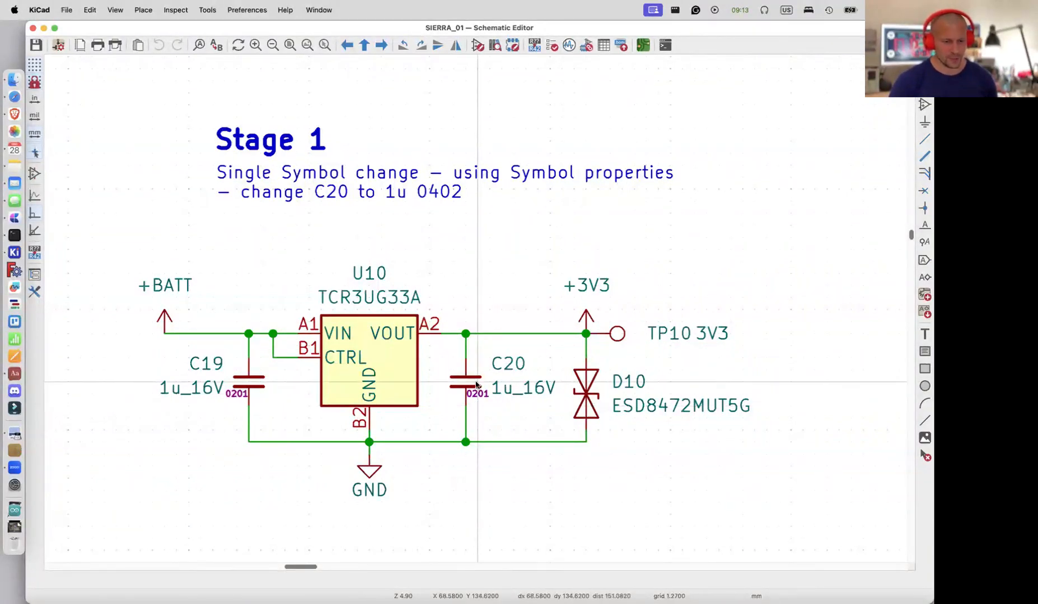
Replace capacitor C20 with 1u_16V_AEC from the !kondenzatory_0402 library, starting from its symbol properties
{"action": "left_click", "coordinate": [476, 383]}
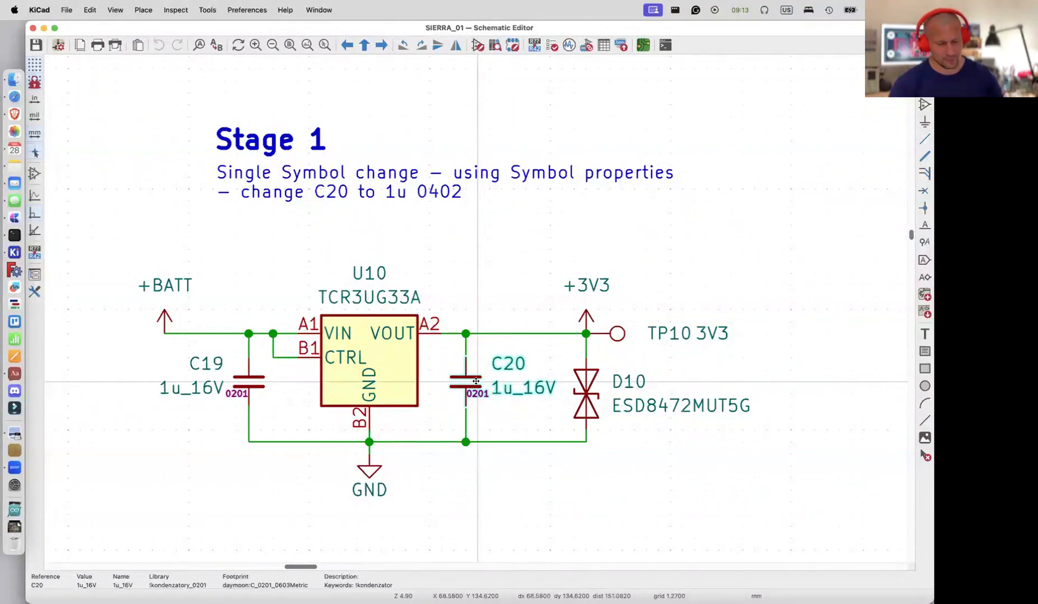
{"action": "double_click", "coordinate": [475, 382]}
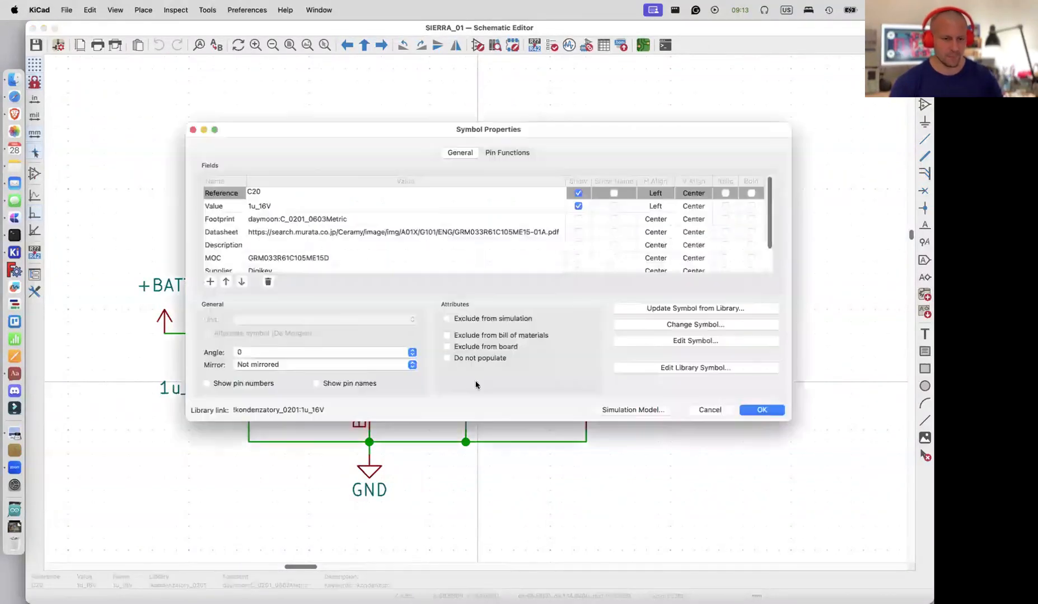
{"action": "left_click_drag", "start_coordinate": [676, 172], "coordinate": [506, 168]}
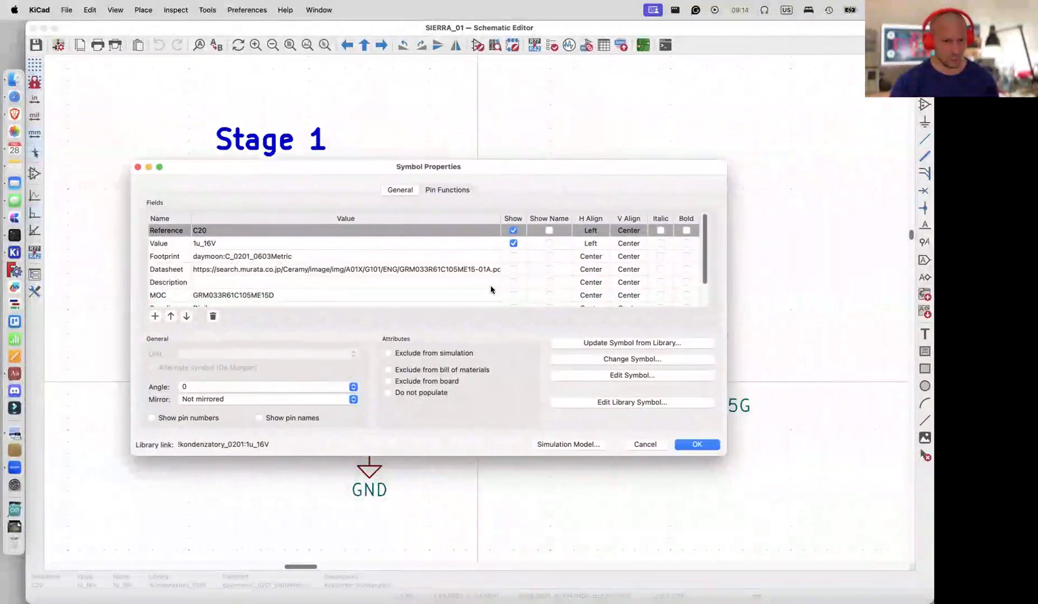
{"action": "left_click", "coordinate": [637, 361]}
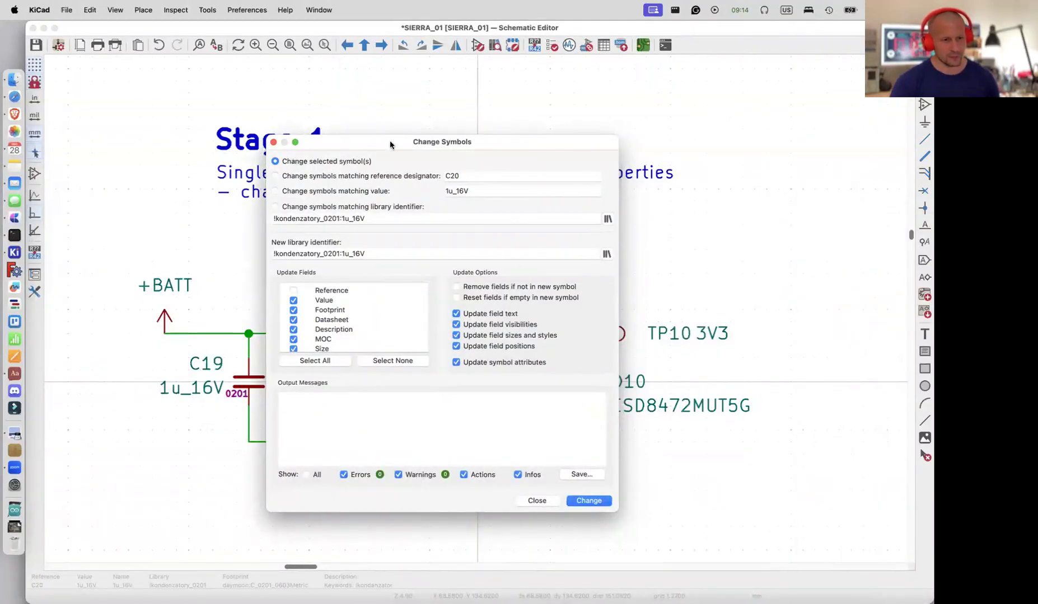
{"action": "left_click_drag", "start_coordinate": [392, 144], "coordinate": [450, 145]}
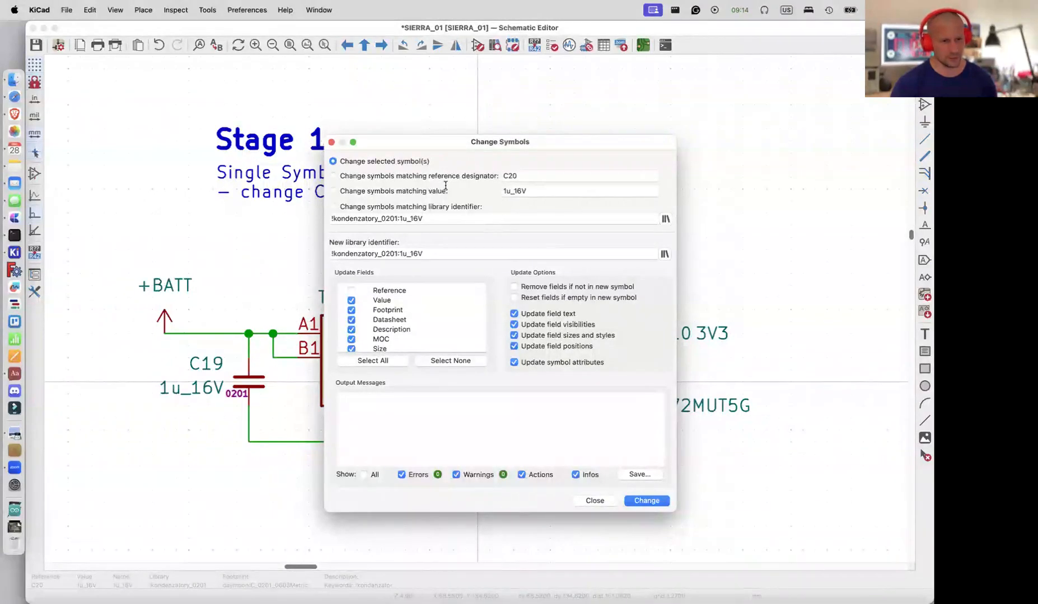
{"action": "left_click", "coordinate": [666, 254]}
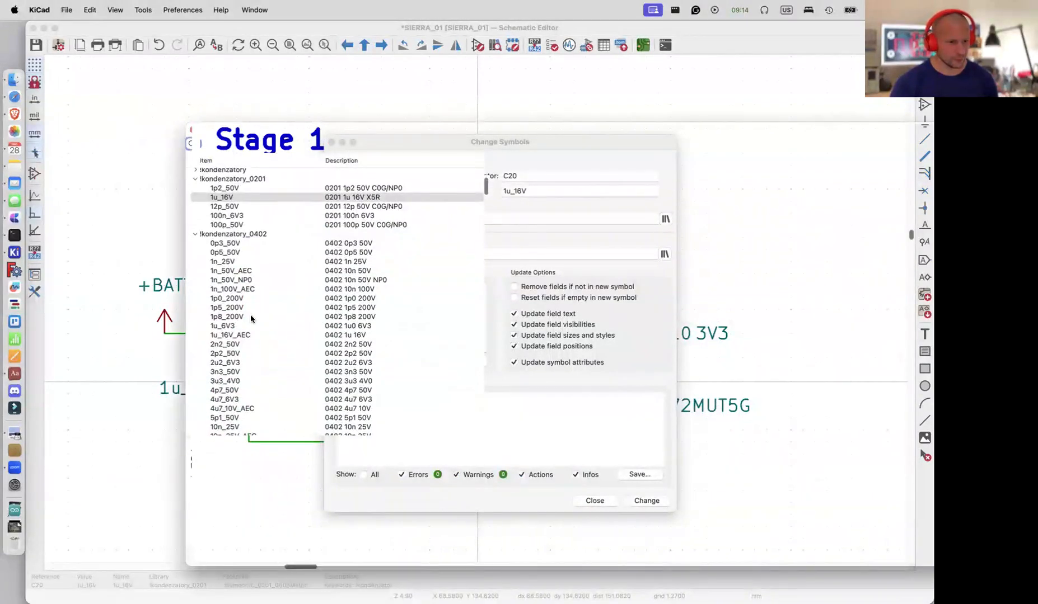
{"action": "scroll", "coordinate": [251, 315], "scroll_direction": "down", "scroll_amount": 1}
{"action": "left_click", "coordinate": [248, 311]}
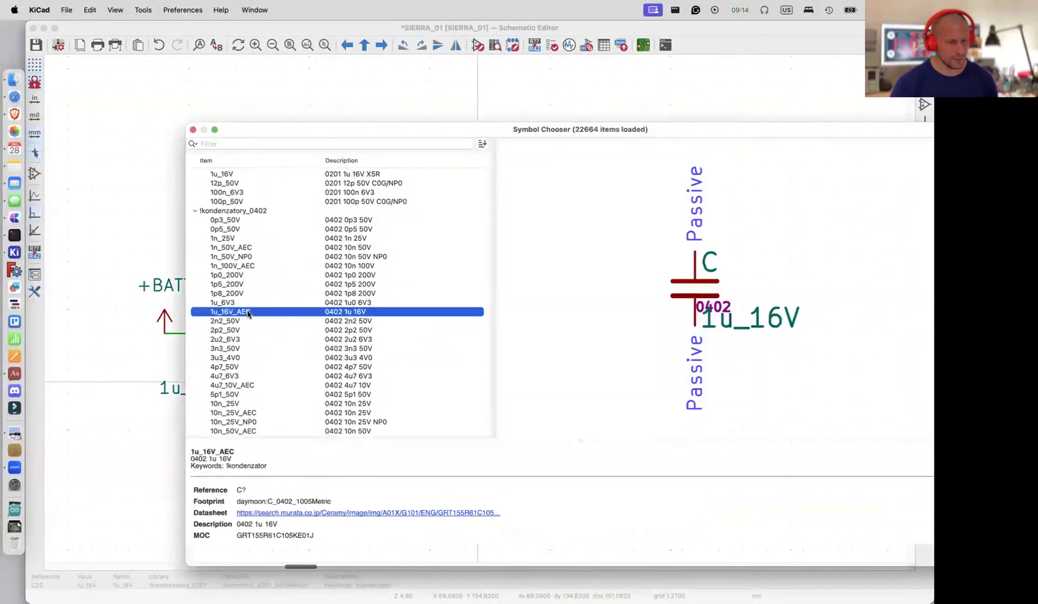
{"action": "double_click", "coordinate": [248, 313]}
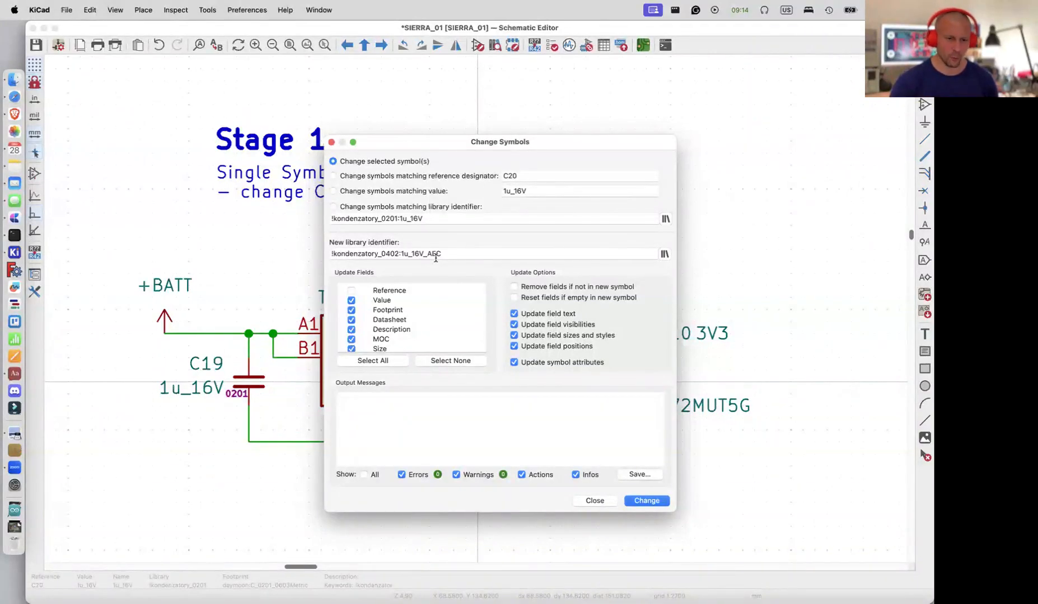
{"action": "left_click", "coordinate": [638, 503]}
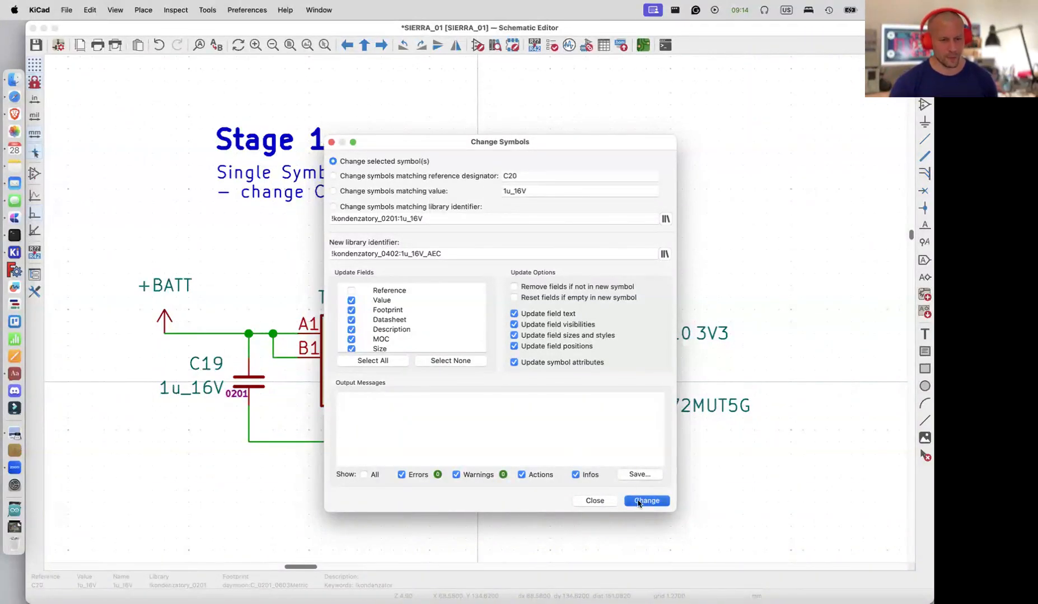
{"action": "left_click", "coordinate": [594, 501]}
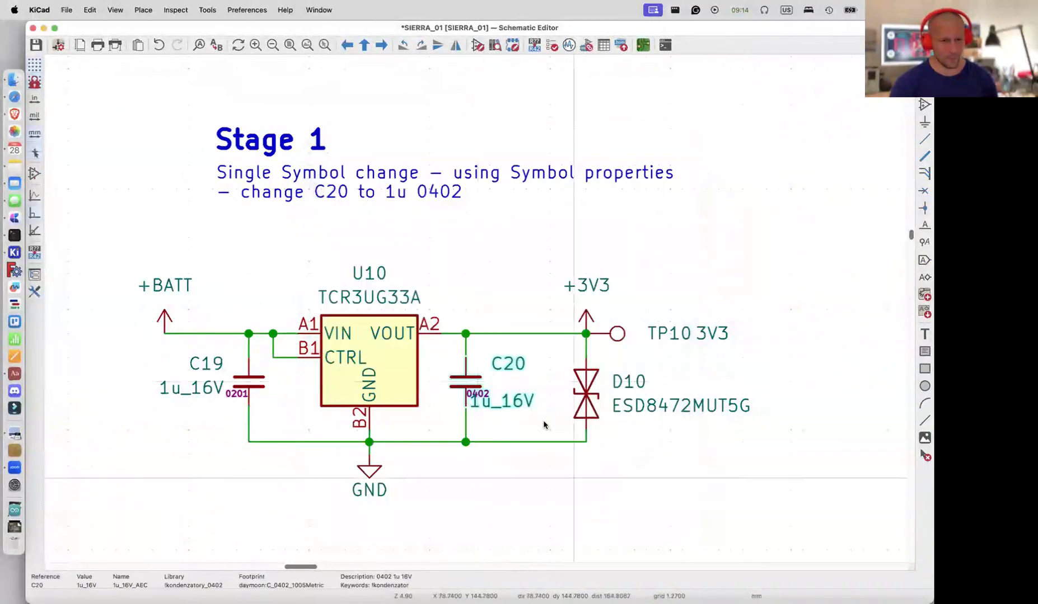
Move C20's 1u_16V value text beside the capacitor, directly under its reference
{"action": "left_click", "coordinate": [513, 407]}
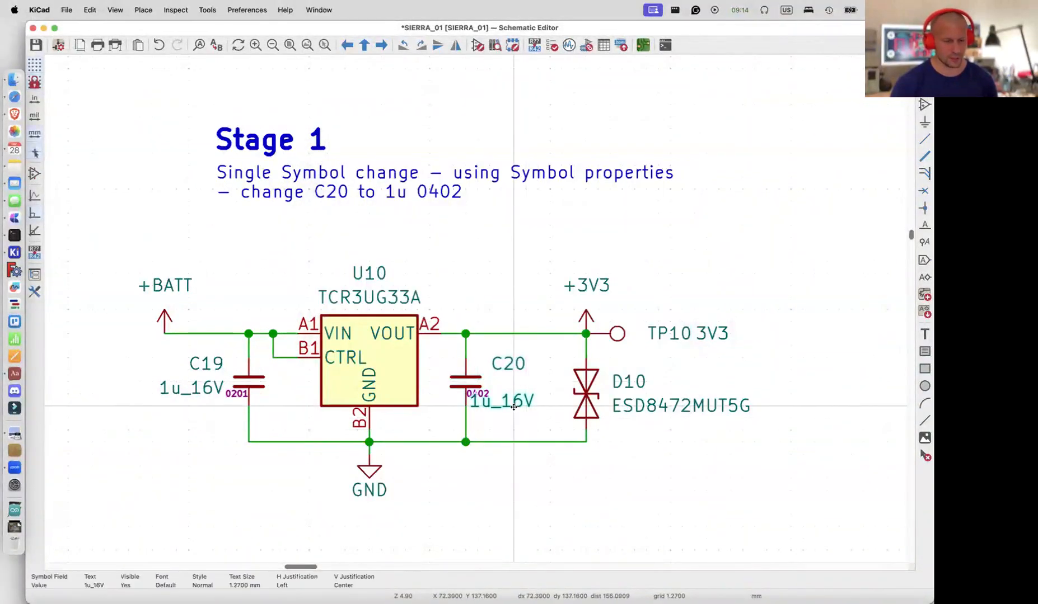
{"action": "key", "text": "m"}
{"action": "left_click", "coordinate": [490, 386]}
{"action": "left_click", "coordinate": [501, 443]}
{"action": "left_click", "coordinate": [620, 467]}
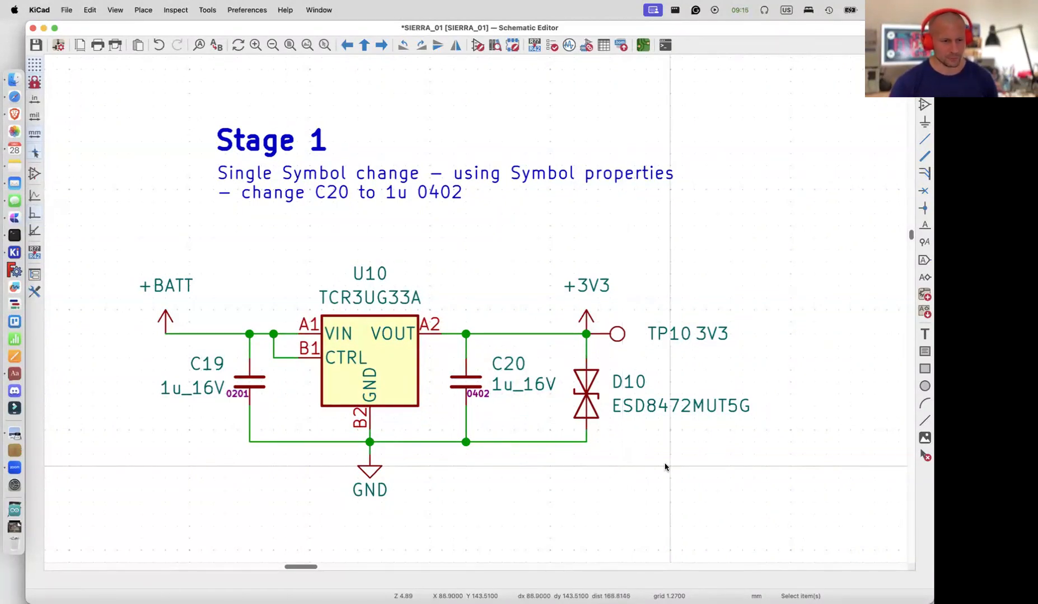
Change capacitors C23 and C24 in the Stage 2 circuit together to 1u_16V_AEC from the !kondenzatory_0402 library
{"action": "scroll", "coordinate": [665, 466], "scroll_direction": "right", "scroll_amount": 10}
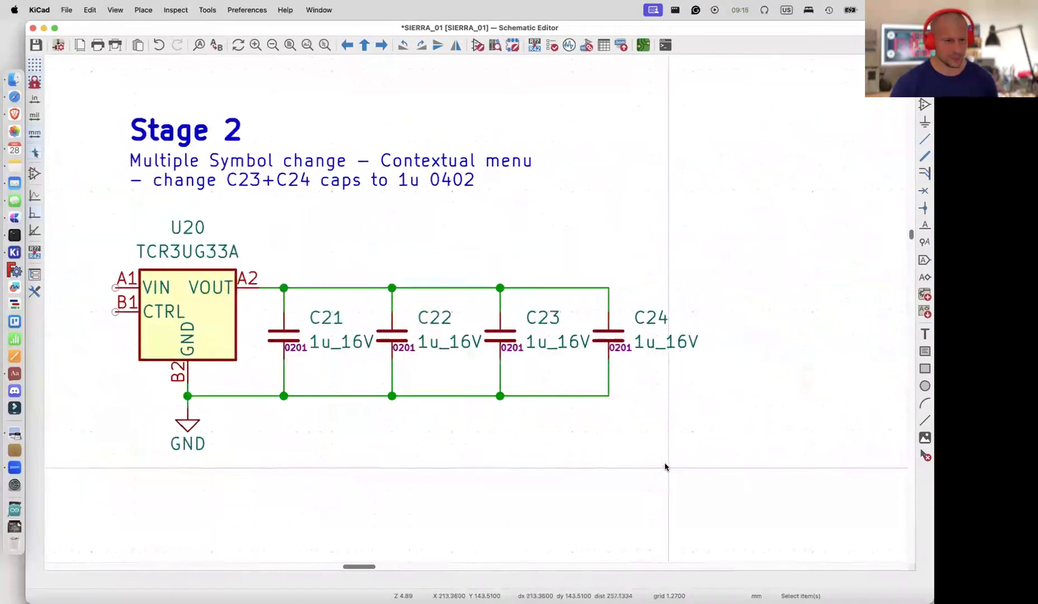
{"action": "scroll", "coordinate": [665, 467], "scroll_direction": "left", "scroll_amount": 1}
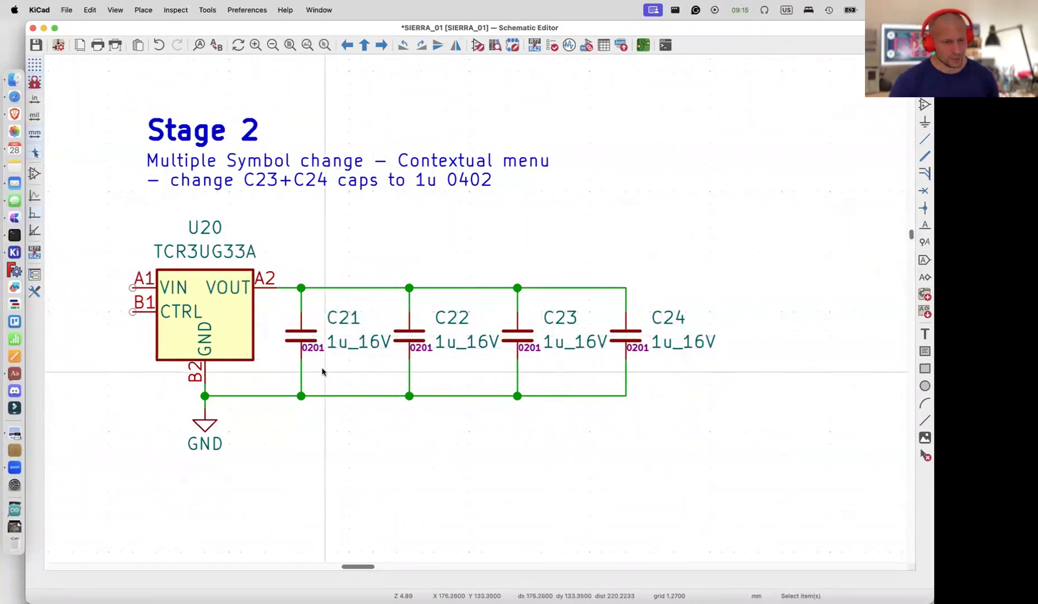
{"action": "left_click", "coordinate": [308, 339]}
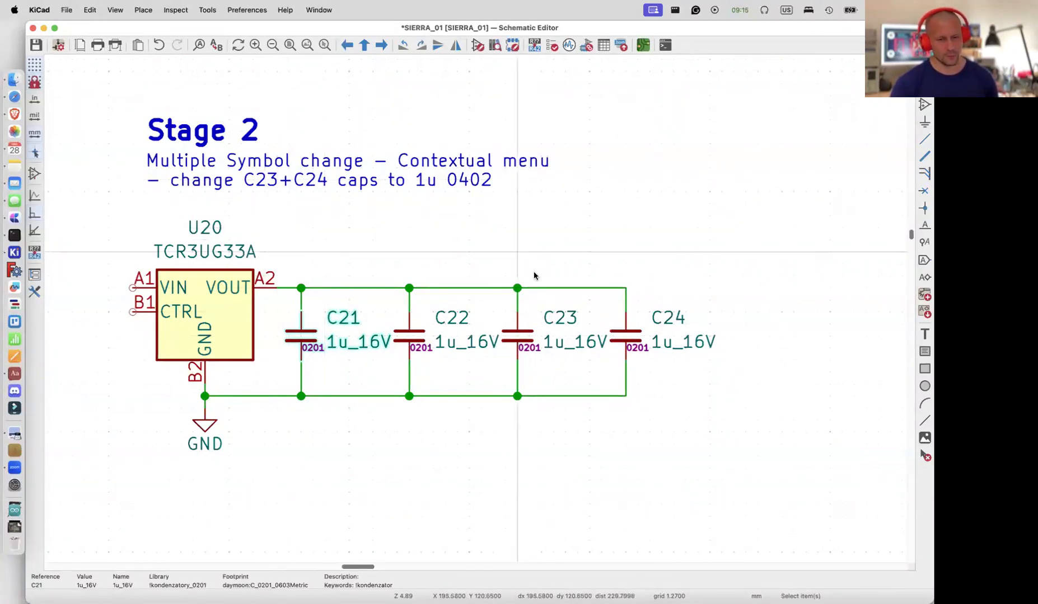
{"action": "left_click", "coordinate": [525, 340]}
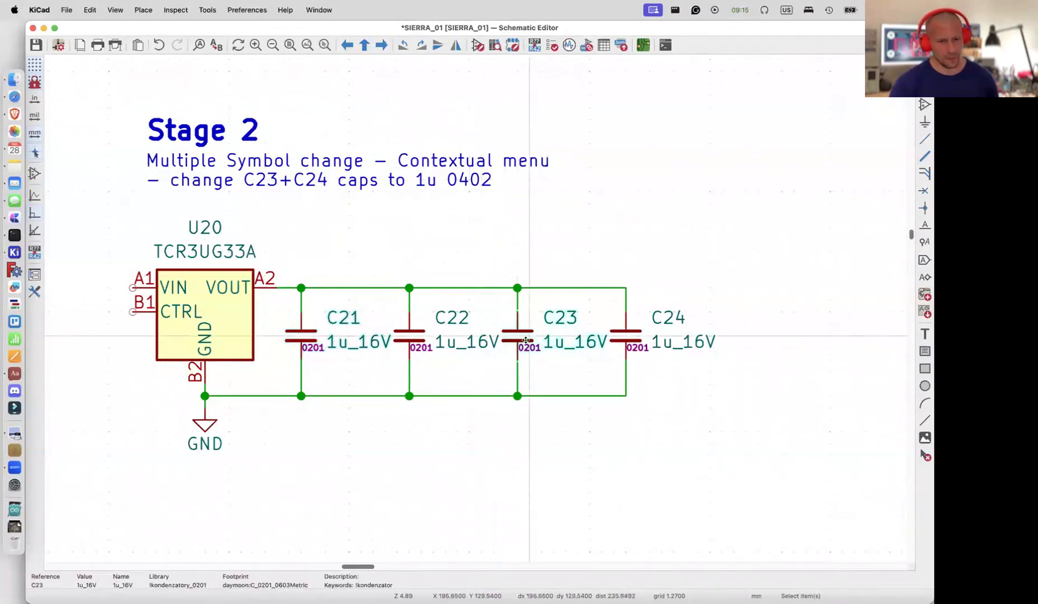
{"action": "left_click", "coordinate": [628, 337], "text": "shift"}
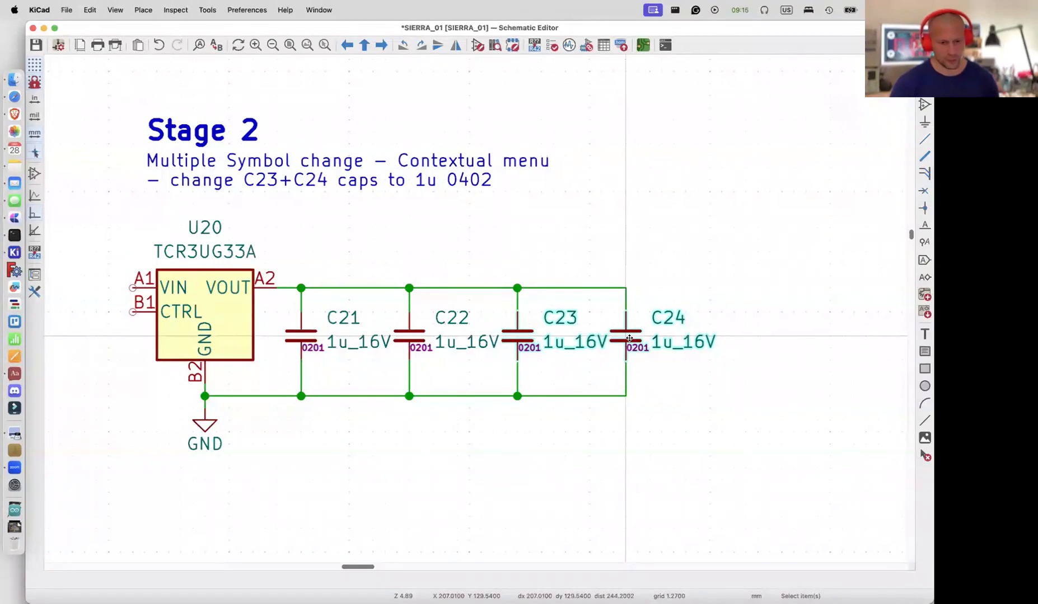
{"action": "right_click", "coordinate": [630, 338]}
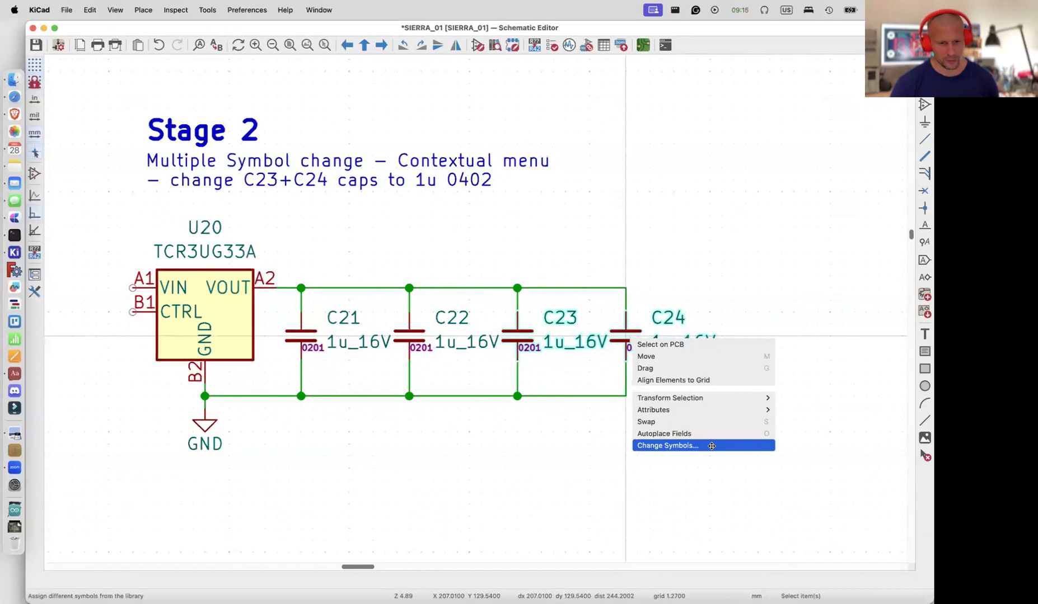
{"action": "left_click", "coordinate": [711, 446]}
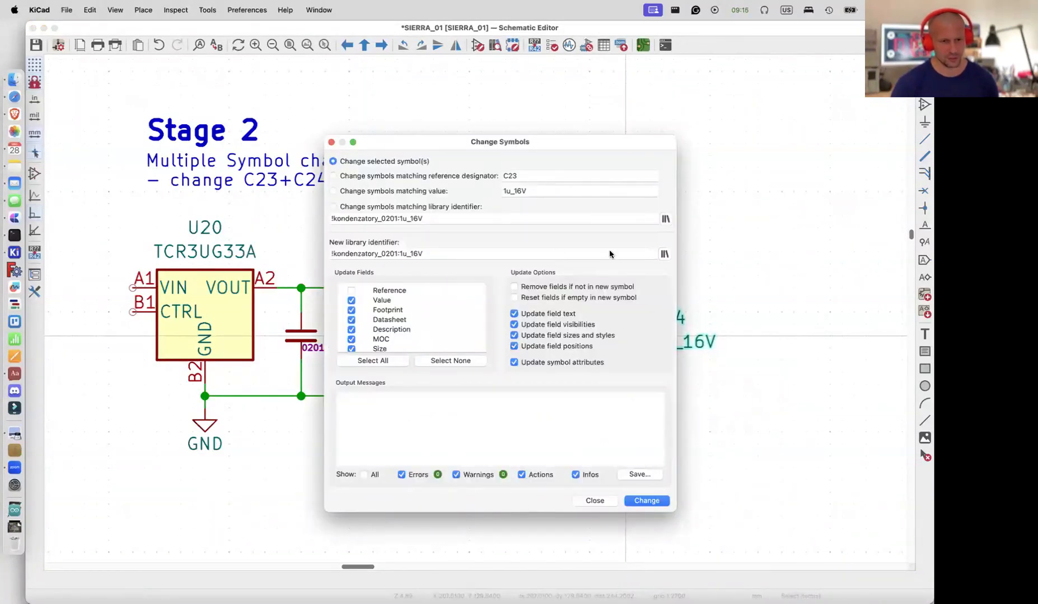
{"action": "left_click", "coordinate": [664, 254]}
{"action": "scroll", "coordinate": [280, 368], "scroll_direction": "down", "scroll_amount": 5}
{"action": "left_click", "coordinate": [233, 327]}
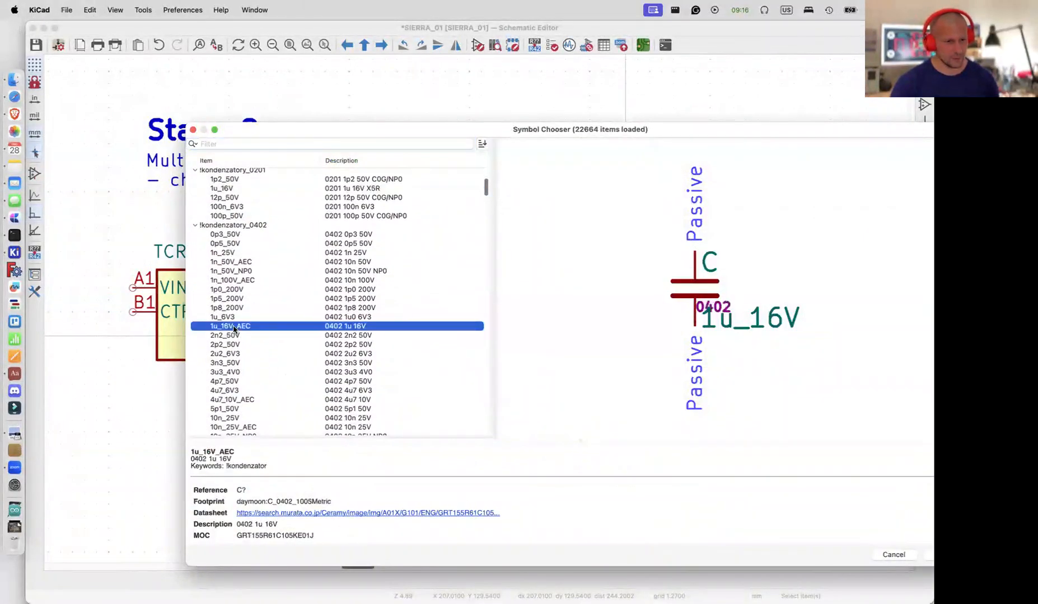
{"action": "double_click", "coordinate": [233, 328]}
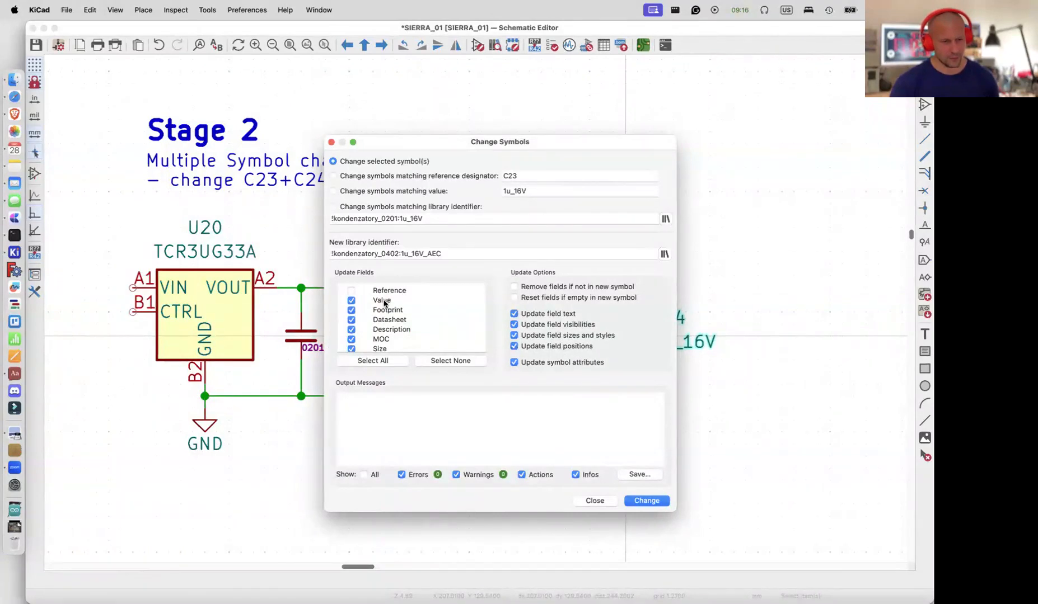
{"action": "left_click", "coordinate": [647, 501]}
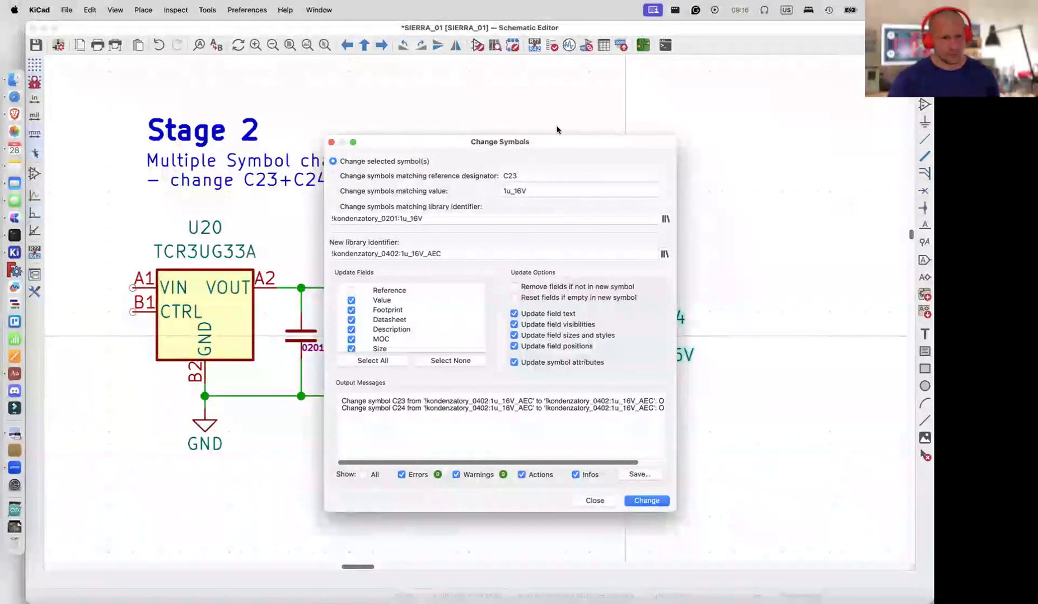
{"action": "left_click", "coordinate": [604, 499]}
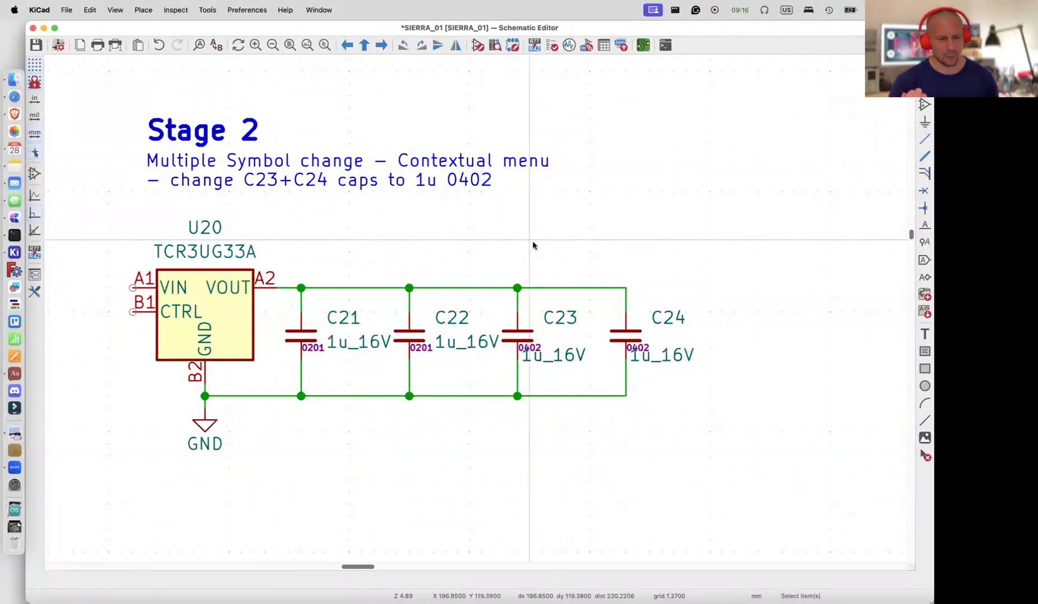
Move the 1u_16V value texts of C23 and C24 beside their capacitors, under the references
{"action": "left_click", "coordinate": [567, 355]}
{"action": "key", "text": "m"}
{"action": "left_click", "coordinate": [541, 341]}
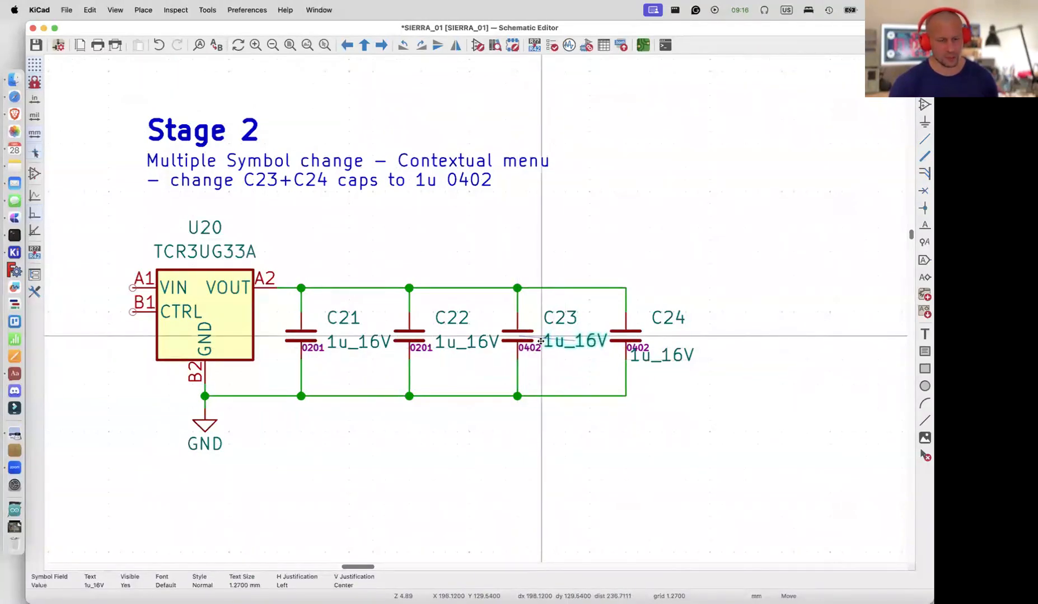
{"action": "left_click", "coordinate": [649, 356]}
{"action": "key", "text": "m"}
{"action": "left_click", "coordinate": [650, 339]}
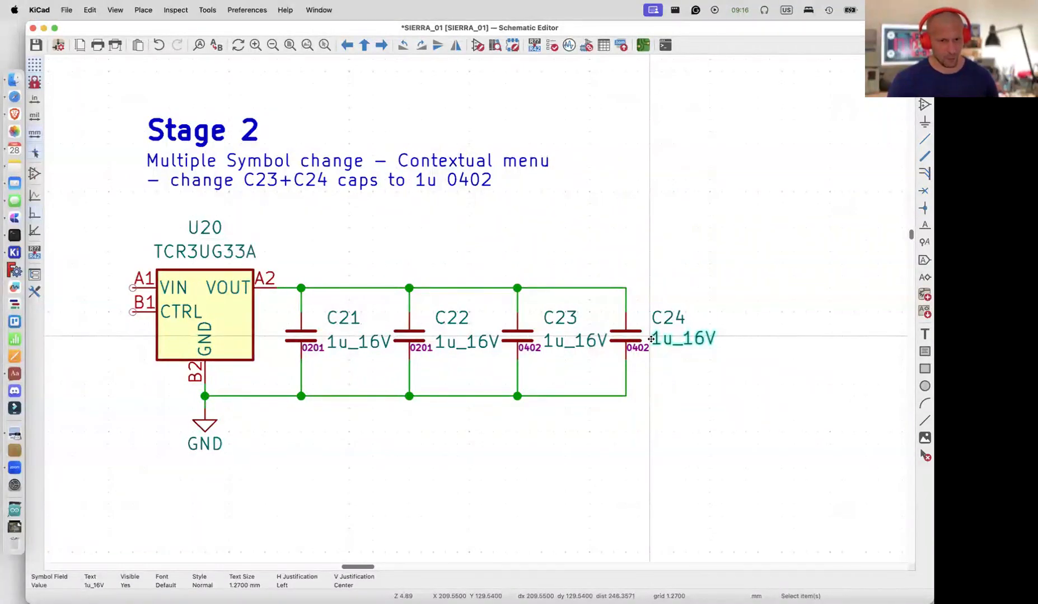
{"action": "left_click", "coordinate": [750, 366]}
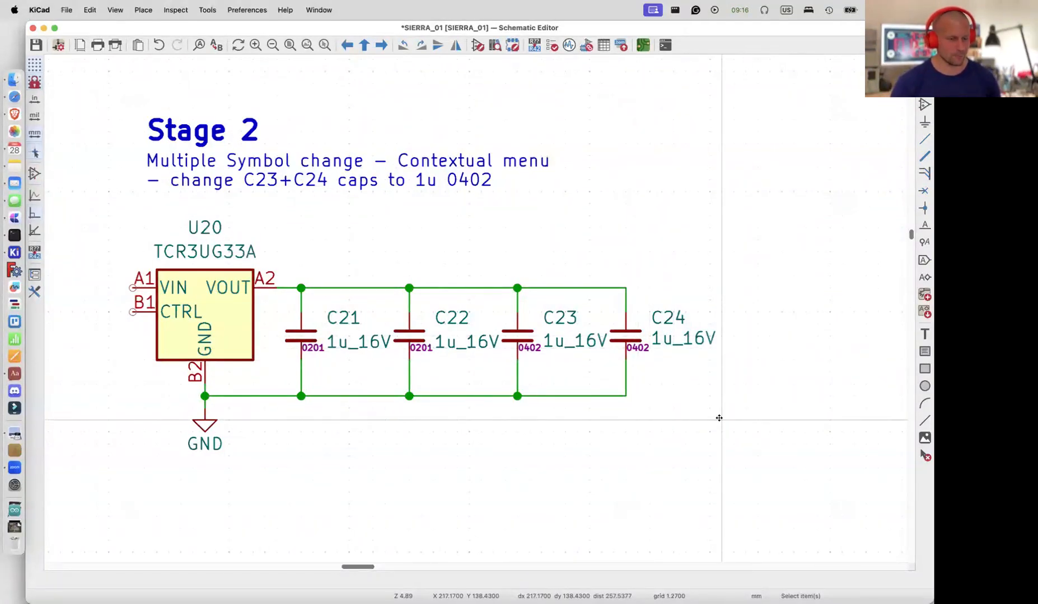
{"action": "scroll", "coordinate": [719, 418], "scroll_direction": "right", "scroll_amount": 15}
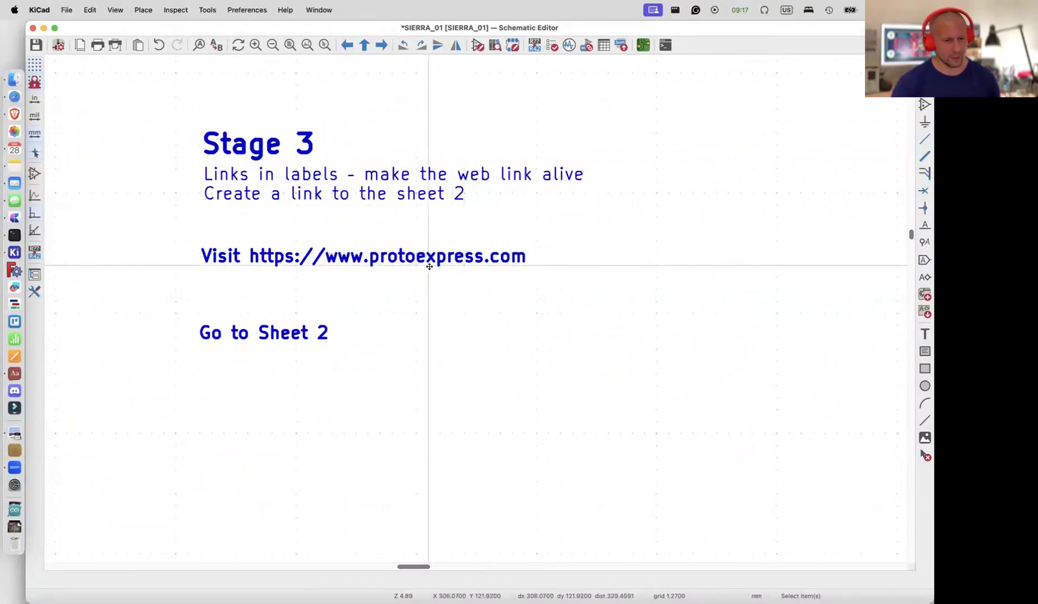
{"action": "left_click", "coordinate": [407, 263]}
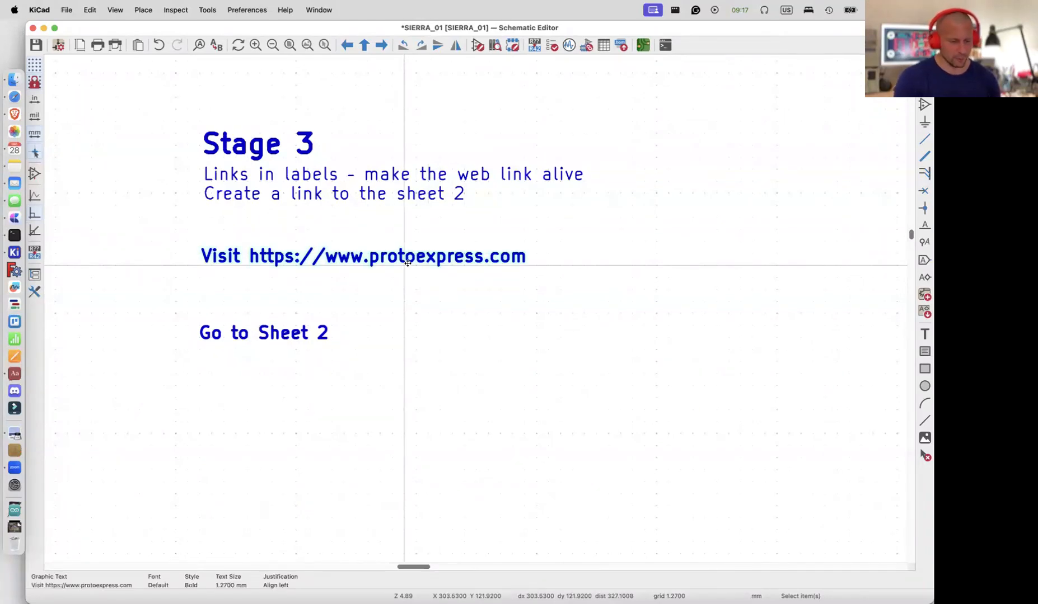
{"action": "double_click", "coordinate": [408, 263]}
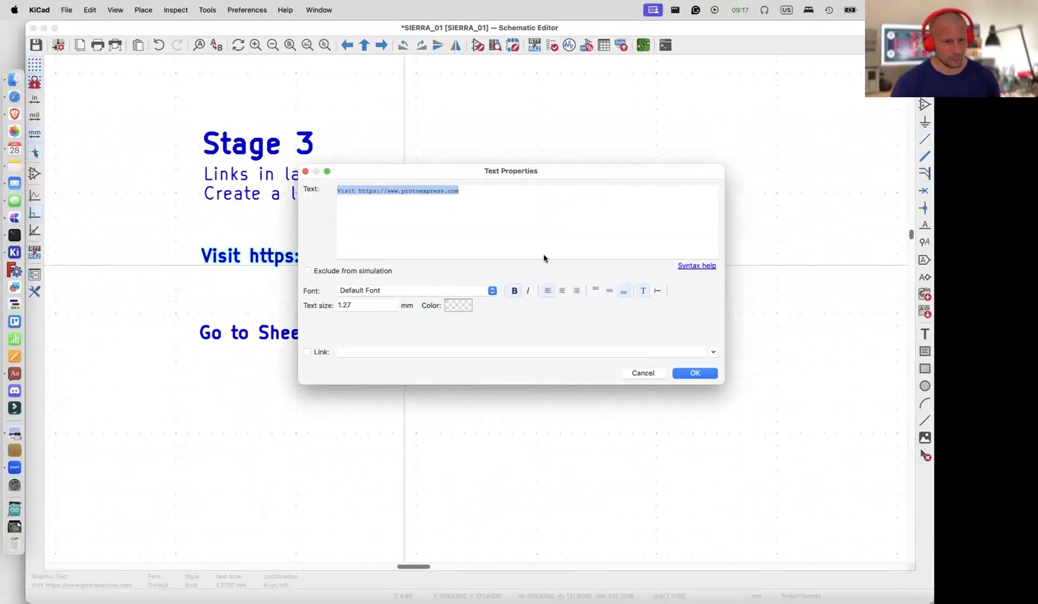
{"action": "left_click", "coordinate": [306, 352]}
{"action": "left_click", "coordinate": [712, 352]}
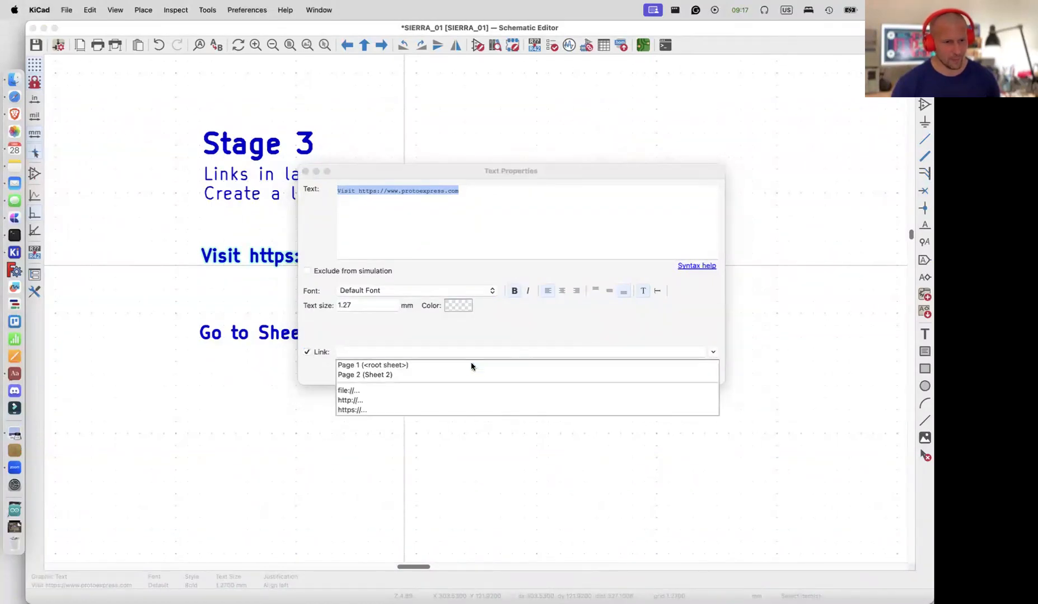
{"action": "left_click", "coordinate": [365, 402]}
{"action": "left_click", "coordinate": [410, 212]}
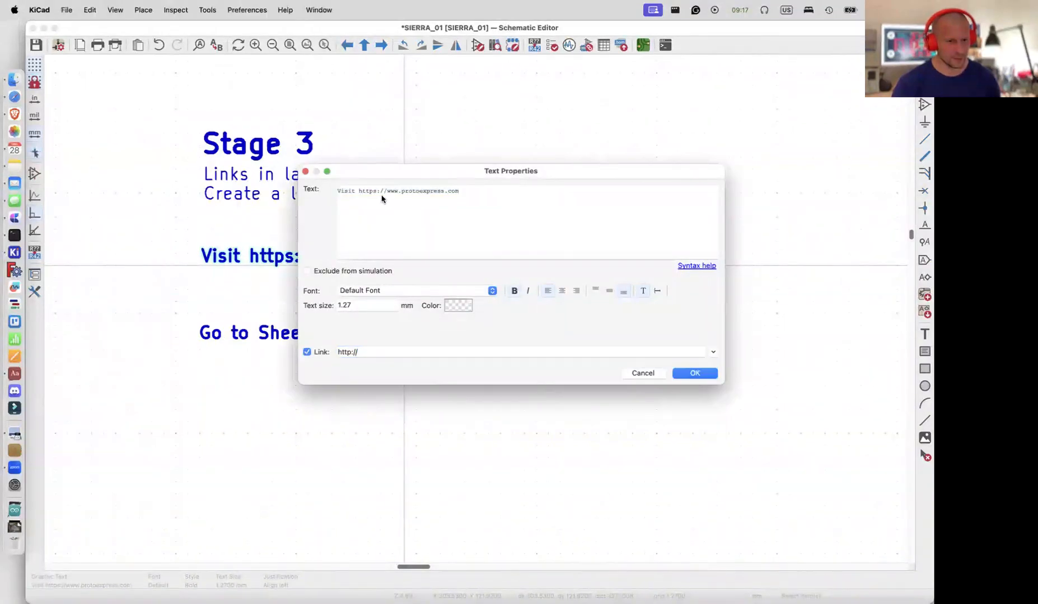
{"action": "left_click_drag", "start_coordinate": [385, 191], "coordinate": [459, 190]}
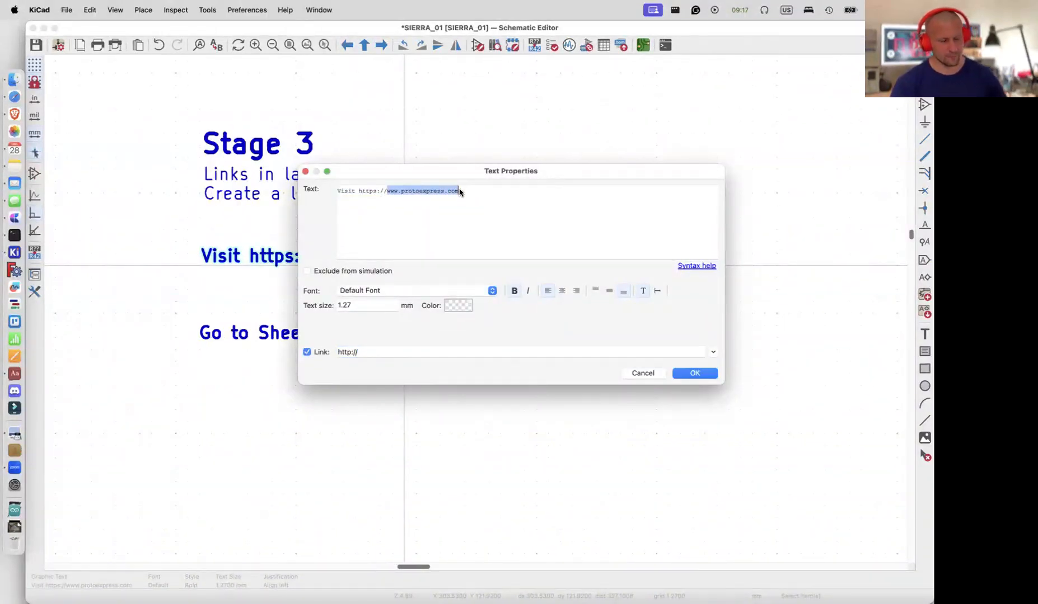
{"action": "key", "text": "super+c"}
{"action": "left_click", "coordinate": [386, 352]}
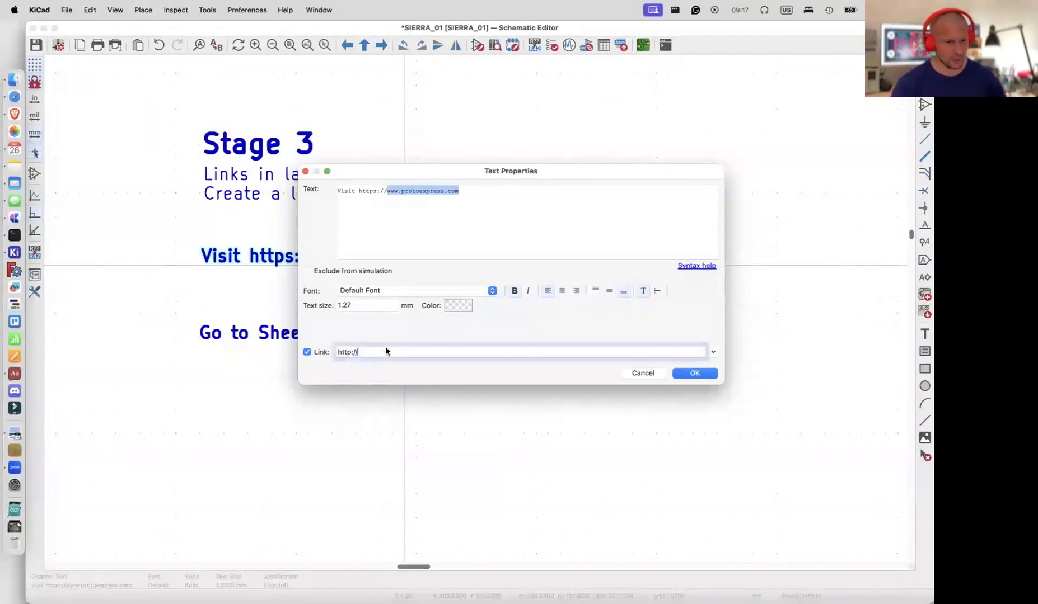
{"action": "key", "text": "super+v"}
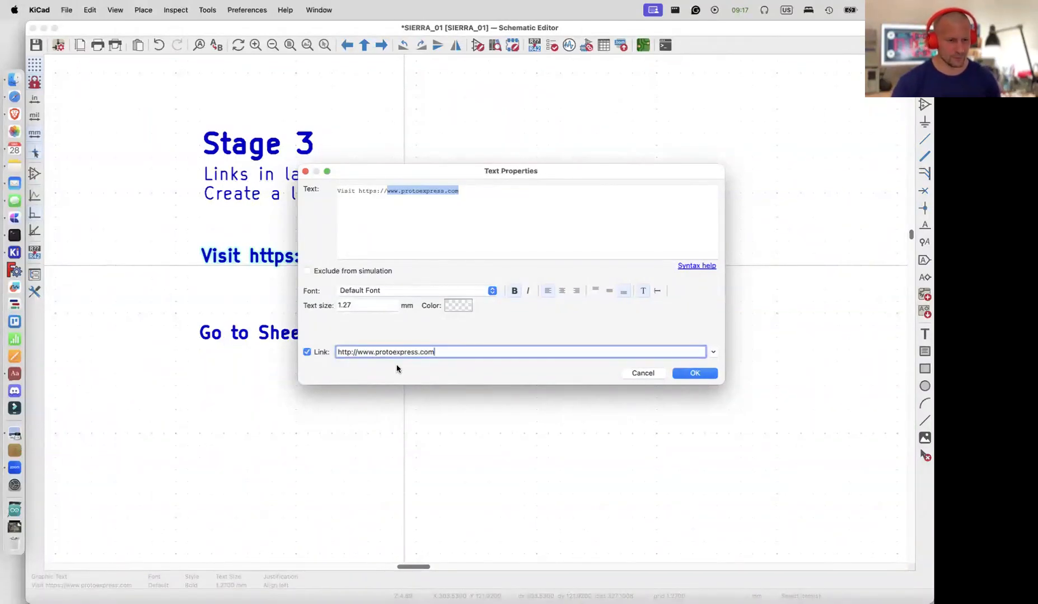
{"action": "left_click", "coordinate": [701, 374]}
{"action": "left_click", "coordinate": [649, 365]}
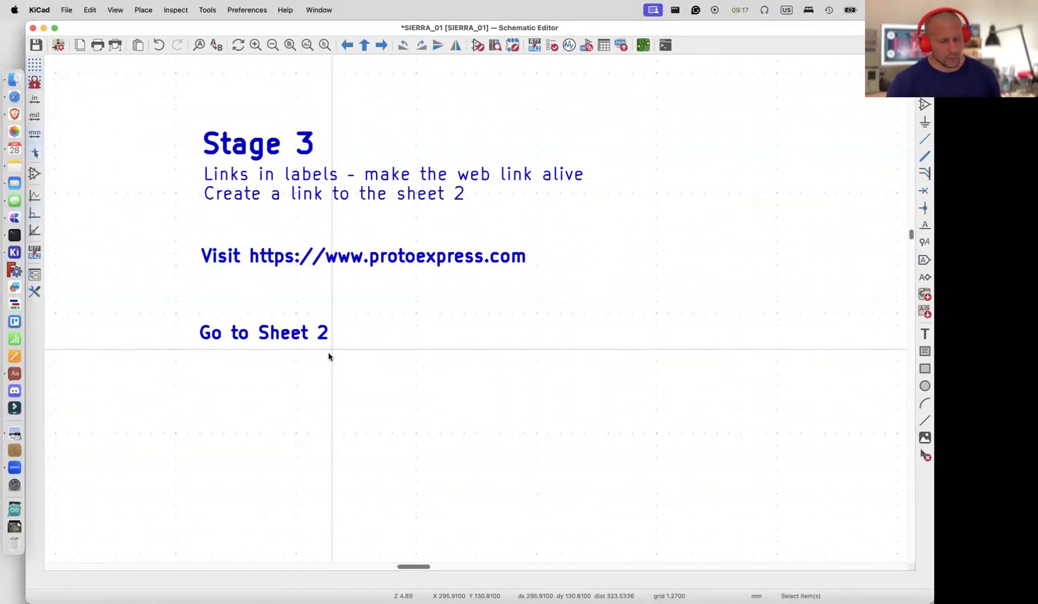
Link the "Go to Sheet 2" text to Page 2 (Sheet 2), follow the link to test it, and return to the root sheet
{"action": "left_click", "coordinate": [304, 329]}
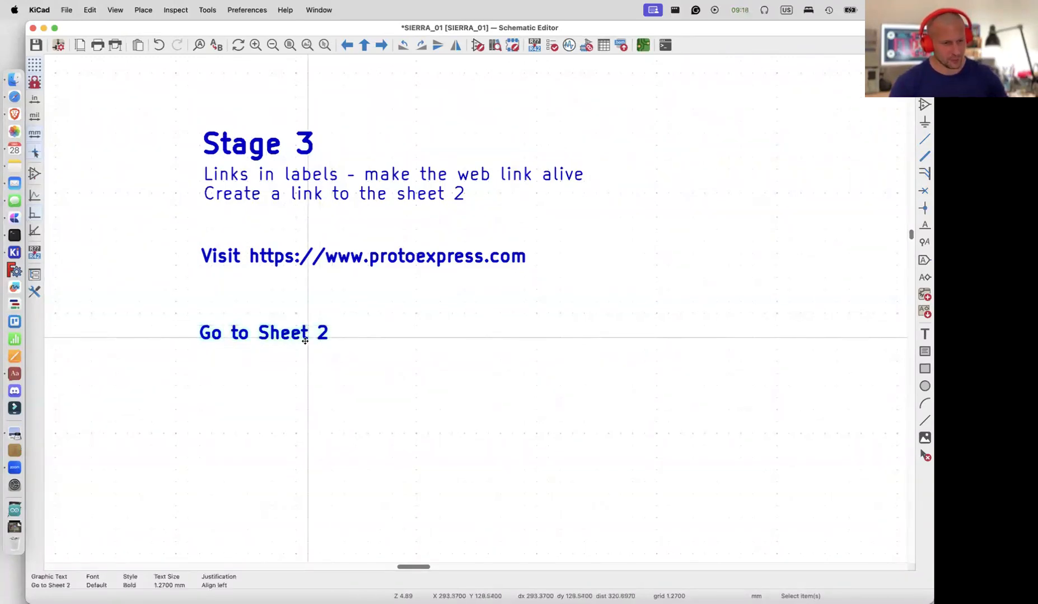
{"action": "double_click", "coordinate": [305, 341]}
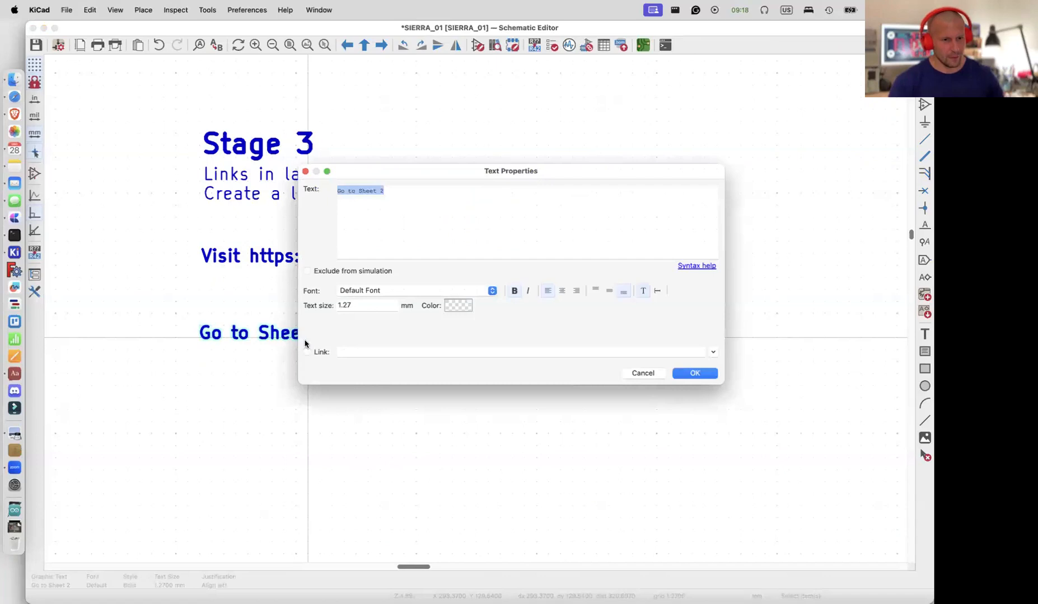
{"action": "left_click_drag", "start_coordinate": [512, 174], "coordinate": [577, 315]}
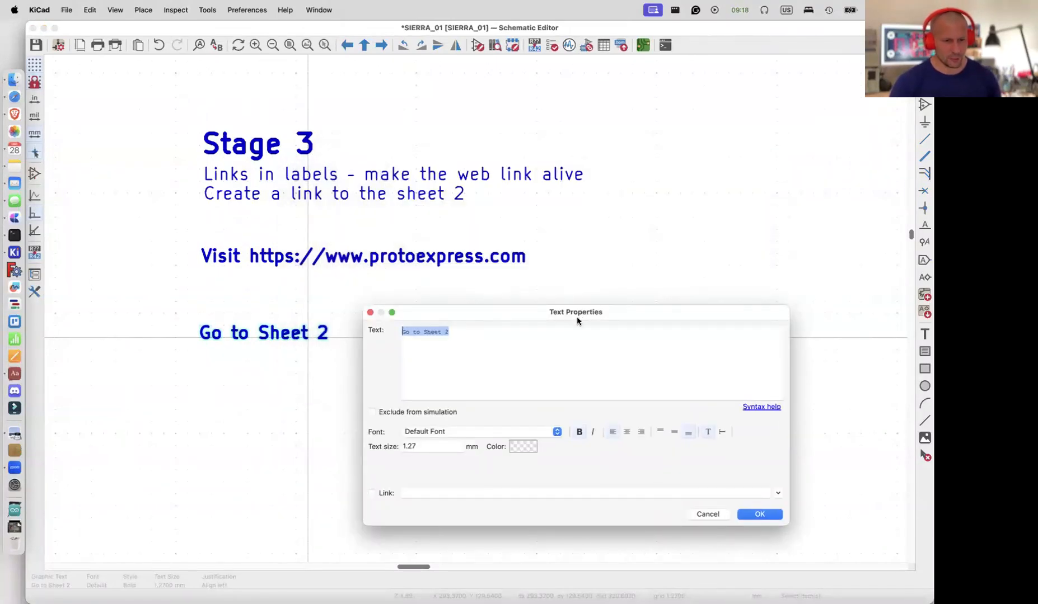
{"action": "left_click", "coordinate": [372, 494]}
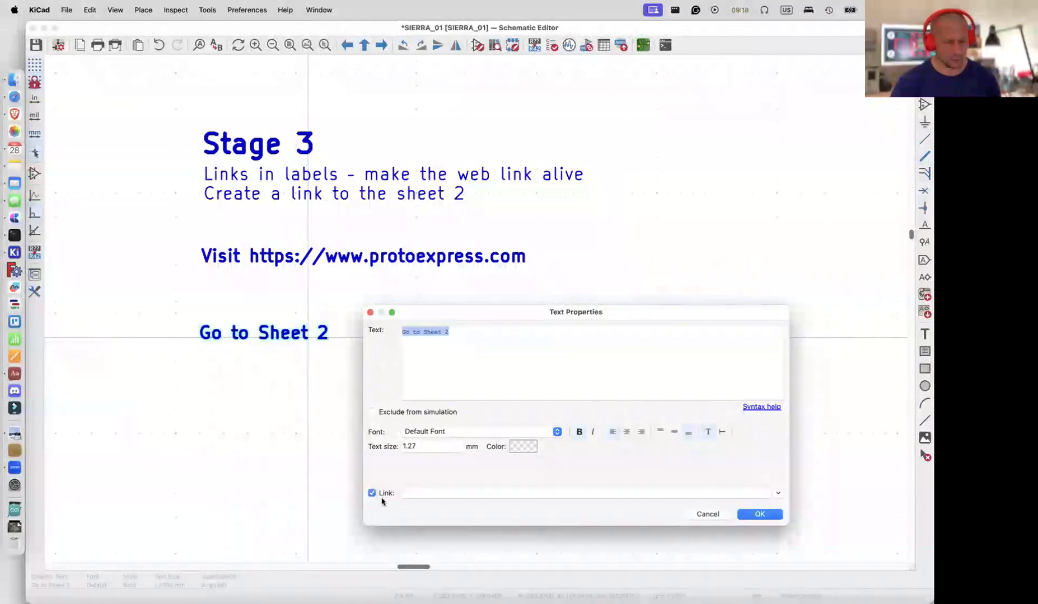
{"action": "left_click", "coordinate": [439, 494]}
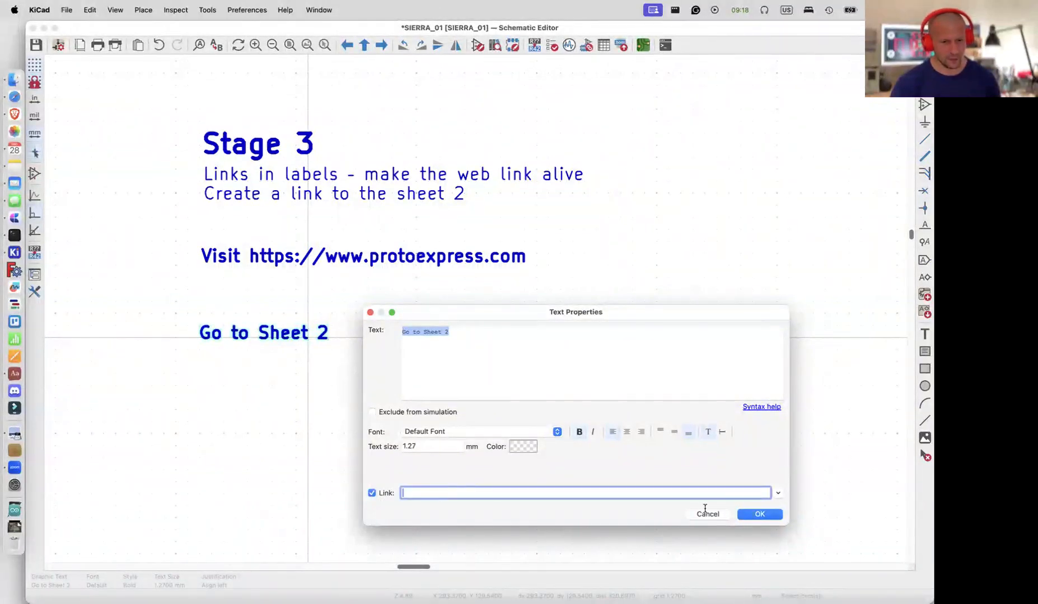
{"action": "left_click", "coordinate": [777, 493]}
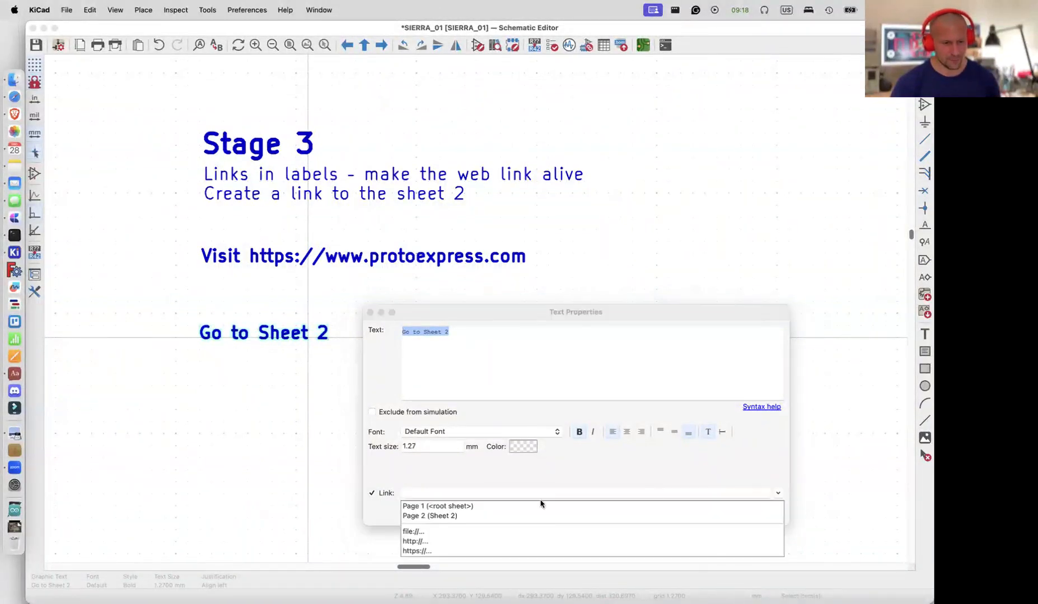
{"action": "left_click", "coordinate": [451, 518]}
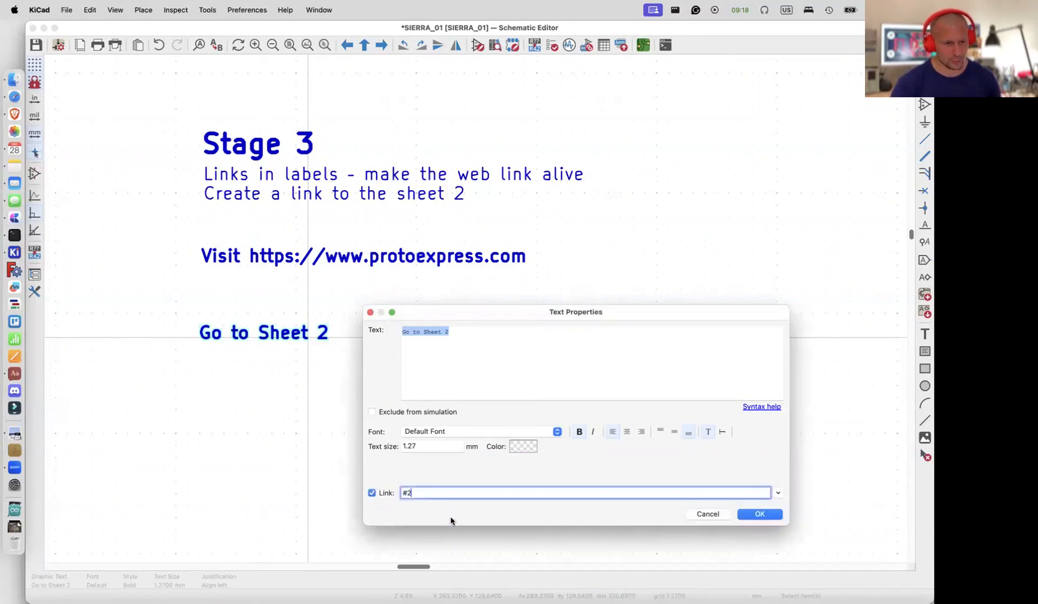
{"action": "left_click", "coordinate": [760, 514]}
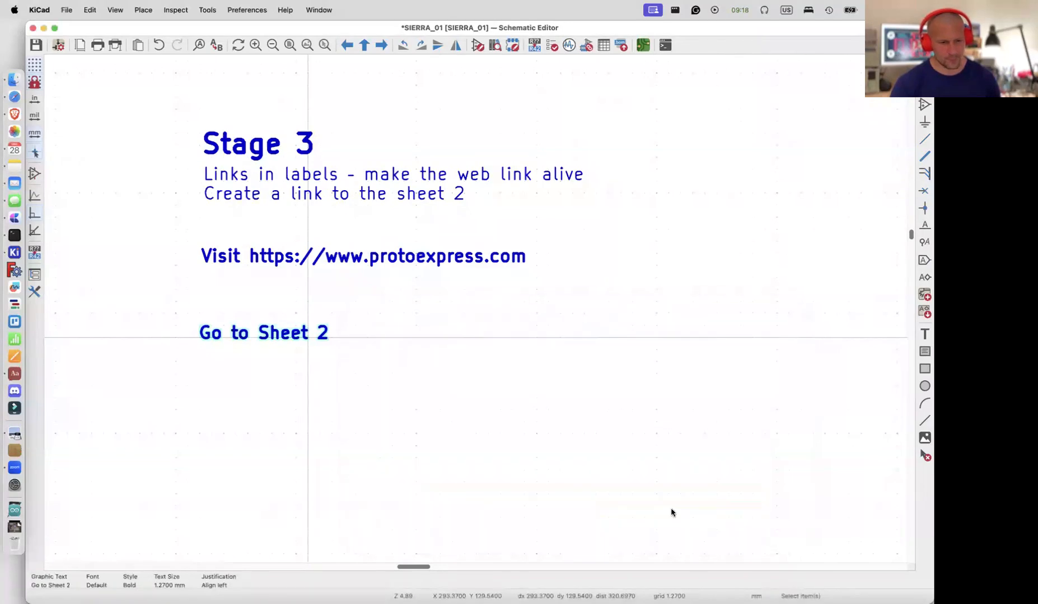
{"action": "left_click", "coordinate": [267, 334]}
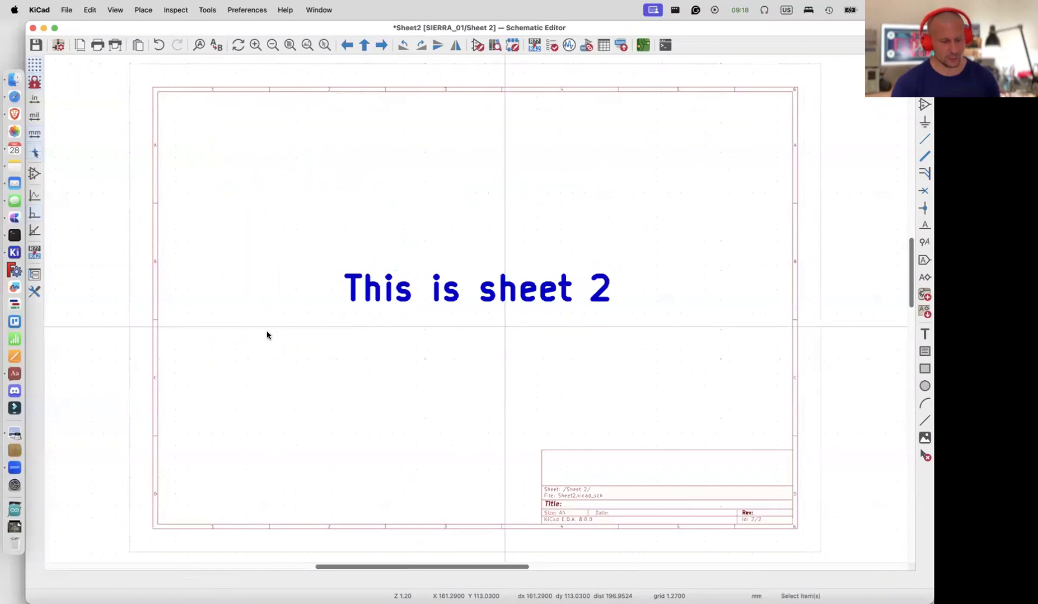
{"action": "key", "text": "alt+BackSpace"}
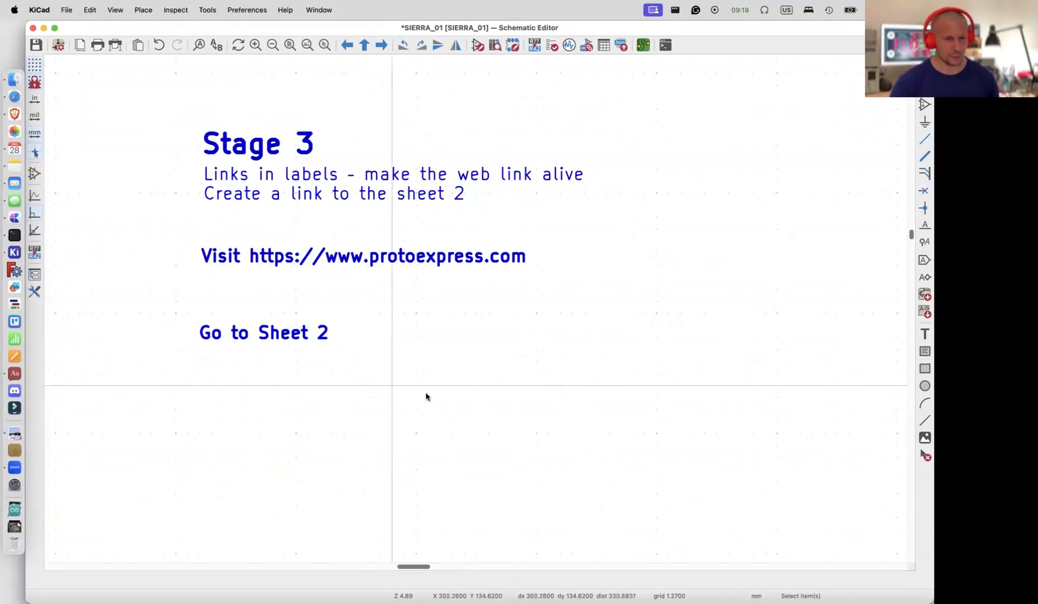
In the Stage 4 area, draw a straight horizontal wire outward from pin 1 of connector J40, about five pin spacings long
{"action": "scroll", "coordinate": [594, 410], "scroll_direction": "right", "scroll_amount": 3}
{"action": "scroll", "coordinate": [594, 416], "scroll_direction": "right", "scroll_amount": 15}
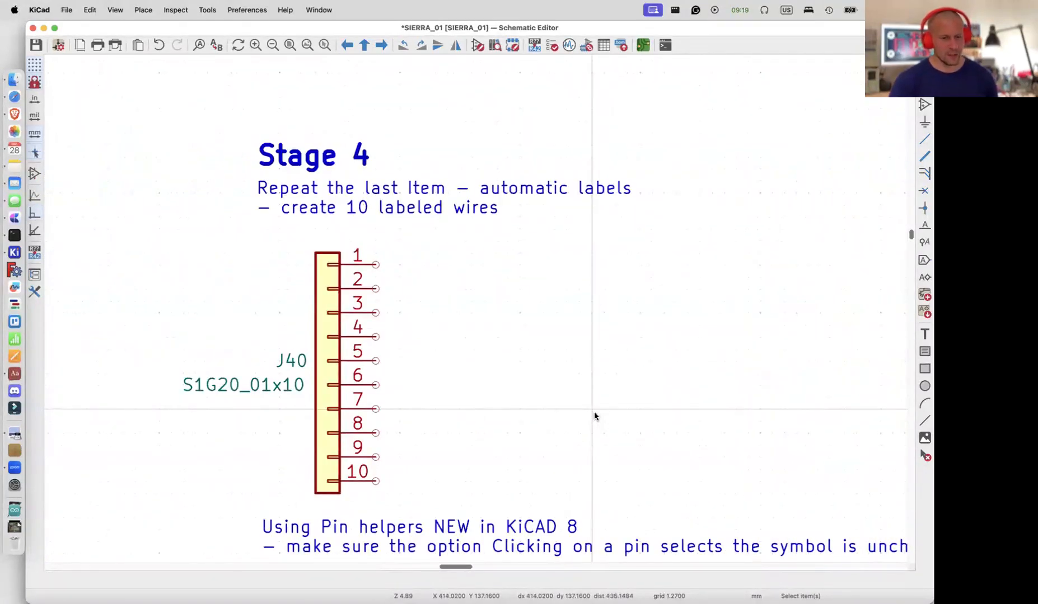
{"action": "scroll", "coordinate": [594, 417], "scroll_direction": "down", "scroll_amount": 3}
{"action": "scroll", "coordinate": [595, 416], "scroll_direction": "right", "scroll_amount": 4}
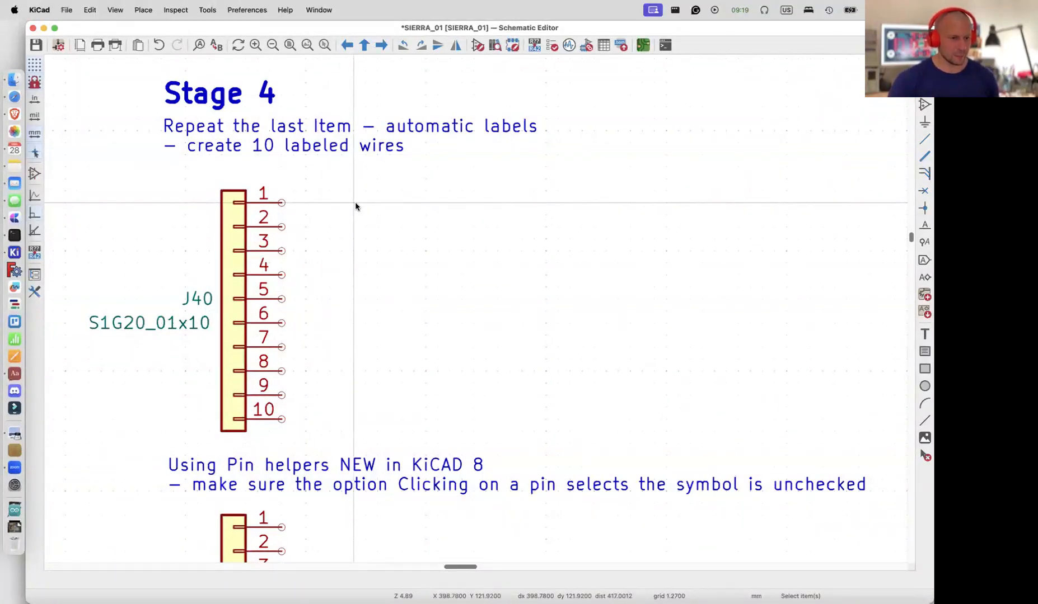
{"action": "left_click", "coordinate": [281, 202]}
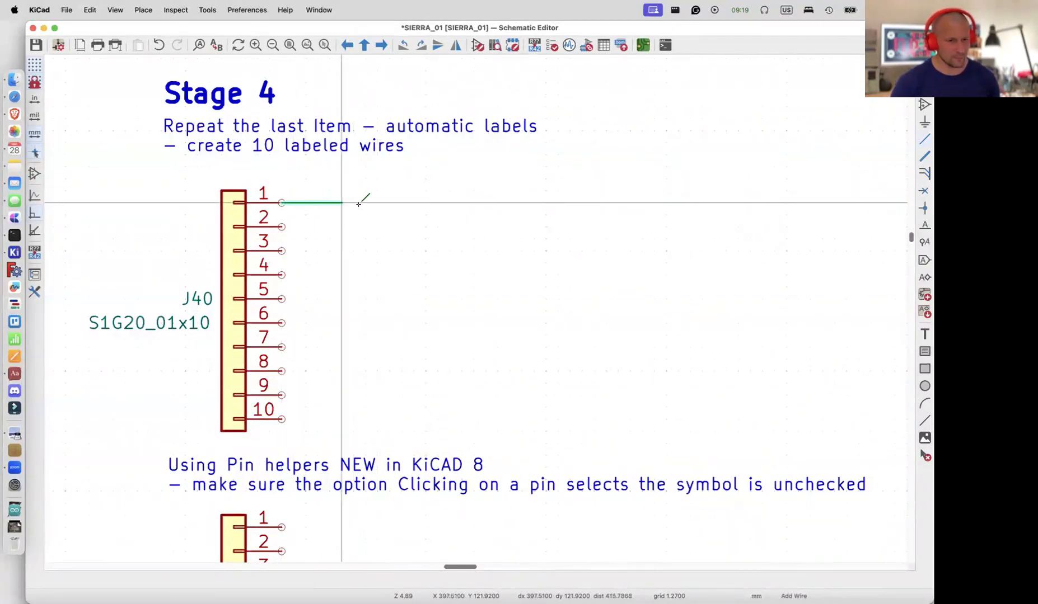
{"action": "double_click", "coordinate": [400, 202]}
{"action": "key", "text": "Escape"}
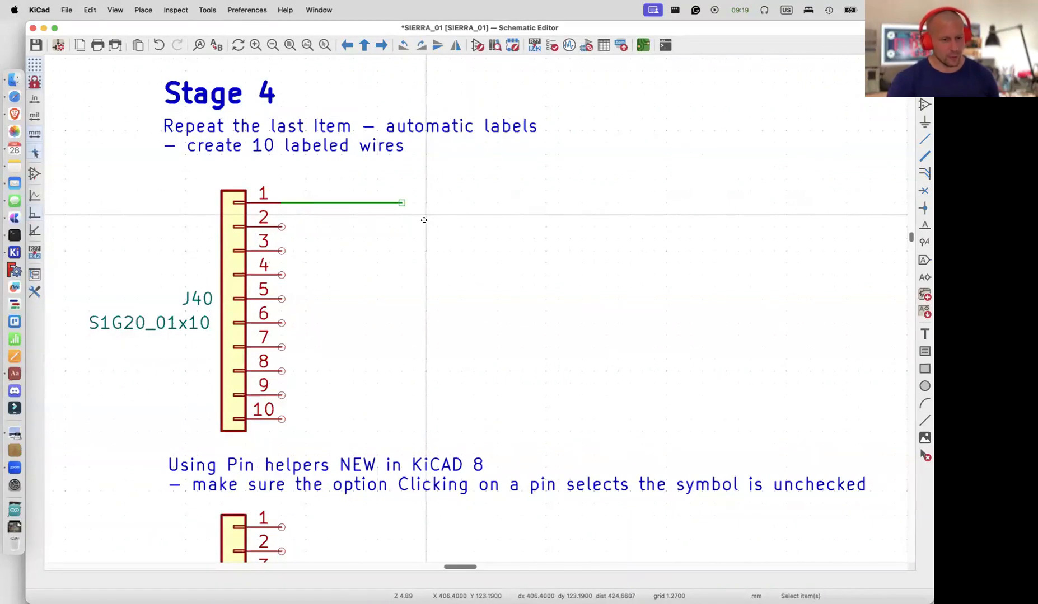
Repeat the last wire nine times so that pins 2 to 10 of J40 get matching wires
{"action": "key", "text": "Insert"}
{"action": "key", "text": "Insert"}
{"action": "key", "text": "Insert"}
{"action": "key", "text": "Insert"}
{"action": "key", "text": "Insert"}
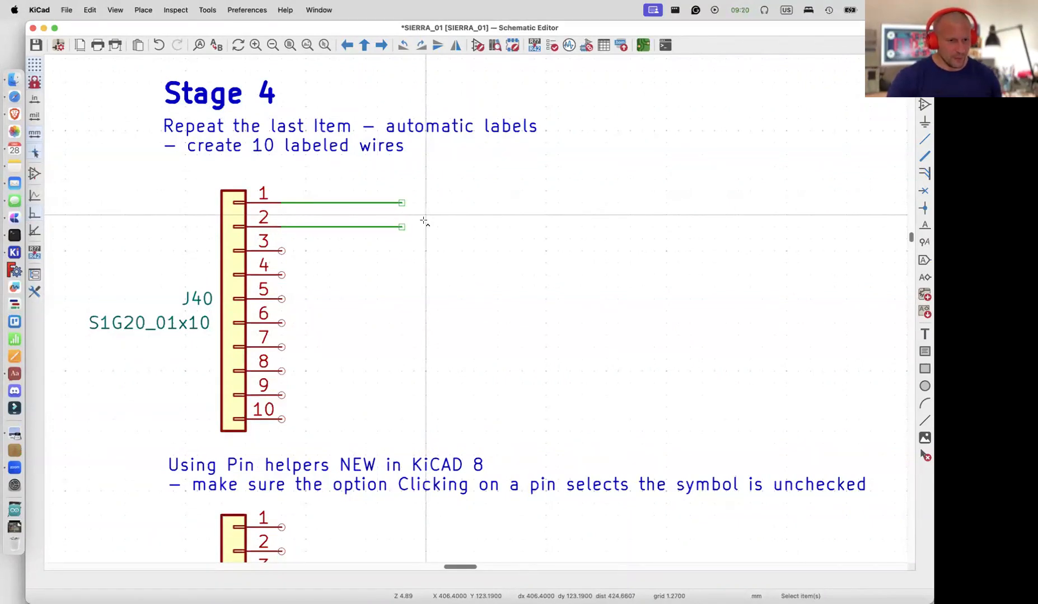
{"action": "key", "text": "Insert"}
{"action": "key", "text": "Insert"}
{"action": "key", "text": "Insert"}
{"action": "key", "text": "Insert"}
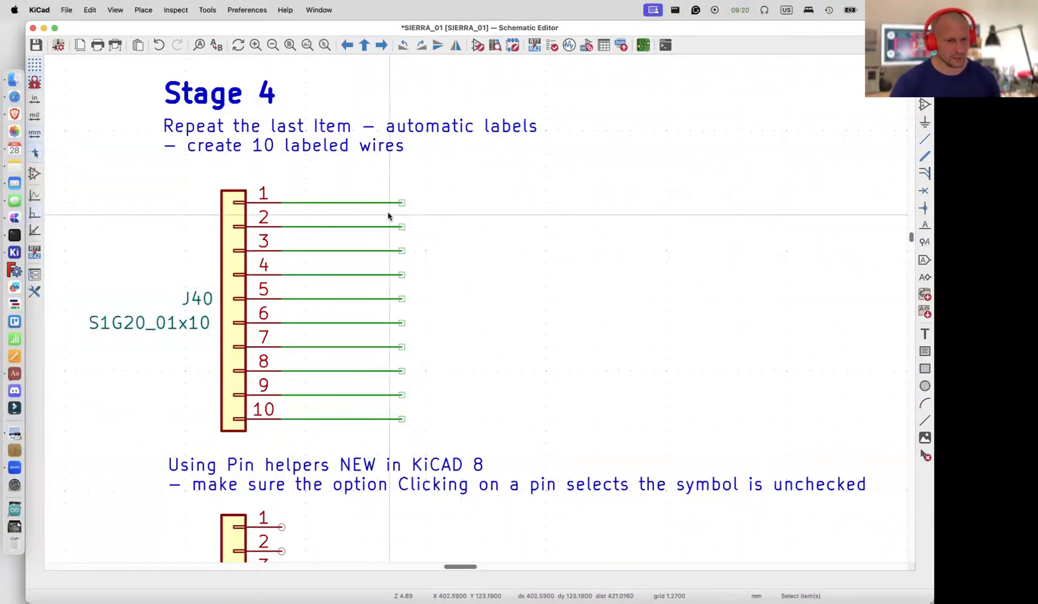
Create a net label PA1 and place it at the free end of J40's pin 1 wire
{"action": "type", "text": "l"}
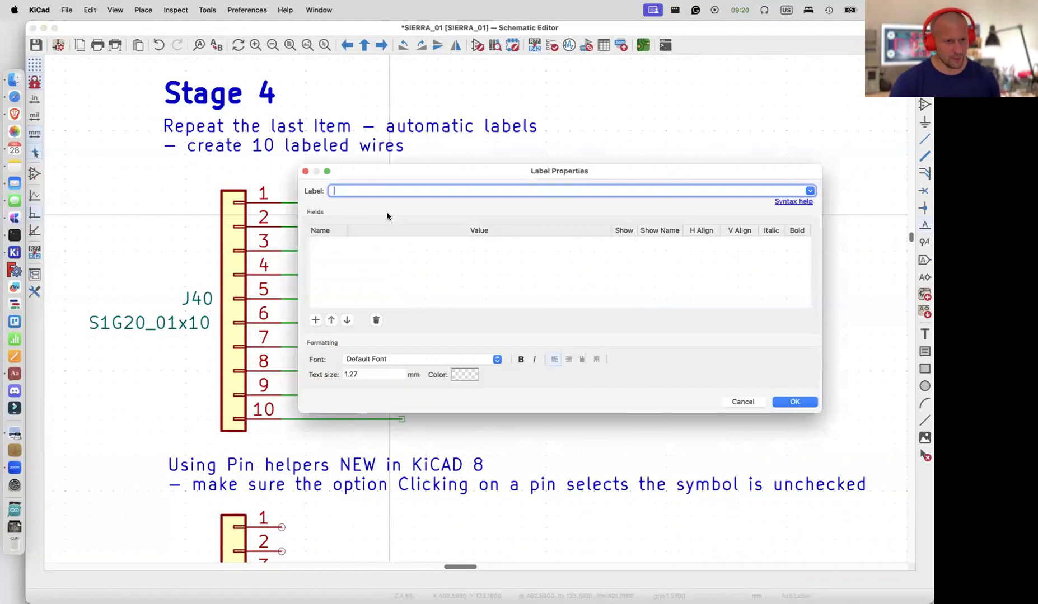
{"action": "type", "text": "PA"}
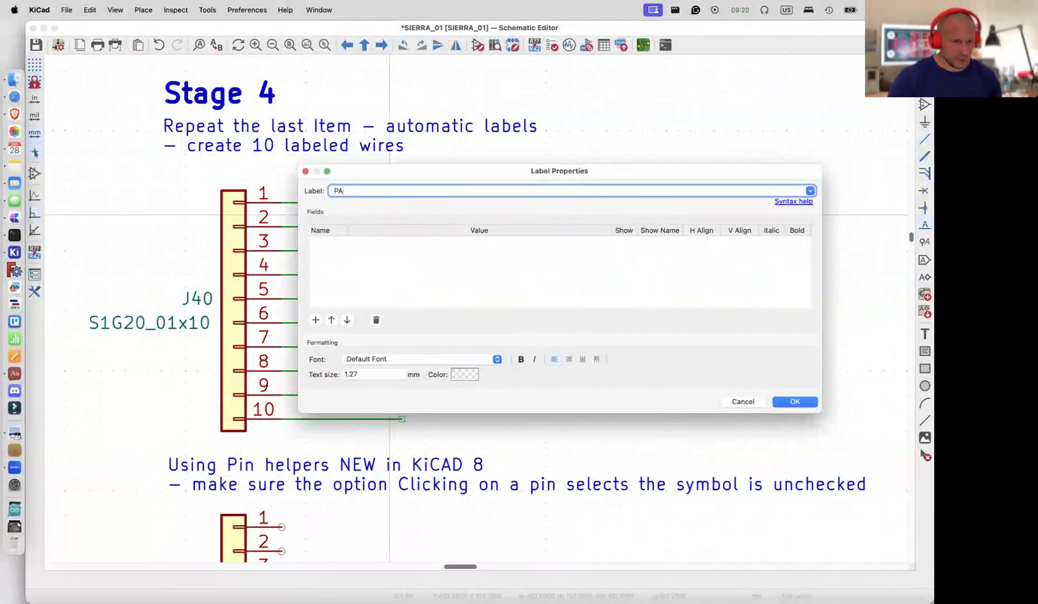
{"action": "type", "text": "0"}
{"action": "key", "text": "BackSpace"}
{"action": "type", "text": "1"}
{"action": "left_click", "coordinate": [792, 402]}
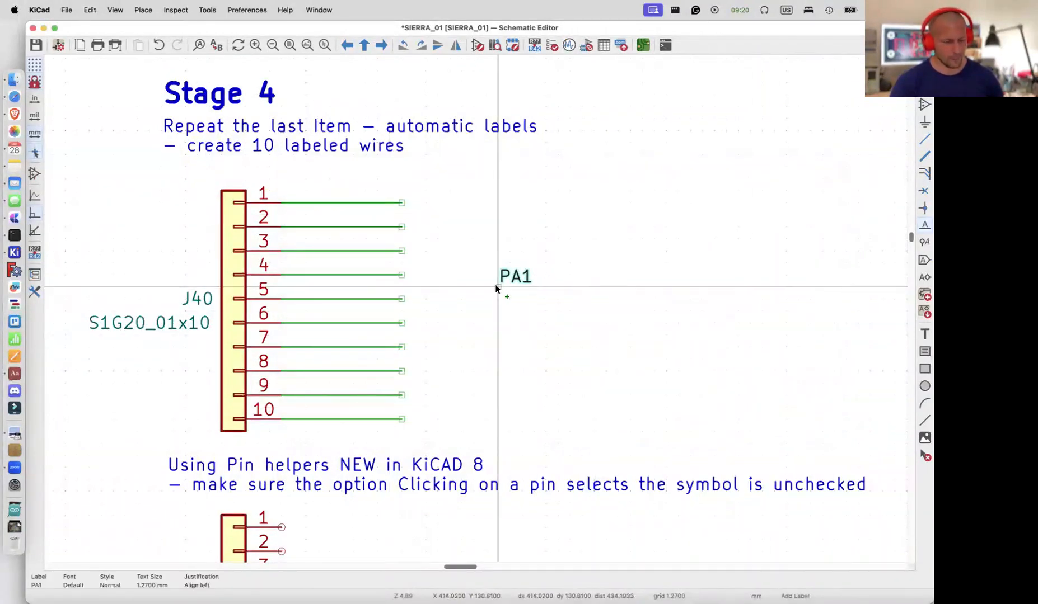
{"action": "left_click", "coordinate": [402, 203]}
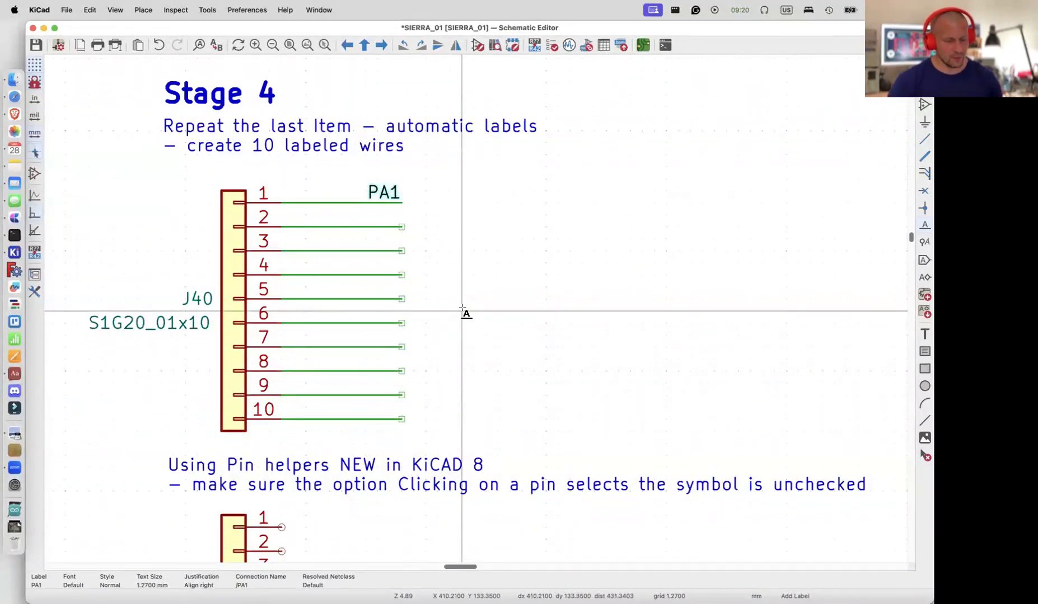
Repeat the last label nine times to put PA2 to PA10 on the remaining J40 wires, and clear the selection
{"action": "key", "text": "Insert"}
{"action": "key", "text": "Insert"}
{"action": "key", "text": "Insert"}
{"action": "key", "text": "Insert"}
{"action": "key", "text": "Insert"}
{"action": "key", "text": "Insert"}
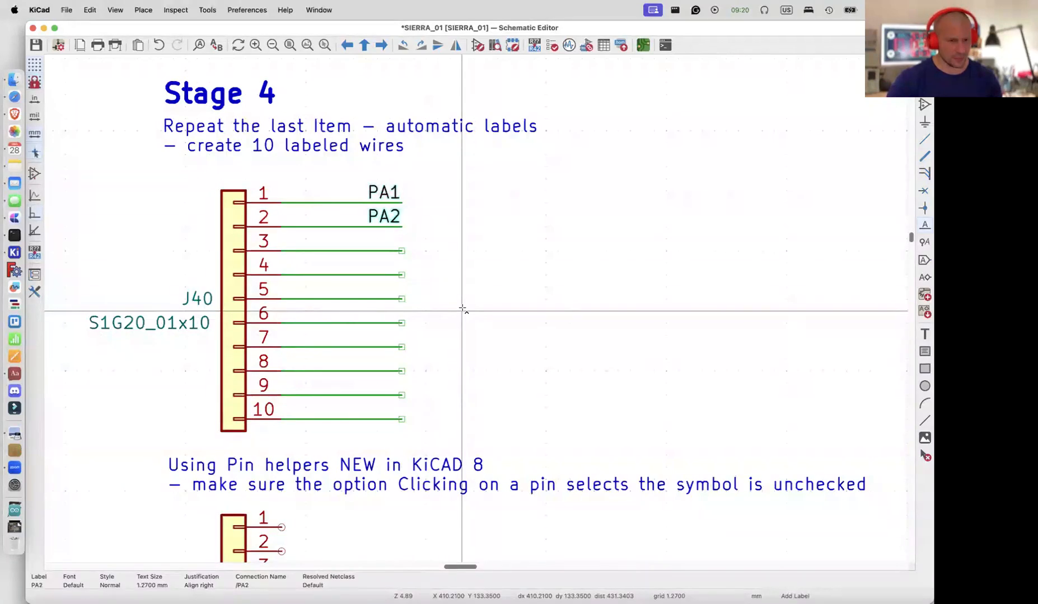
{"action": "key", "text": "Insert"}
{"action": "key", "text": "Insert"}
{"action": "key", "text": "Insert"}
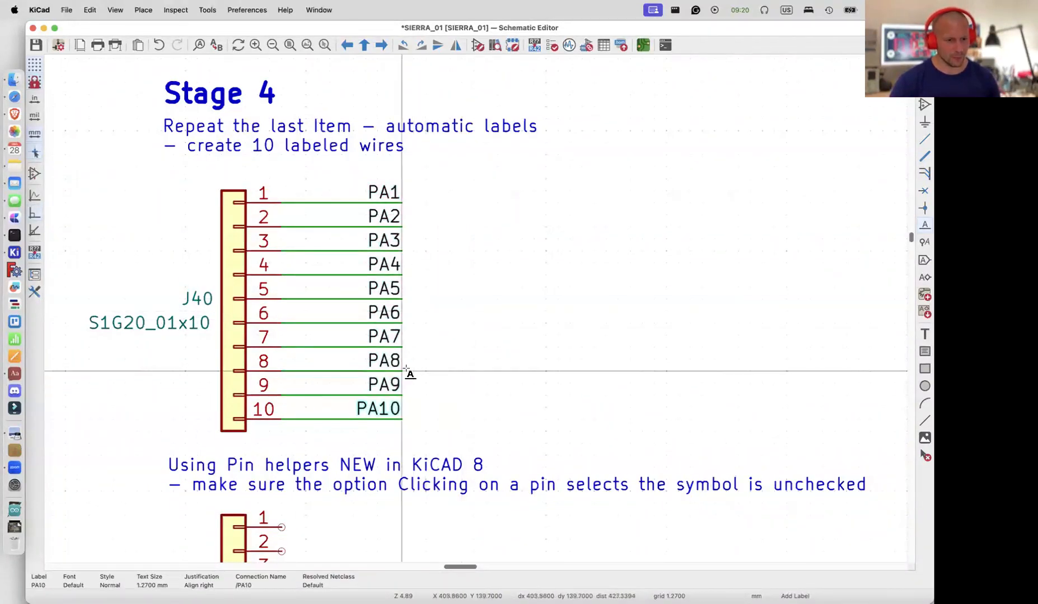
{"action": "scroll", "coordinate": [460, 398], "scroll_direction": "down", "scroll_amount": 1}
{"action": "scroll", "coordinate": [460, 399], "scroll_direction": "down", "scroll_amount": 1}
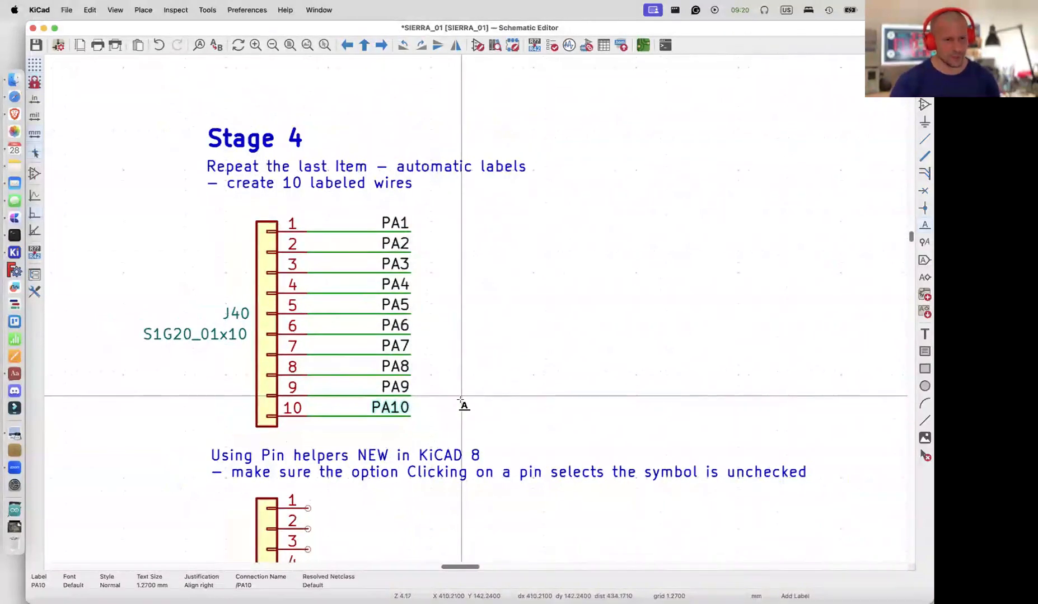
{"action": "left_click", "coordinate": [461, 398]}
{"action": "key", "text": "Escape"}
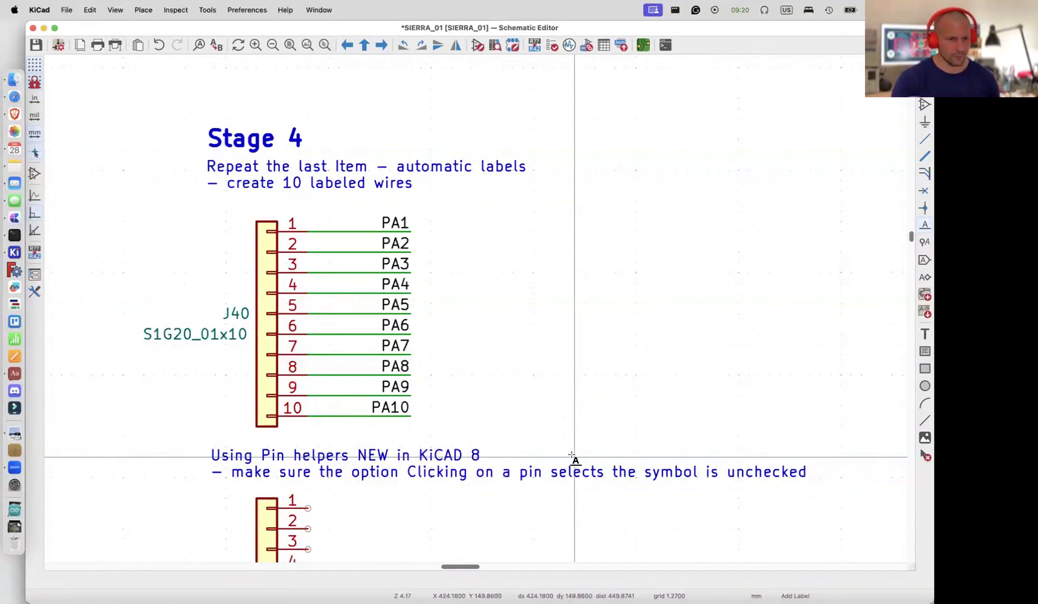
Try to select only the ten pins of connector J41 in the pin helpers exercise
{"action": "scroll", "coordinate": [572, 456], "scroll_direction": "down", "scroll_amount": 5}
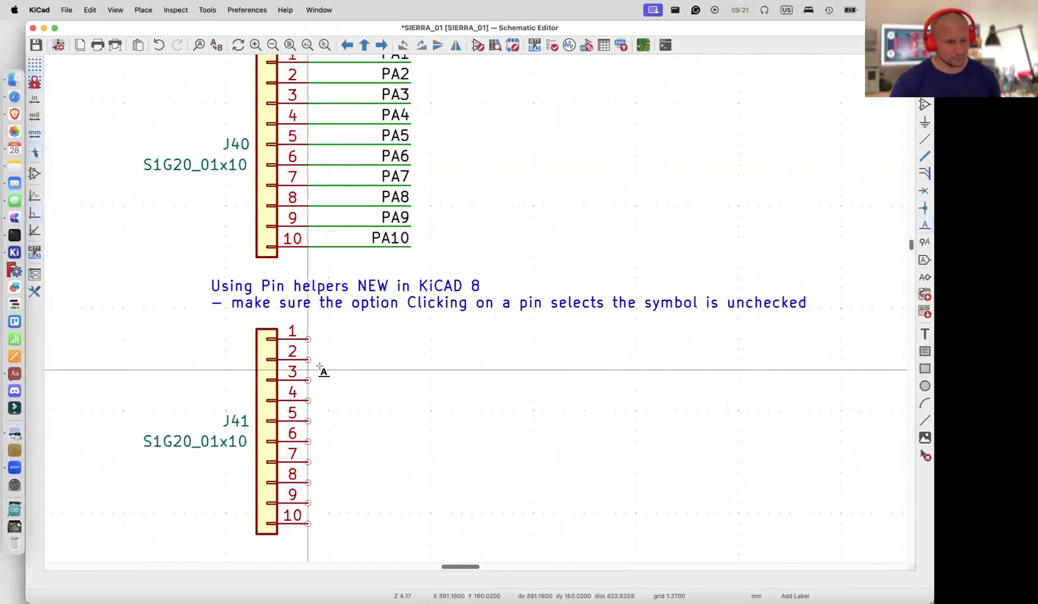
{"action": "scroll", "coordinate": [319, 371], "scroll_direction": "down", "scroll_amount": 3}
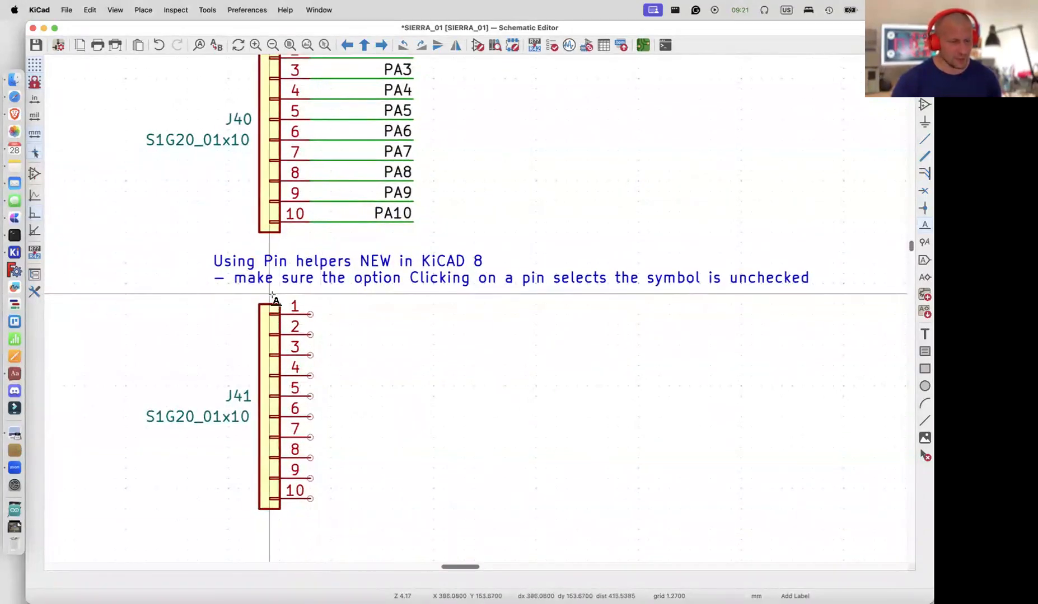
{"action": "key", "text": "Escape"}
{"action": "left_click_drag", "start_coordinate": [270, 296], "coordinate": [338, 513]}
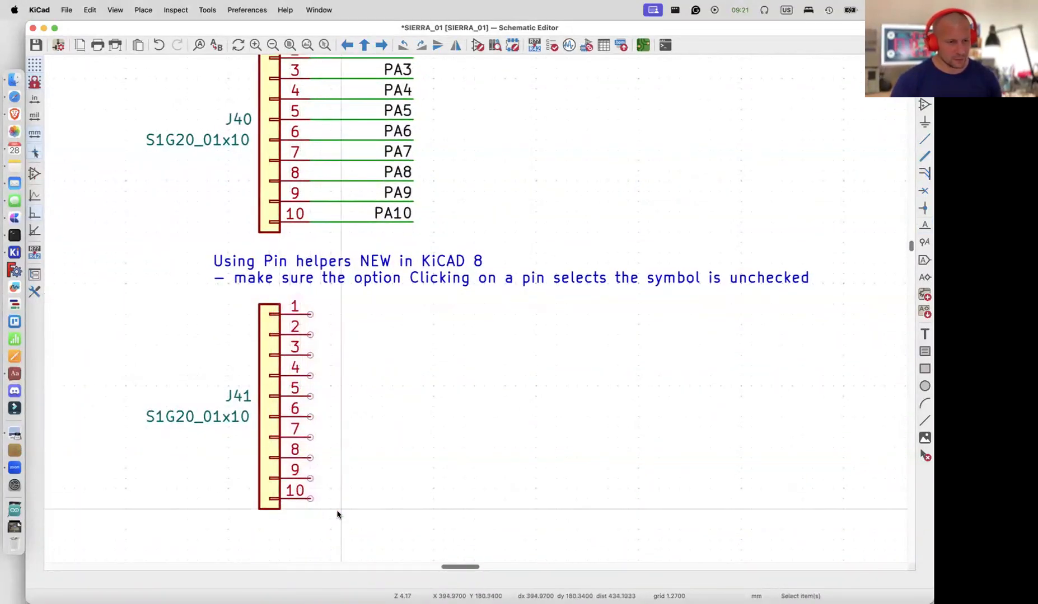
Disable "Clicking on a pin selects the symbol" in the Schematic Editor's editing preferences and apply the change
{"action": "left_click", "coordinate": [48, 11]}
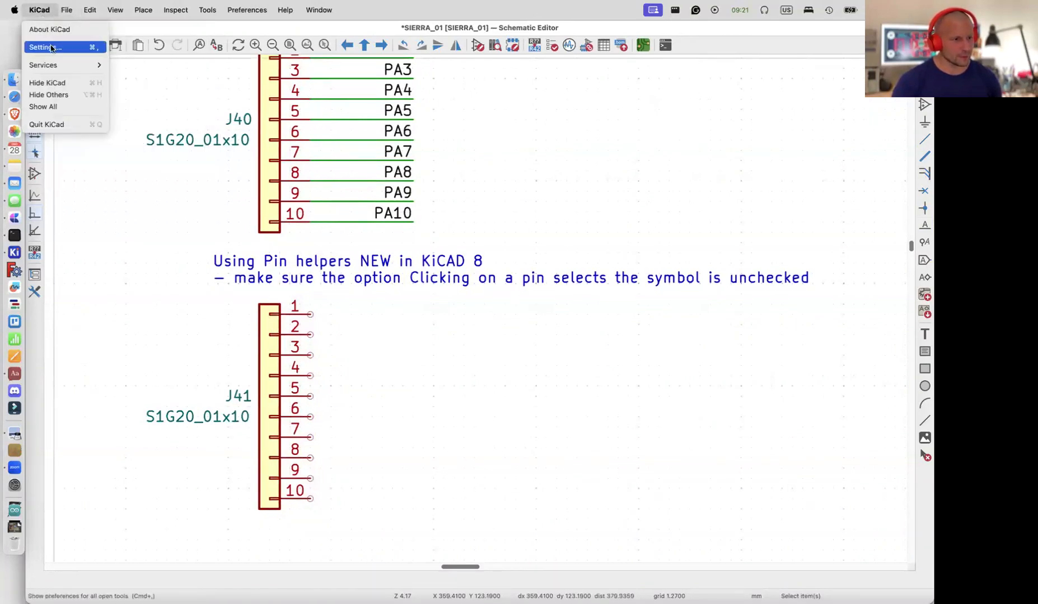
{"action": "left_click", "coordinate": [53, 46]}
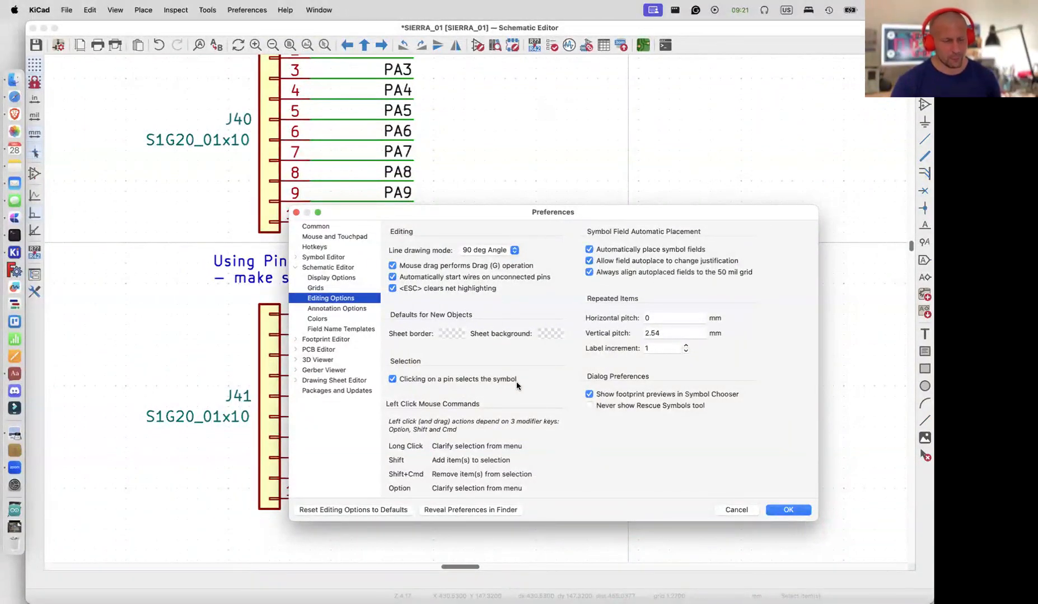
{"action": "left_click", "coordinate": [393, 379]}
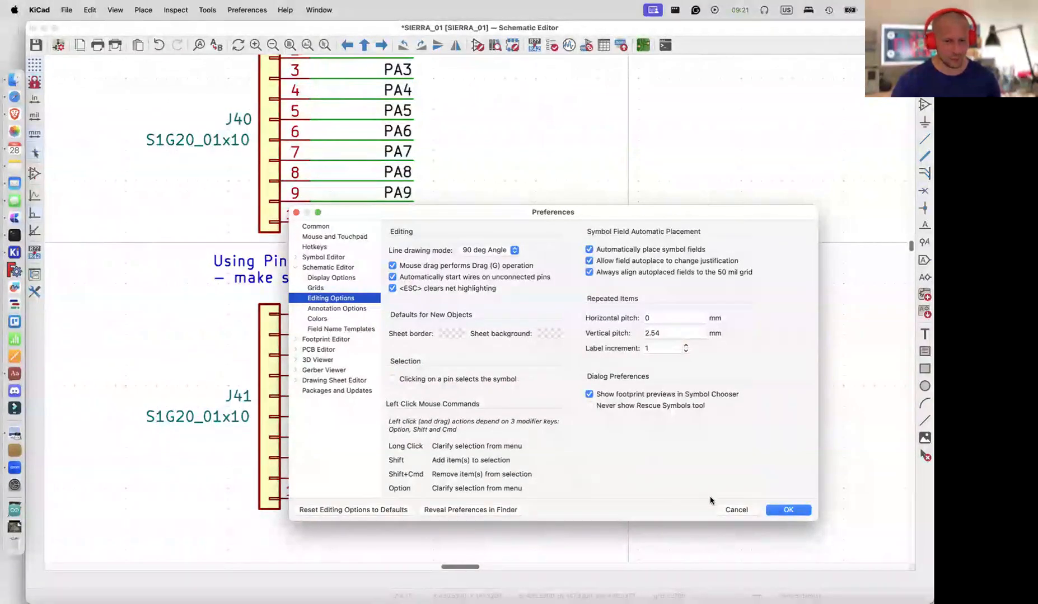
{"action": "left_click", "coordinate": [787, 510]}
Select all ten pins of connector J41 and add net labels to them with the Pin Helpers
{"action": "left_click_drag", "start_coordinate": [268, 298], "coordinate": [333, 514]}
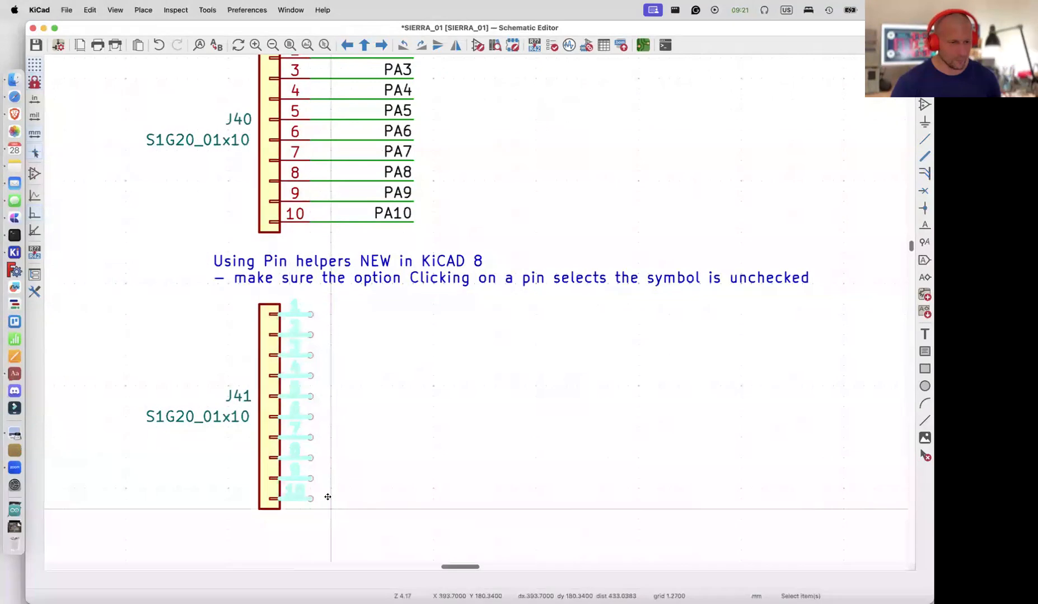
{"action": "left_click", "coordinate": [326, 328]}
{"action": "left_click_drag", "start_coordinate": [265, 297], "coordinate": [329, 514]}
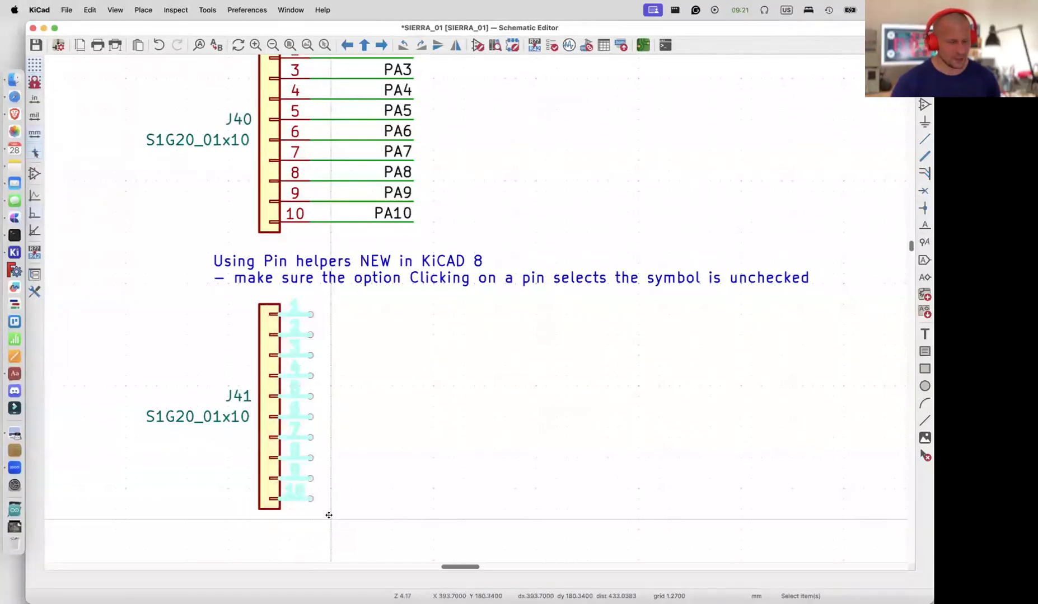
{"action": "right_click", "coordinate": [307, 316]}
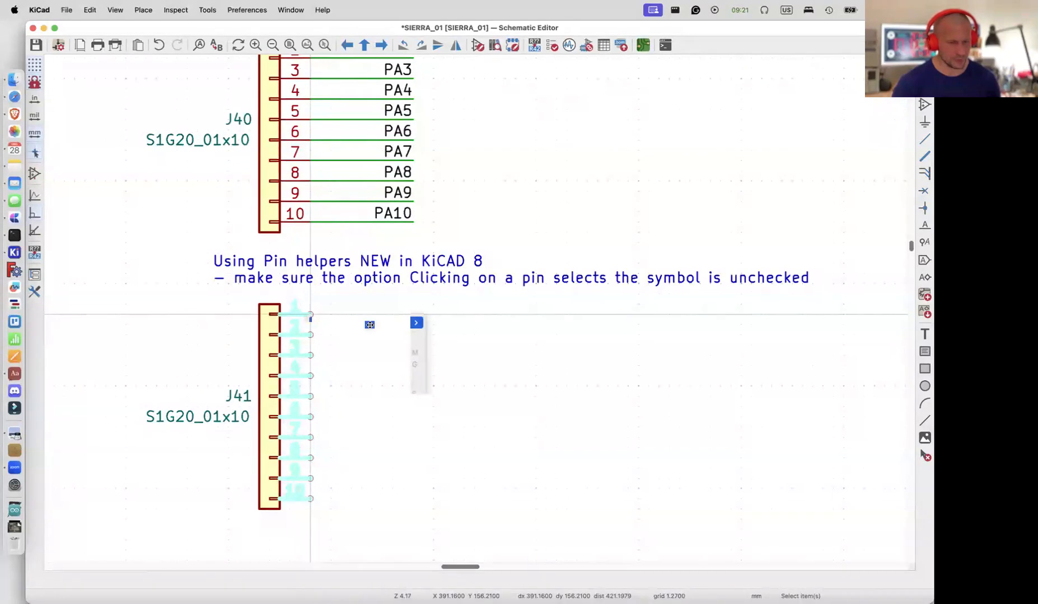
{"action": "mouse_move", "coordinate": [369, 325]}
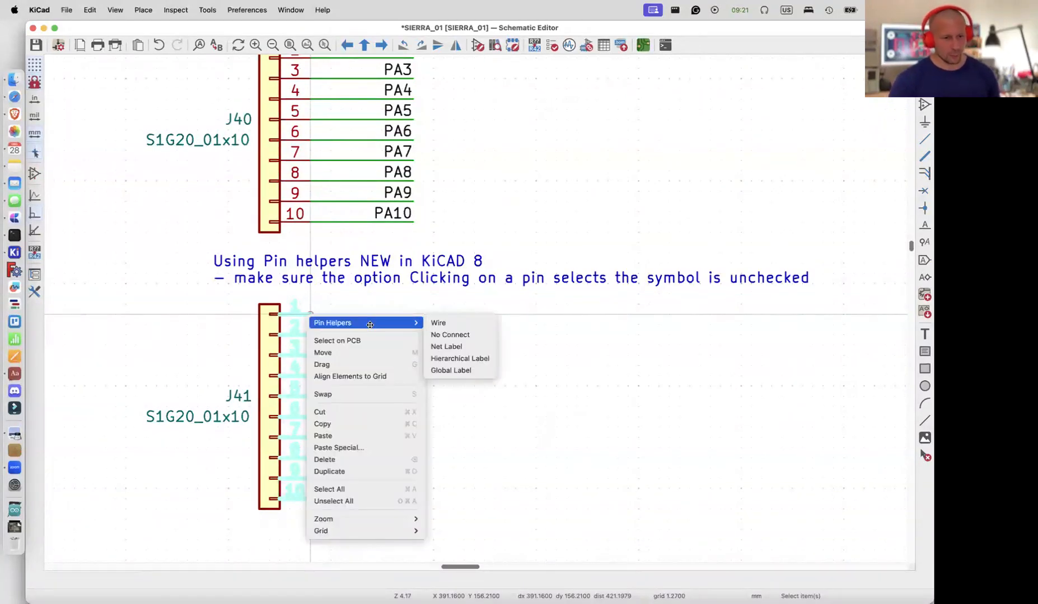
{"action": "left_click", "coordinate": [476, 346]}
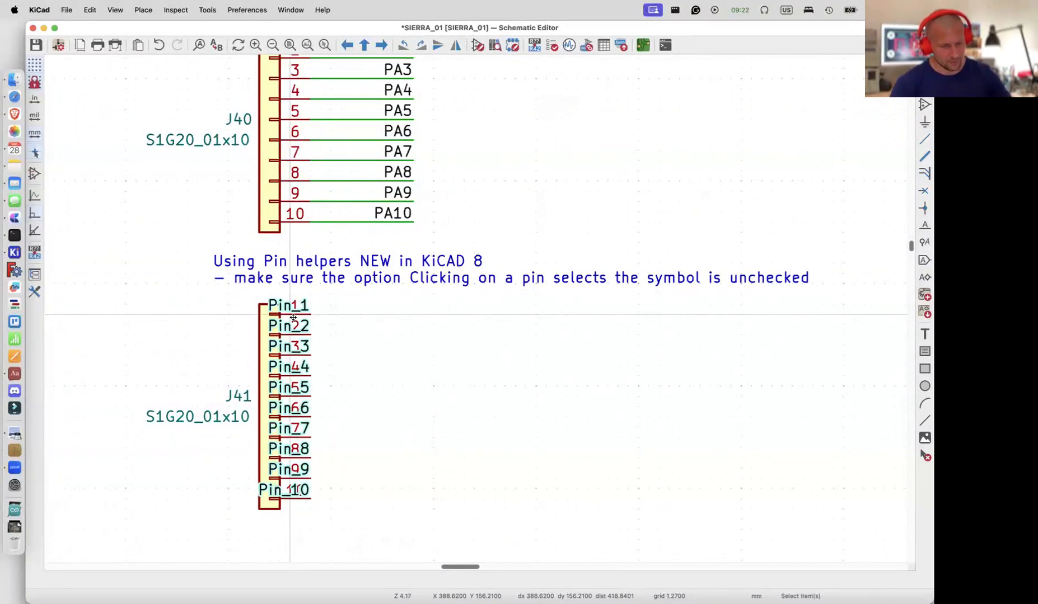
Move the ten net labels away from connector J41, extending their wires until the labels line up with those of J40
{"action": "left_click_drag", "start_coordinate": [293, 318], "coordinate": [418, 316]}
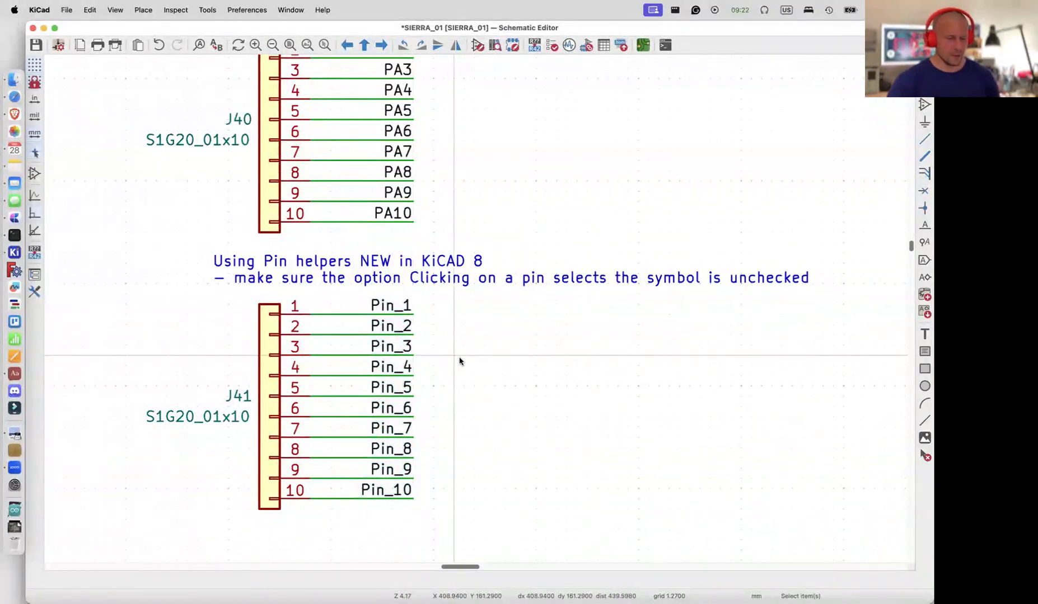
{"action": "scroll", "coordinate": [460, 361], "scroll_direction": "down", "scroll_amount": 5}
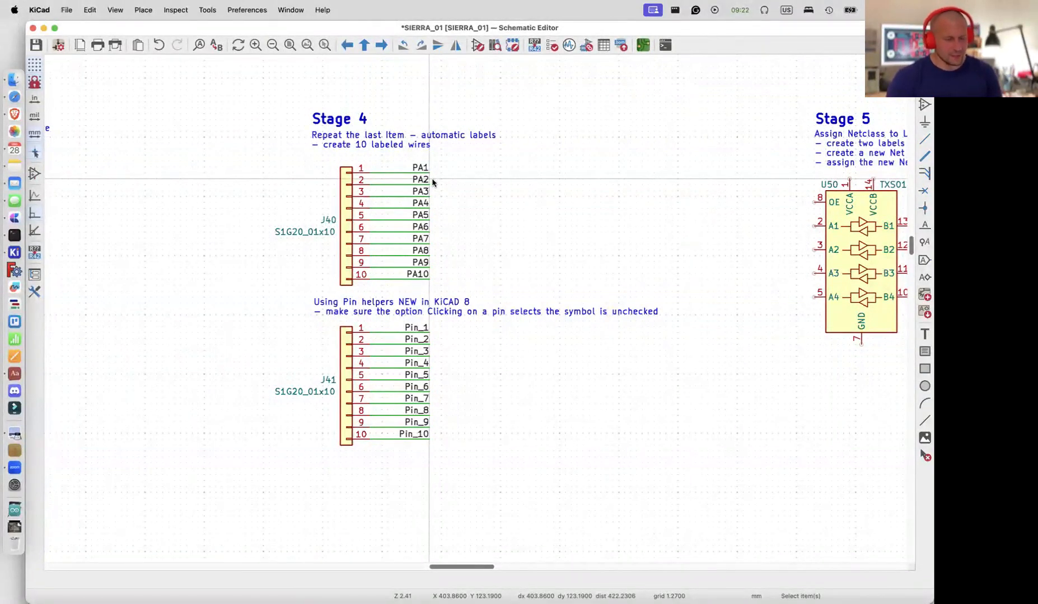
Select only the ten pins of connector J41 once more, and clear the selection
{"action": "left_click", "coordinate": [346, 338]}
{"action": "left_click", "coordinate": [360, 320]}
{"action": "left_click", "coordinate": [343, 337]}
{"action": "left_click", "coordinate": [345, 323]}
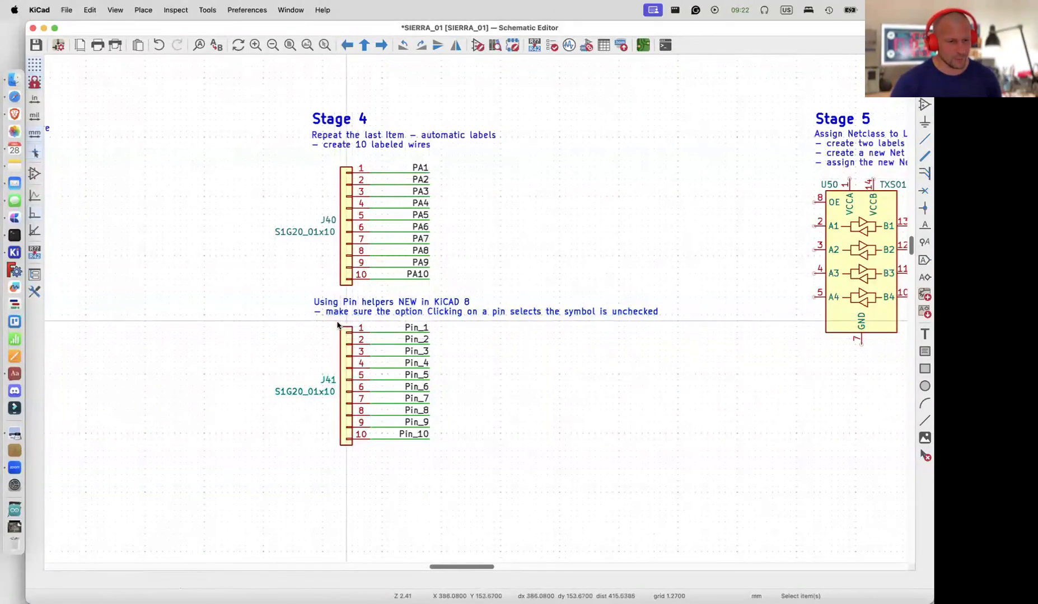
{"action": "left_click_drag", "start_coordinate": [338, 325], "coordinate": [377, 447]}
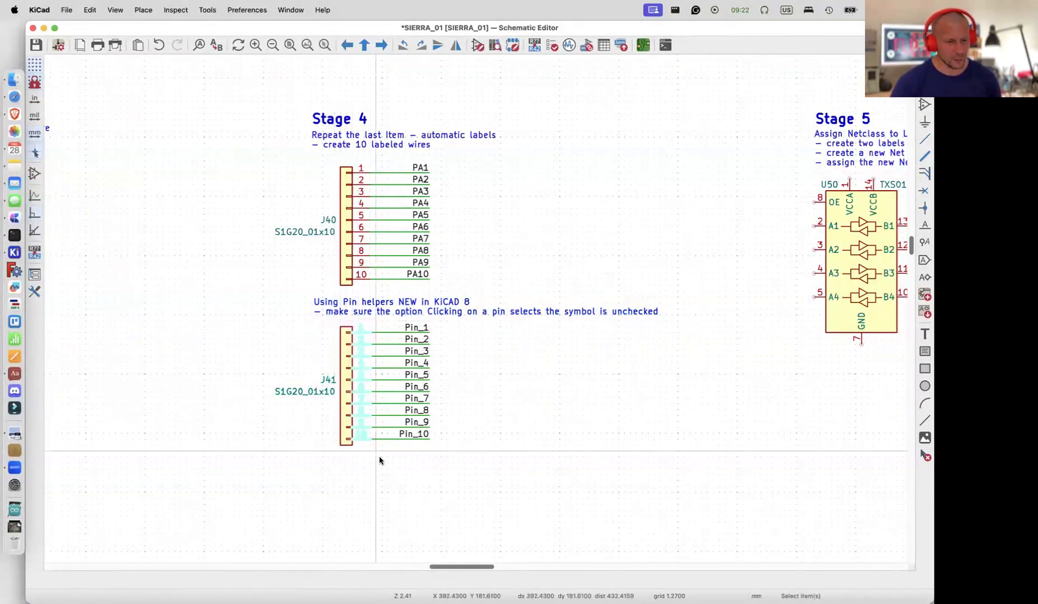
{"action": "left_click", "coordinate": [381, 458]}
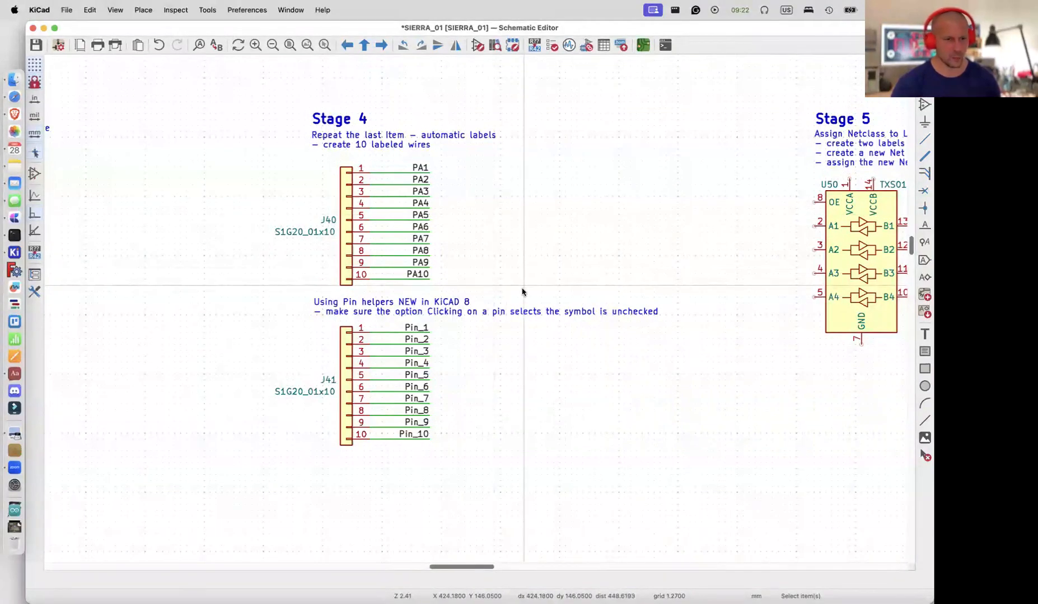
Place a net label NET1 at the end of U50's pin B1 wire in the Stage 5 exercise
{"action": "scroll", "coordinate": [521, 292], "scroll_direction": "right", "scroll_amount": 10}
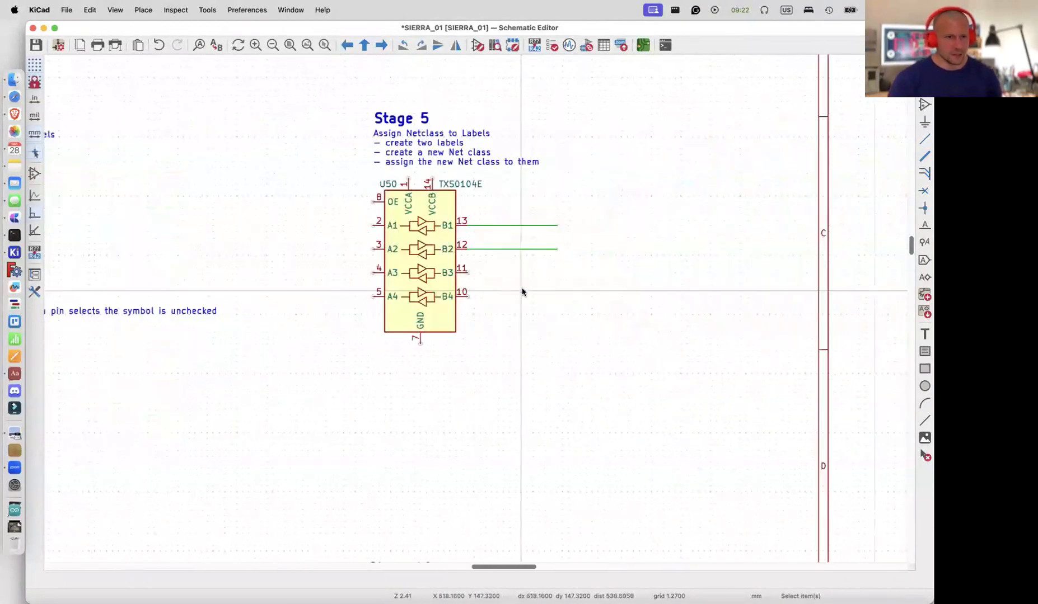
{"action": "scroll", "coordinate": [478, 284], "scroll_direction": "up", "scroll_amount": 3}
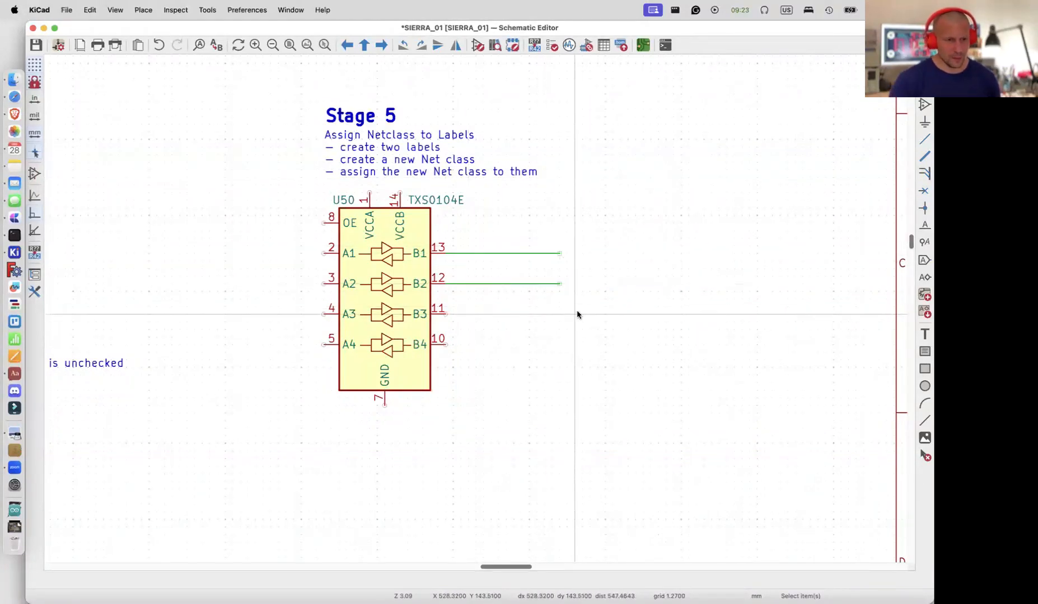
{"action": "key", "text": "l"}
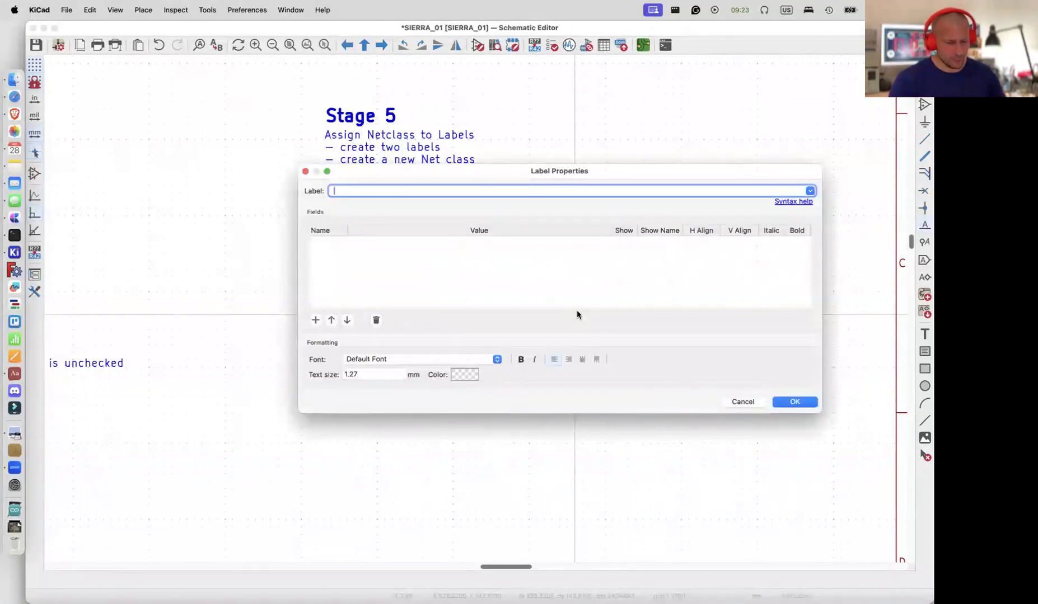
{"action": "type", "text": "NET1"}
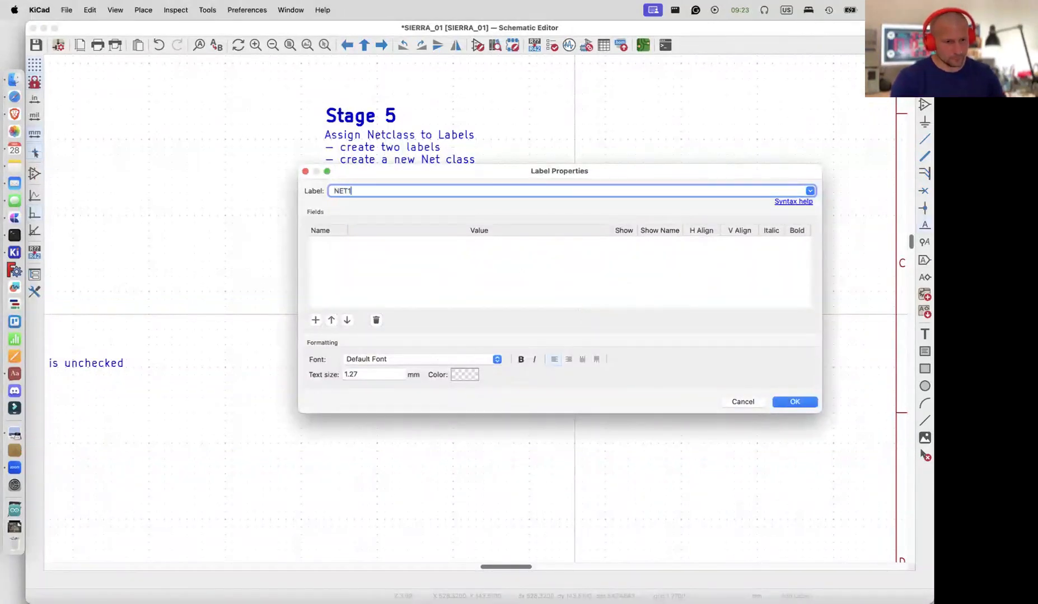
{"action": "left_click", "coordinate": [783, 401]}
{"action": "left_click", "coordinate": [559, 253]}
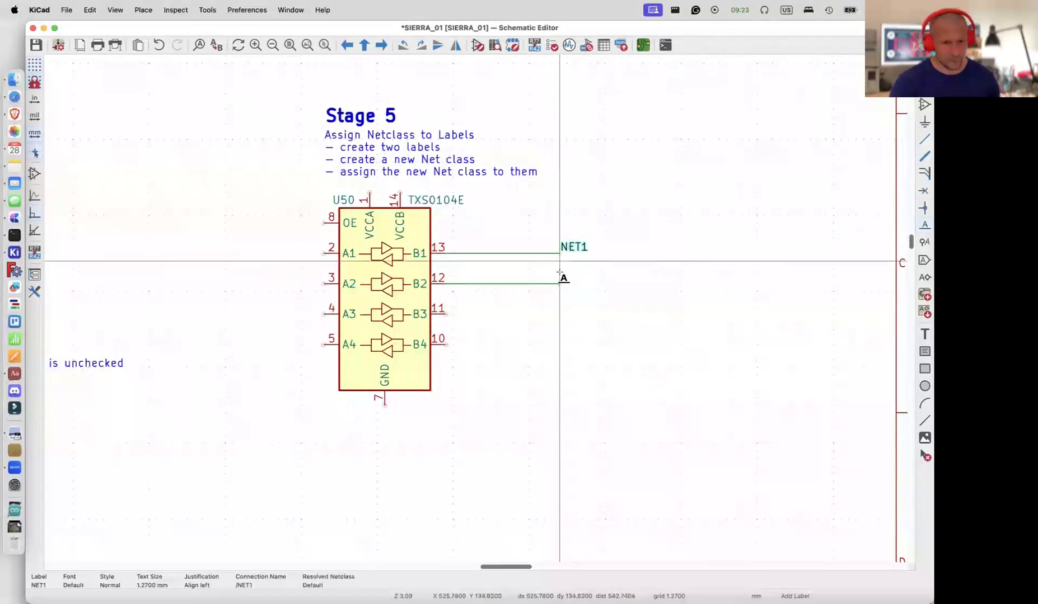
Place a net label NET2 at the end of U50's pin B2 wire, and leave the label tool
{"action": "left_click", "coordinate": [559, 284]}
{"action": "type", "text": "NET2"}
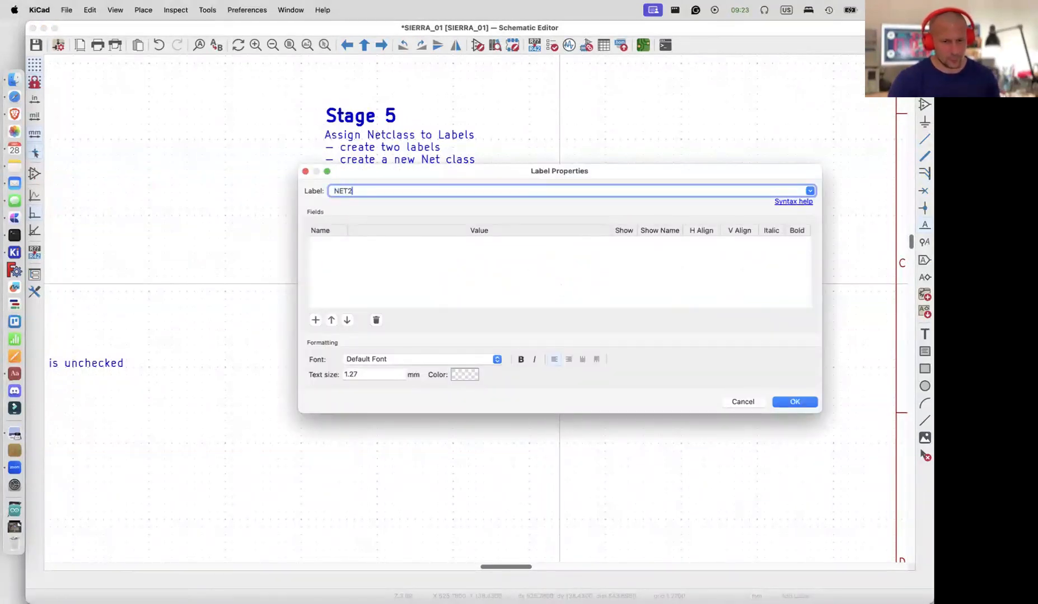
{"action": "left_click", "coordinate": [793, 402]}
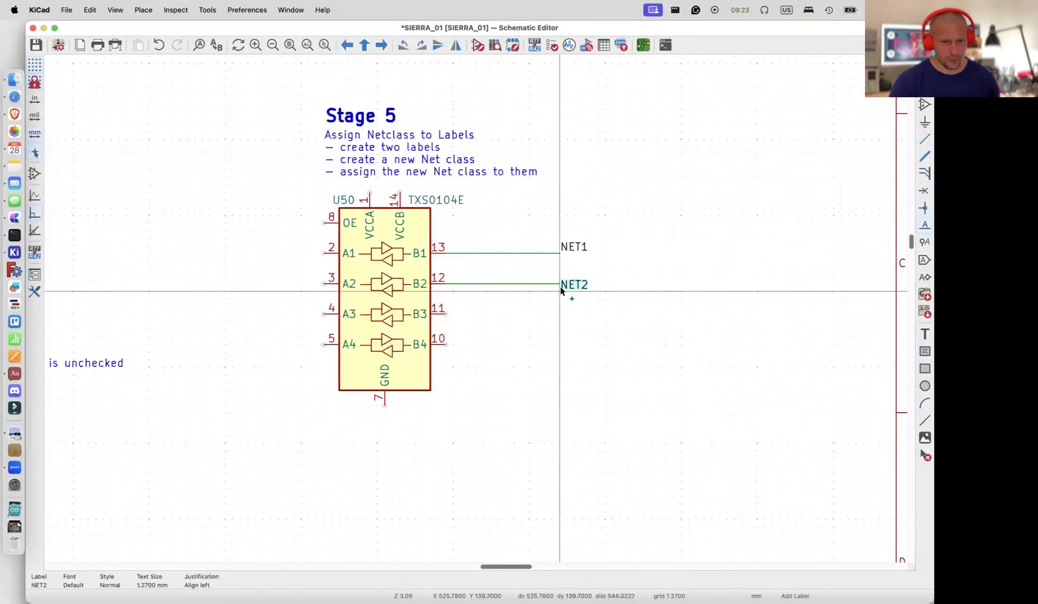
{"action": "left_click", "coordinate": [560, 285]}
{"action": "key", "text": "Escape"}
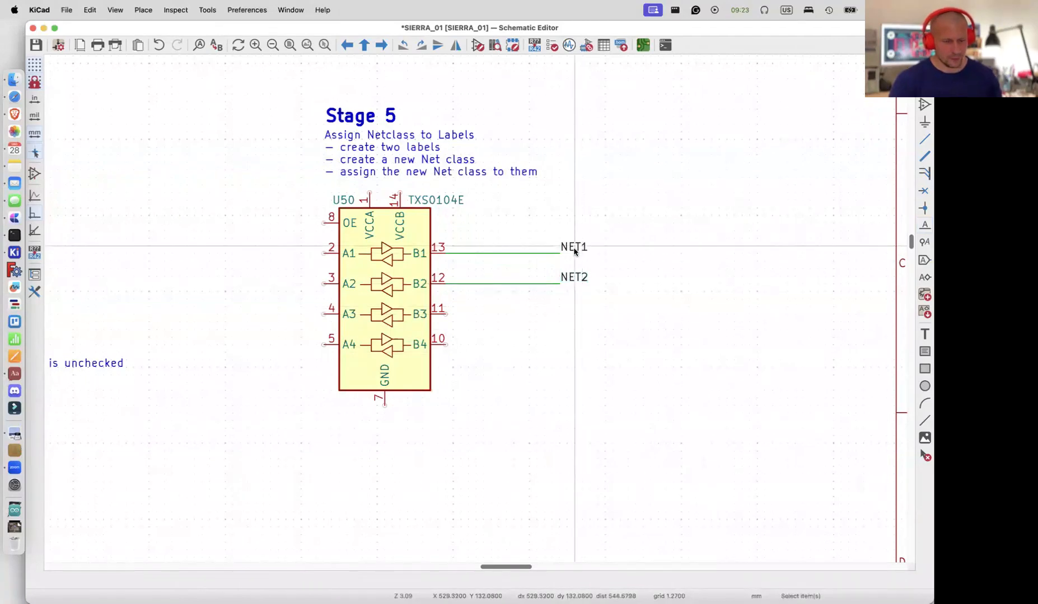
Switch to the PCB Editor and add a net class named NETA in the Board Setup
{"action": "left_click", "coordinate": [574, 249]}
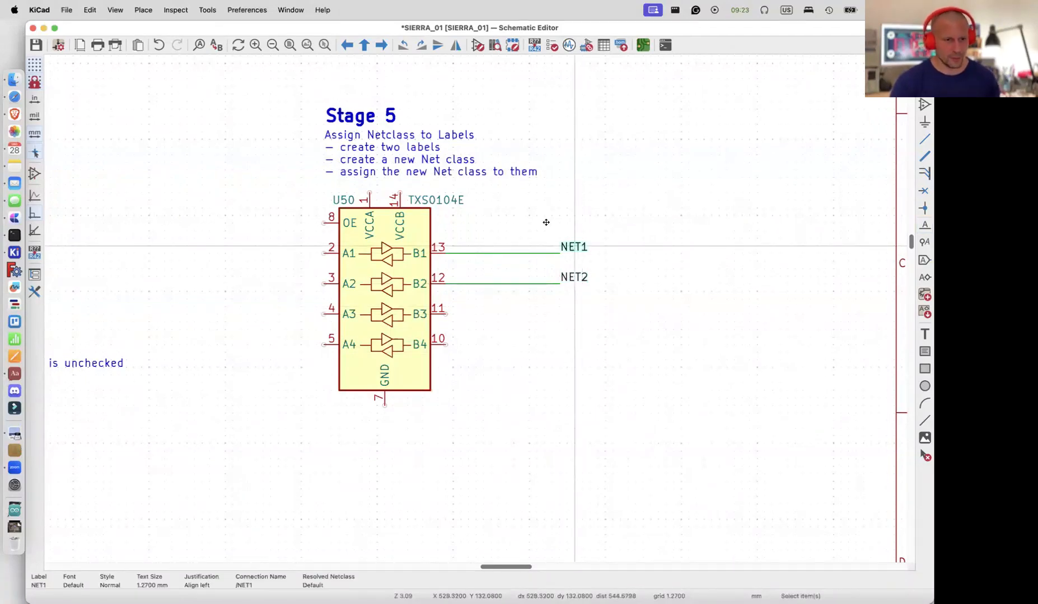
{"action": "scroll", "coordinate": [562, 126], "scroll_direction": "up", "scroll_amount": 1}
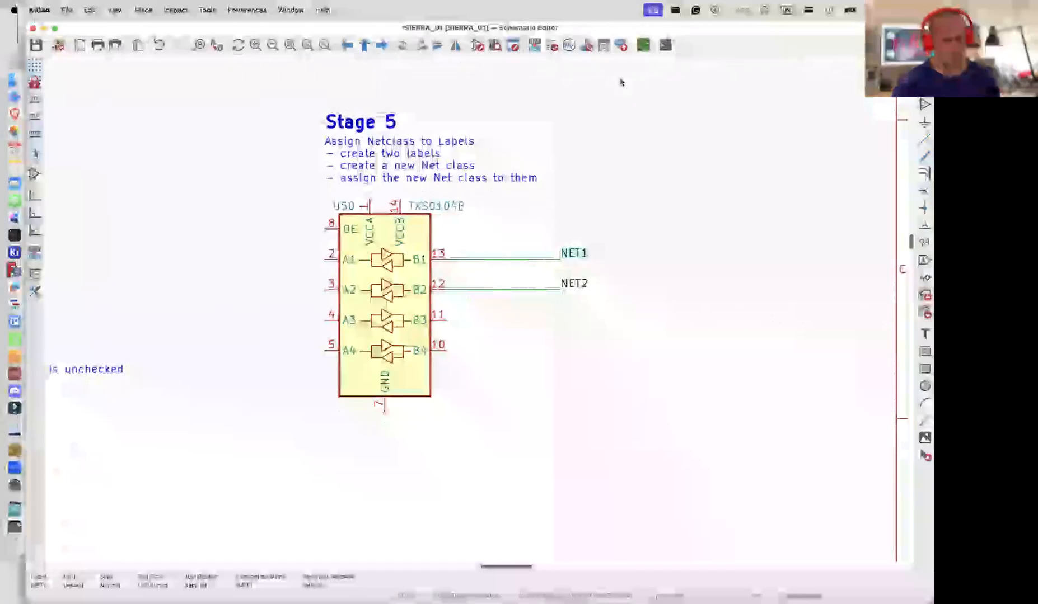
{"action": "left_click", "coordinate": [643, 52]}
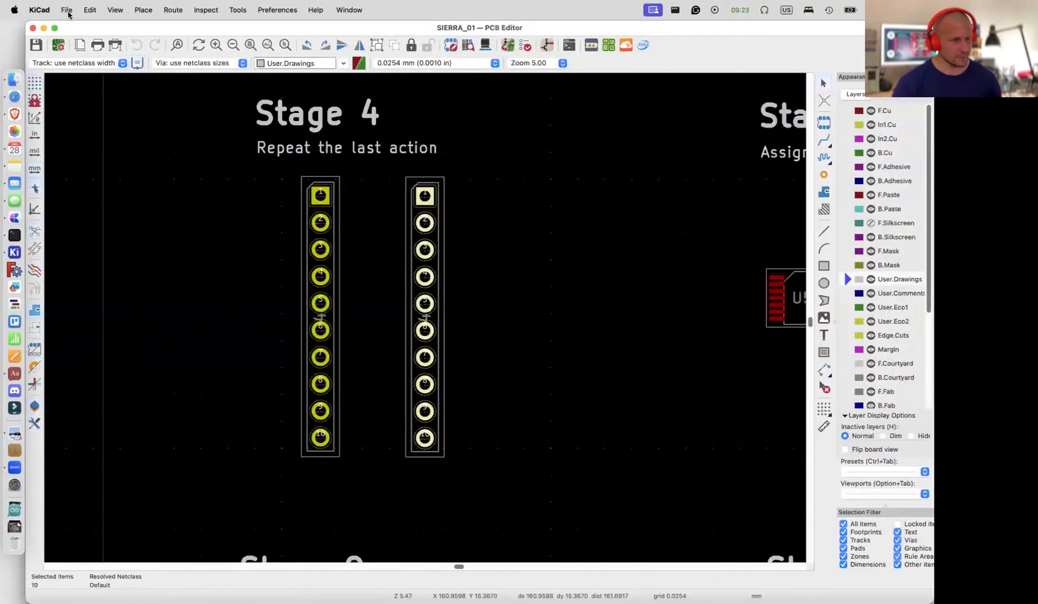
{"action": "left_click", "coordinate": [67, 10]}
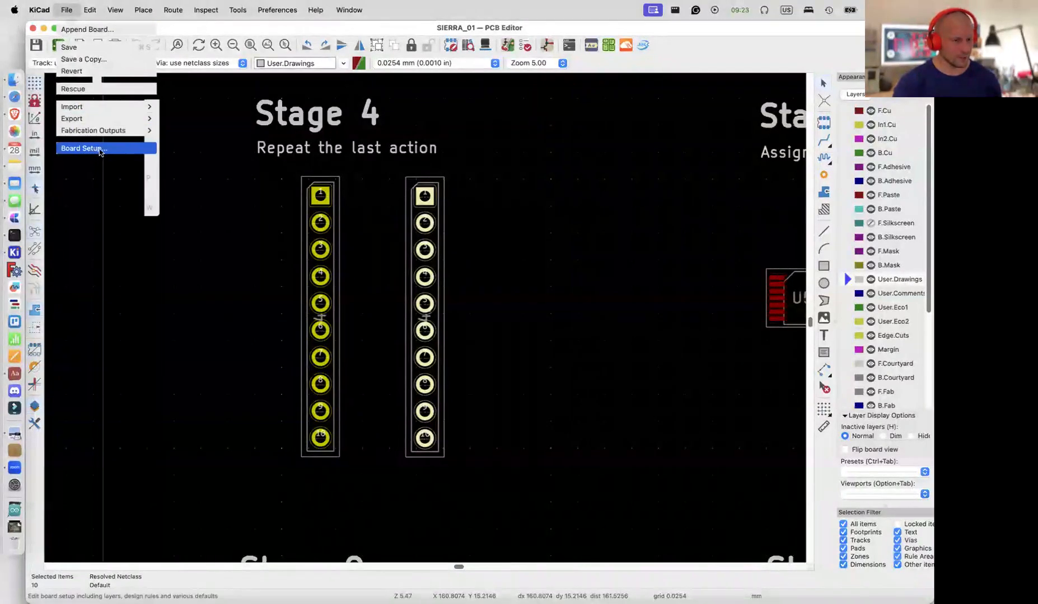
{"action": "left_click", "coordinate": [127, 150]}
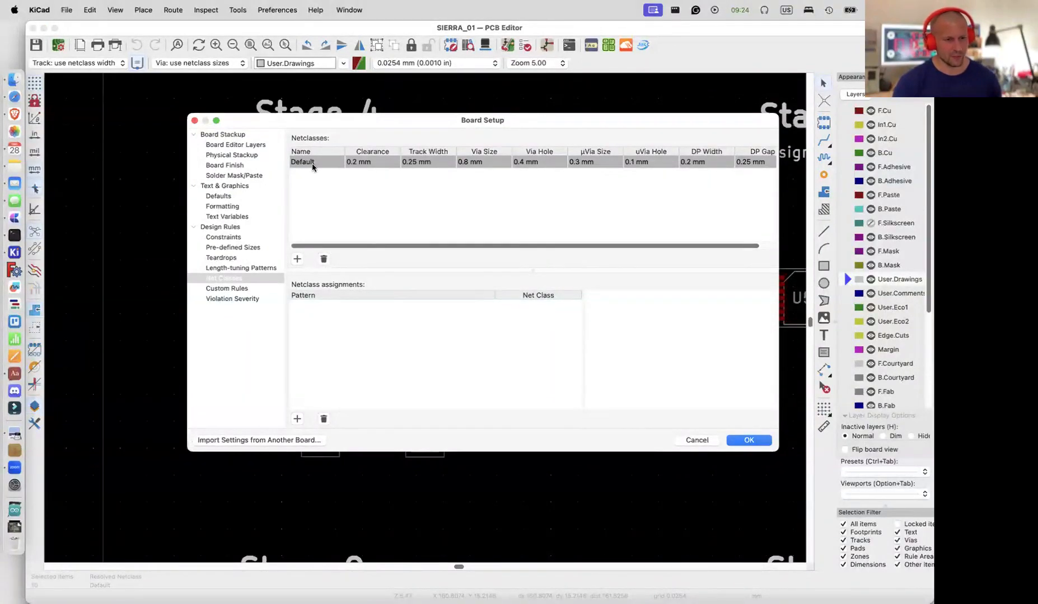
{"action": "left_click", "coordinate": [298, 259]}
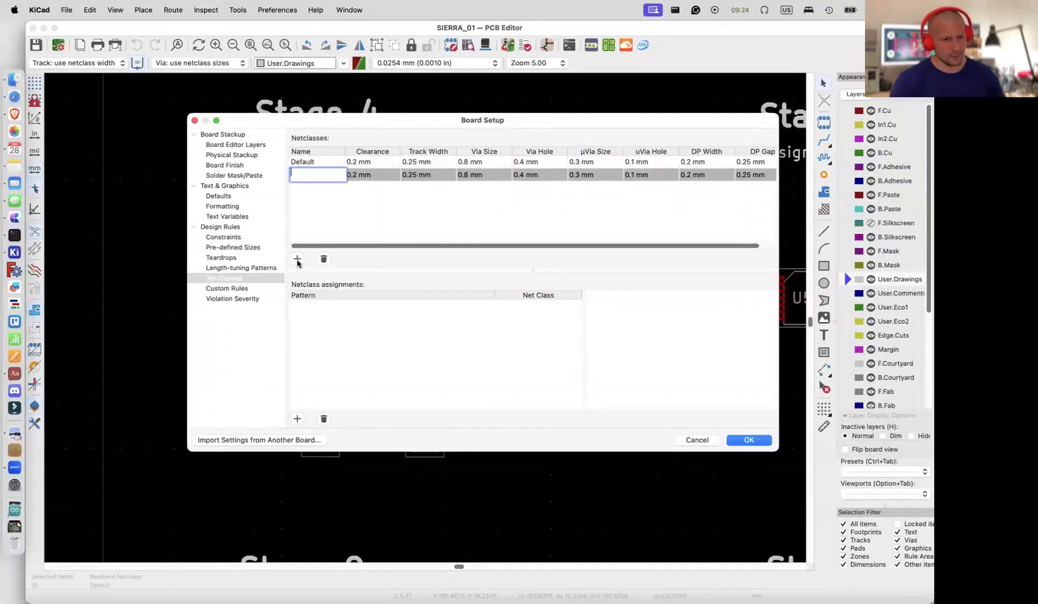
{"action": "type", "text": "NET"}
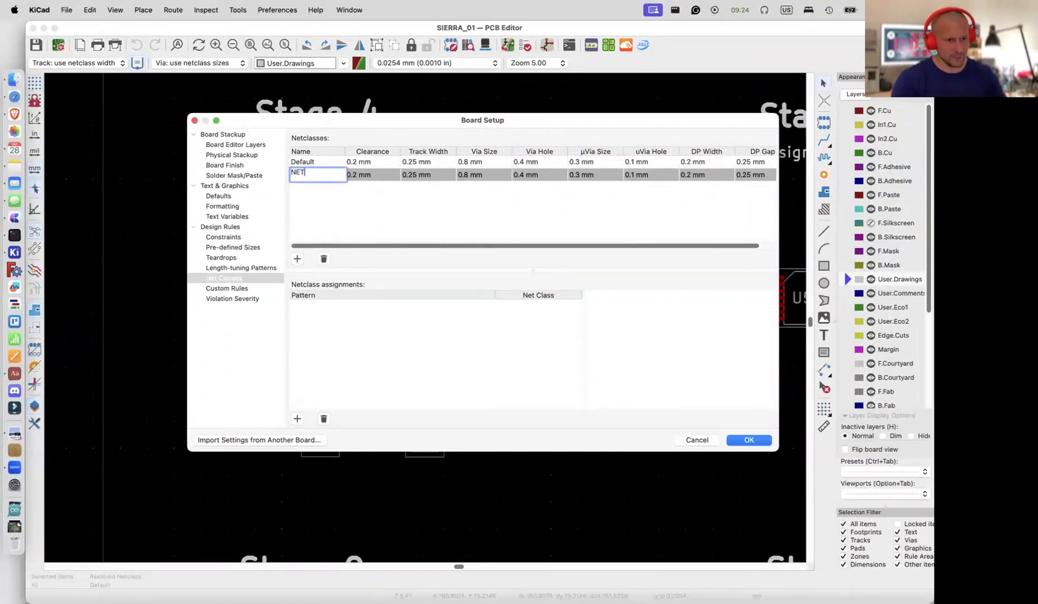
{"action": "type", "text": "A"}
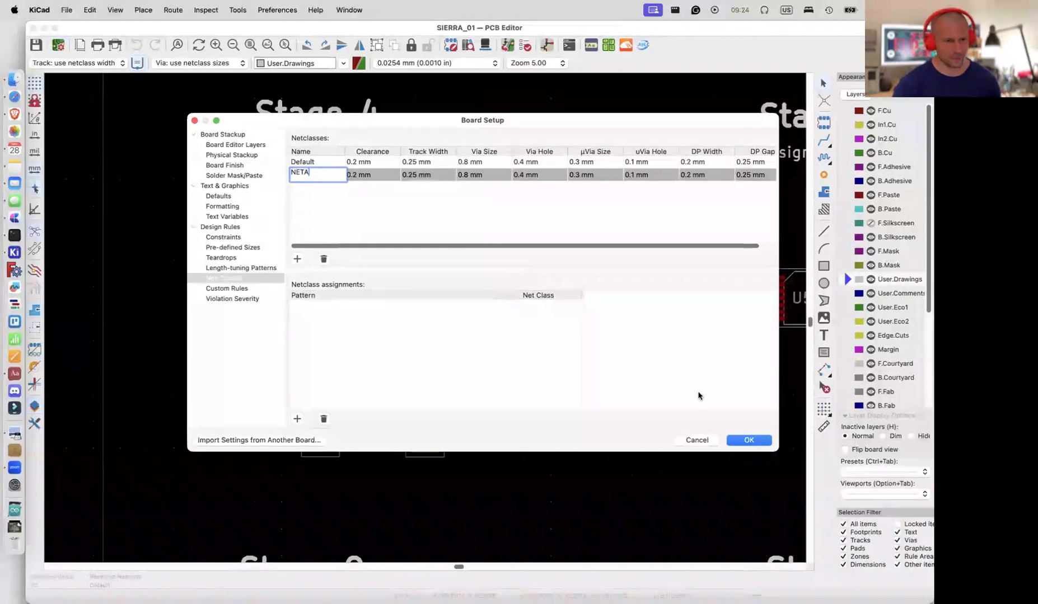
{"action": "left_click", "coordinate": [747, 440]}
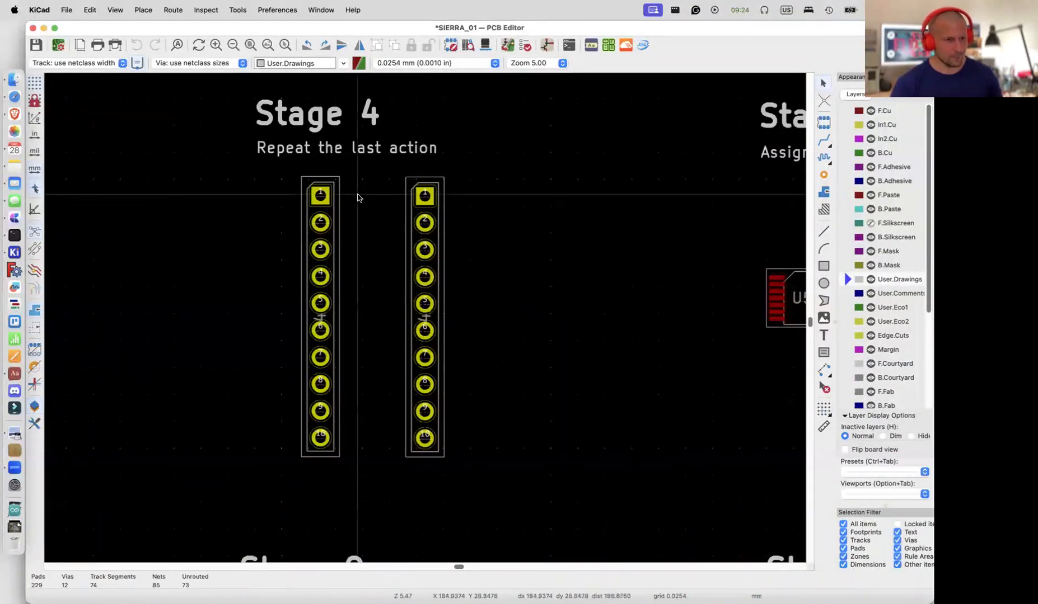
Return to the Schematic Editor and add a Net Class field with the value NETA to the label NET1
{"action": "left_click", "coordinate": [238, 11]}
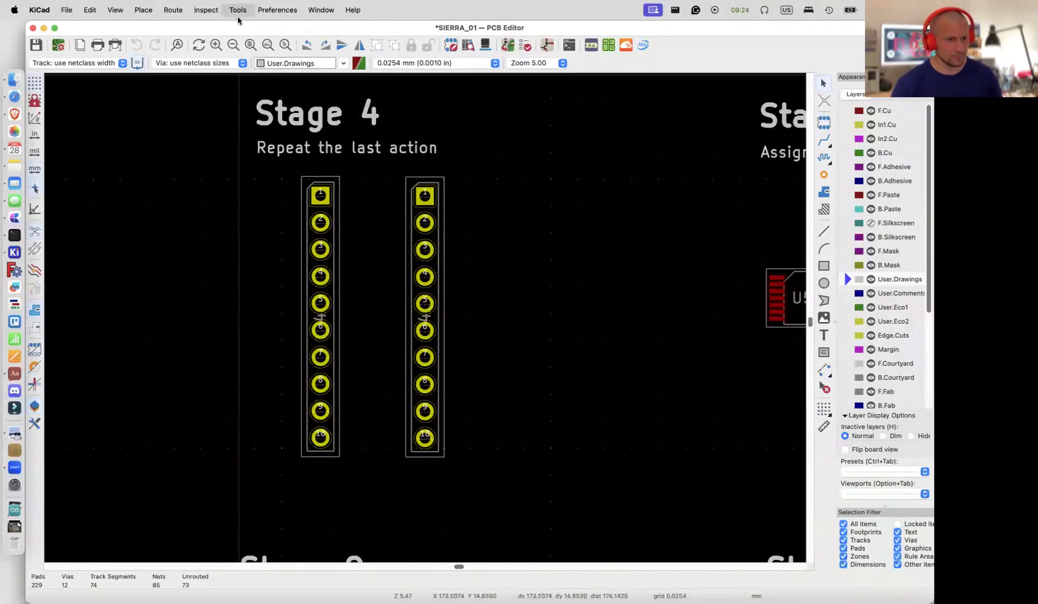
{"action": "left_click", "coordinate": [250, 43]}
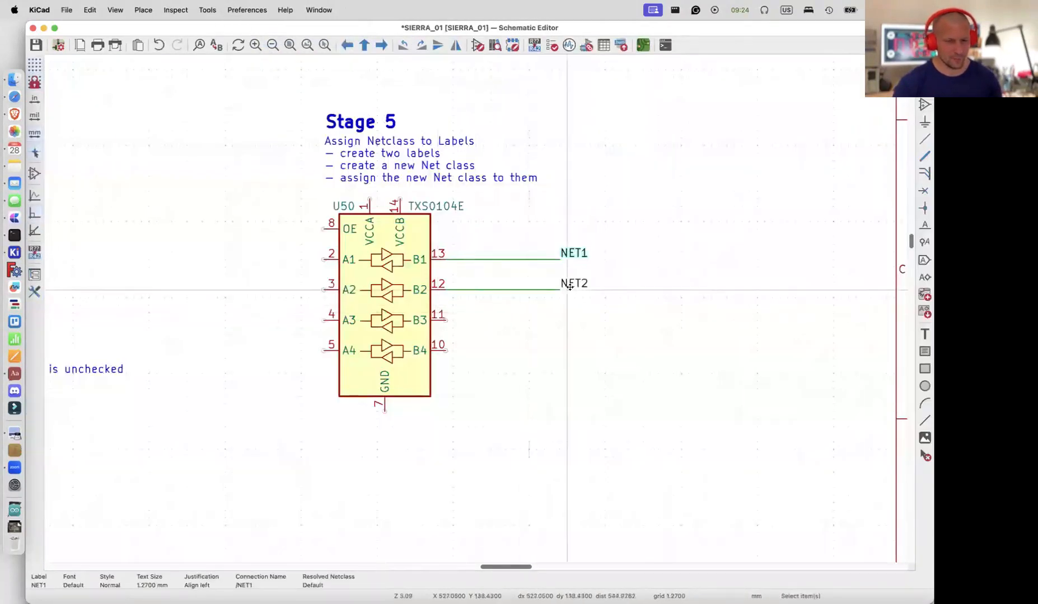
{"action": "double_click", "coordinate": [582, 259]}
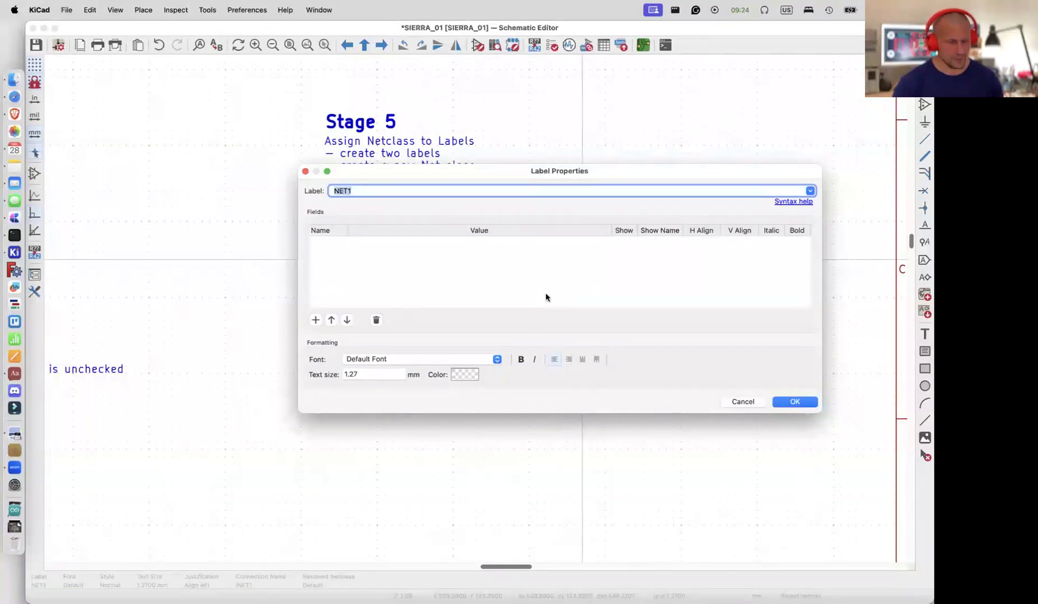
{"action": "left_click", "coordinate": [314, 321]}
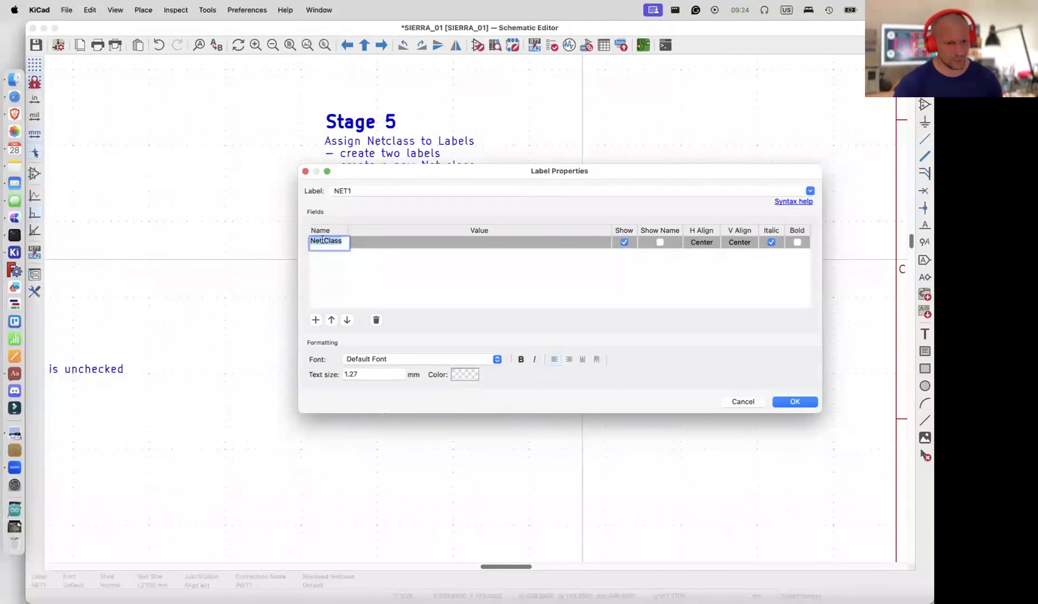
{"action": "left_click", "coordinate": [464, 242]}
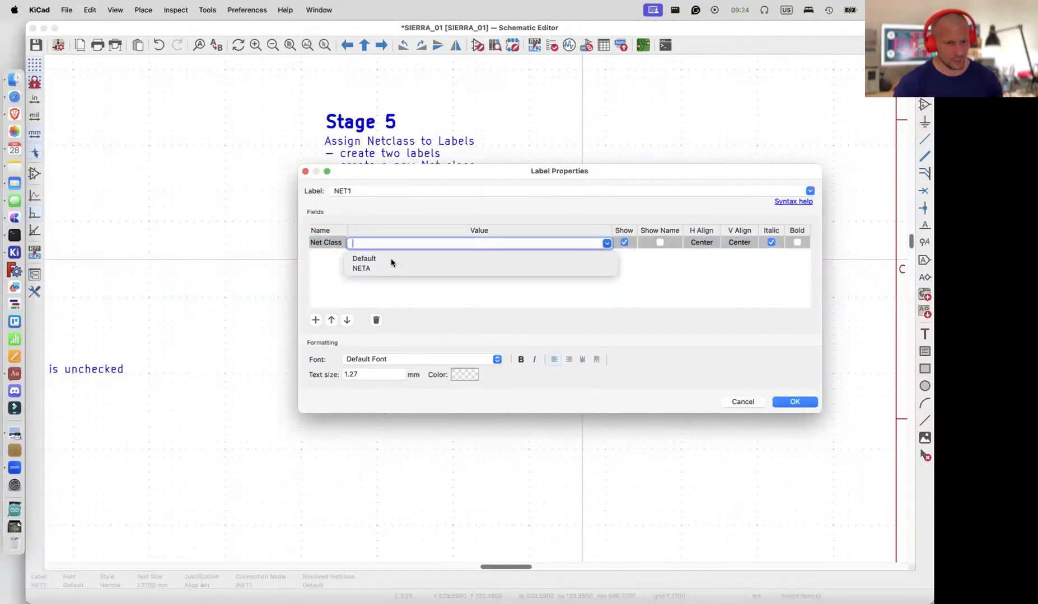
{"action": "left_click", "coordinate": [364, 268]}
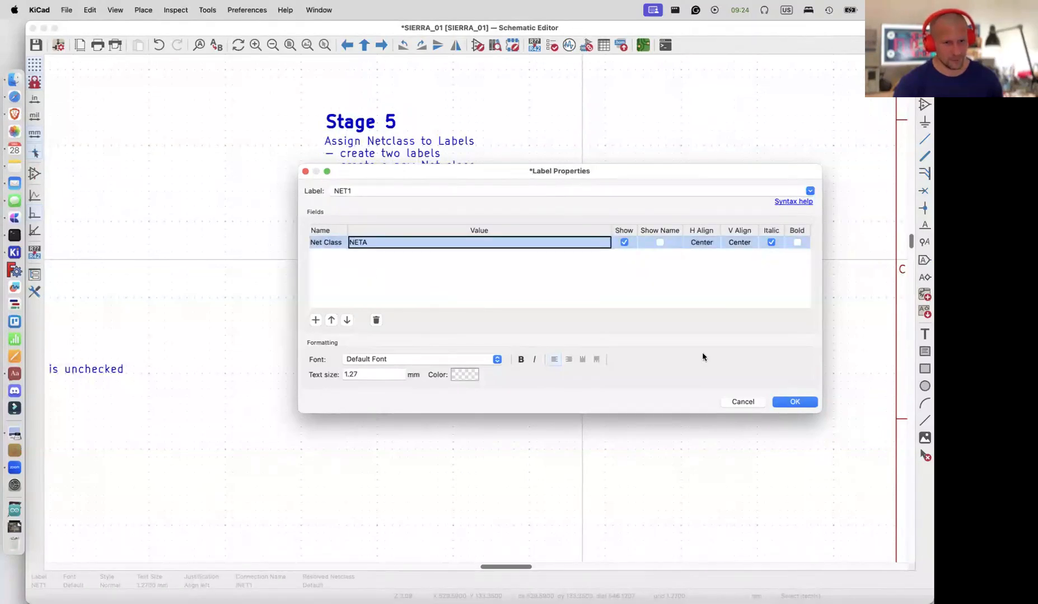
{"action": "left_click", "coordinate": [794, 402]}
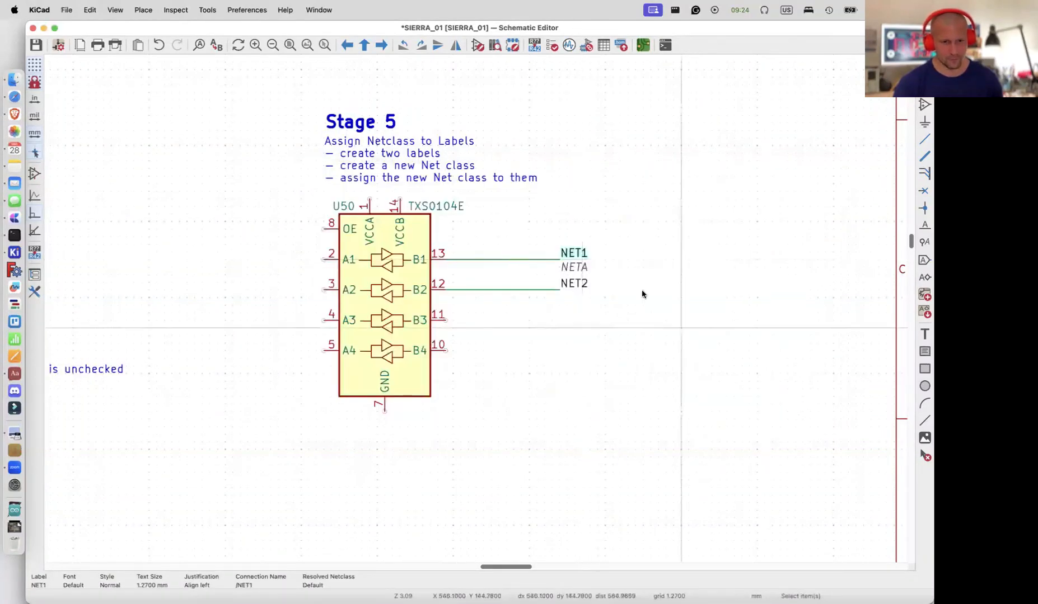
Move the NETA net class text onto the B1 wire, just before the NET1 label
{"action": "left_click", "coordinate": [580, 271]}
{"action": "left_click_drag", "start_coordinate": [580, 271], "coordinate": [511, 253]}
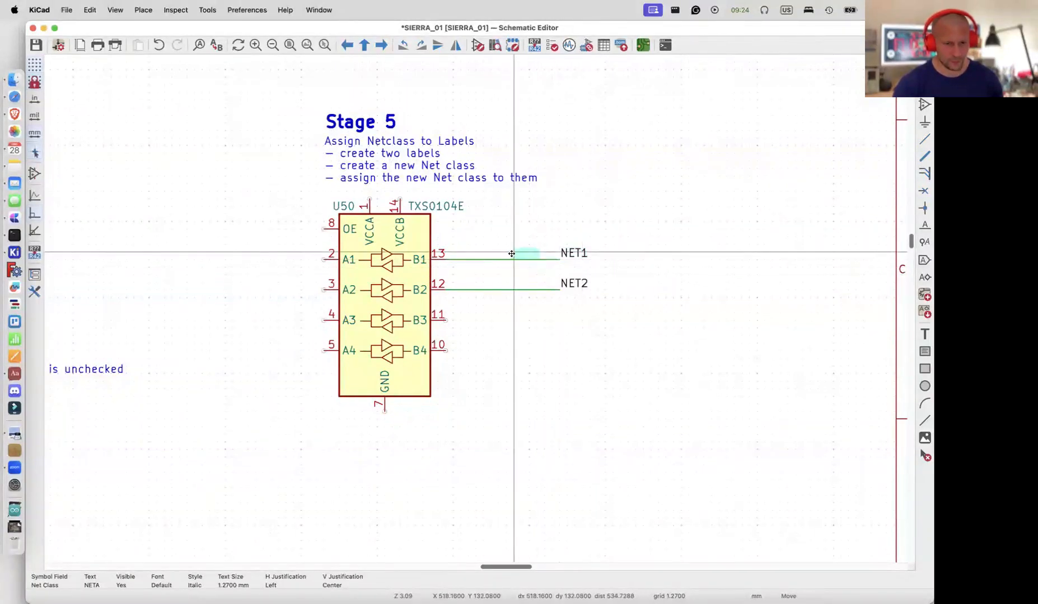
{"action": "left_click", "coordinate": [580, 252]}
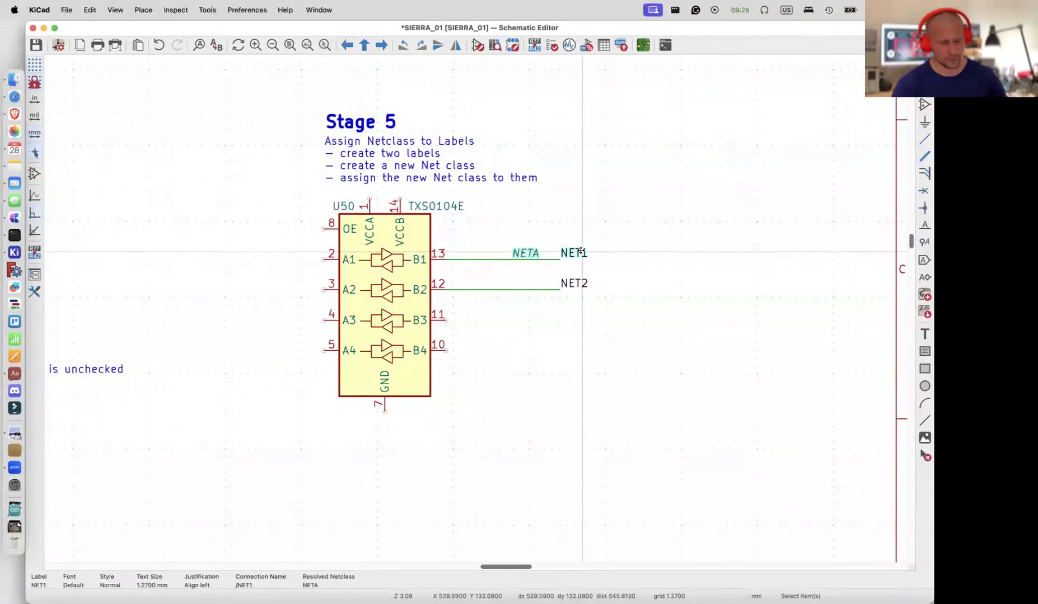
Toggle the italic, bold and show options of NET1's Net Class field, returning each to its original setting
{"action": "double_click", "coordinate": [580, 252]}
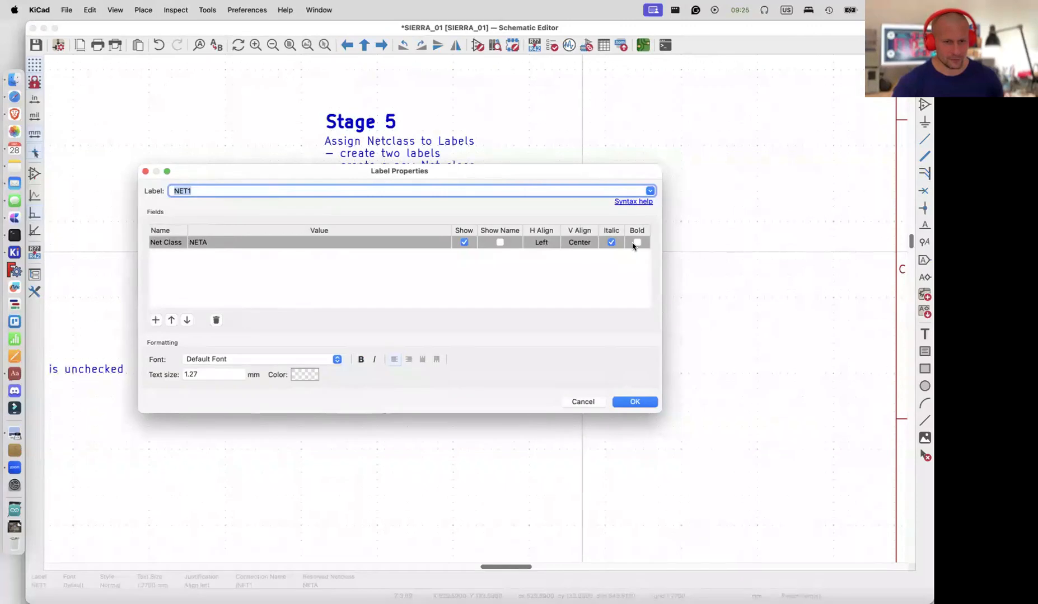
{"action": "left_click_drag", "start_coordinate": [605, 174], "coordinate": [609, 273]}
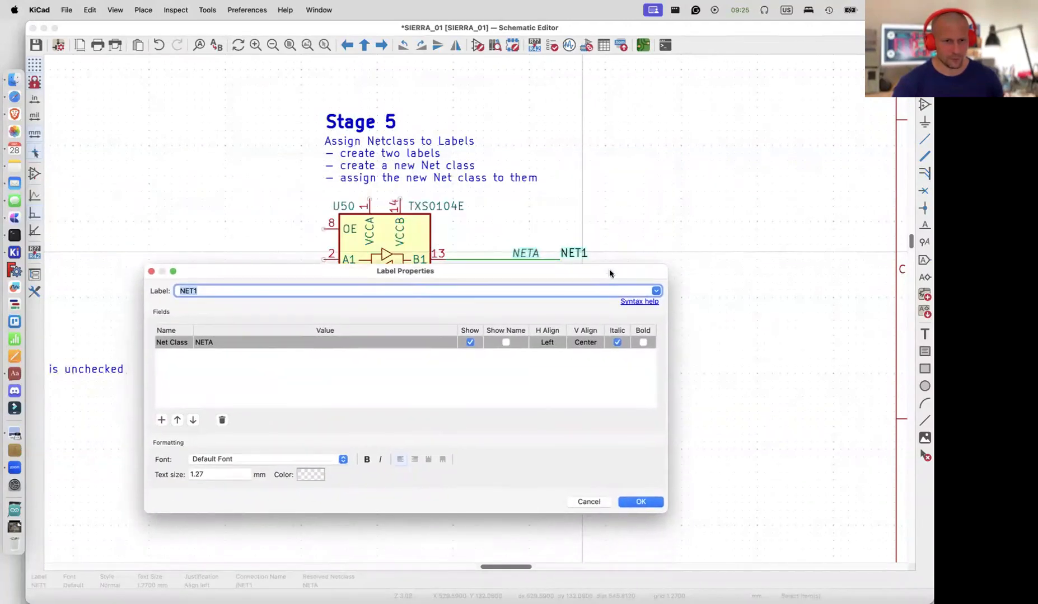
{"action": "left_click", "coordinate": [618, 343]}
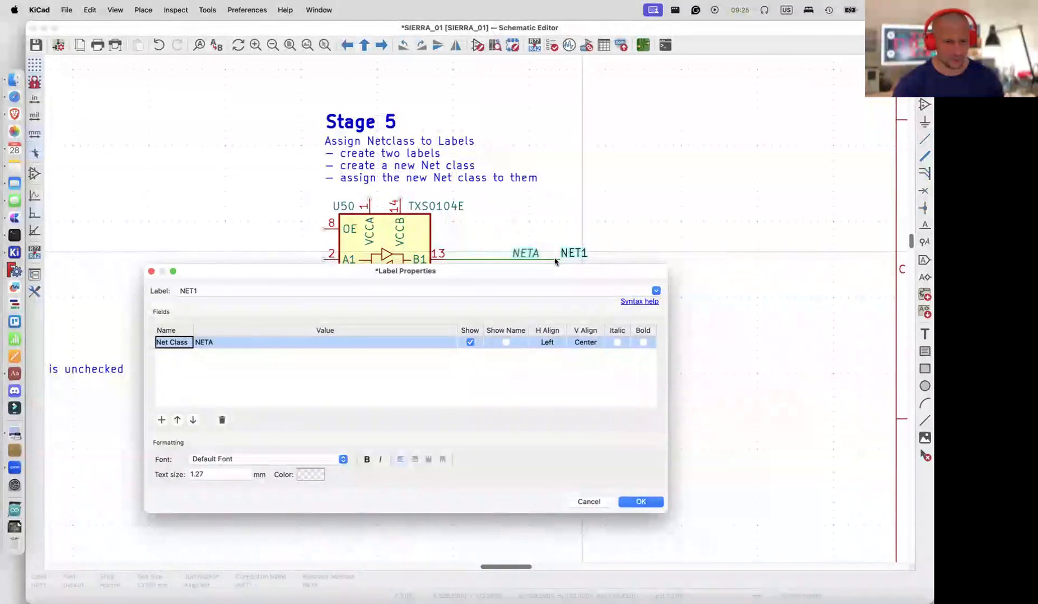
{"action": "left_click", "coordinate": [617, 343]}
{"action": "left_click", "coordinate": [642, 342]}
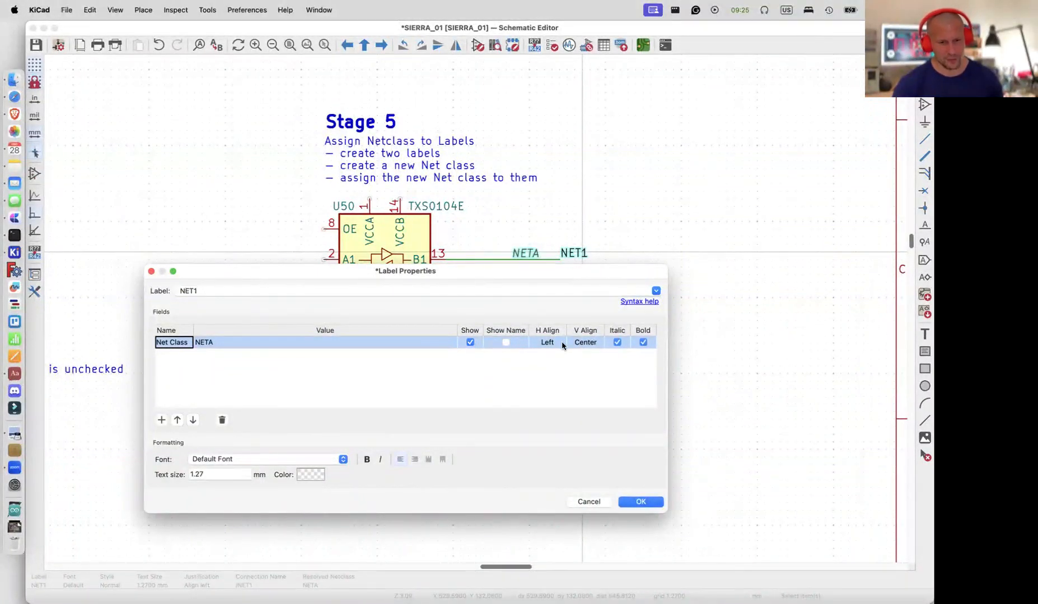
{"action": "left_click", "coordinate": [470, 342]}
{"action": "left_click", "coordinate": [471, 342]}
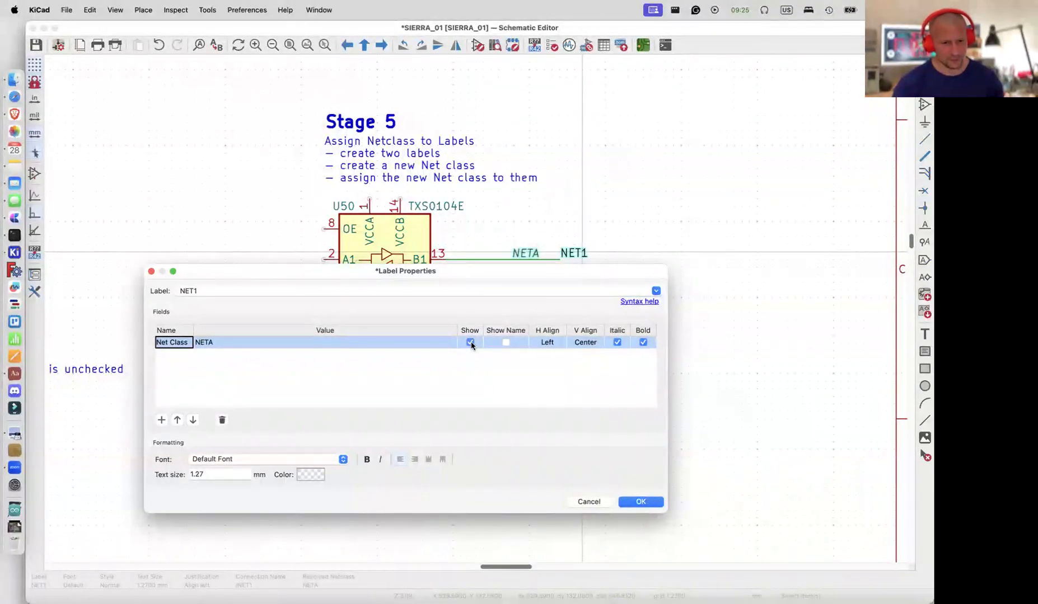
{"action": "left_click", "coordinate": [643, 342]}
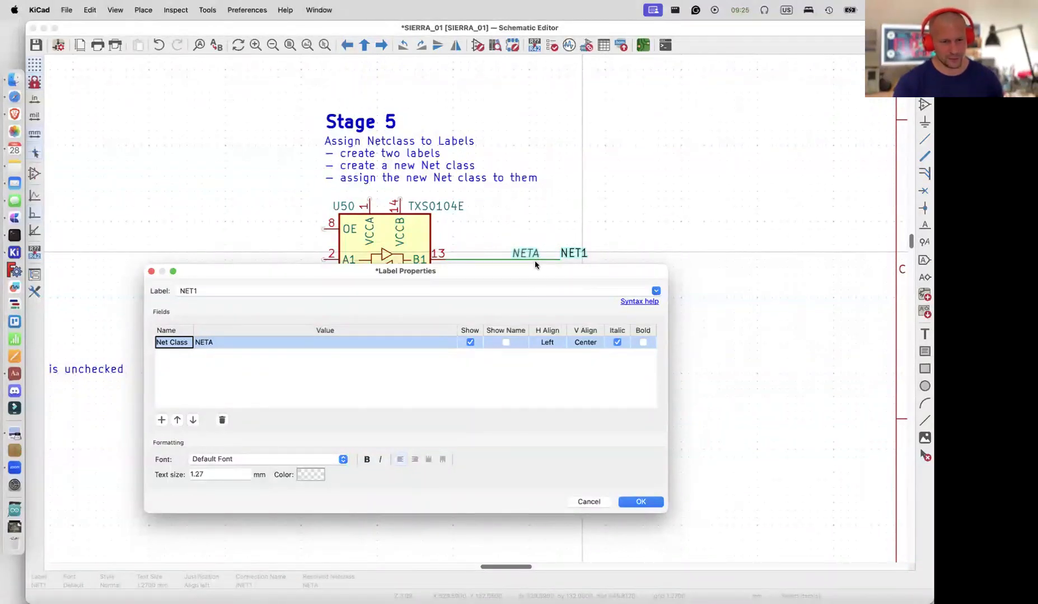
{"action": "left_click", "coordinate": [640, 502]}
Add a Net Class field with the value NETA to the label NET2 and move its text onto the B2 wire
{"action": "left_click", "coordinate": [573, 283]}
{"action": "double_click", "coordinate": [572, 283]}
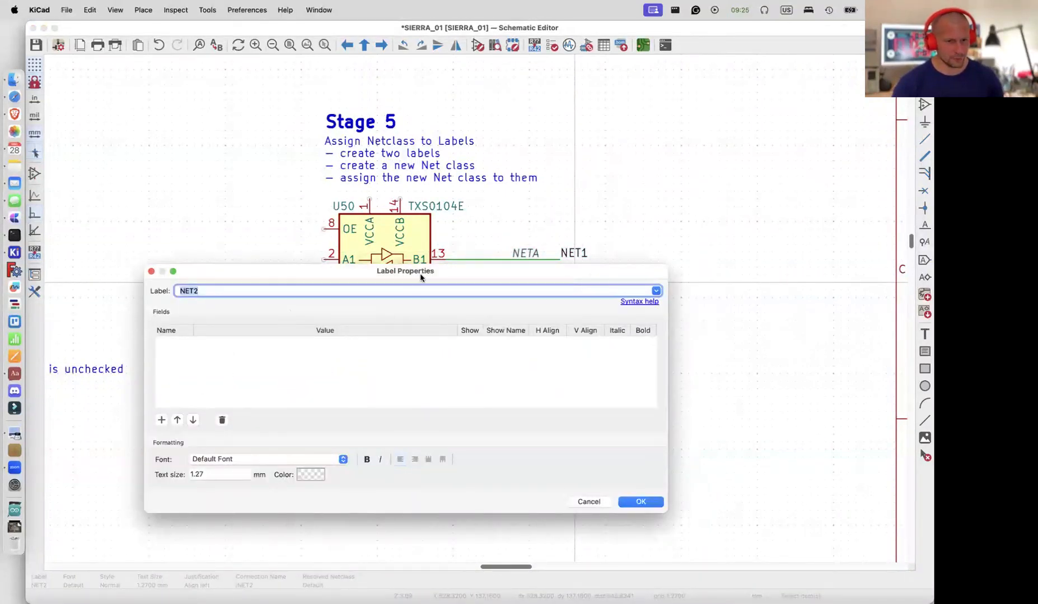
{"action": "left_click_drag", "start_coordinate": [420, 273], "coordinate": [479, 289]}
{"action": "left_click", "coordinate": [220, 430]}
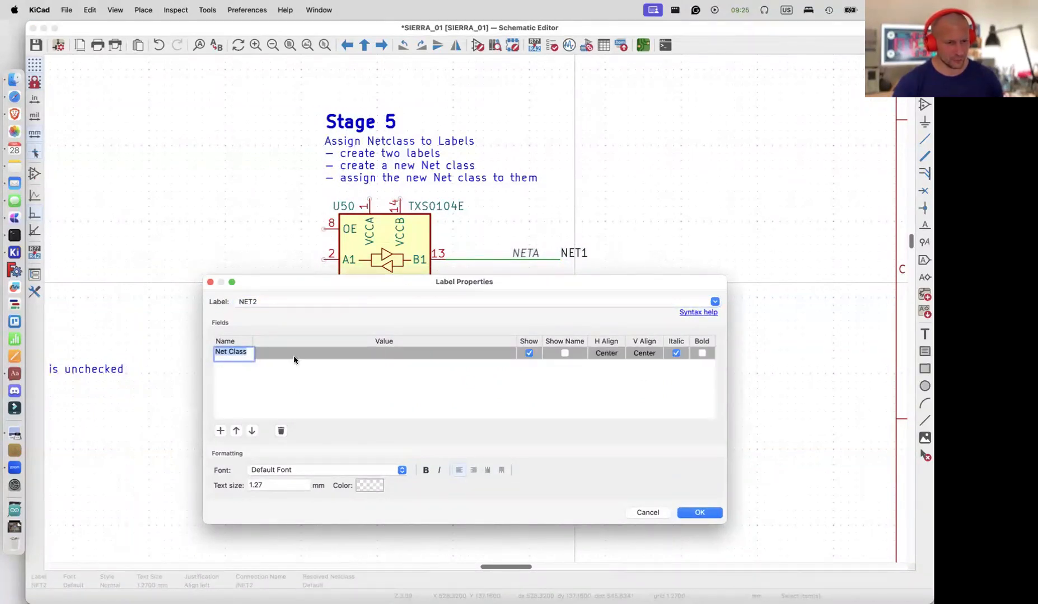
{"action": "left_click", "coordinate": [397, 357]}
{"action": "left_click", "coordinate": [266, 379]}
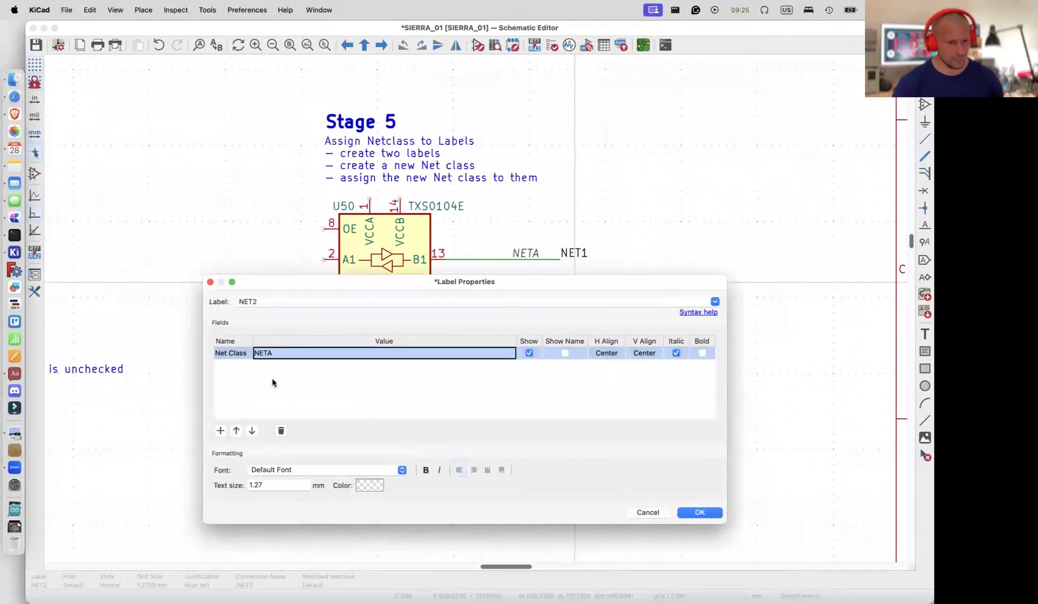
{"action": "left_click", "coordinate": [699, 512]}
{"action": "left_click_drag", "start_coordinate": [580, 296], "coordinate": [511, 283]}
Place a net label USB+ at the end of J60's D+ wire in the Stage 6 area
{"action": "scroll", "coordinate": [519, 333], "scroll_direction": "left", "scroll_amount": 5}
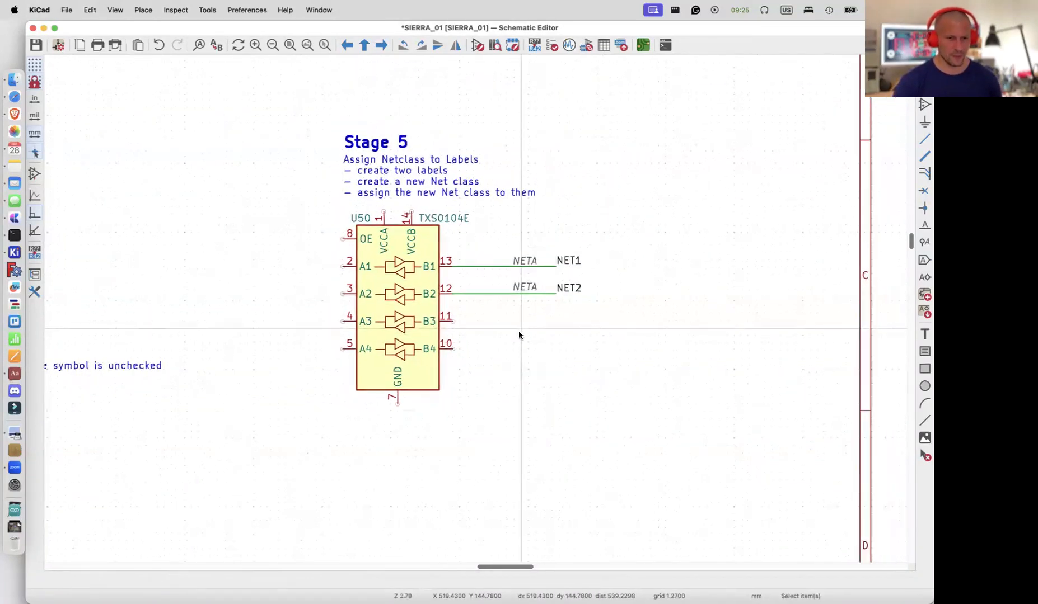
{"action": "scroll", "coordinate": [519, 333], "scroll_direction": "left", "scroll_amount": 10}
{"action": "scroll", "coordinate": [519, 333], "scroll_direction": "down", "scroll_amount": 5}
{"action": "scroll", "coordinate": [518, 334], "scroll_direction": "down", "scroll_amount": 3}
{"action": "scroll", "coordinate": [518, 334], "scroll_direction": "left", "scroll_amount": 15}
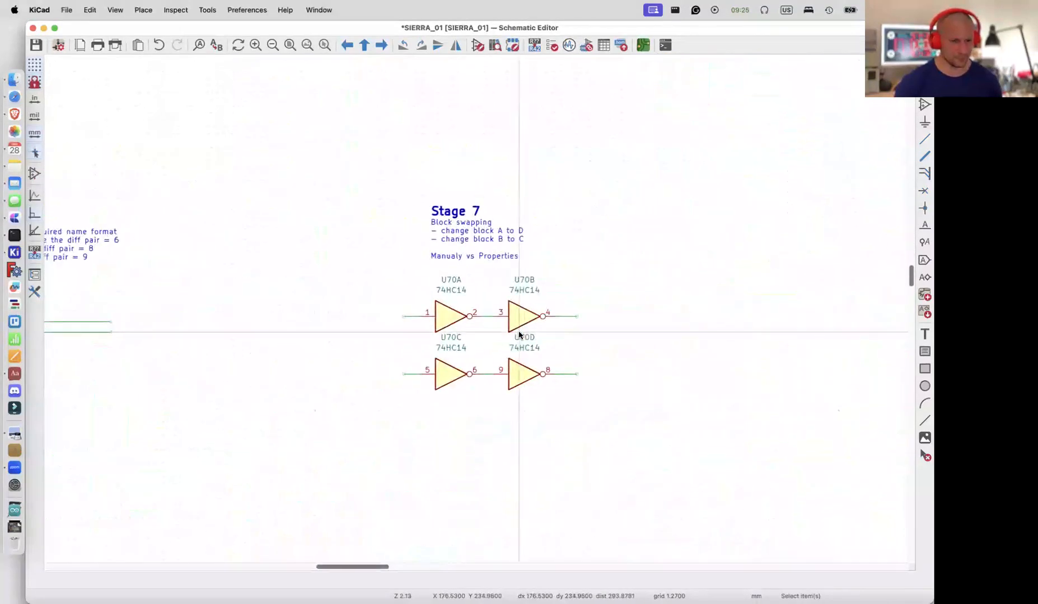
{"action": "scroll", "coordinate": [519, 334], "scroll_direction": "up", "scroll_amount": 3}
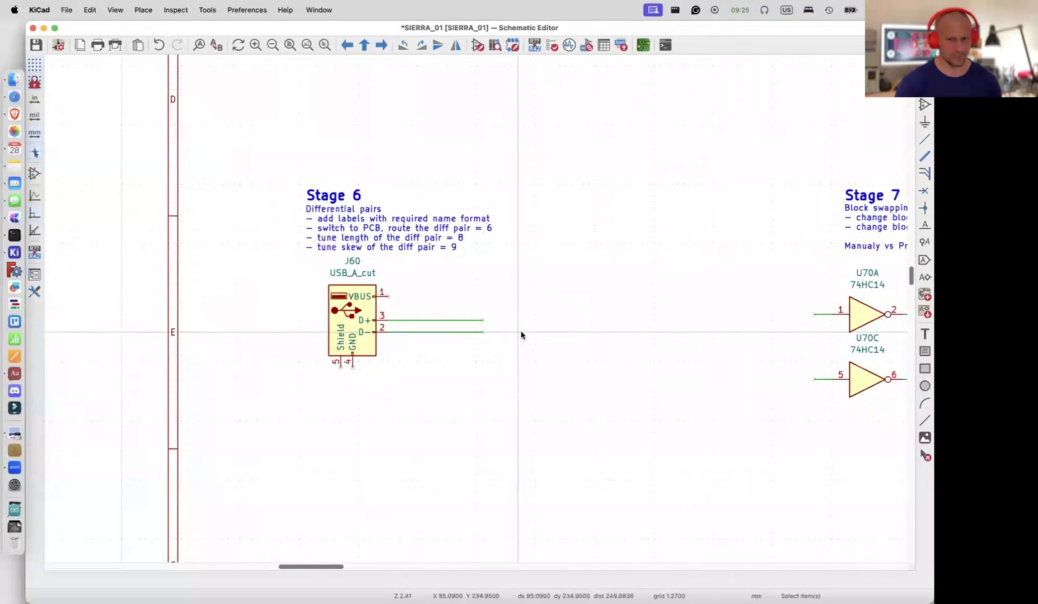
{"action": "scroll", "coordinate": [520, 334], "scroll_direction": "left", "scroll_amount": 3}
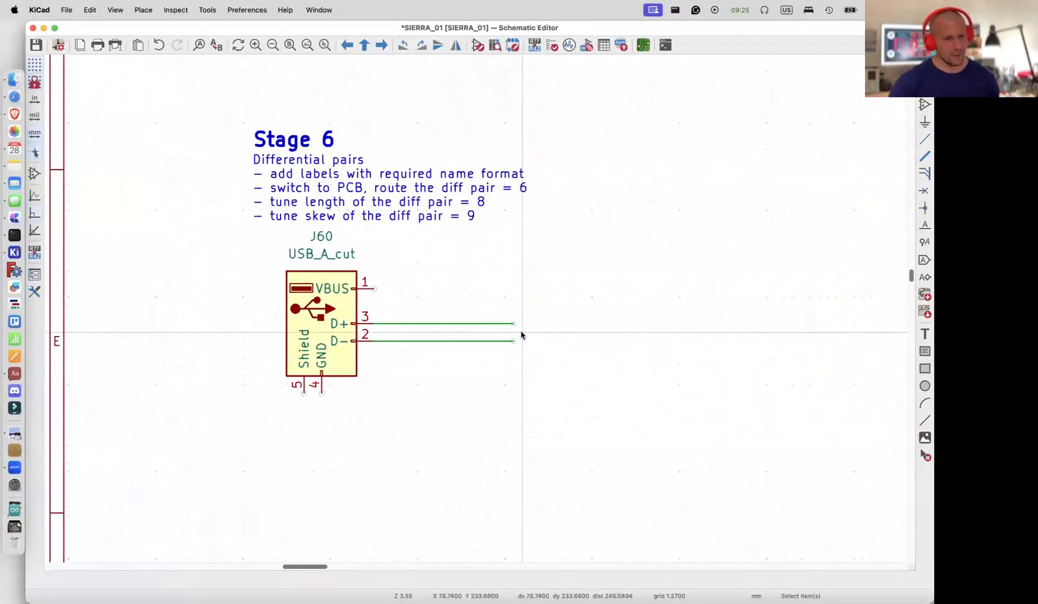
{"action": "scroll", "coordinate": [521, 335], "scroll_direction": "up", "scroll_amount": 1}
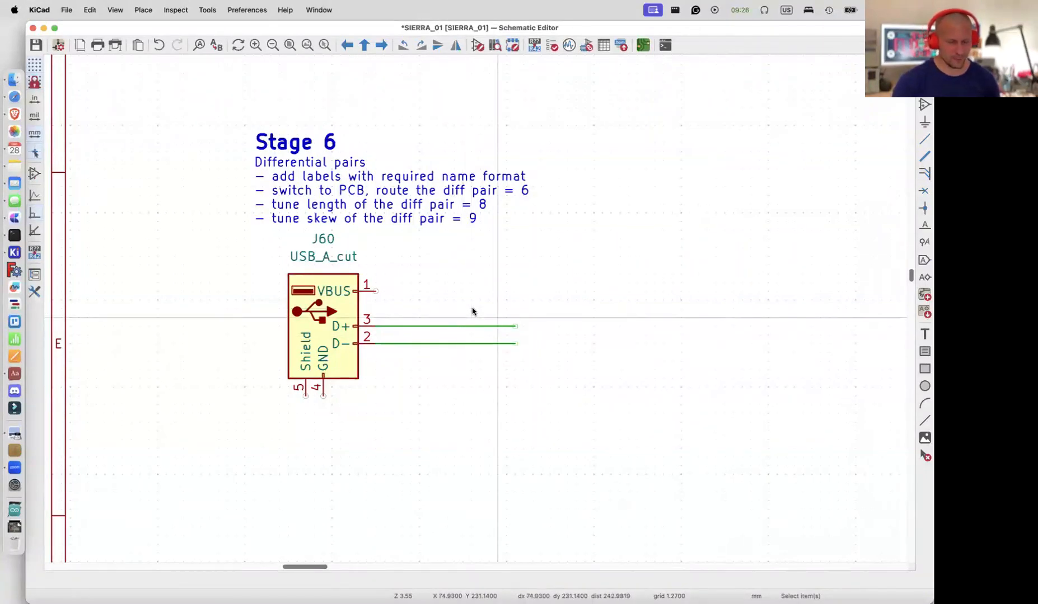
{"action": "type", "text": "l"}
{"action": "type", "text": "U"}
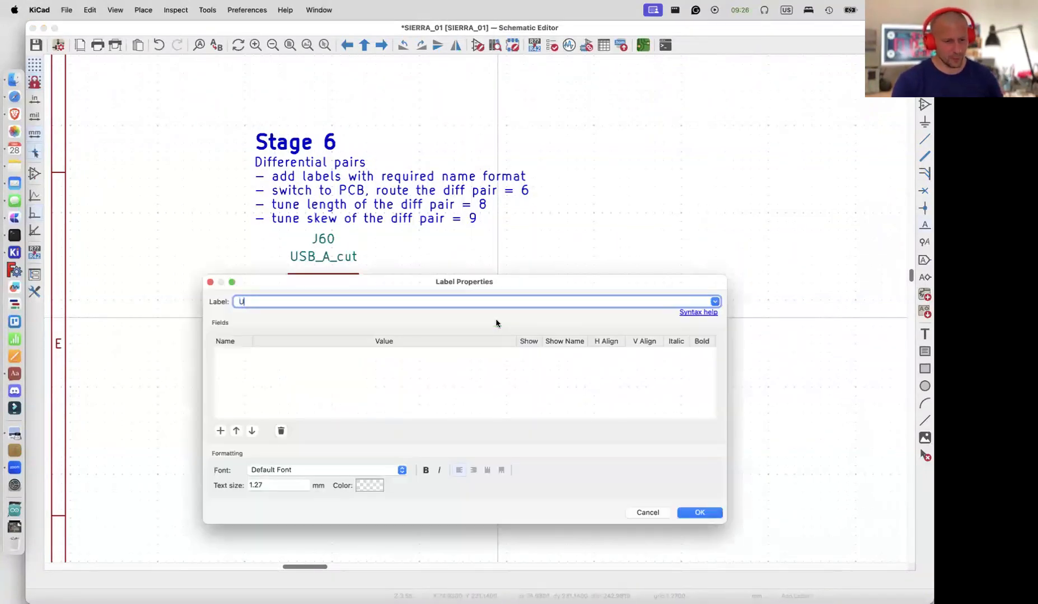
{"action": "type", "text": "SB+"}
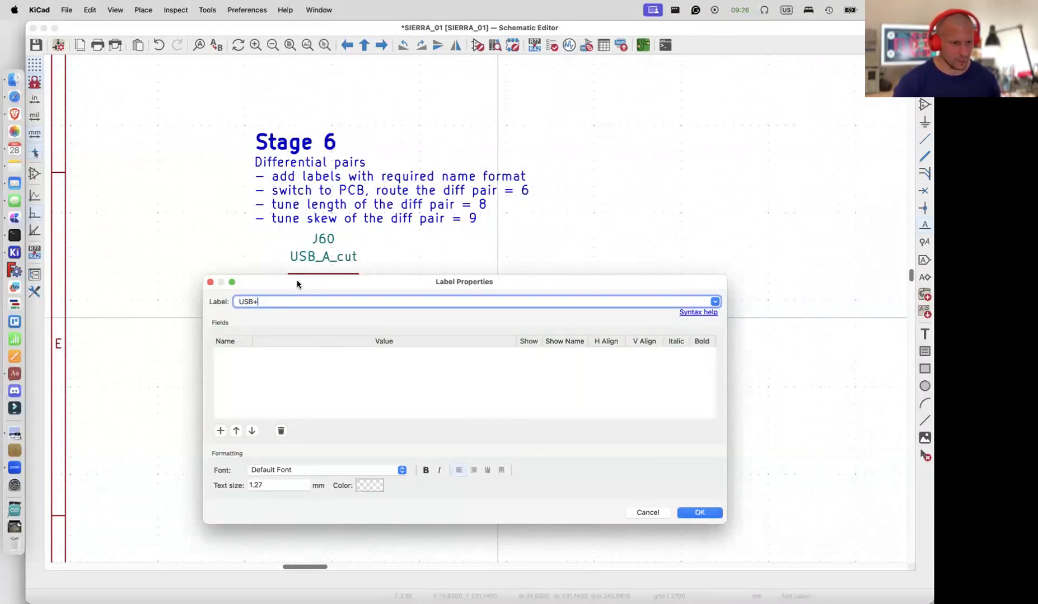
{"action": "left_click", "coordinate": [693, 514]}
{"action": "left_click", "coordinate": [514, 326]}
Place a net label USB- at the end of J60's D- wire
{"action": "left_click", "coordinate": [514, 343]}
{"action": "type", "text": "USB-"}
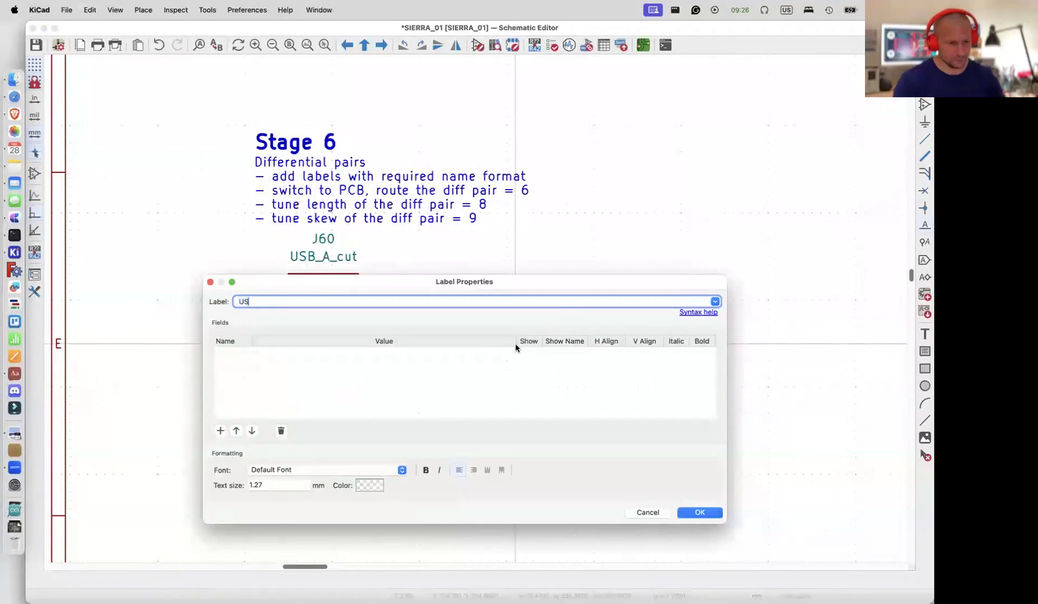
{"action": "left_click", "coordinate": [708, 514]}
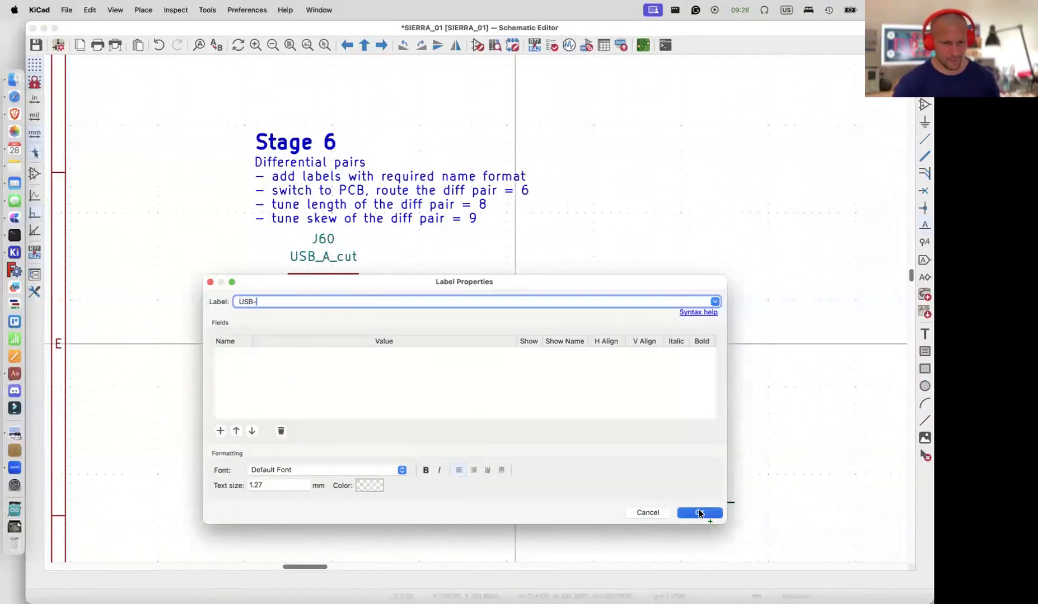
{"action": "left_click", "coordinate": [512, 345]}
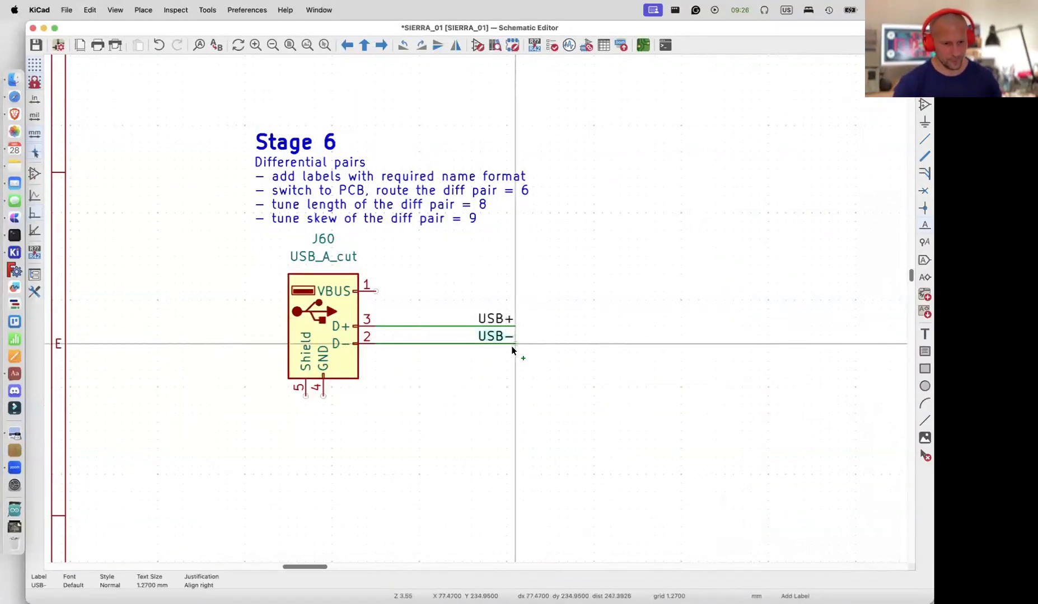
{"action": "left_click", "coordinate": [531, 423]}
{"action": "key", "text": "Escape"}
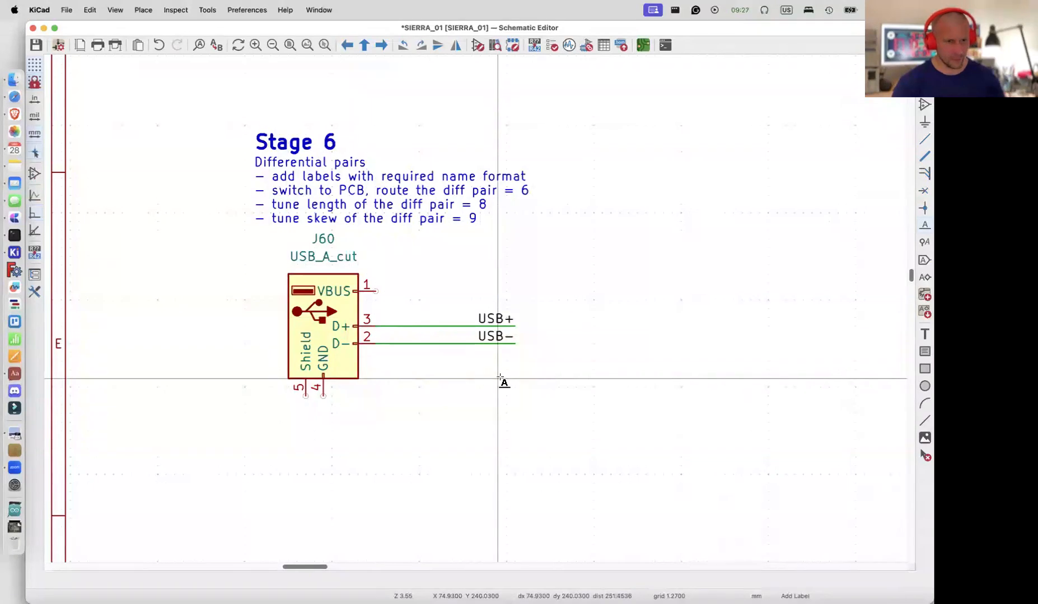
Save the schematic and update the PCB from it
{"action": "key", "text": "ctrl+s"}
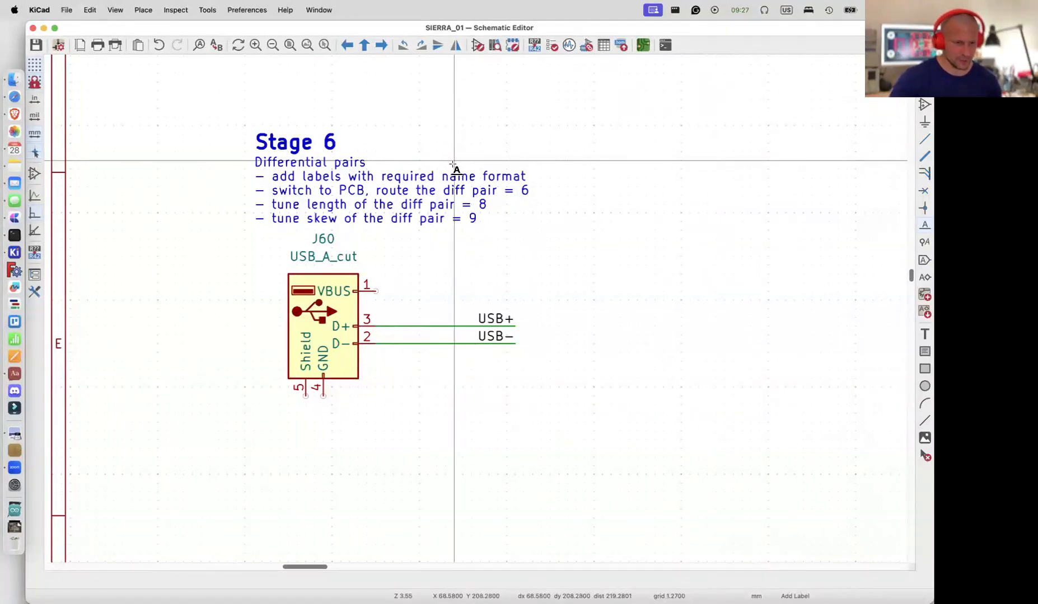
{"action": "key", "text": "F8"}
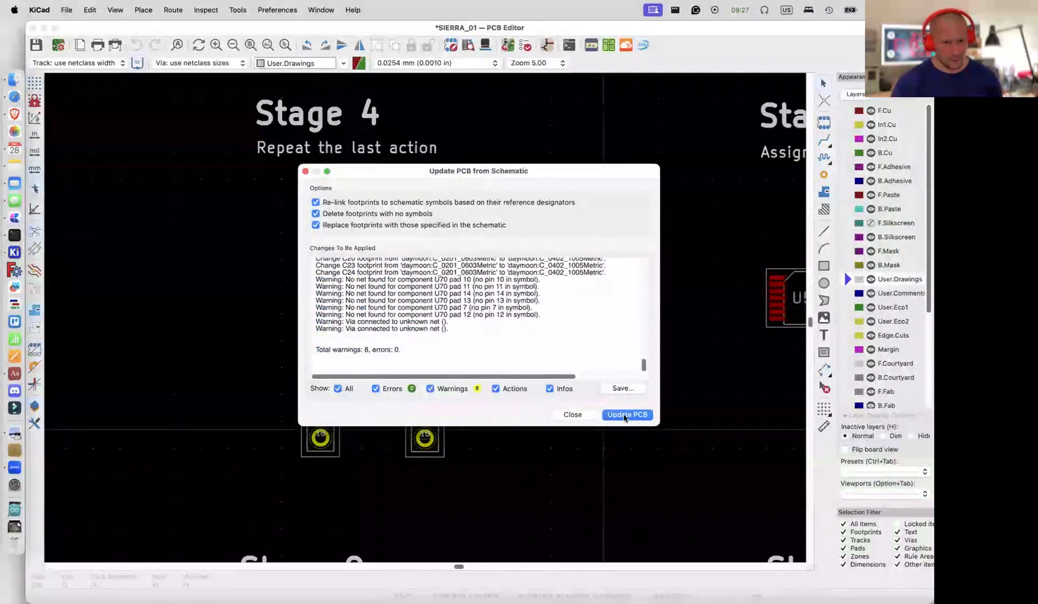
{"action": "left_click", "coordinate": [625, 415]}
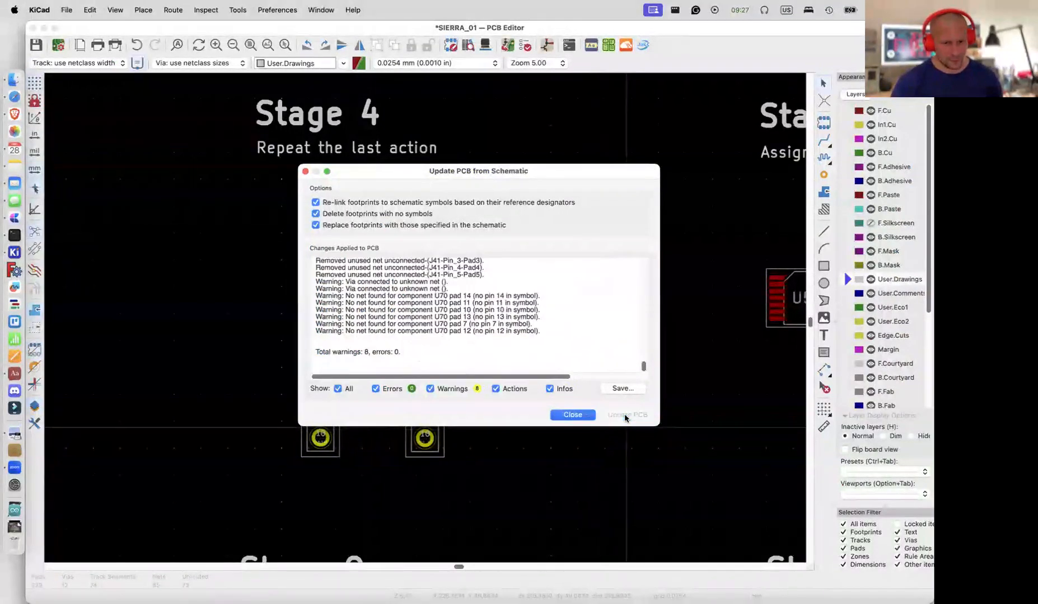
{"action": "left_click", "coordinate": [572, 415]}
Examine the net names on the pads of the USB connector J60 in the board's Stage 6 area
{"action": "scroll", "coordinate": [426, 384], "scroll_direction": "down", "scroll_amount": 4}
{"action": "scroll", "coordinate": [426, 385], "scroll_direction": "left", "scroll_amount": 10}
{"action": "scroll", "coordinate": [426, 384], "scroll_direction": "down", "scroll_amount": 4}
{"action": "scroll", "coordinate": [301, 413], "scroll_direction": "up", "scroll_amount": 4}
{"action": "scroll", "coordinate": [364, 324], "scroll_direction": "up", "scroll_amount": 1}
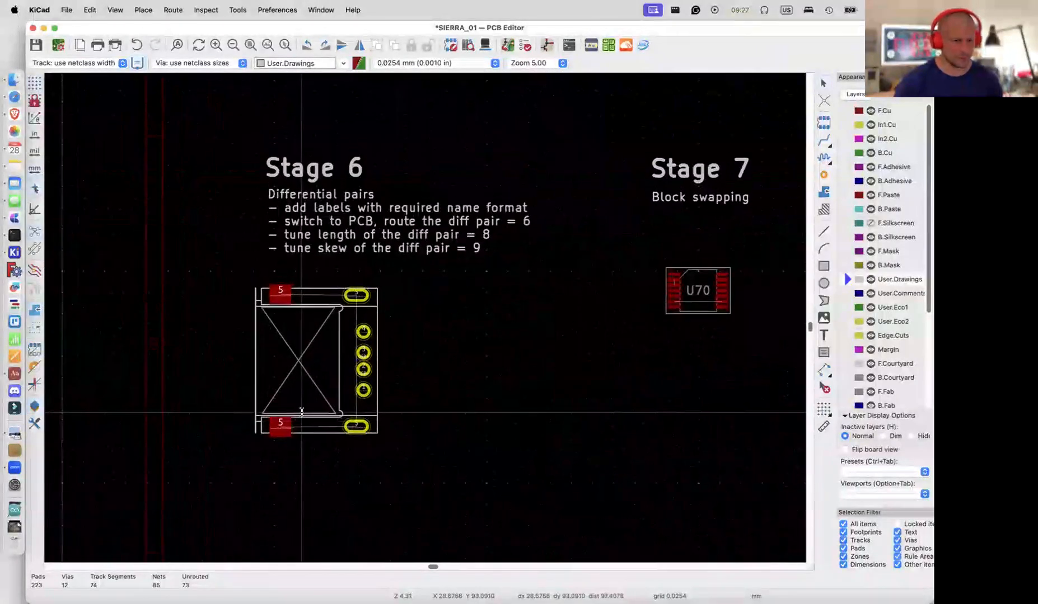
{"action": "scroll", "coordinate": [372, 325], "scroll_direction": "up", "scroll_amount": 1}
{"action": "scroll", "coordinate": [371, 325], "scroll_direction": "right", "scroll_amount": 3}
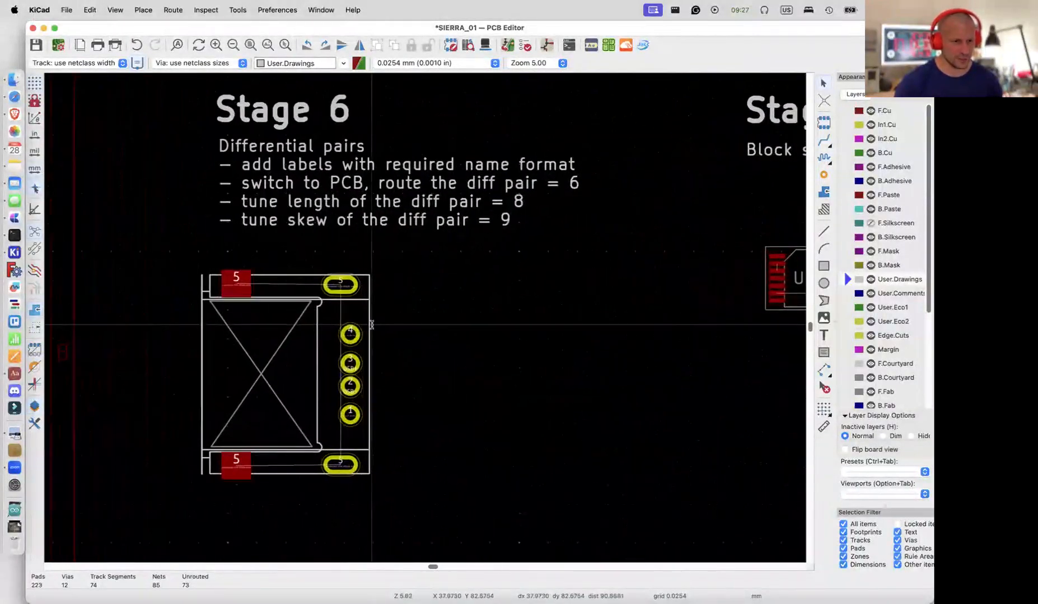
{"action": "scroll", "coordinate": [326, 373], "scroll_direction": "up", "scroll_amount": 1}
{"action": "scroll", "coordinate": [326, 373], "scroll_direction": "up", "scroll_amount": 1}
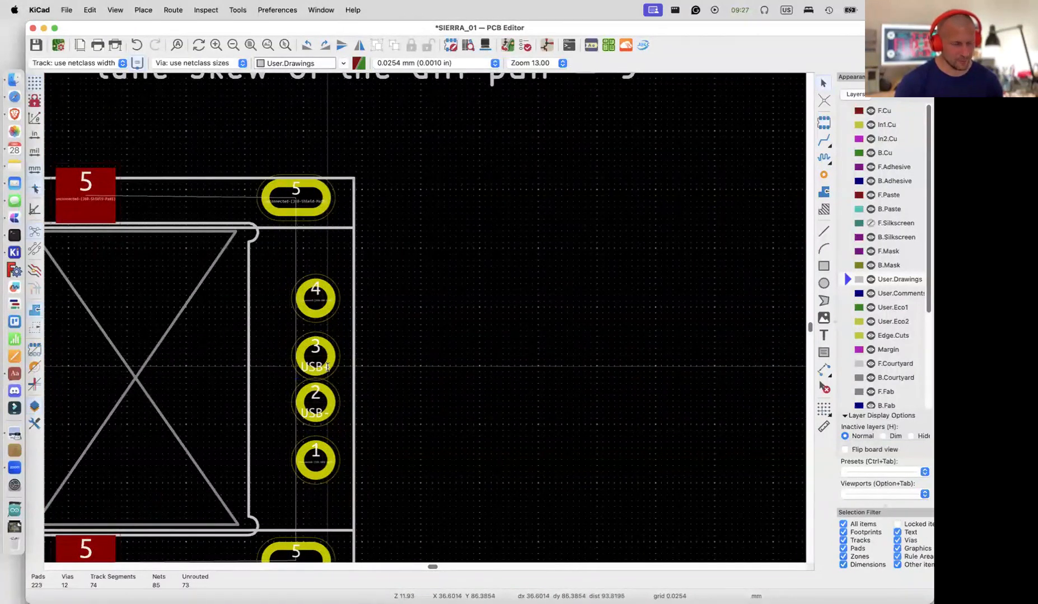
{"action": "scroll", "coordinate": [327, 366], "scroll_direction": "down", "scroll_amount": 3}
{"action": "scroll", "coordinate": [331, 381], "scroll_direction": "up", "scroll_amount": 3}
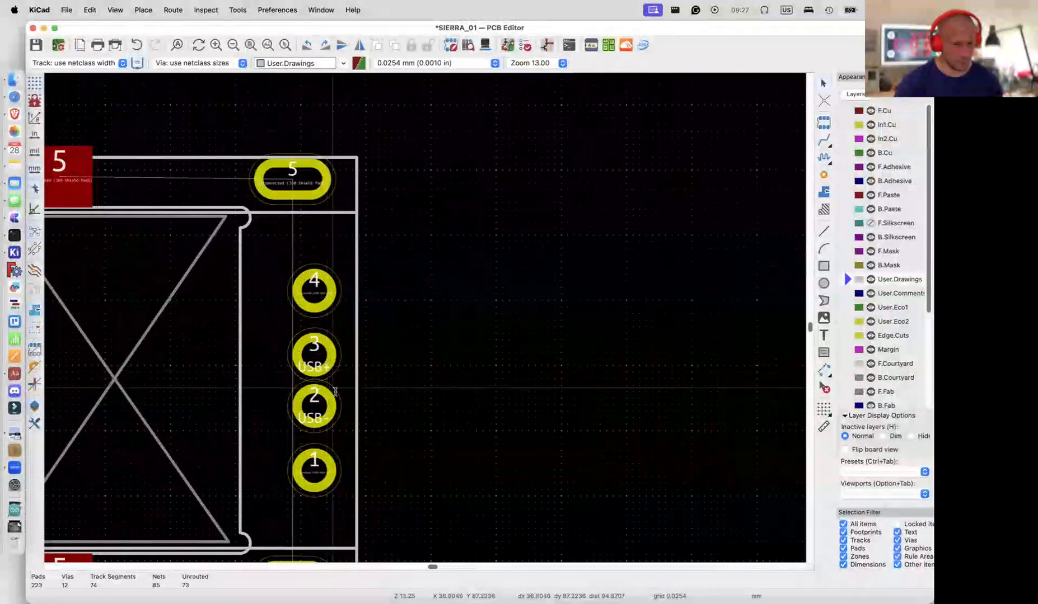
{"action": "scroll", "coordinate": [335, 392], "scroll_direction": "down", "scroll_amount": 2}
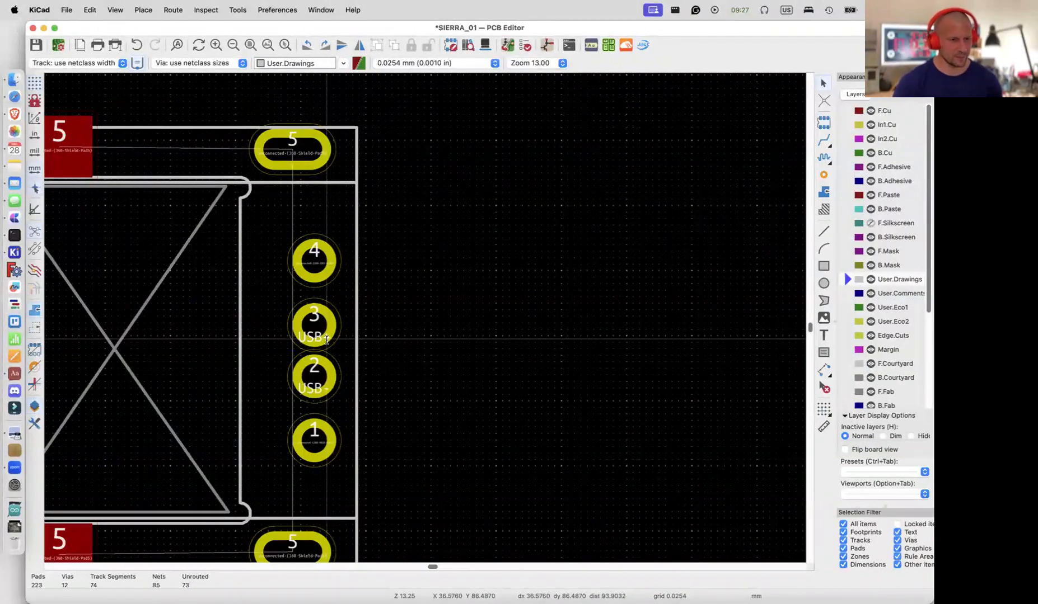
Route the USB+/USB- differential pair on F.Cu from J60's pads 3 and 2 rightward, down and rightward again, ending at about X 53.17, Y 95.83 mm
{"action": "left_click", "coordinate": [173, 8]}
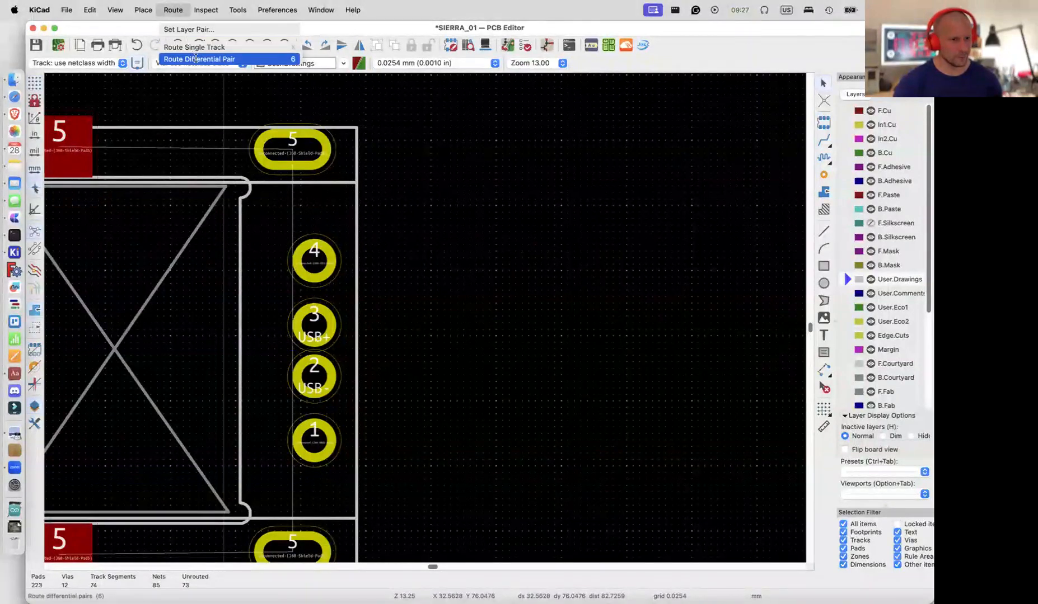
{"action": "left_click", "coordinate": [196, 58]}
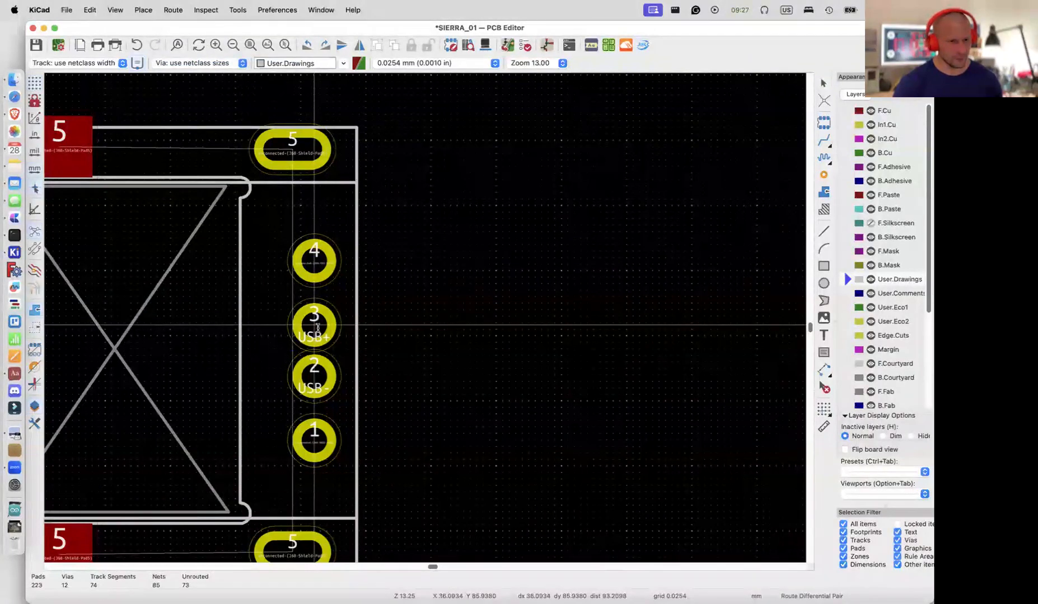
{"action": "left_click", "coordinate": [317, 328]}
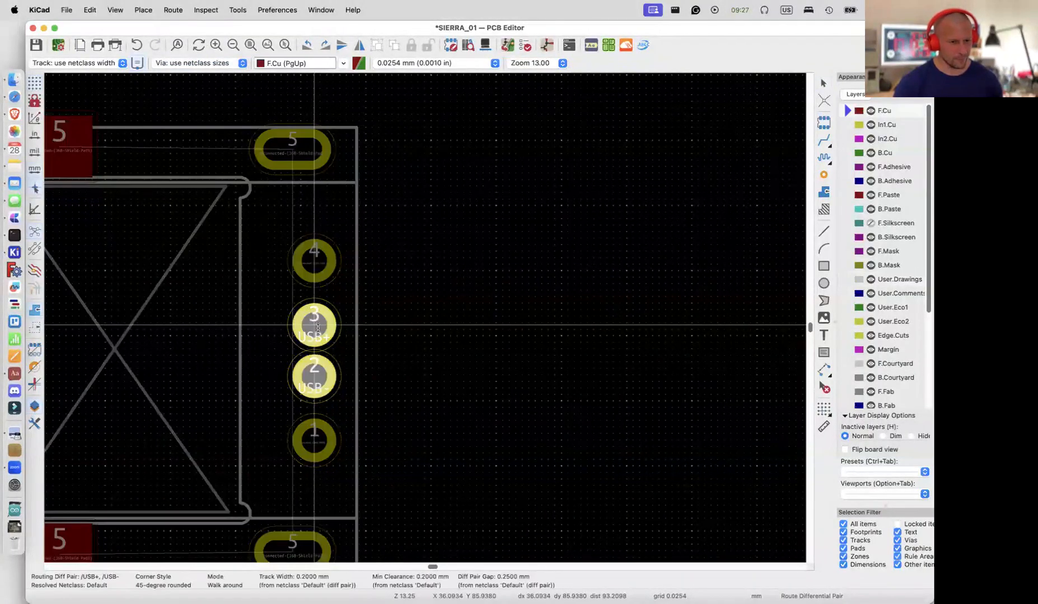
{"action": "scroll", "coordinate": [417, 351], "scroll_direction": "down", "scroll_amount": 5}
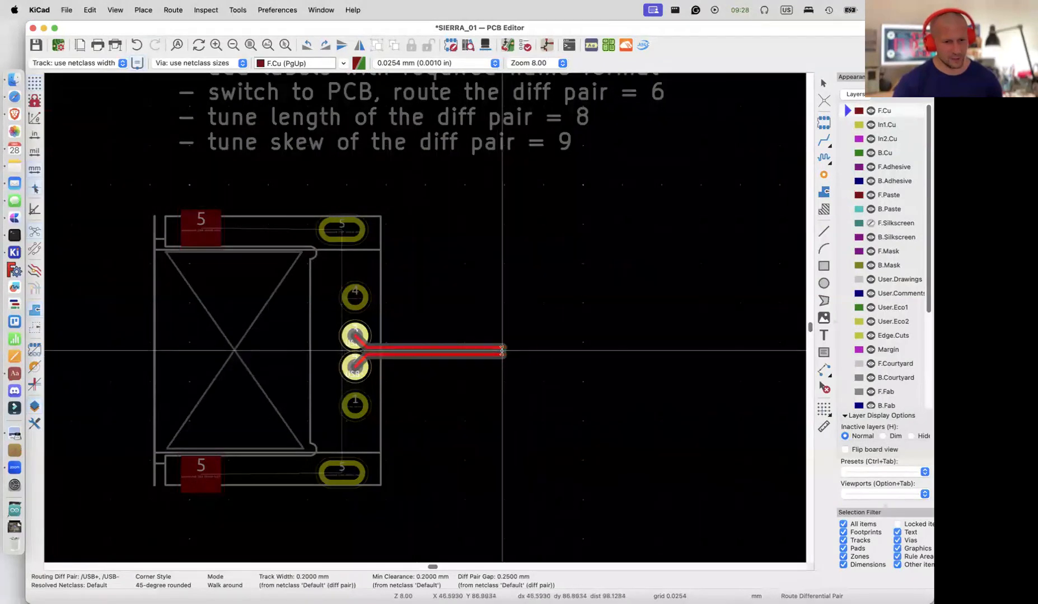
{"action": "left_click", "coordinate": [536, 423]}
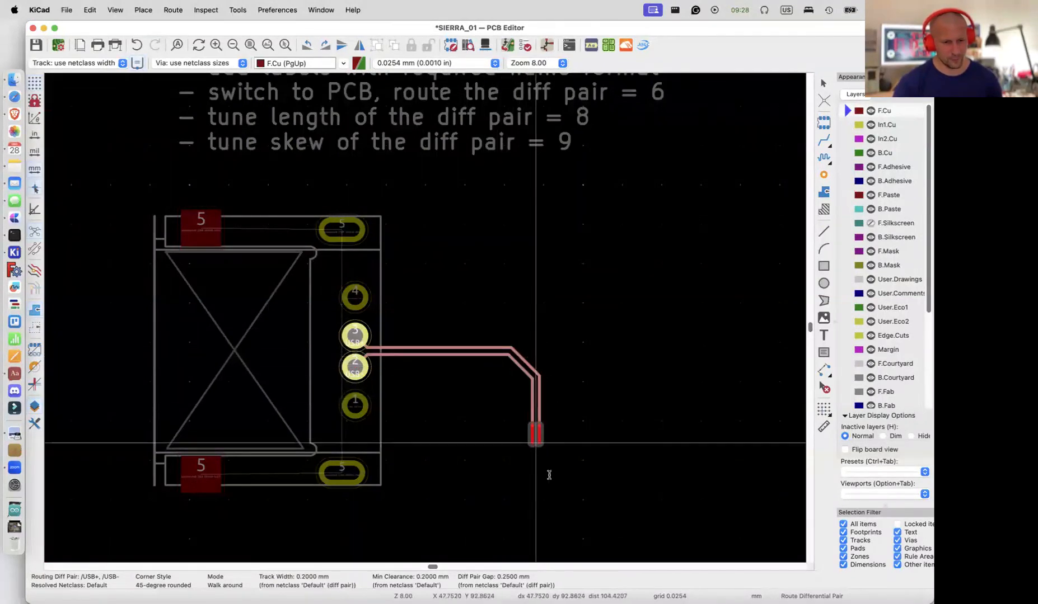
{"action": "left_click", "coordinate": [620, 489]}
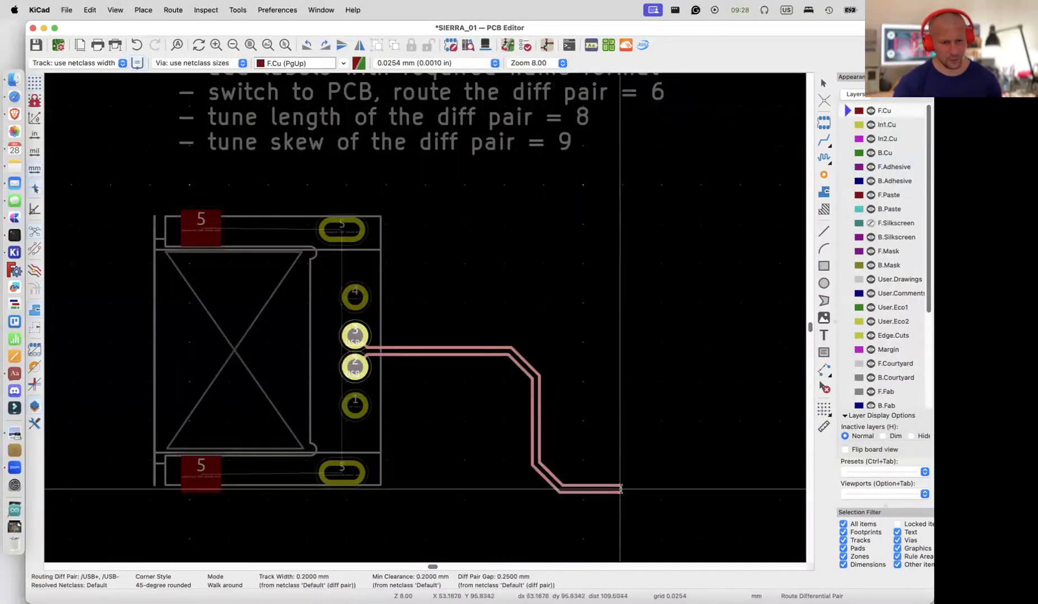
{"action": "key", "text": "Escape"}
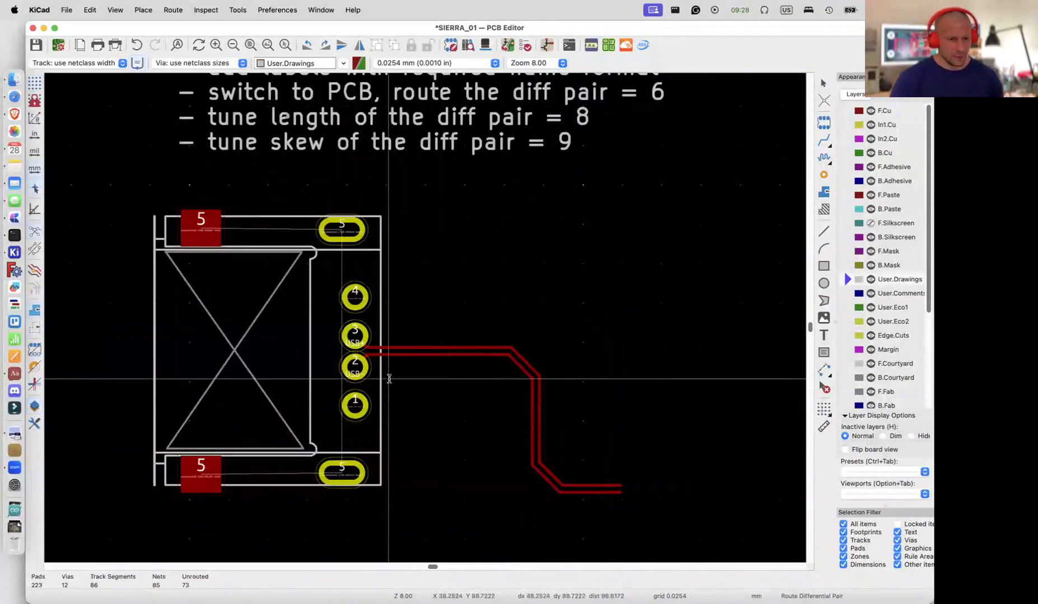
{"action": "scroll", "coordinate": [389, 378], "scroll_direction": "up", "scroll_amount": 2}
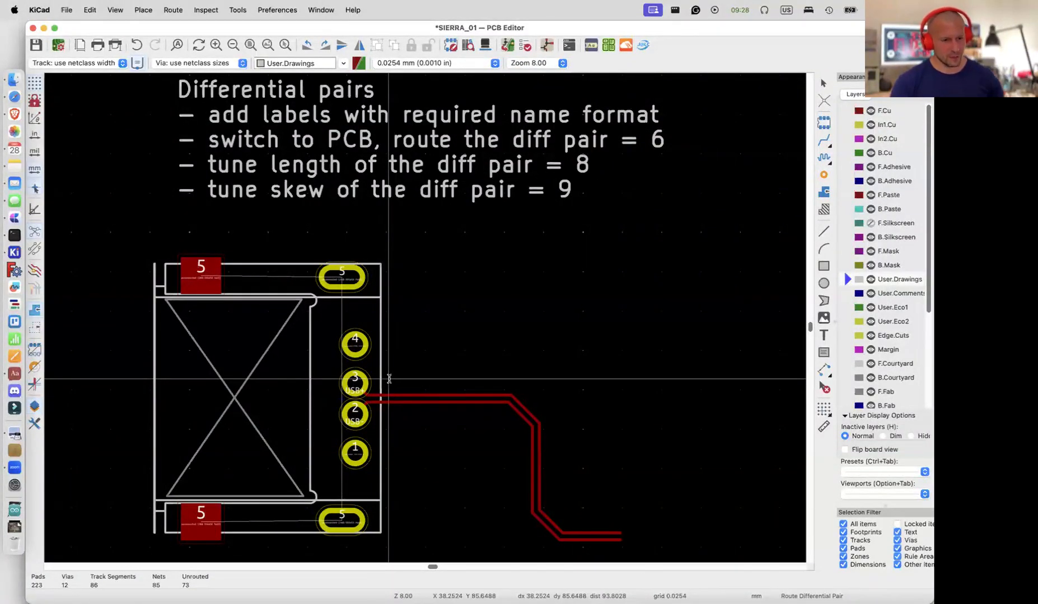
{"action": "key", "text": "Escape"}
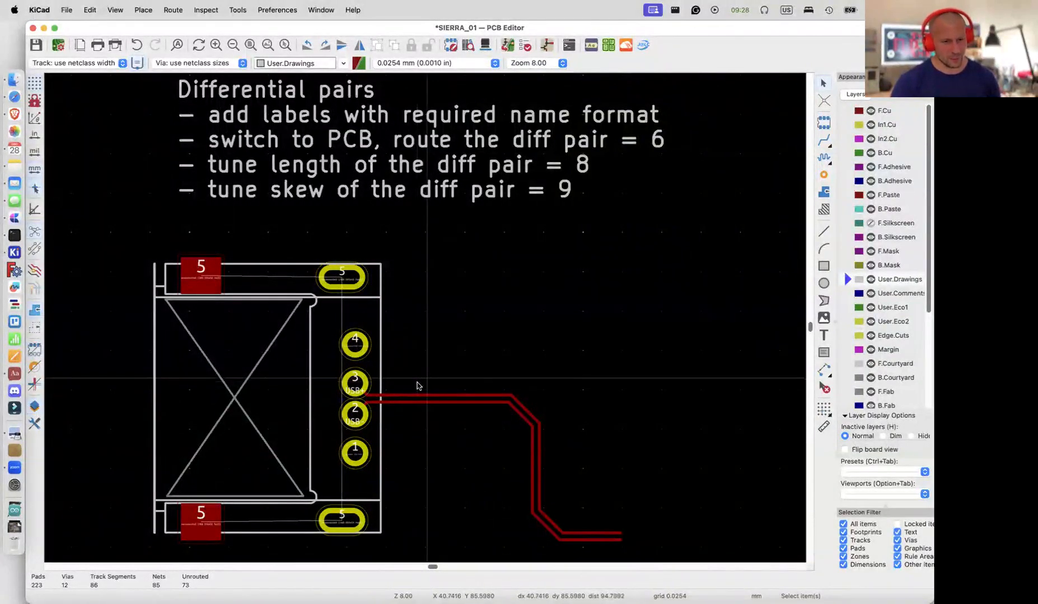
{"action": "scroll", "coordinate": [417, 386], "scroll_direction": "down", "scroll_amount": 1}
{"action": "scroll", "coordinate": [440, 299], "scroll_direction": "up", "scroll_amount": 1}
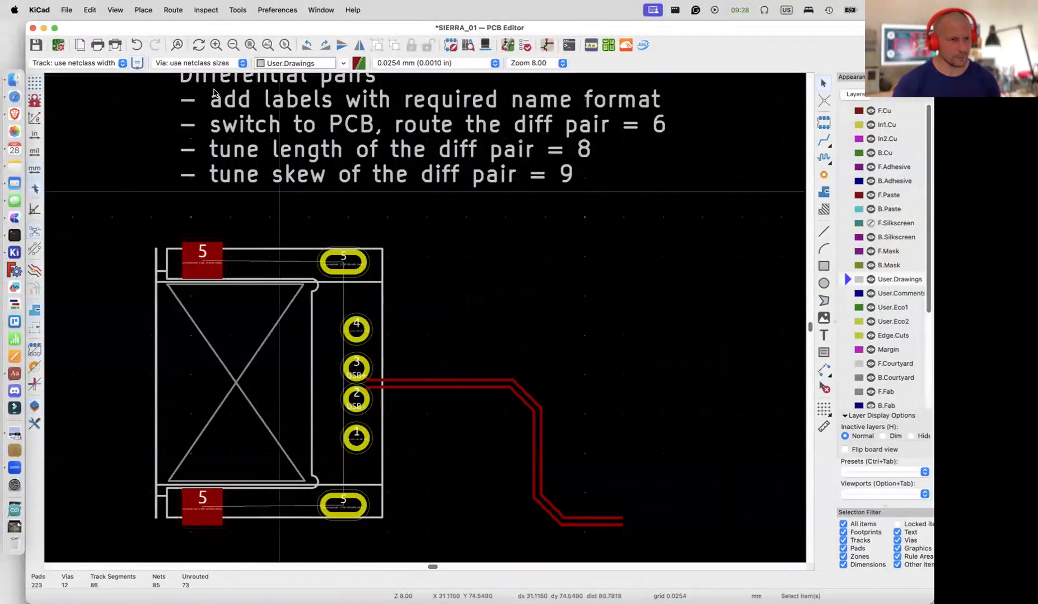
{"action": "left_click", "coordinate": [182, 11]}
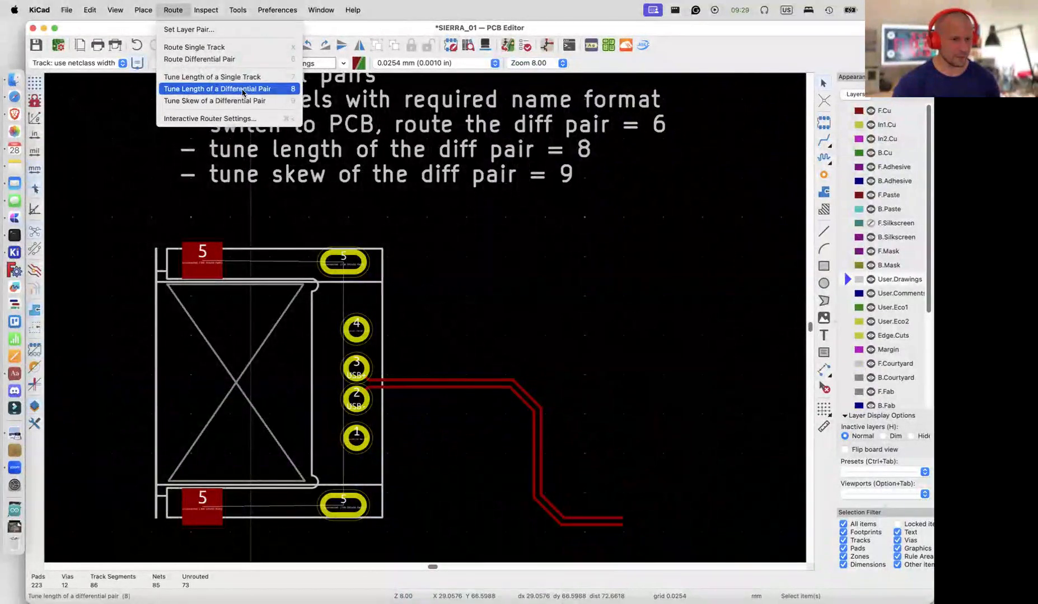
{"action": "left_click", "coordinate": [242, 92]}
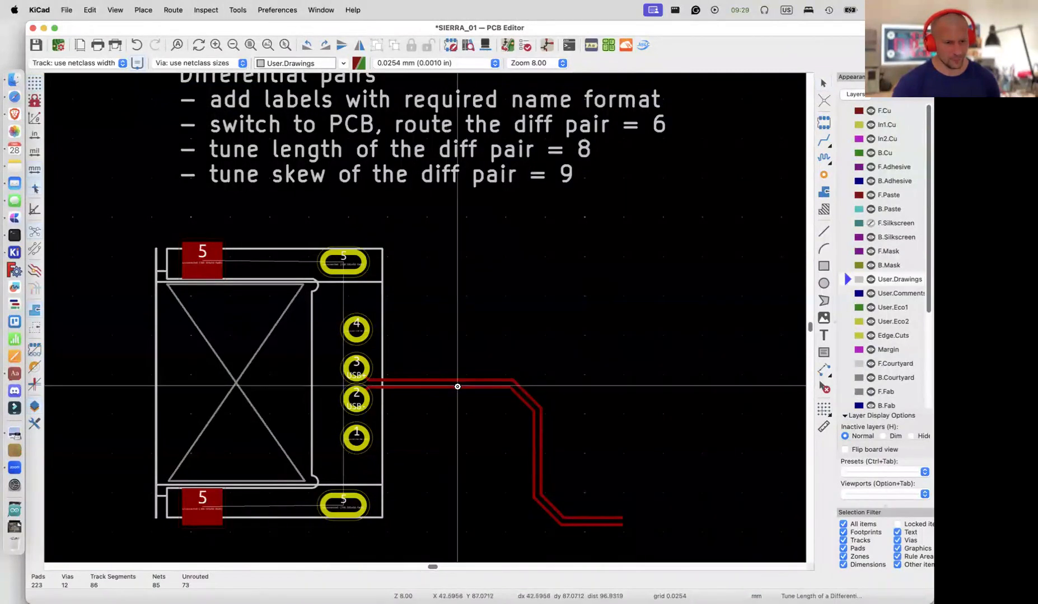
{"action": "left_click", "coordinate": [457, 384]}
{"action": "left_click", "coordinate": [467, 385]}
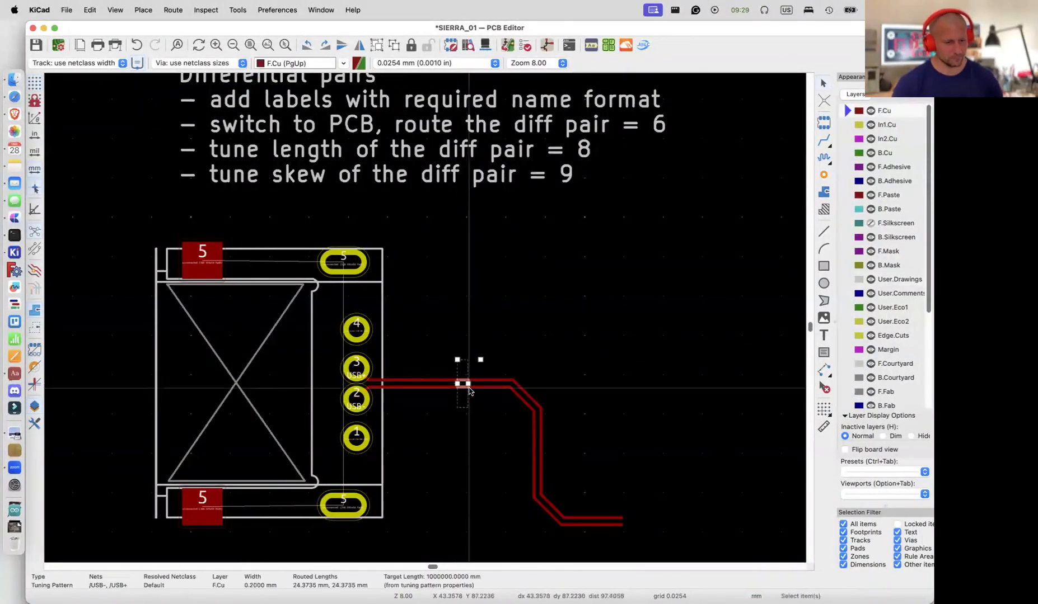
{"action": "key", "text": "Escape"}
{"action": "key", "text": "8"}
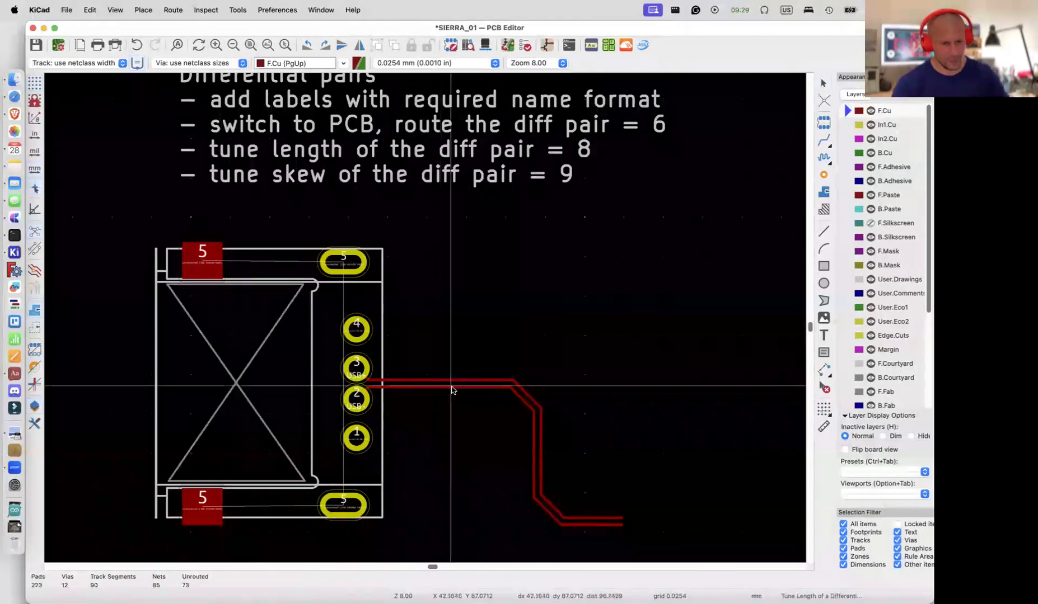
{"action": "left_click", "coordinate": [469, 387]}
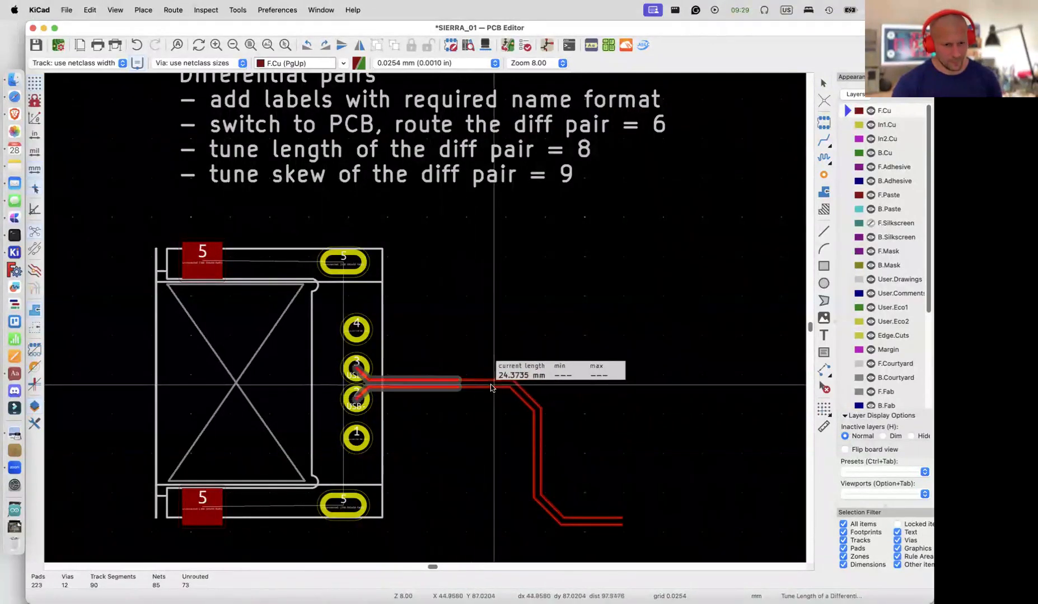
{"action": "key", "text": "Escape"}
{"action": "key", "text": "super+z"}
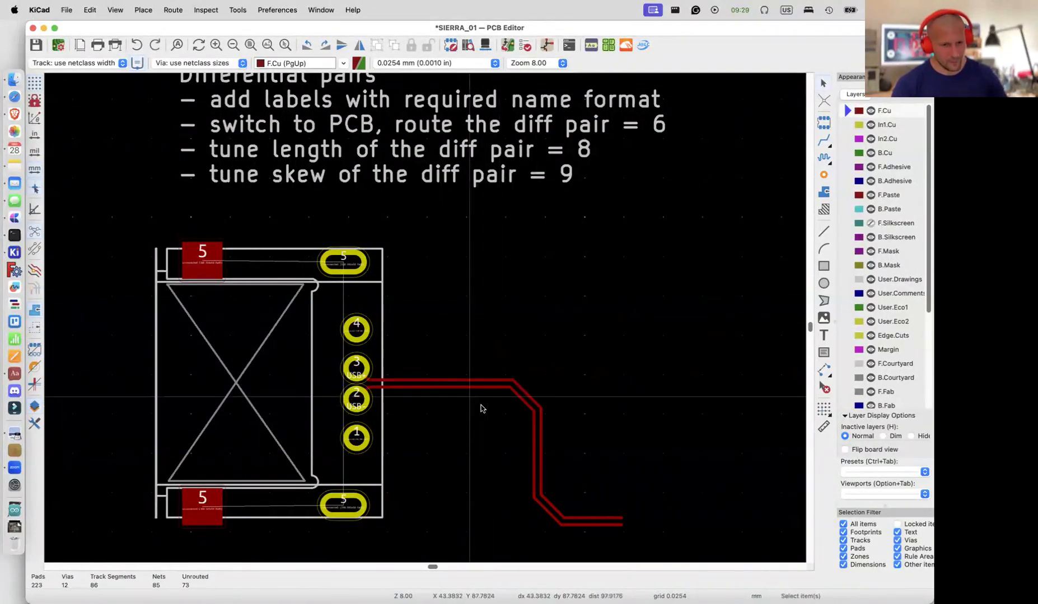
Tune the length of the USB+/USB- pair with one downward meander on its upper horizontal section, increasing the meander spacing
{"action": "key", "text": "8"}
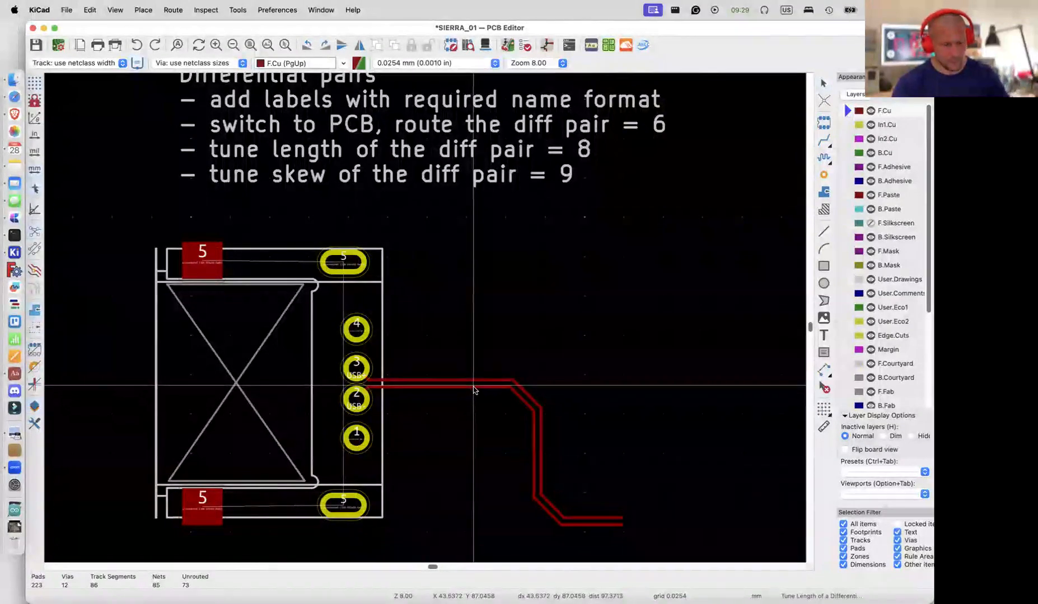
{"action": "left_click", "coordinate": [465, 397]}
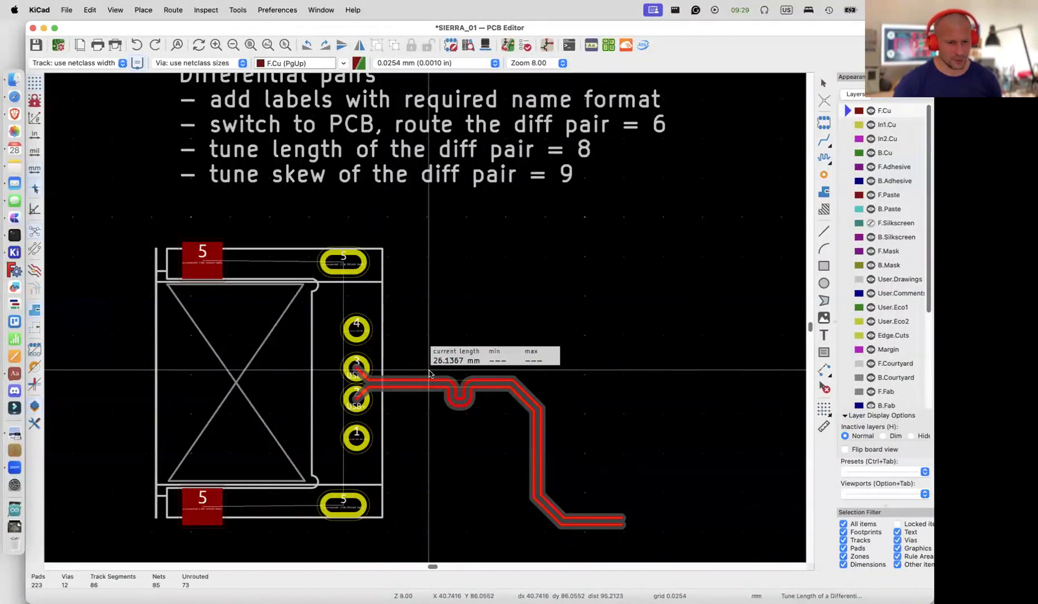
{"action": "right_click", "coordinate": [429, 374]}
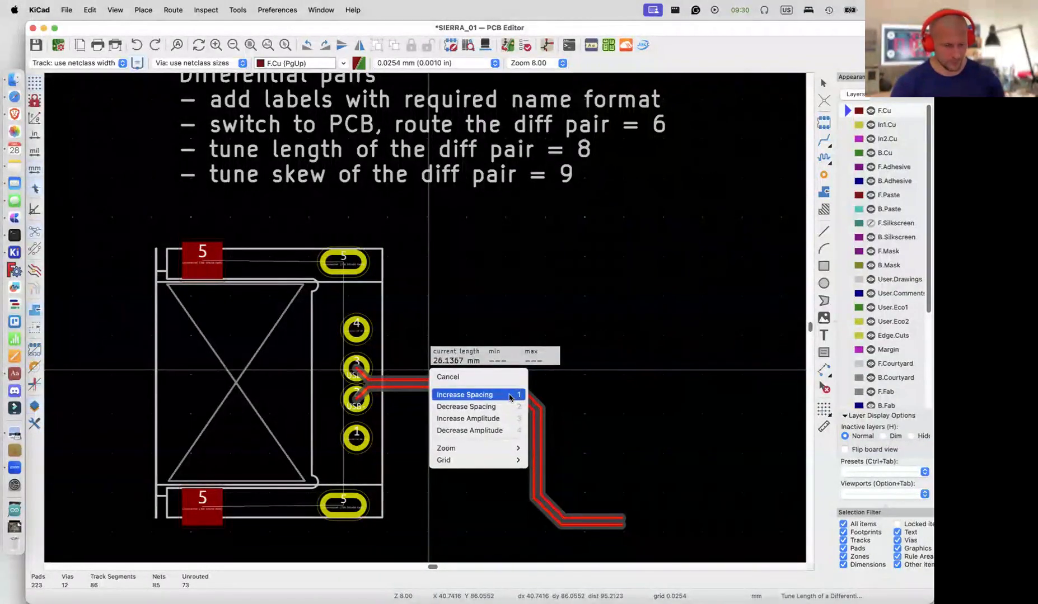
{"action": "left_click", "coordinate": [510, 395]}
{"action": "left_click", "coordinate": [426, 385]}
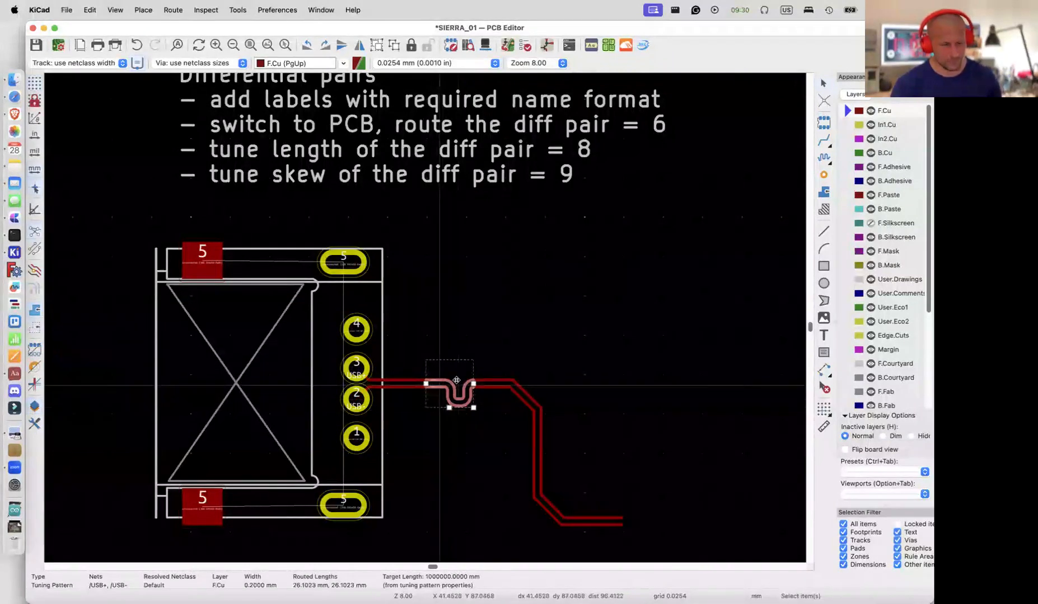
Reduce the amplitude of the length-tuning meander on the pair's upper horizontal section by about 0.15 mm
{"action": "scroll", "coordinate": [452, 388], "scroll_direction": "up", "scroll_amount": 2}
{"action": "scroll", "coordinate": [451, 387], "scroll_direction": "up", "scroll_amount": 3}
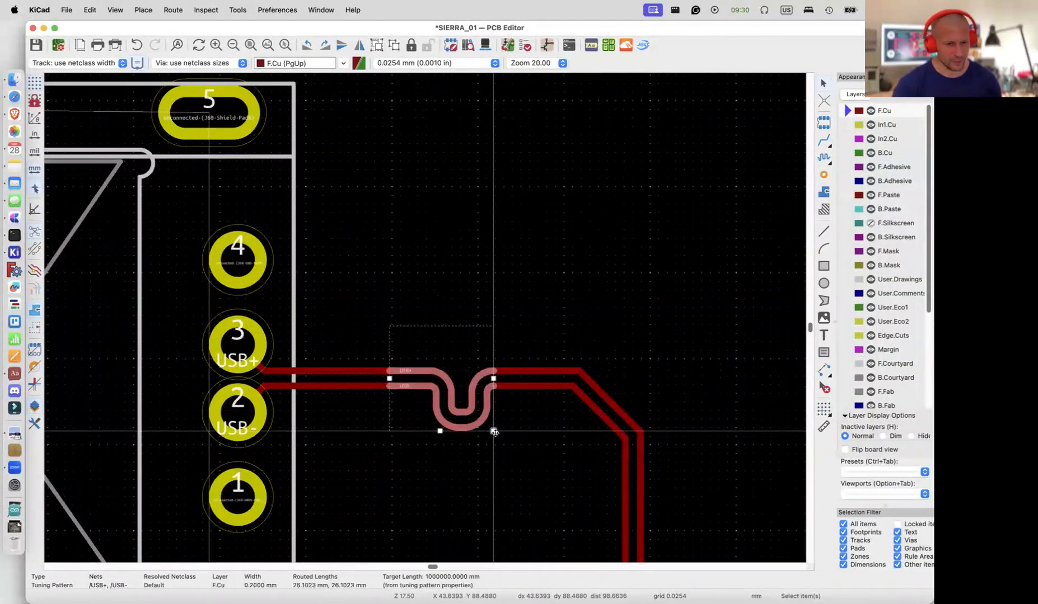
{"action": "mouse_move", "coordinate": [494, 432]}
{"action": "left_mouse_down"}
{"action": "mouse_move", "coordinate": [485, 415]}
{"action": "mouse_move", "coordinate": [507, 431]}
{"action": "mouse_move", "coordinate": [494, 422]}
{"action": "mouse_move", "coordinate": [502, 462]}
{"action": "mouse_move", "coordinate": [495, 432]}
{"action": "mouse_move", "coordinate": [483, 433]}
{"action": "mouse_move", "coordinate": [491, 426]}
{"action": "mouse_move", "coordinate": [435, 427]}
{"action": "mouse_move", "coordinate": [507, 412]}
{"action": "mouse_move", "coordinate": [502, 426]}
{"action": "left_mouse_up"}
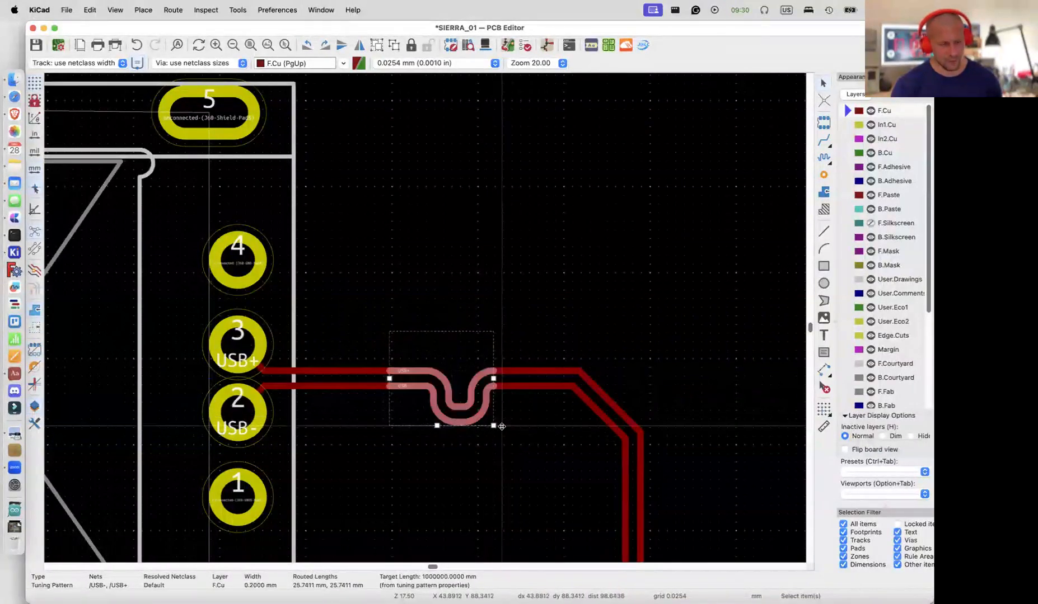
Add a leftward length-tuning meander near the top of the pair's vertical section, adjusting its spacing and increasing its amplitude
{"action": "scroll", "coordinate": [543, 425], "scroll_direction": "down", "scroll_amount": 5}
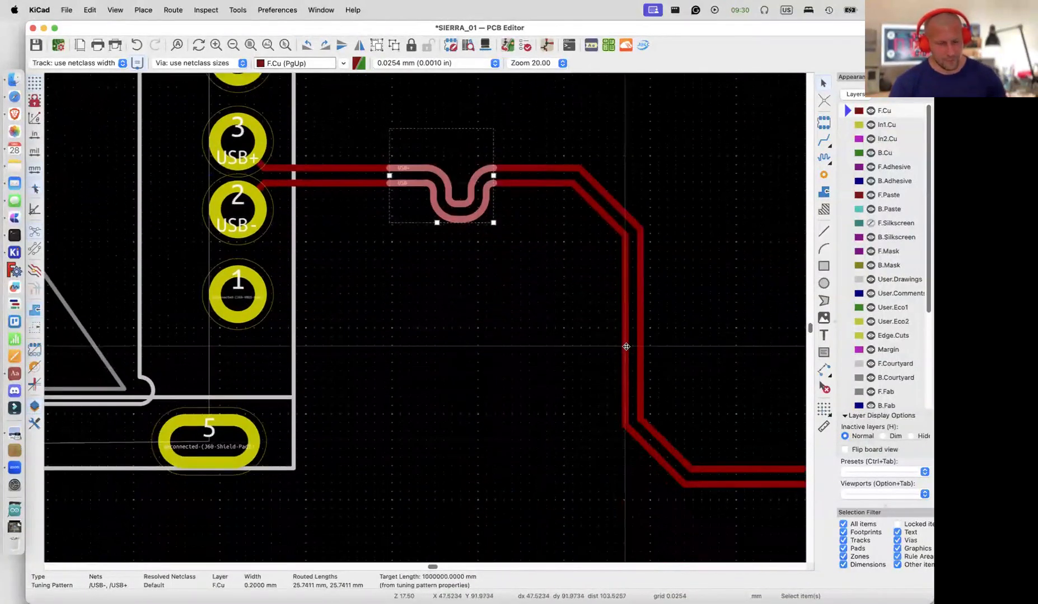
{"action": "key", "text": "8"}
{"action": "left_click", "coordinate": [625, 324]}
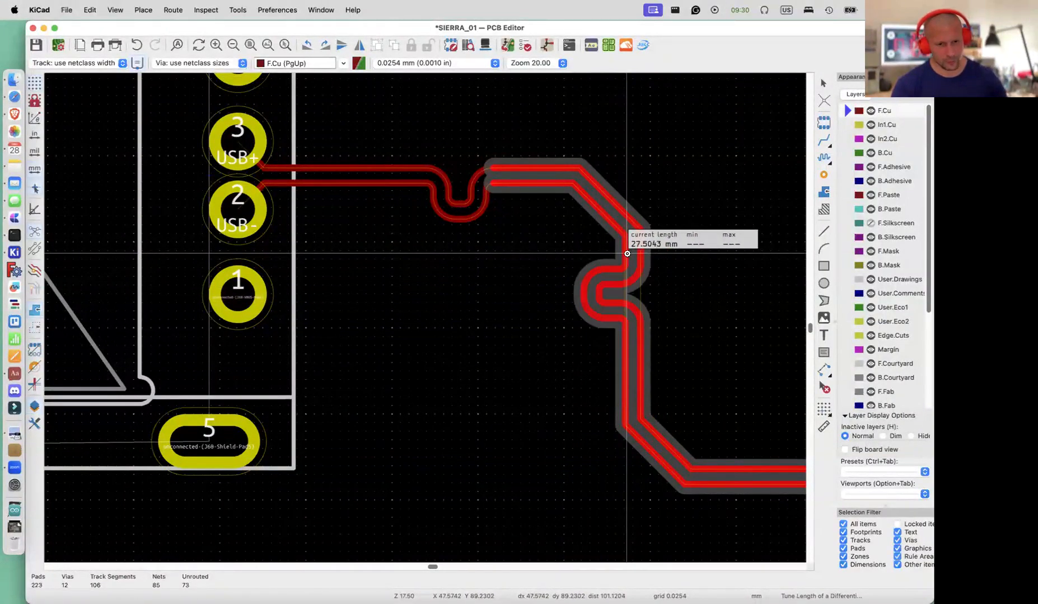
{"action": "key", "text": "2"}
{"action": "key", "text": "2"}
{"action": "key", "text": "3"}
{"action": "key", "text": "3"}
{"action": "key", "text": "3"}
{"action": "key", "text": "3"}
{"action": "key", "text": "3"}
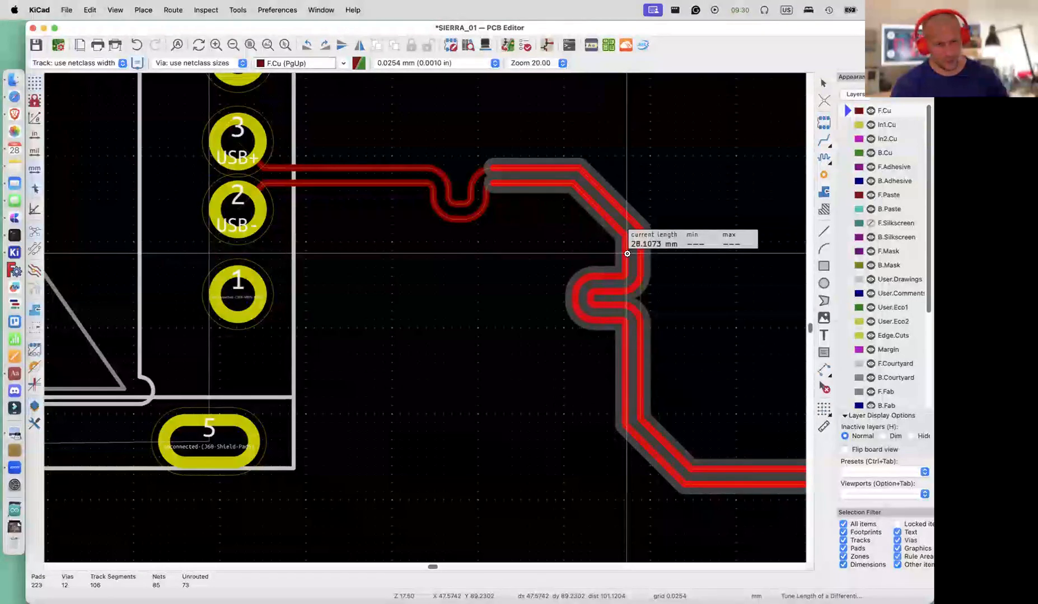
{"action": "left_click", "coordinate": [595, 259]}
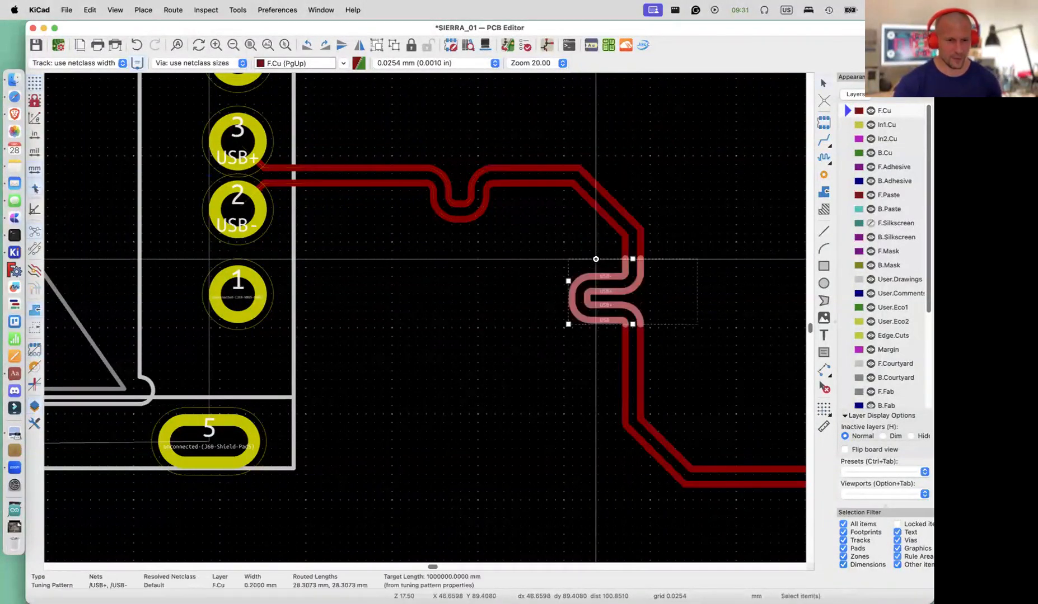
Examine the two length-tuned sections of the USB pair and the differential pair instructions above the connector
{"action": "scroll", "coordinate": [581, 388], "scroll_direction": "right", "scroll_amount": 4}
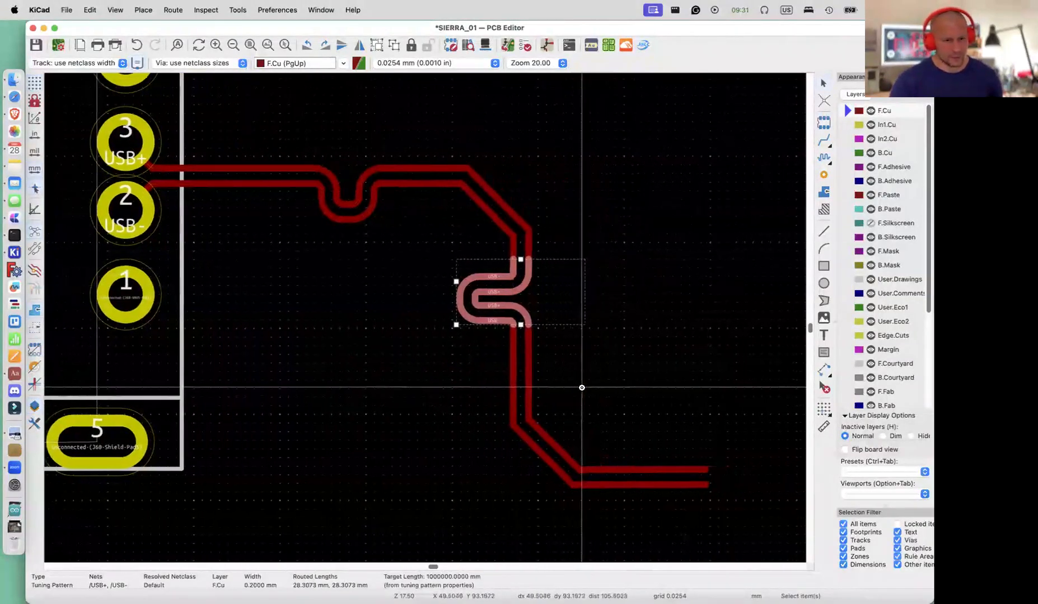
{"action": "scroll", "coordinate": [581, 388], "scroll_direction": "down", "scroll_amount": 4}
{"action": "scroll", "coordinate": [582, 388], "scroll_direction": "up", "scroll_amount": 4}
{"action": "scroll", "coordinate": [581, 388], "scroll_direction": "up", "scroll_amount": 5}
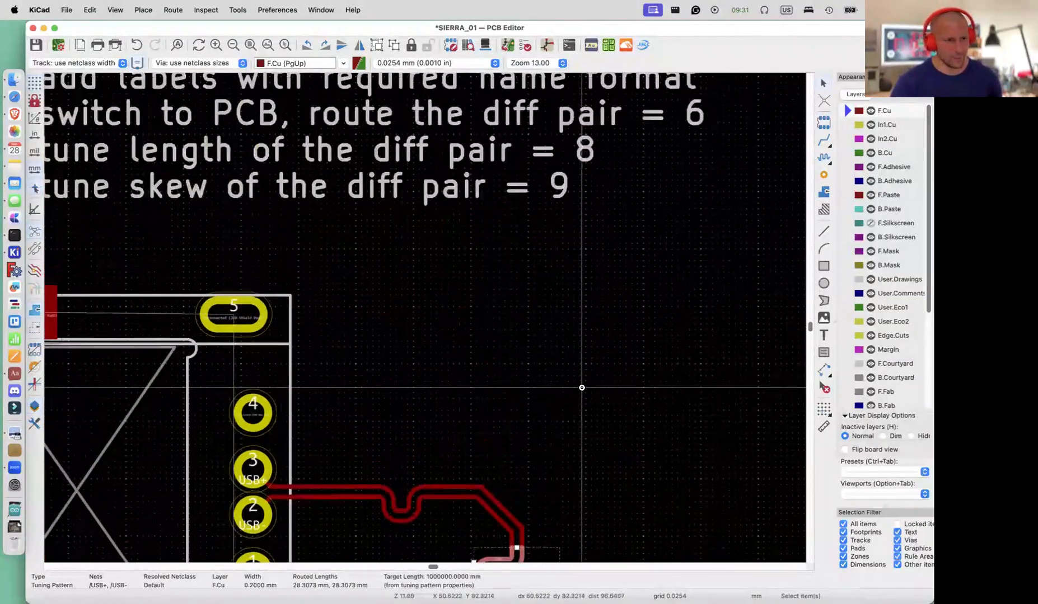
{"action": "scroll", "coordinate": [581, 388], "scroll_direction": "left", "scroll_amount": 3}
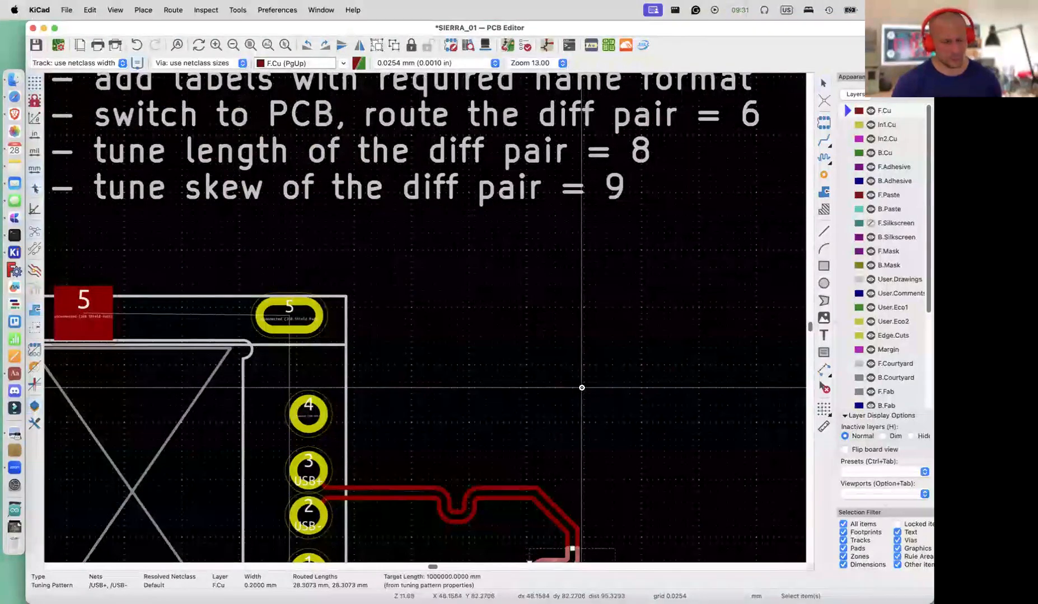
{"action": "scroll", "coordinate": [582, 388], "scroll_direction": "down", "scroll_amount": 4}
{"action": "scroll", "coordinate": [590, 443], "scroll_direction": "down", "scroll_amount": 4}
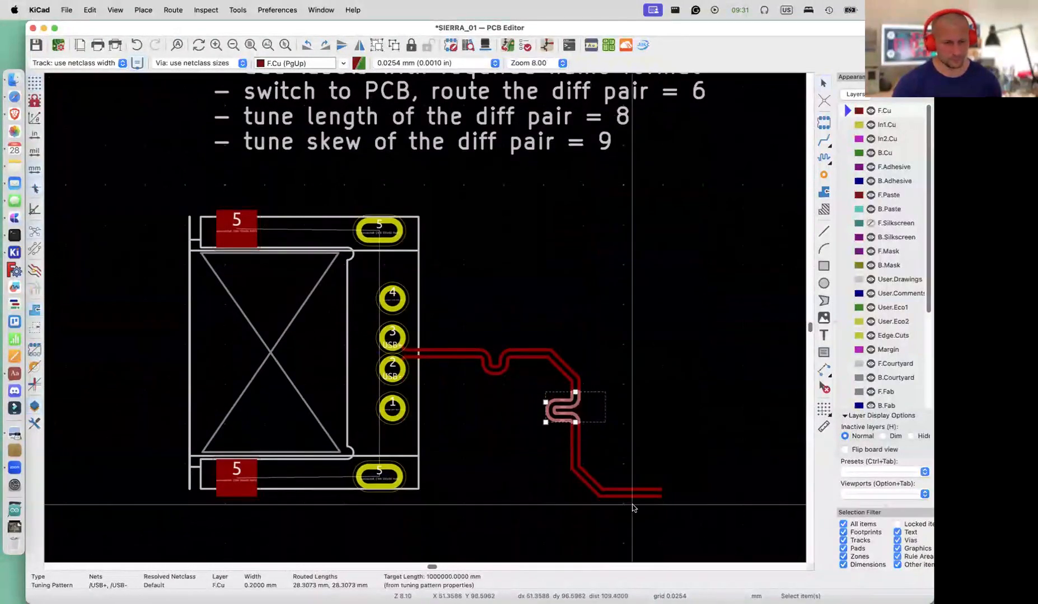
{"action": "scroll", "coordinate": [632, 505], "scroll_direction": "up", "scroll_amount": 3}
{"action": "scroll", "coordinate": [632, 504], "scroll_direction": "up", "scroll_amount": 3}
{"action": "left_click", "coordinate": [453, 198]}
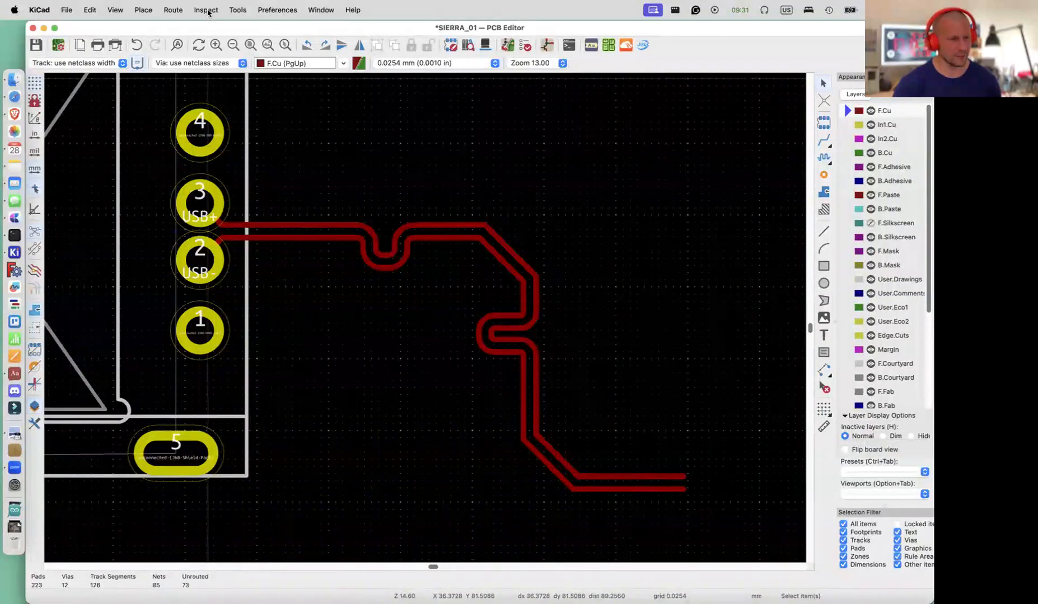
Place a short skew-tuning pattern on the USB+ track, on the vertical section below the second meander
{"action": "left_click", "coordinate": [174, 11]}
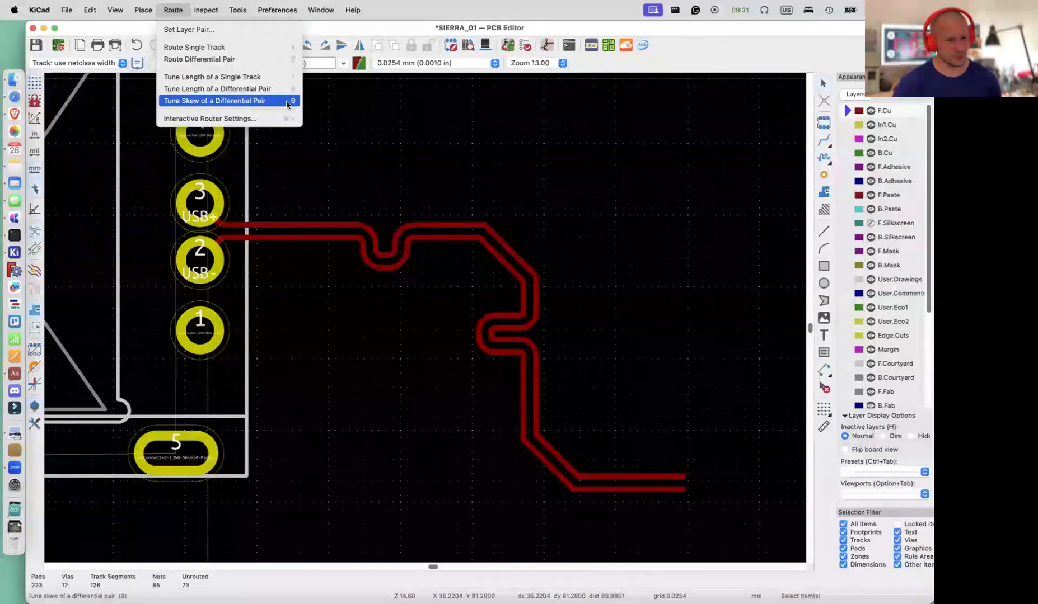
{"action": "left_click", "coordinate": [226, 103]}
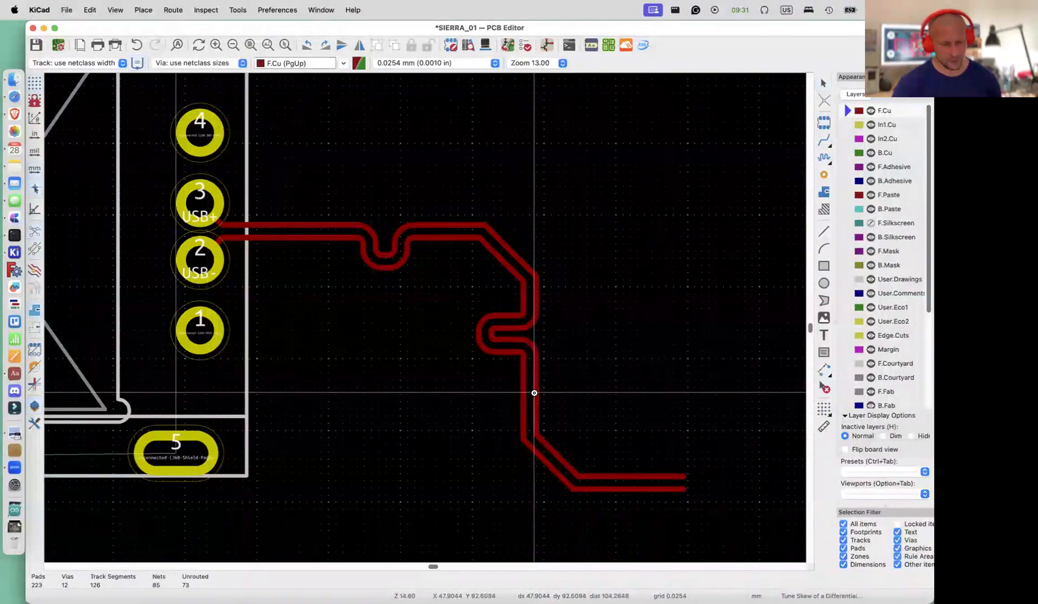
{"action": "left_click", "coordinate": [534, 393]}
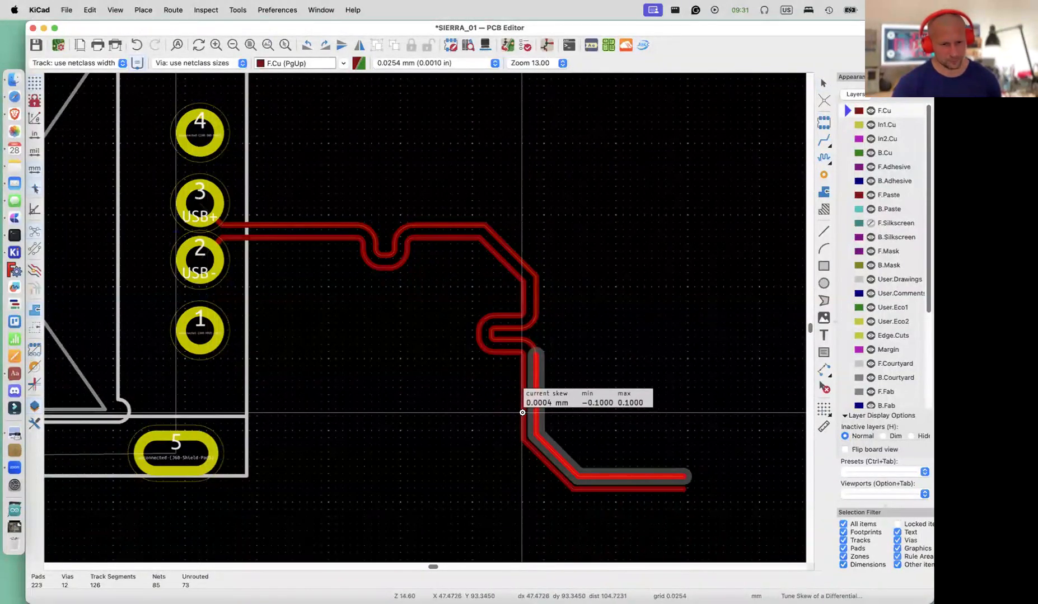
{"action": "left_click", "coordinate": [536, 410]}
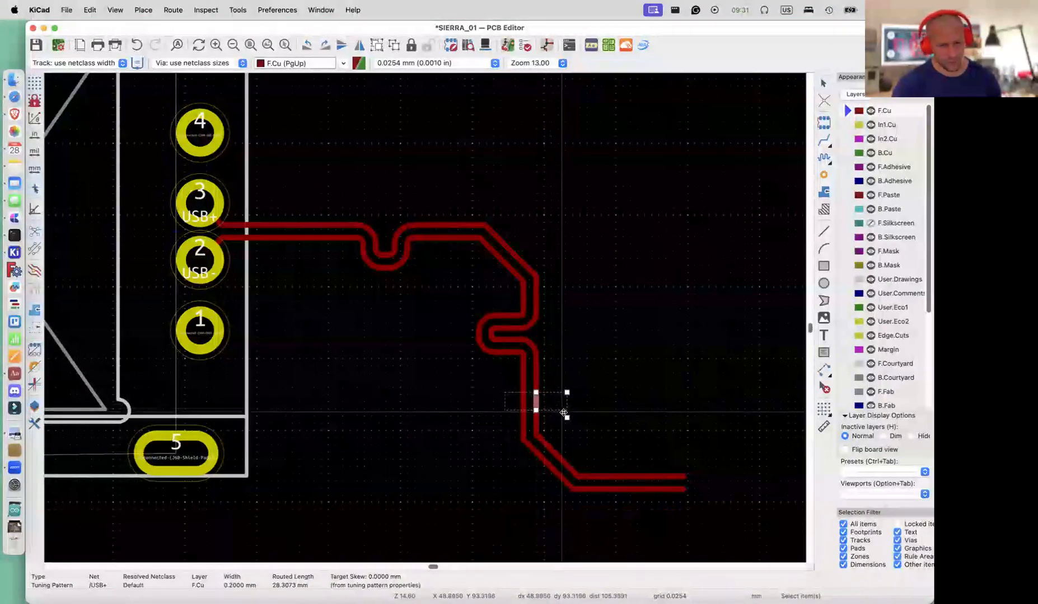
Delete the skew-tuning pattern and both length-tuning meanders from the USB+/USB- pair
{"action": "left_click", "coordinate": [587, 393]}
{"action": "left_click", "coordinate": [555, 405]}
{"action": "key", "text": "Delete"}
{"action": "left_click", "coordinate": [553, 340]}
{"action": "key", "text": "Delete"}
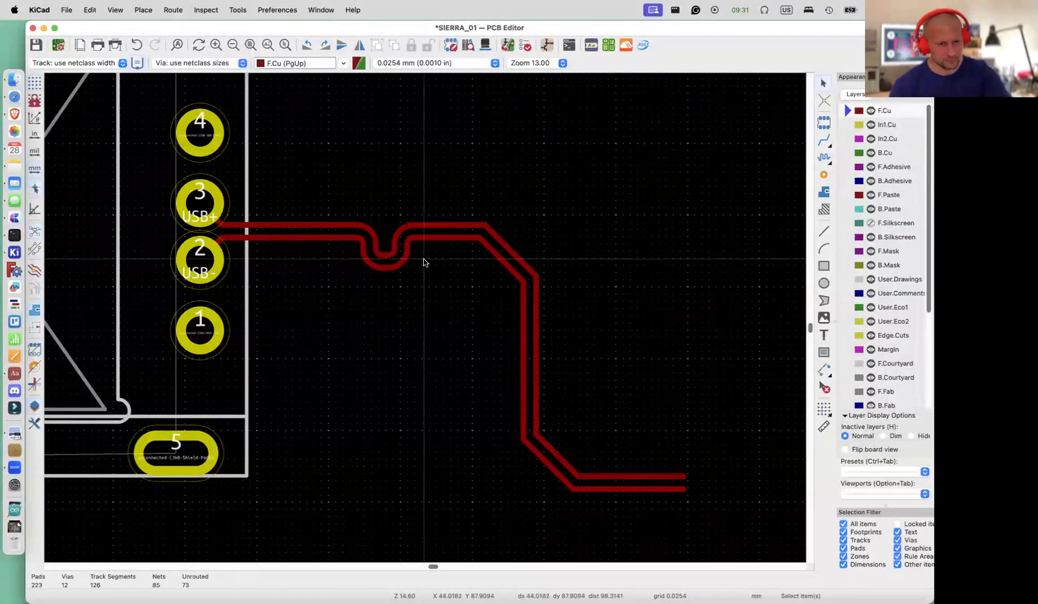
{"action": "left_click", "coordinate": [381, 227]}
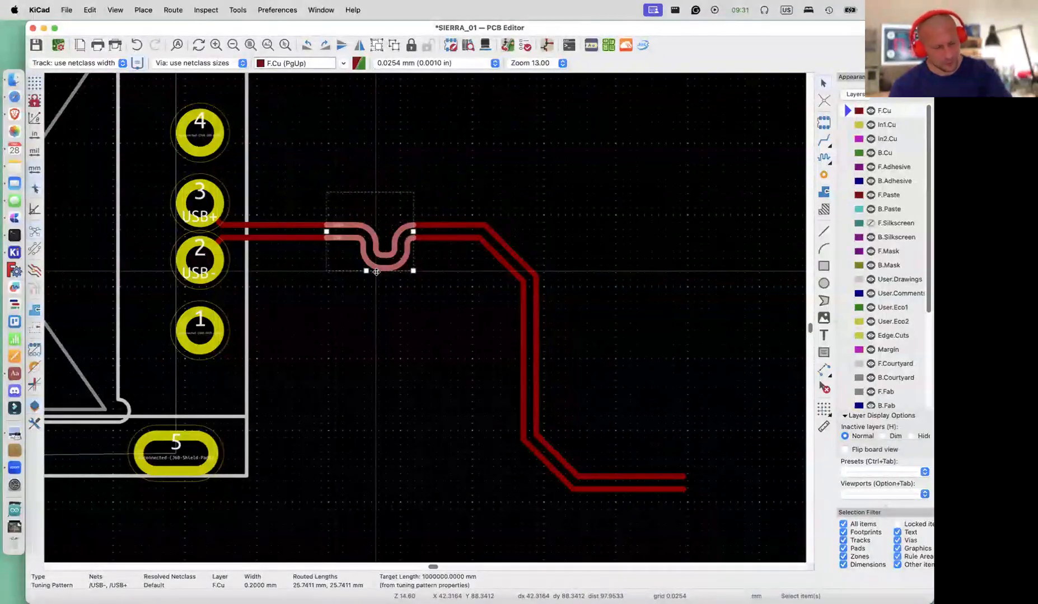
{"action": "key", "text": "Delete"}
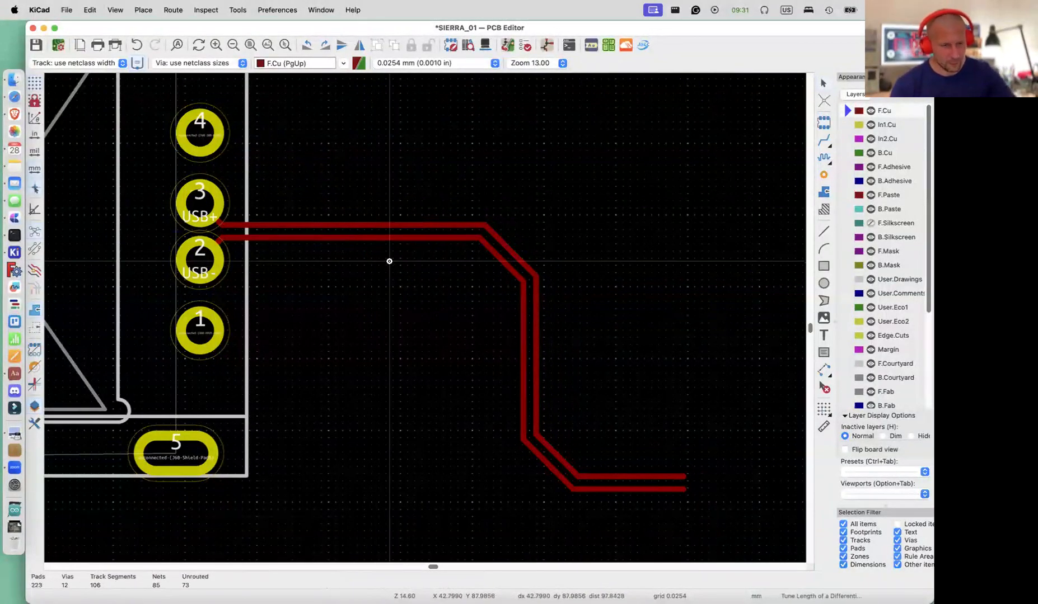
{"action": "left_click", "coordinate": [392, 237]}
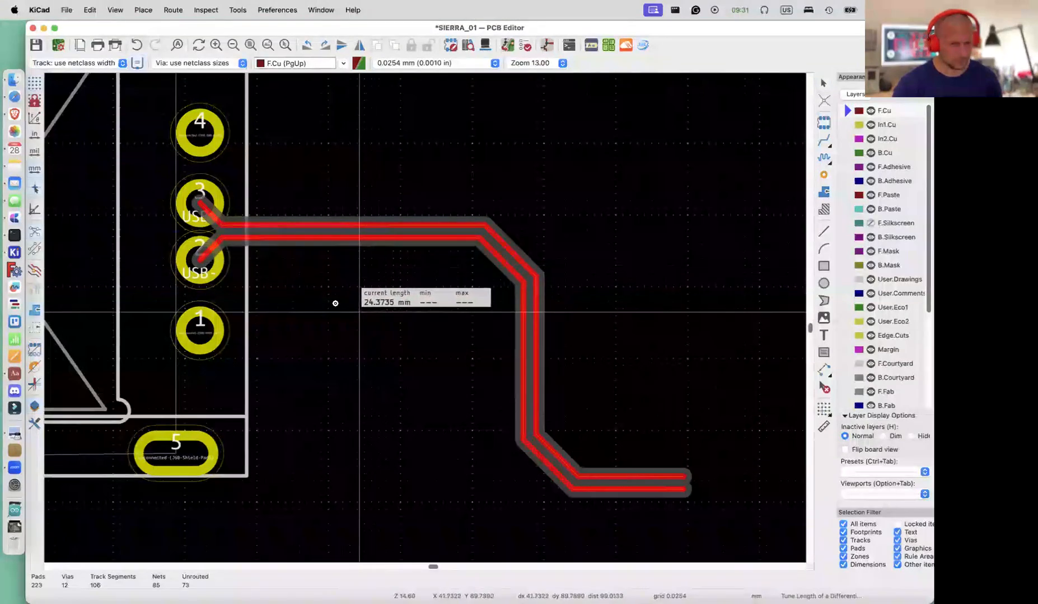
{"action": "left_click", "coordinate": [359, 244]}
{"action": "key", "text": "super+z"}
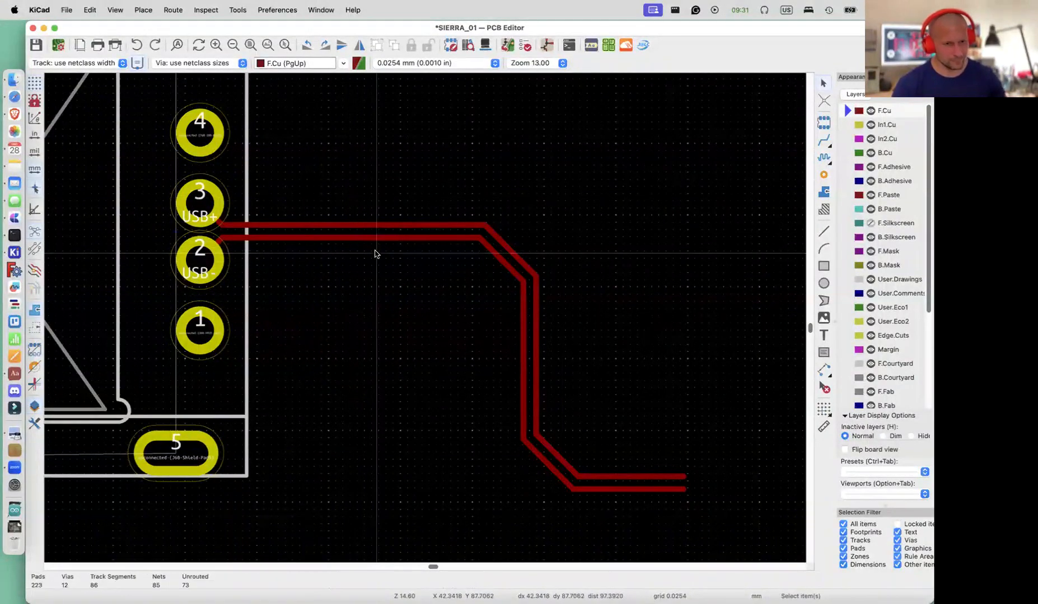
{"action": "key", "text": "8"}
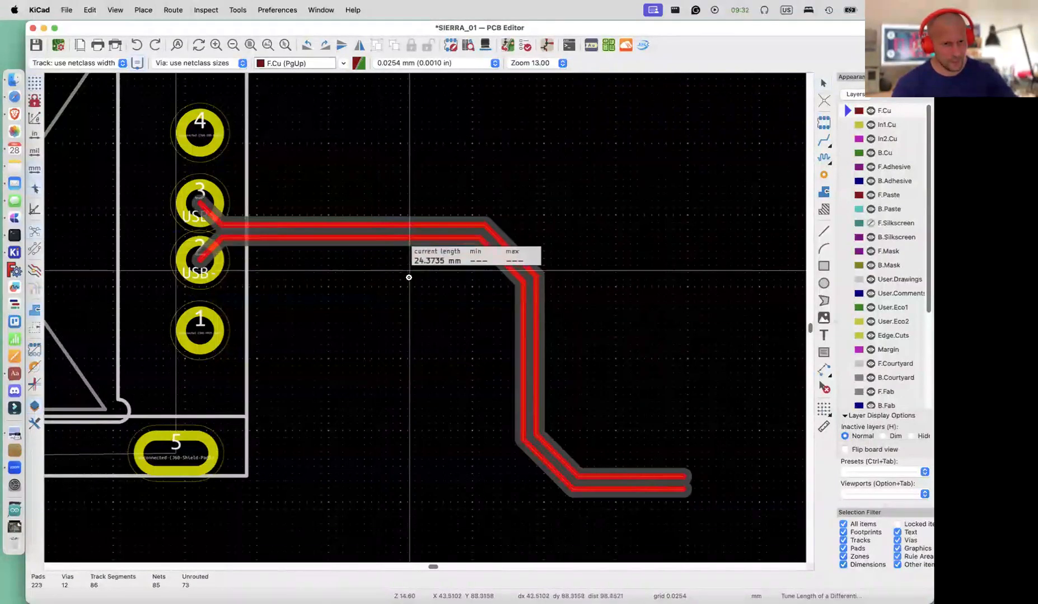
{"action": "left_click", "coordinate": [386, 228]}
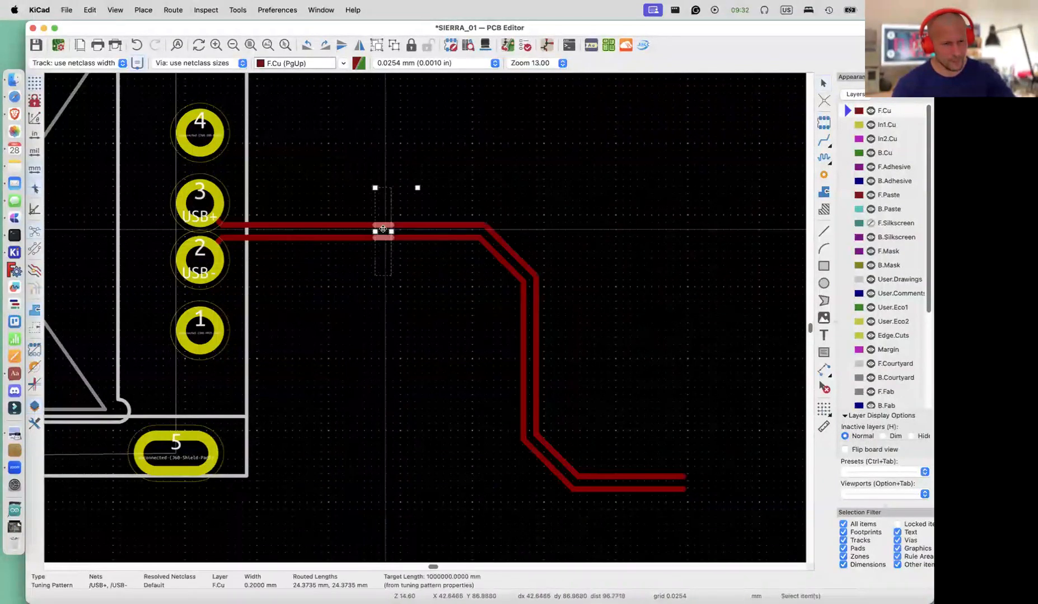
{"action": "key", "text": "super+z"}
Add a length-tuning meander to the USB+/USB- pair on its horizontal section, dipping downward just outside the connector outline
{"action": "key", "text": "8"}
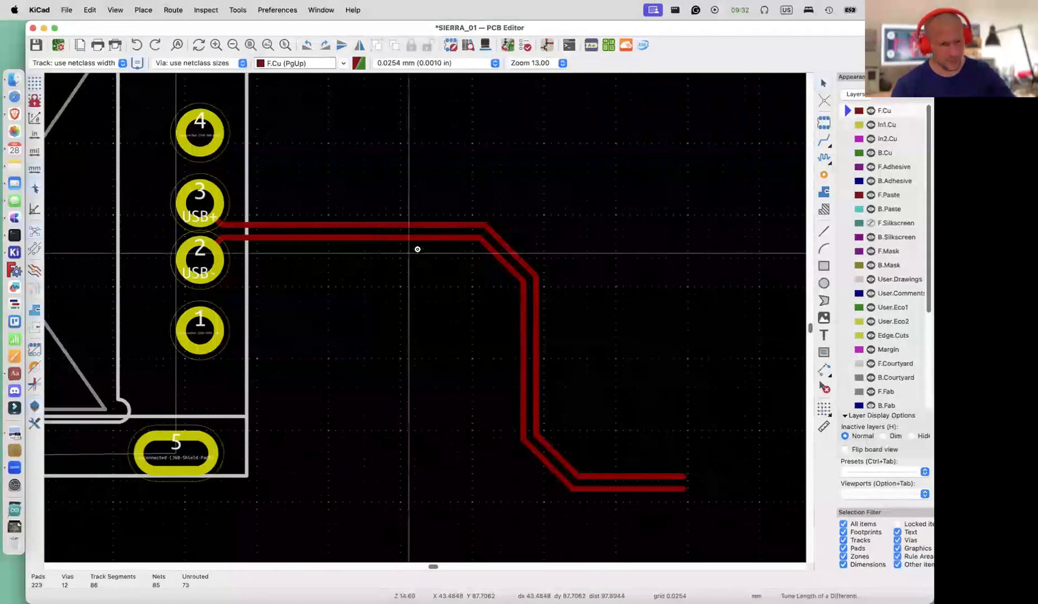
{"action": "left_click", "coordinate": [361, 215]}
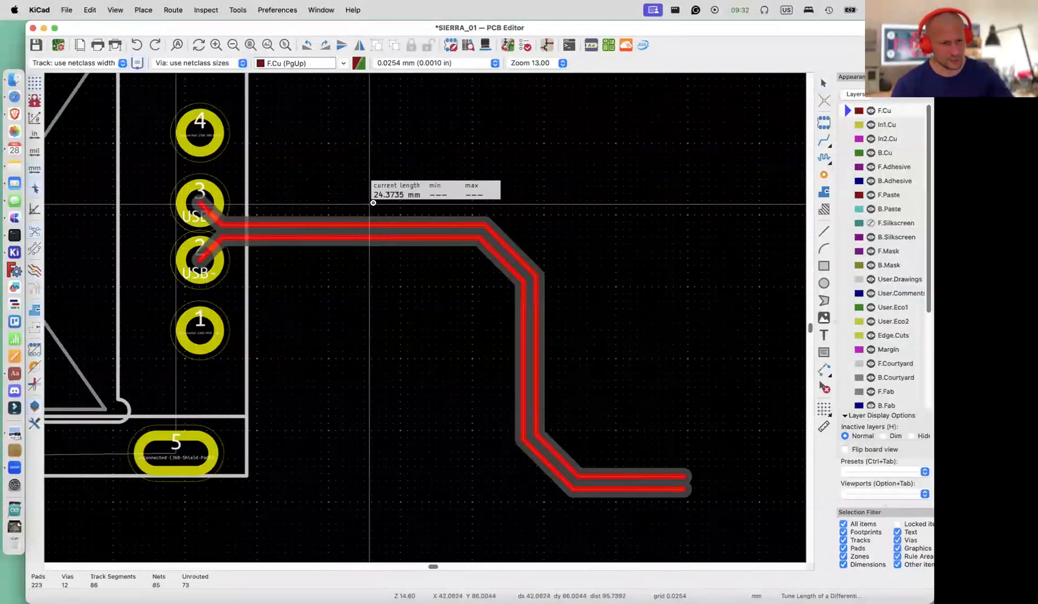
{"action": "left_click", "coordinate": [297, 222]}
Try to tune the skew of the pair beyond the meander, first on the USB- track, and again on the USB+ track
{"action": "left_click", "coordinate": [525, 334]}
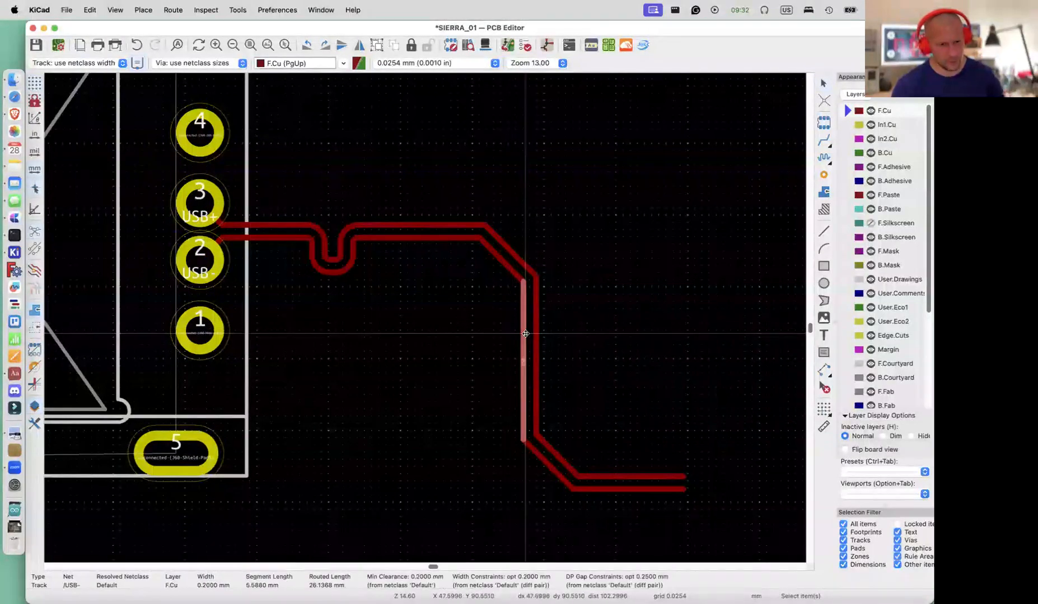
{"action": "key", "text": "Escape"}
{"action": "key", "text": "9"}
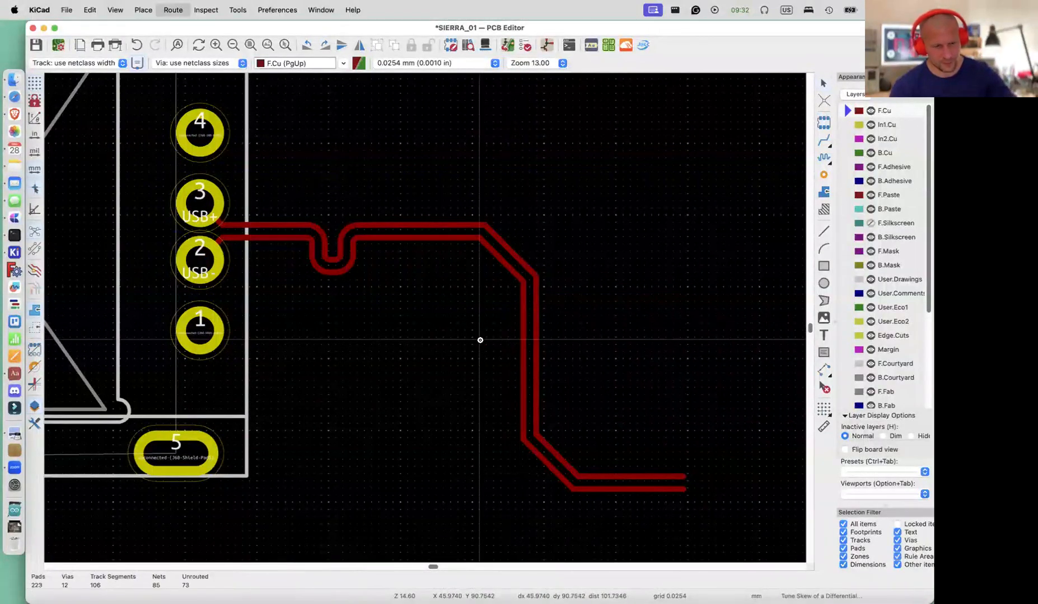
{"action": "left_click", "coordinate": [524, 343]}
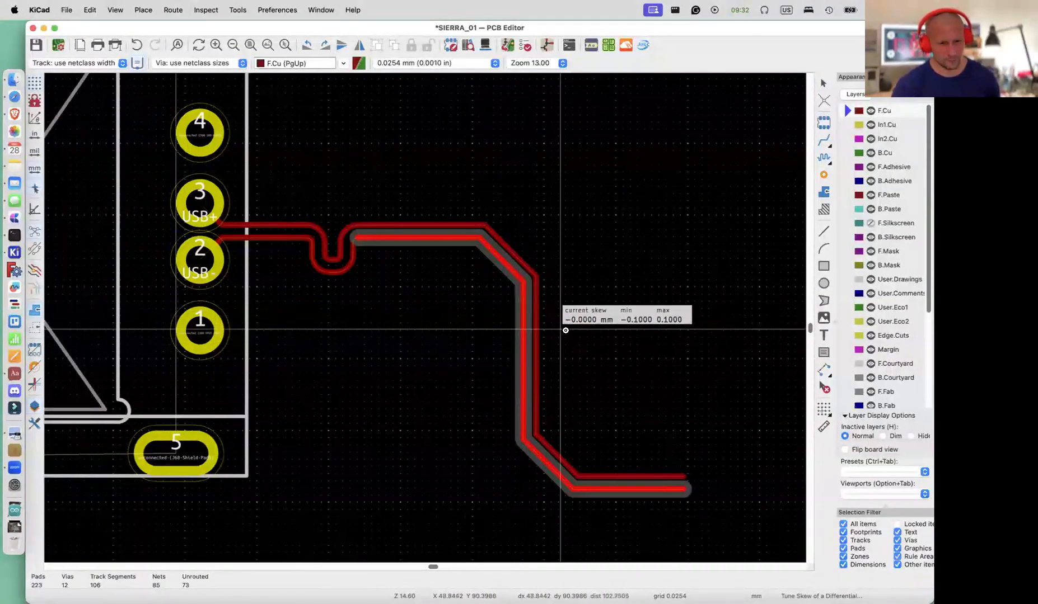
{"action": "left_click", "coordinate": [539, 360]}
{"action": "key", "text": "super+z"}
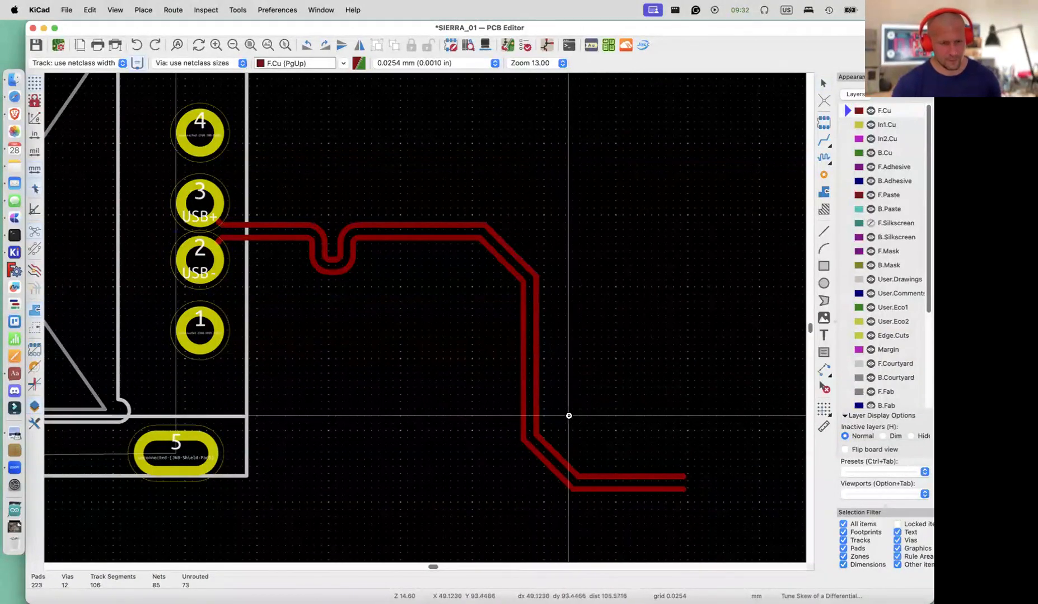
{"action": "left_click", "coordinate": [557, 454]}
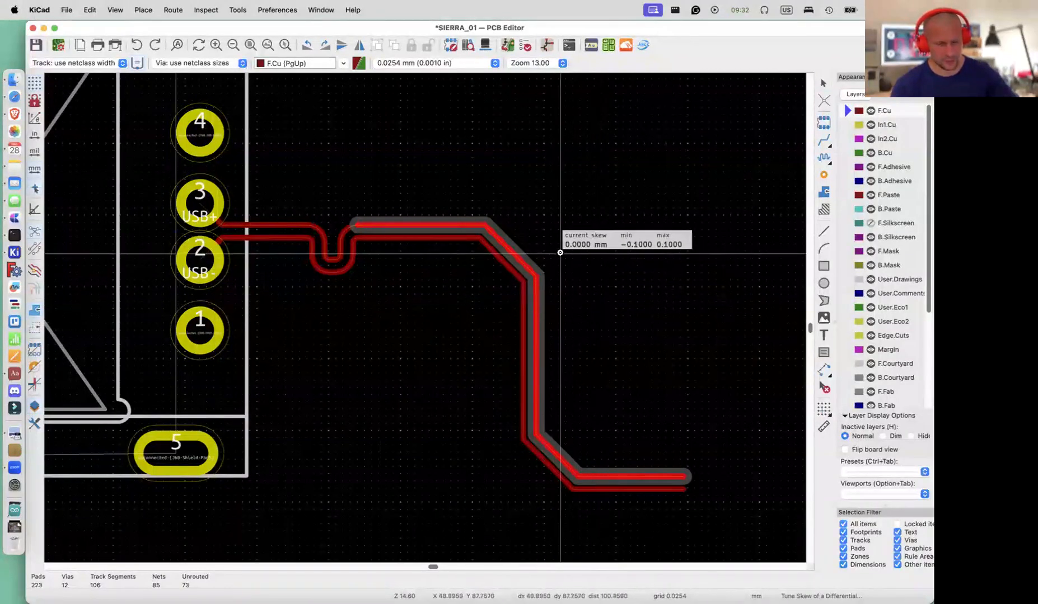
{"action": "key", "text": "9"}
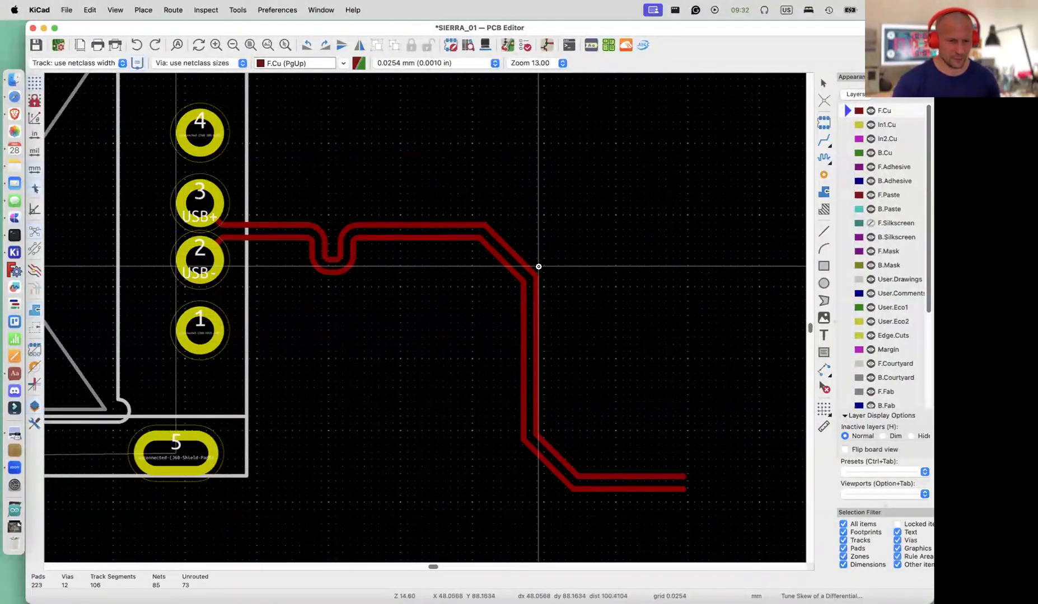
Save the board with the length-tuned USB pair
{"action": "scroll", "coordinate": [538, 266], "scroll_direction": "down", "scroll_amount": 4}
{"action": "key", "text": "super+s"}
{"action": "scroll", "coordinate": [513, 320], "scroll_direction": "up", "scroll_amount": 5}
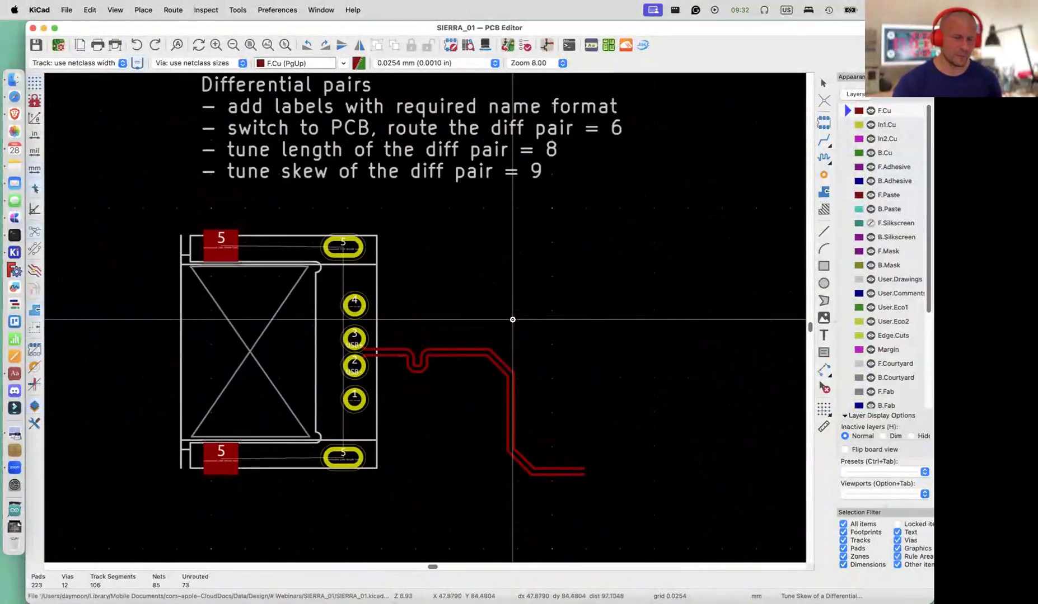
Go to the Stage 7 block swapping section with U70 on the PCB, and switch to the Schematic Editor
{"action": "scroll", "coordinate": [513, 320], "scroll_direction": "down", "scroll_amount": 3}
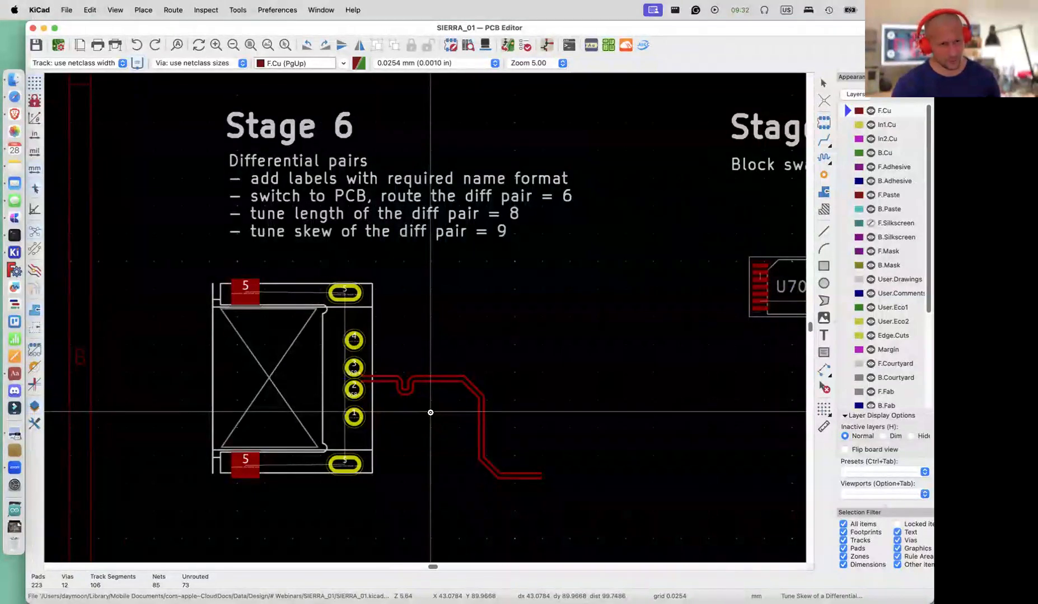
{"action": "scroll", "coordinate": [431, 413], "scroll_direction": "right", "scroll_amount": 10}
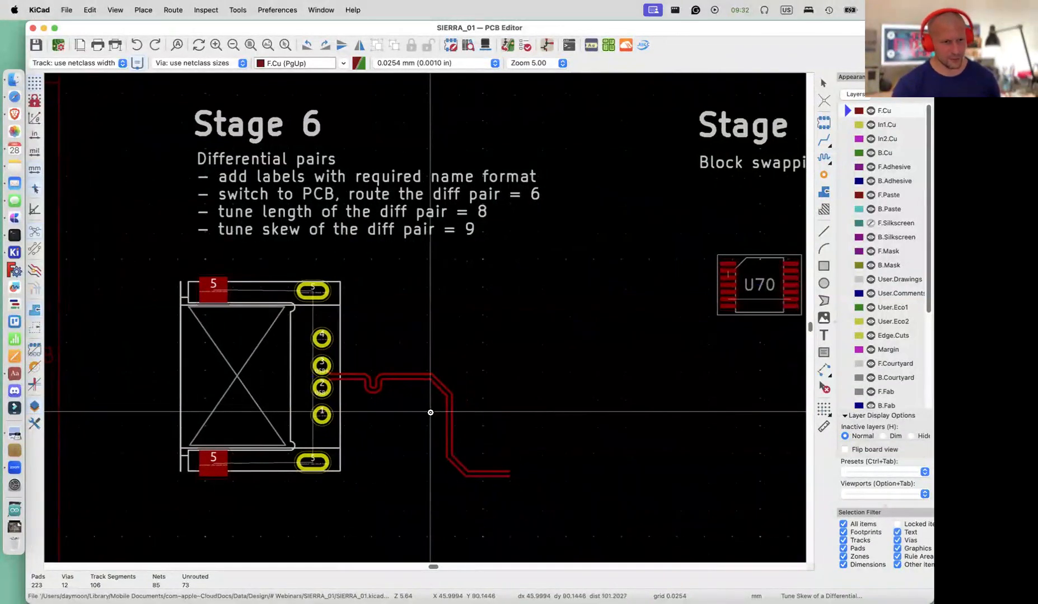
{"action": "scroll", "coordinate": [430, 412], "scroll_direction": "right", "scroll_amount": 1}
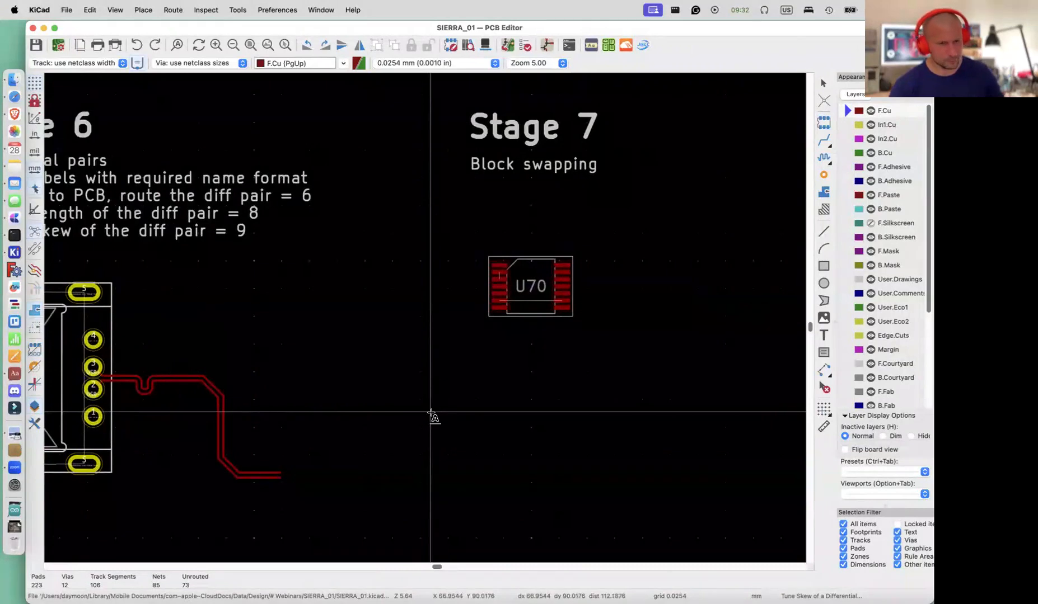
{"action": "key", "text": "super+grave"}
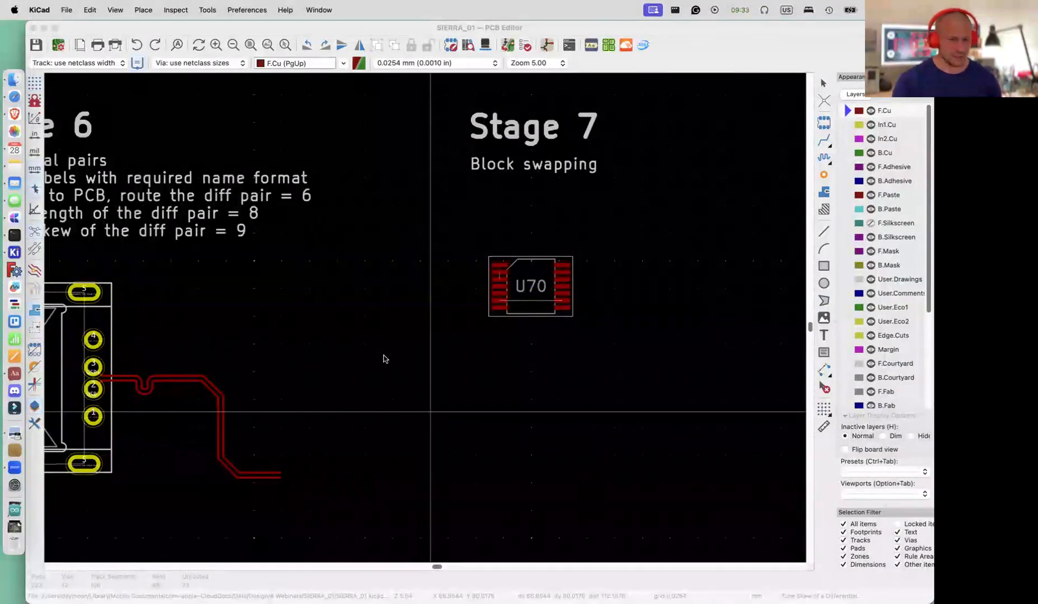
Swap blocks A and D of U70 manually by moving each inverter symbol into the other's place in the Stage 7 circuit
{"action": "left_click", "coordinate": [353, 323]}
{"action": "key", "text": "m"}
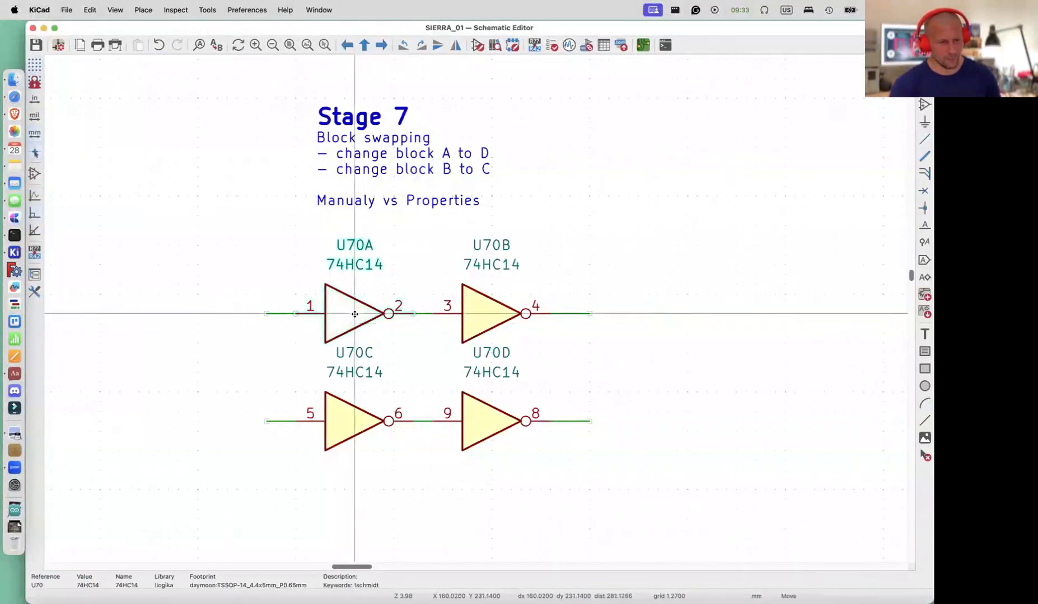
{"action": "left_click", "coordinate": [206, 222]}
{"action": "left_click_drag", "start_coordinate": [492, 421], "coordinate": [355, 314]}
{"action": "left_click_drag", "start_coordinate": [214, 236], "coordinate": [497, 431]}
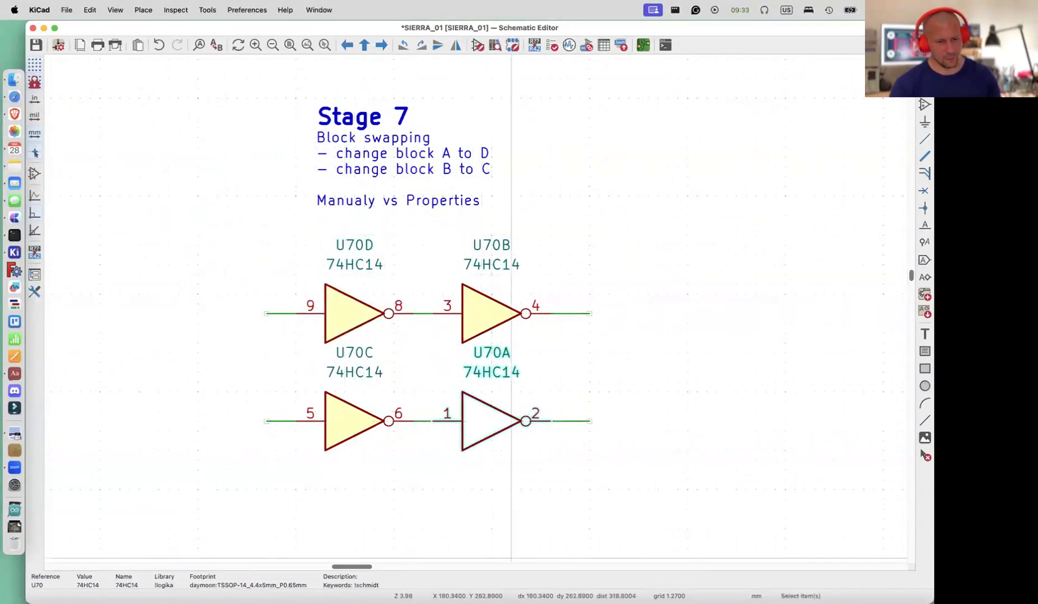
{"action": "left_click", "coordinate": [533, 511]}
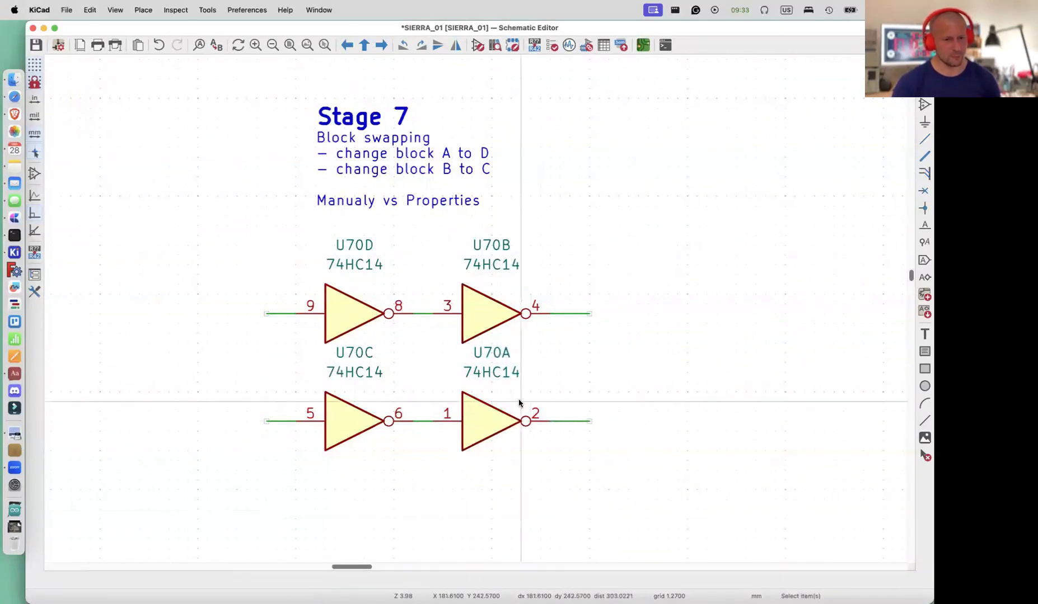
Set the unit of the upper-left U70 inverter to A in its symbol properties
{"action": "left_click", "coordinate": [349, 310]}
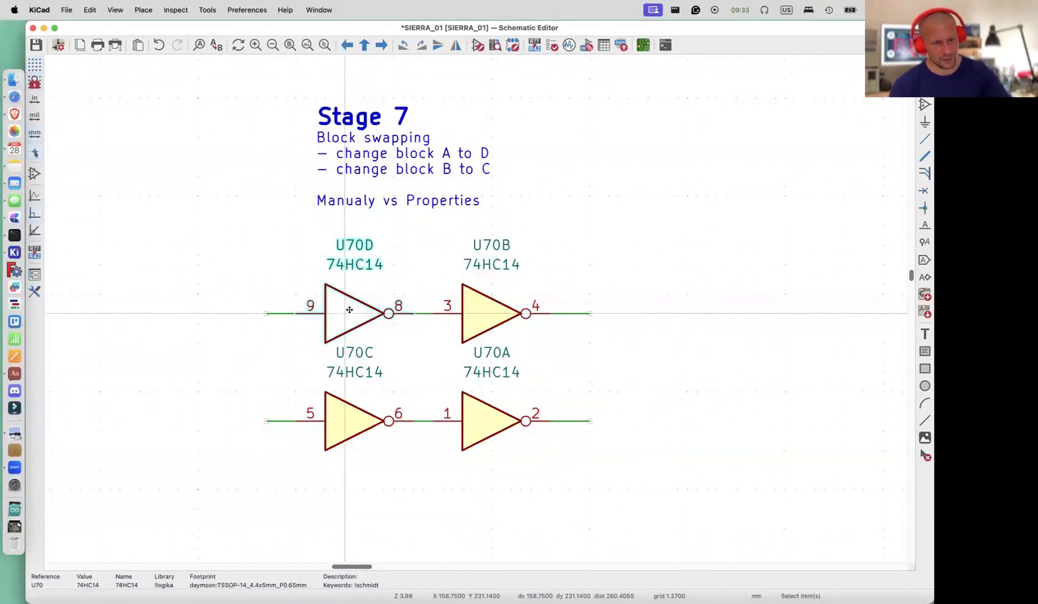
{"action": "double_click", "coordinate": [349, 310]}
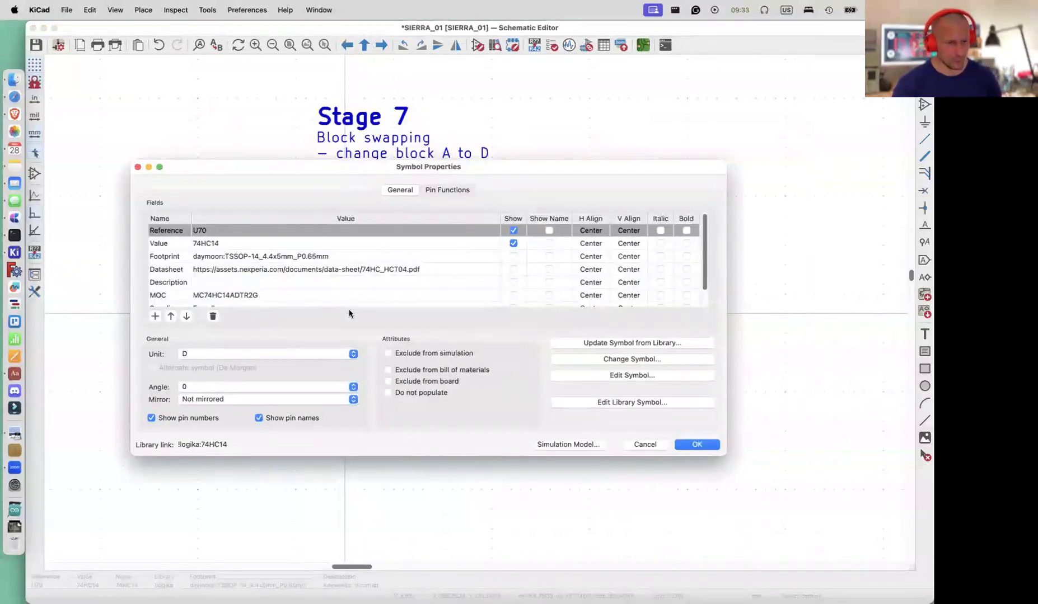
{"action": "left_click_drag", "start_coordinate": [425, 172], "coordinate": [435, 165]}
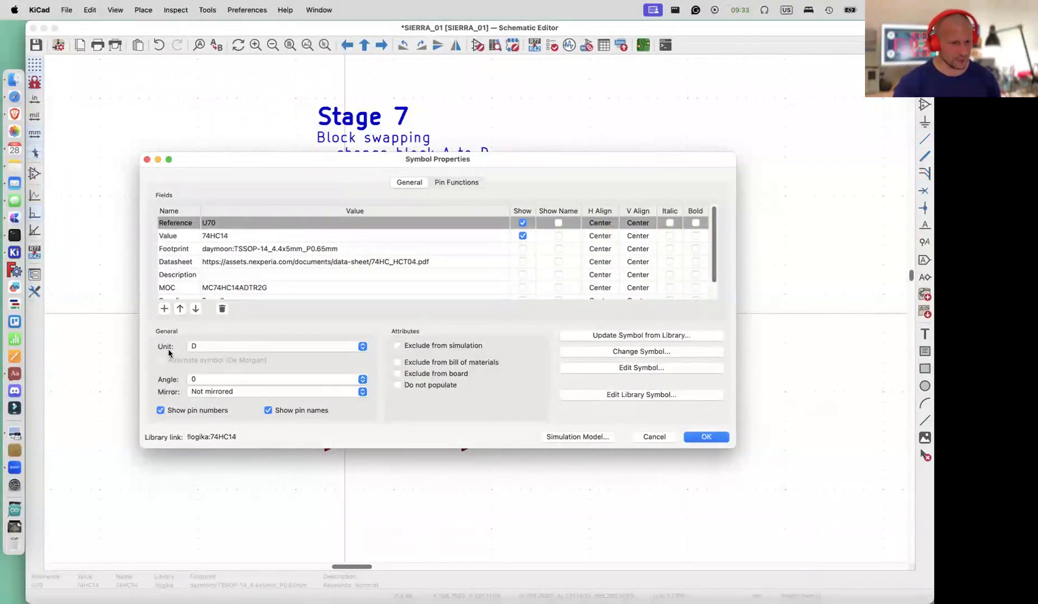
{"action": "left_click", "coordinate": [223, 348]}
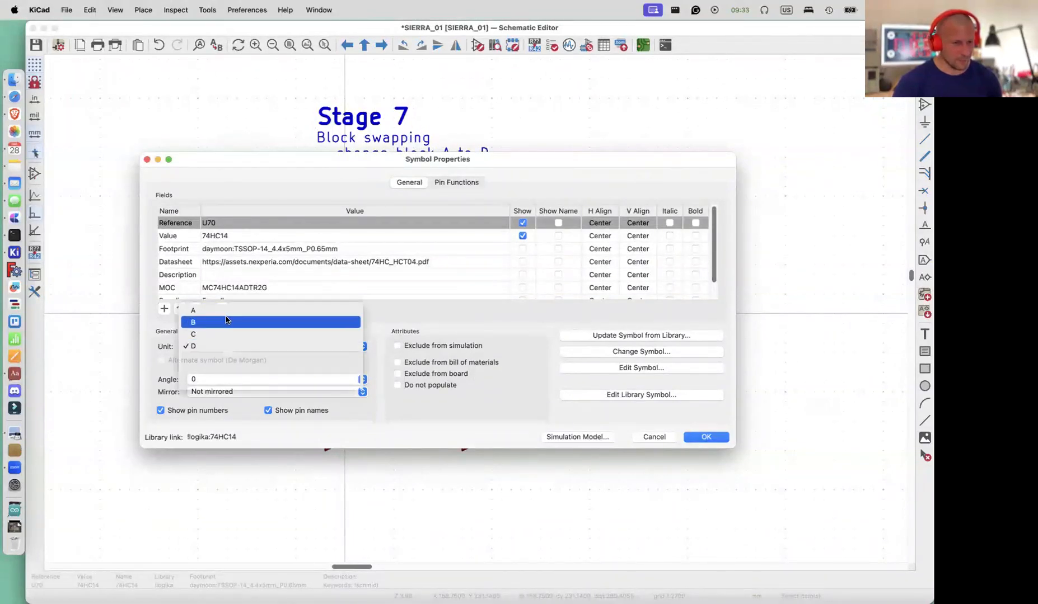
{"action": "left_click", "coordinate": [265, 312]}
{"action": "left_click", "coordinate": [697, 437]}
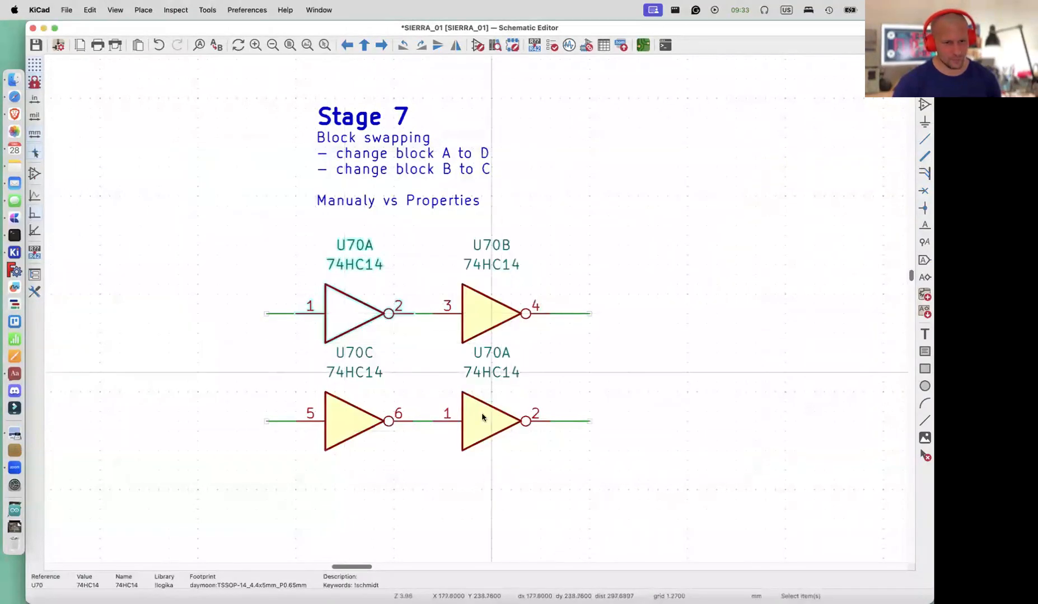
Set the unit of the lower-right U70 inverter to D in its symbol properties
{"action": "double_click", "coordinate": [480, 425]}
{"action": "left_click", "coordinate": [231, 348]}
{"action": "left_click", "coordinate": [707, 437]}
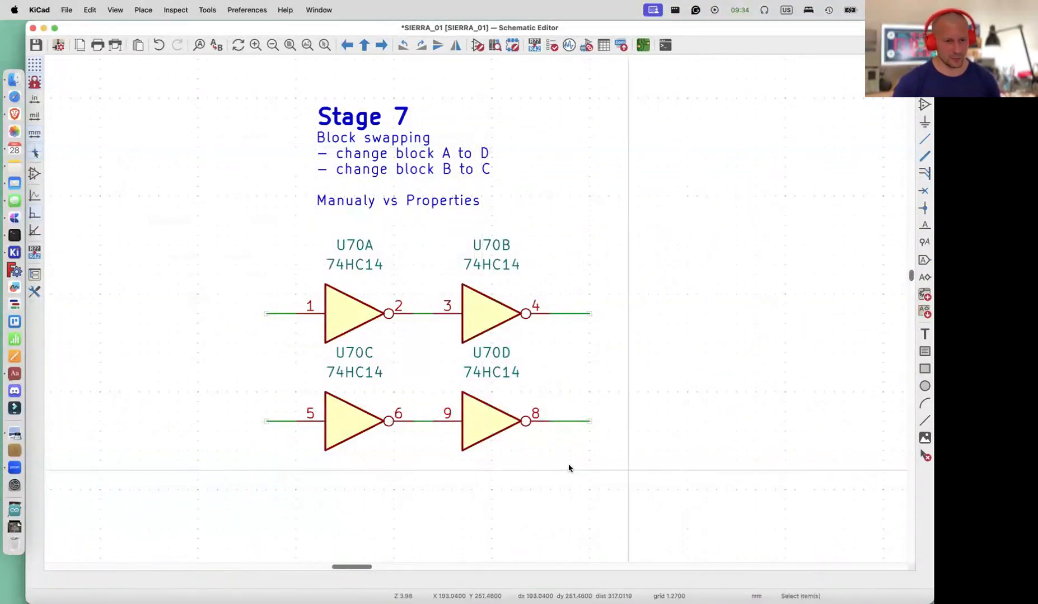
Move the U70D inverter 1.27 mm to the right, off its input wire, and return it to its original position
{"action": "left_click", "coordinate": [476, 422]}
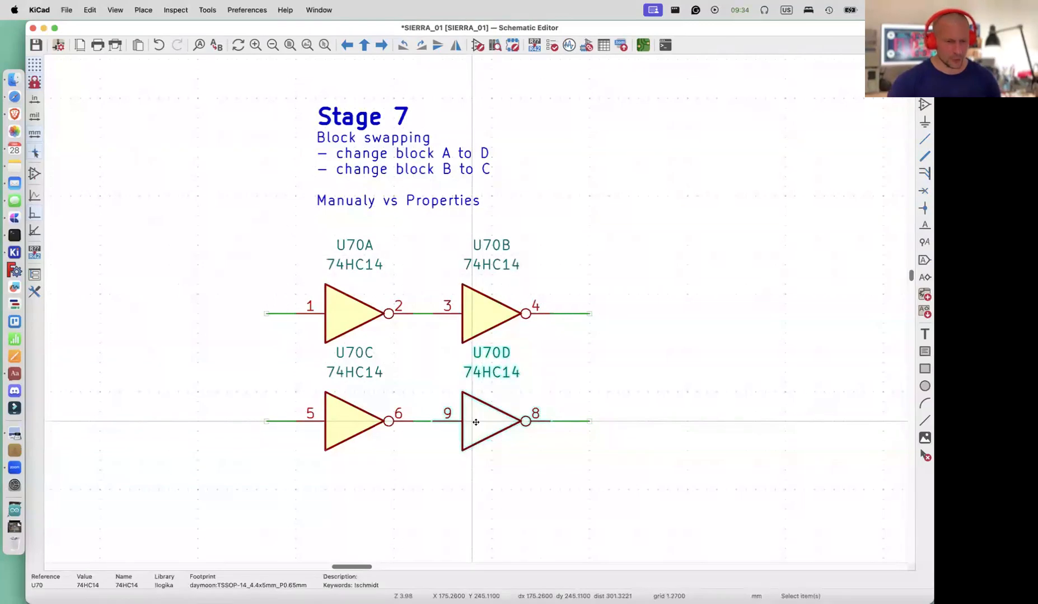
{"action": "key", "text": "m"}
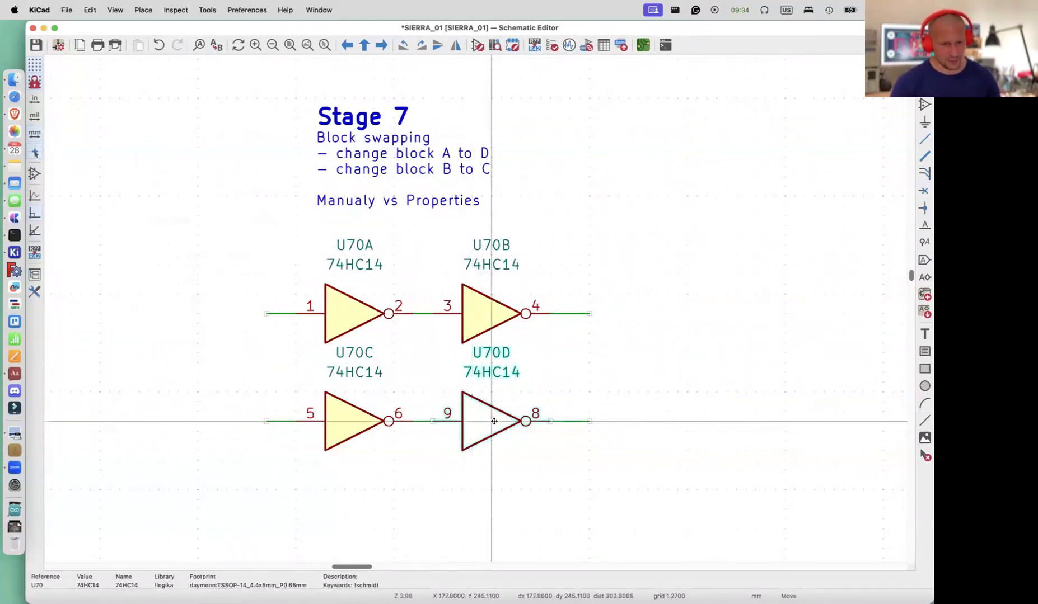
{"action": "left_click", "coordinate": [501, 422]}
{"action": "key", "text": "Escape"}
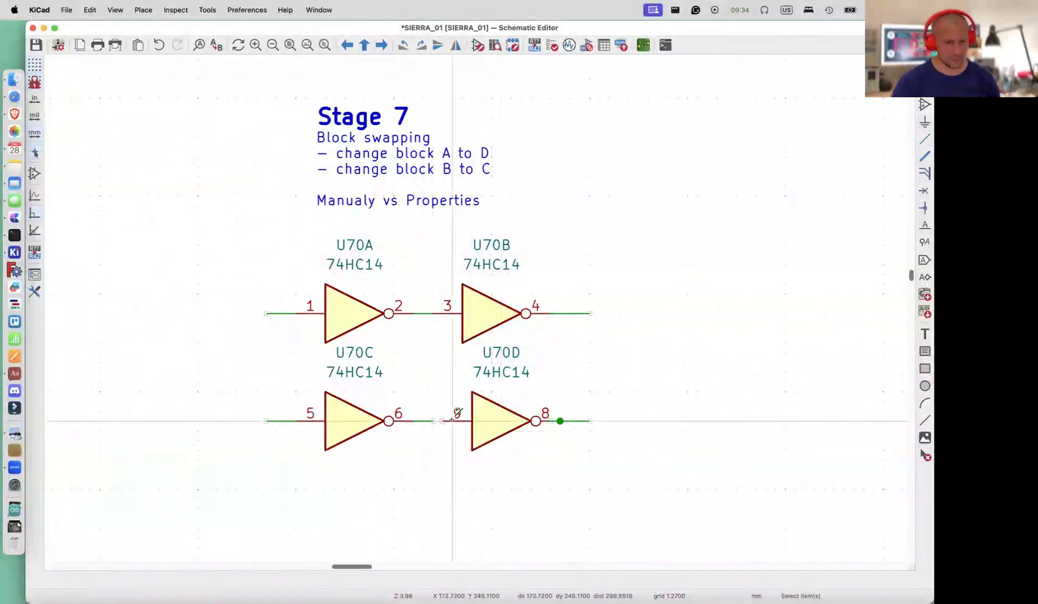
{"action": "left_click", "coordinate": [493, 424]}
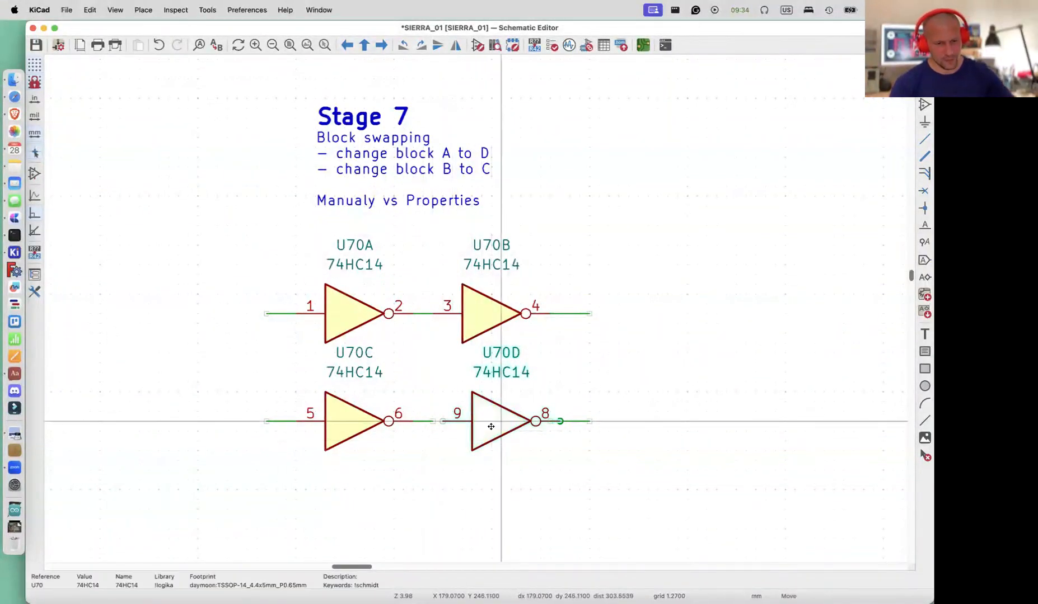
{"action": "key", "text": "m"}
{"action": "key", "text": "Escape"}
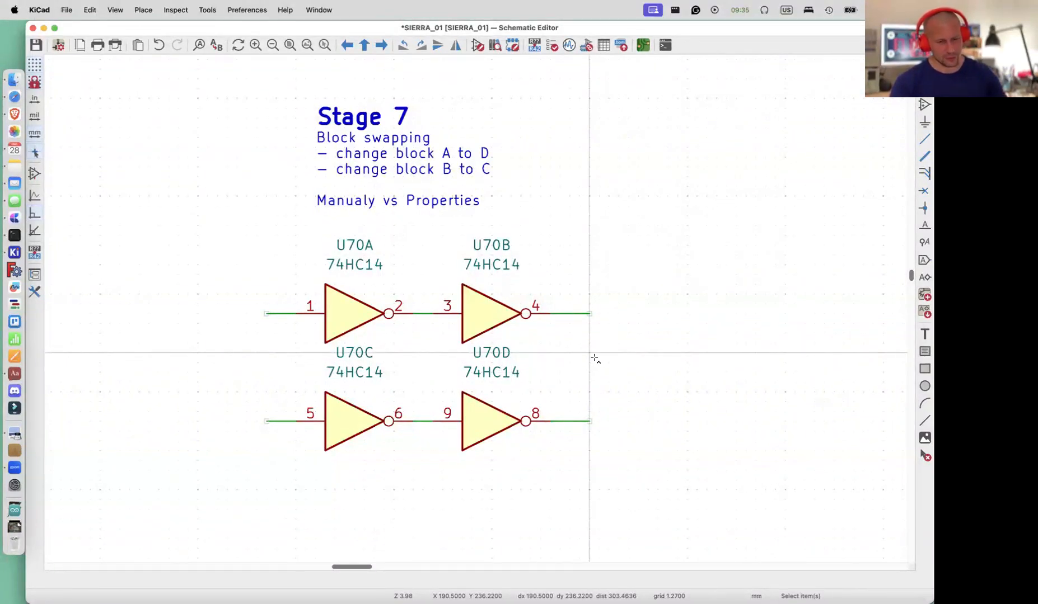
Save the schematic and go to the Stage 8 pack and move section with U80, its capacitors and the resistor array
{"action": "key", "text": "super+s"}
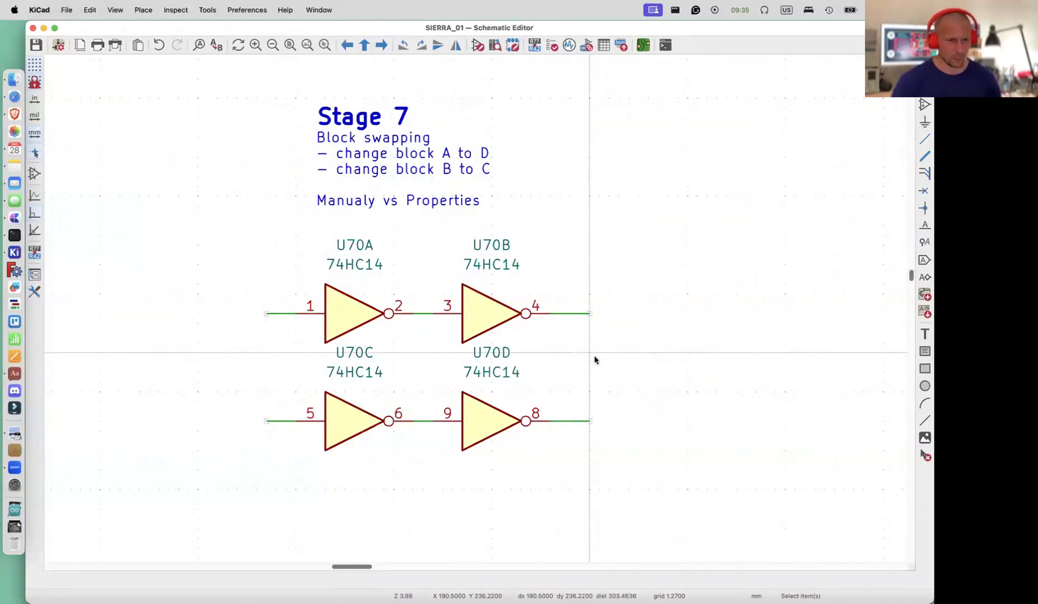
{"action": "scroll", "coordinate": [594, 357], "scroll_direction": "right", "scroll_amount": 10}
{"action": "scroll", "coordinate": [594, 359], "scroll_direction": "right", "scroll_amount": 8}
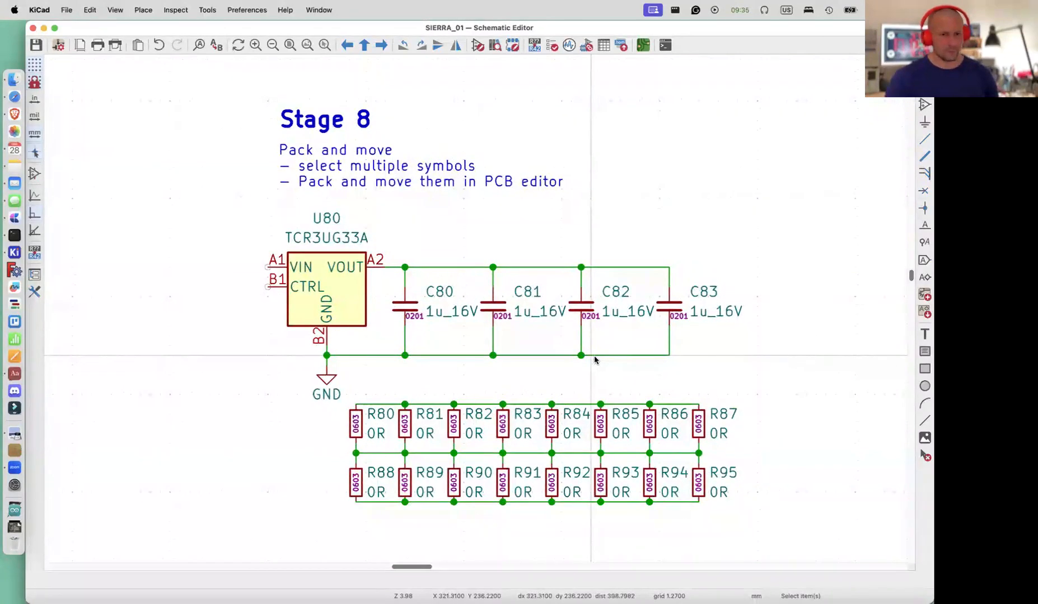
{"action": "scroll", "coordinate": [594, 360], "scroll_direction": "right", "scroll_amount": 1}
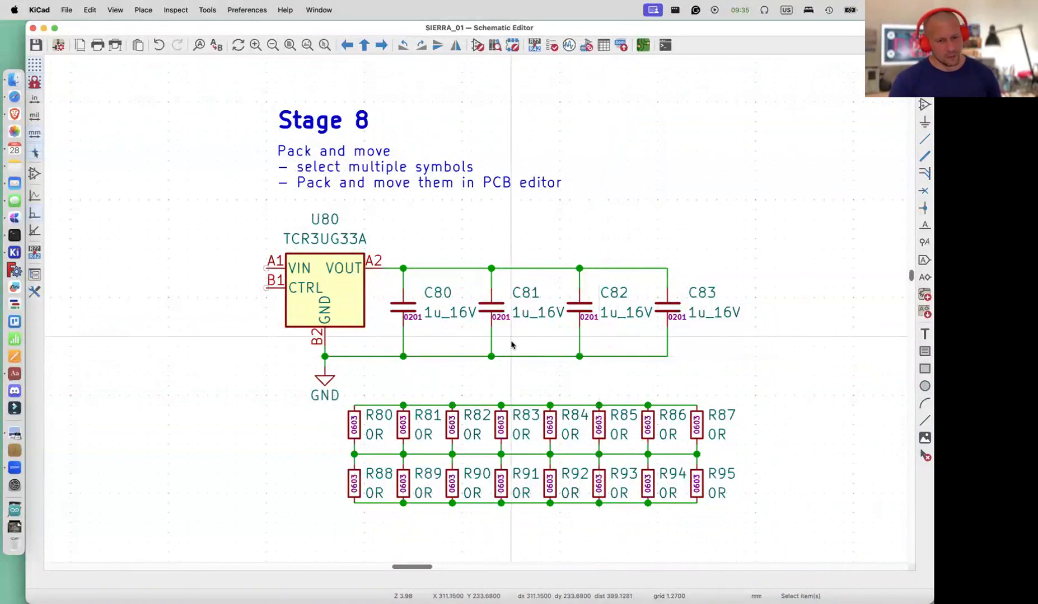
{"action": "scroll", "coordinate": [512, 338], "scroll_direction": "down", "scroll_amount": 1}
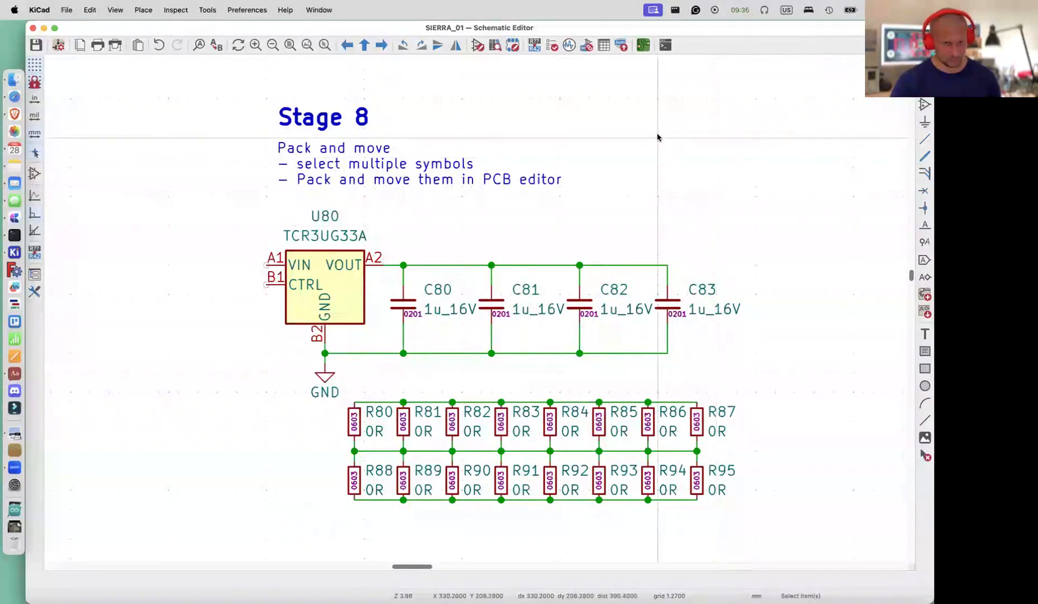
Switch to the PCB Editor and bring the Stage 8 Pack and Move footprints into view
{"action": "left_click", "coordinate": [643, 45]}
{"action": "scroll", "coordinate": [597, 267], "scroll_direction": "right", "scroll_amount": 3}
{"action": "scroll", "coordinate": [598, 267], "scroll_direction": "up", "scroll_amount": 2}
{"action": "scroll", "coordinate": [598, 266], "scroll_direction": "right", "scroll_amount": 2}
{"action": "scroll", "coordinate": [465, 246], "scroll_direction": "up", "scroll_amount": 4}
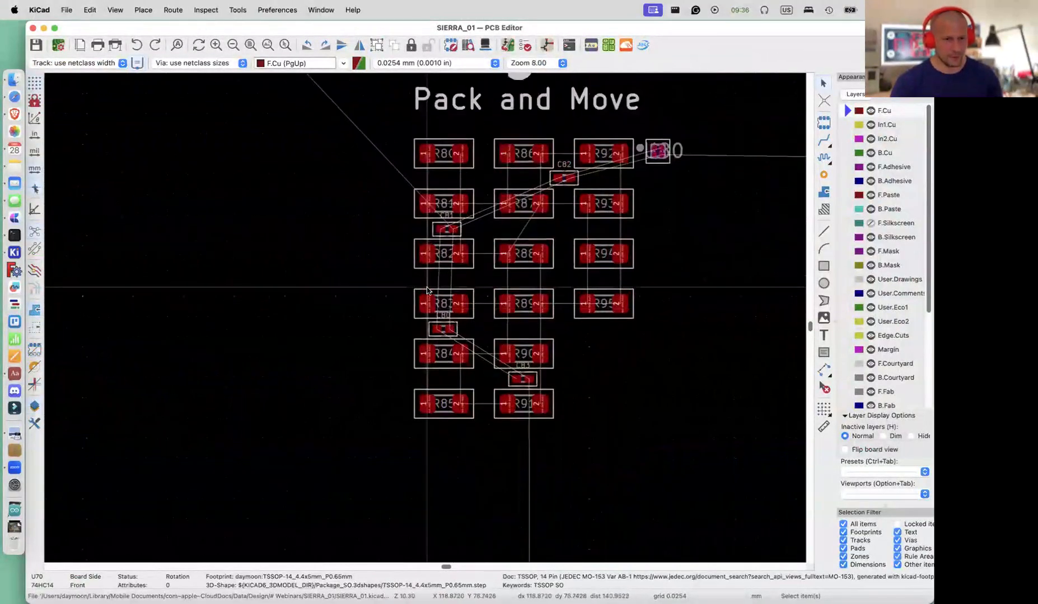
{"action": "scroll", "coordinate": [427, 289], "scroll_direction": "right", "scroll_amount": 2}
{"action": "scroll", "coordinate": [427, 289], "scroll_direction": "up", "scroll_amount": 1}
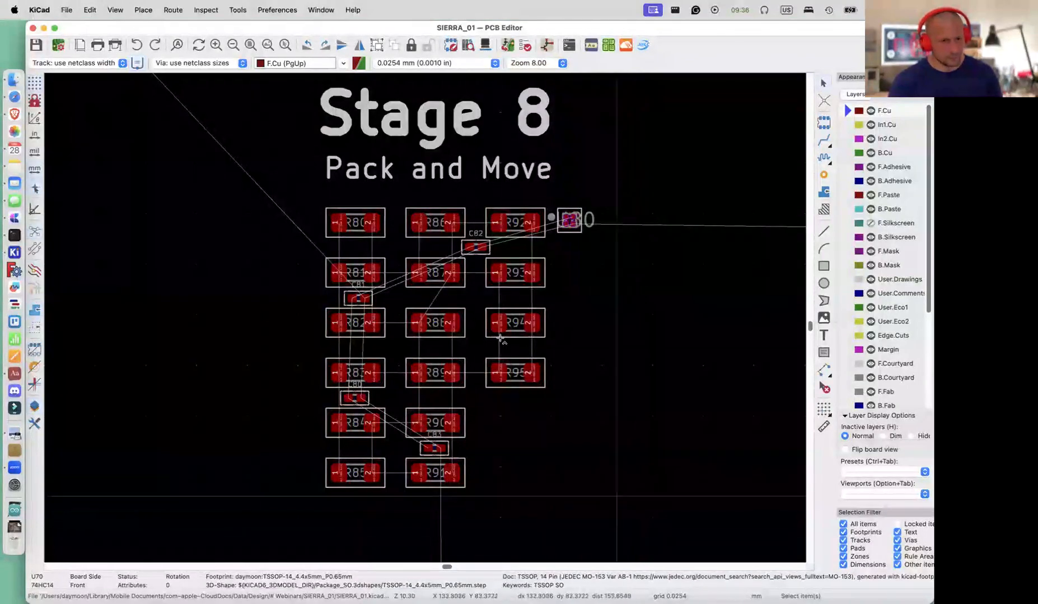
Select regulator U80 and capacitors C80 to C83 in the schematic, and switch to the PCB Editor with them highlighted
{"action": "left_click", "coordinate": [249, 42]}
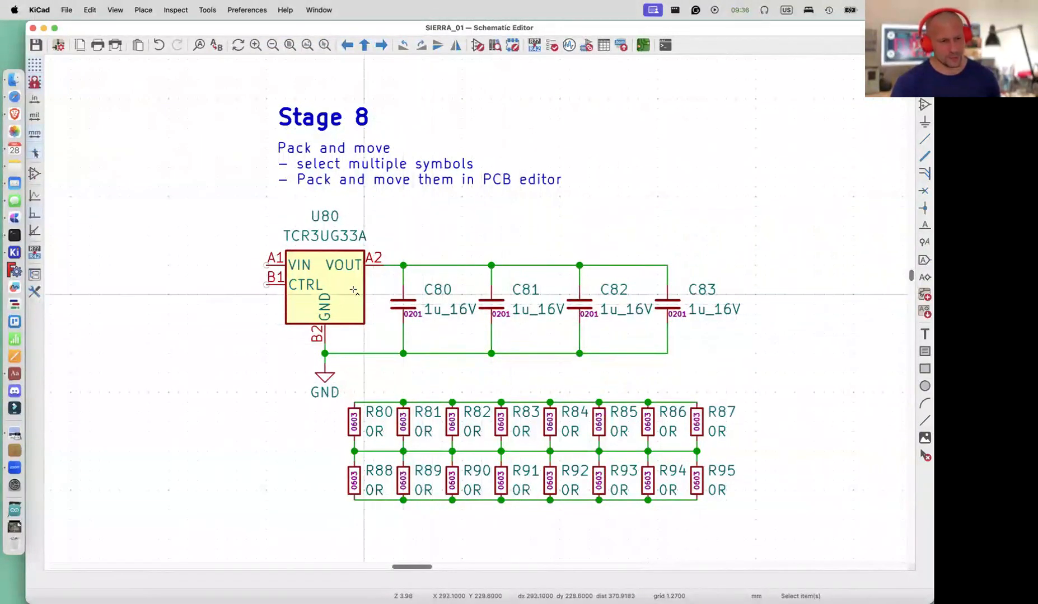
{"action": "left_click", "coordinate": [350, 296]}
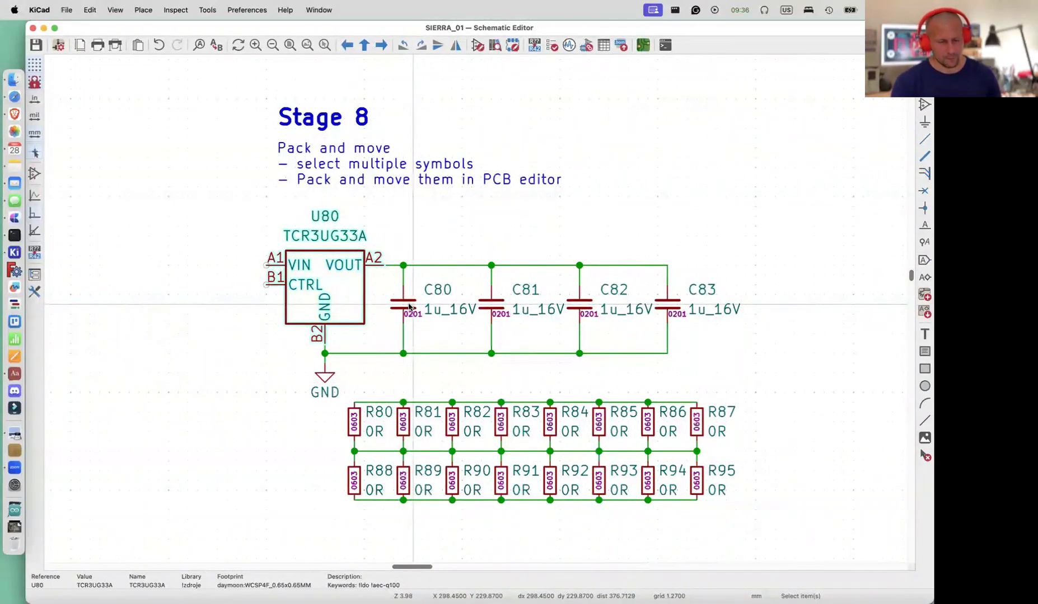
{"action": "left_click", "coordinate": [409, 306], "text": "shift"}
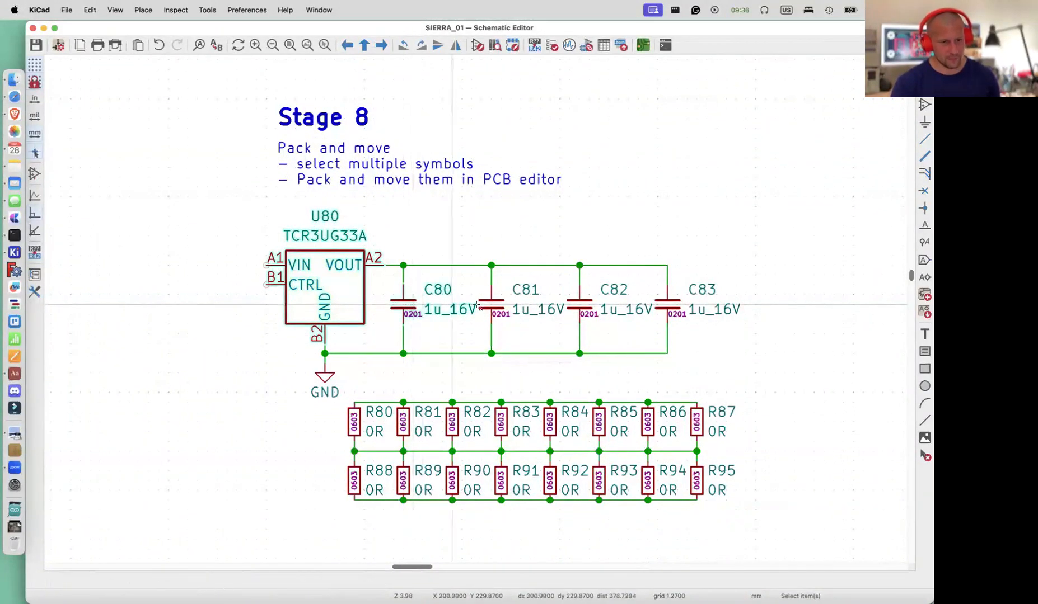
{"action": "left_click", "coordinate": [492, 306], "text": "shift"}
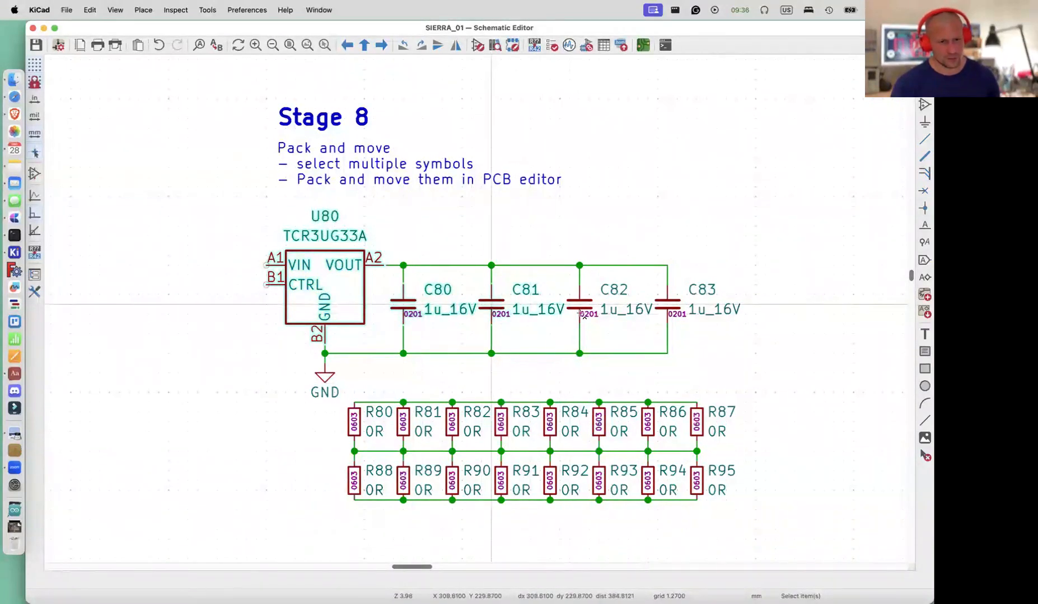
{"action": "left_click", "coordinate": [582, 306], "text": "shift"}
{"action": "left_click", "coordinate": [670, 306], "text": "shift"}
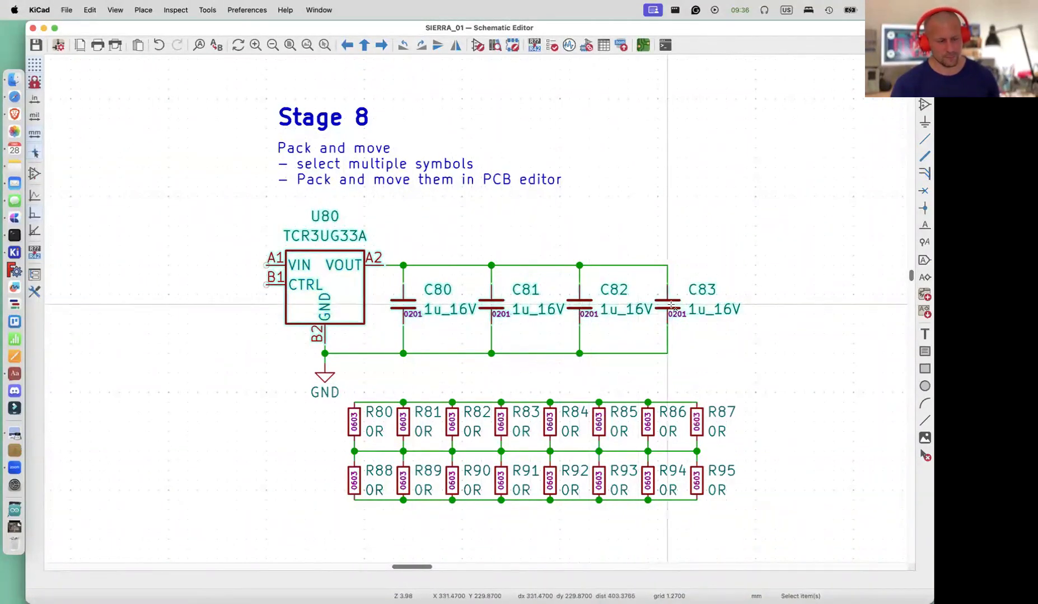
{"action": "left_click", "coordinate": [643, 46]}
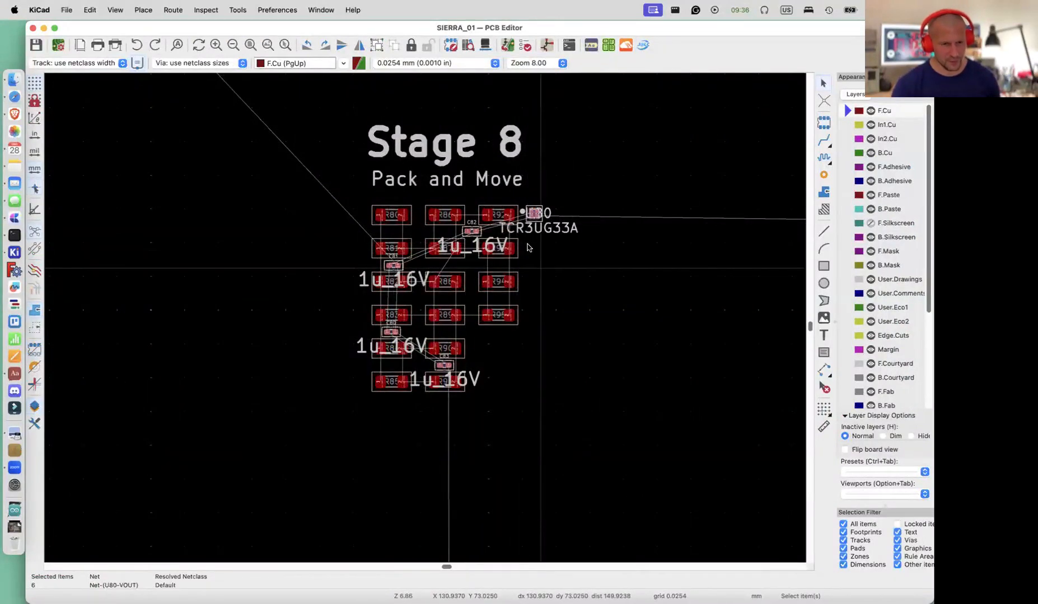
{"action": "left_click", "coordinate": [541, 271]}
{"action": "right_click", "coordinate": [541, 271]}
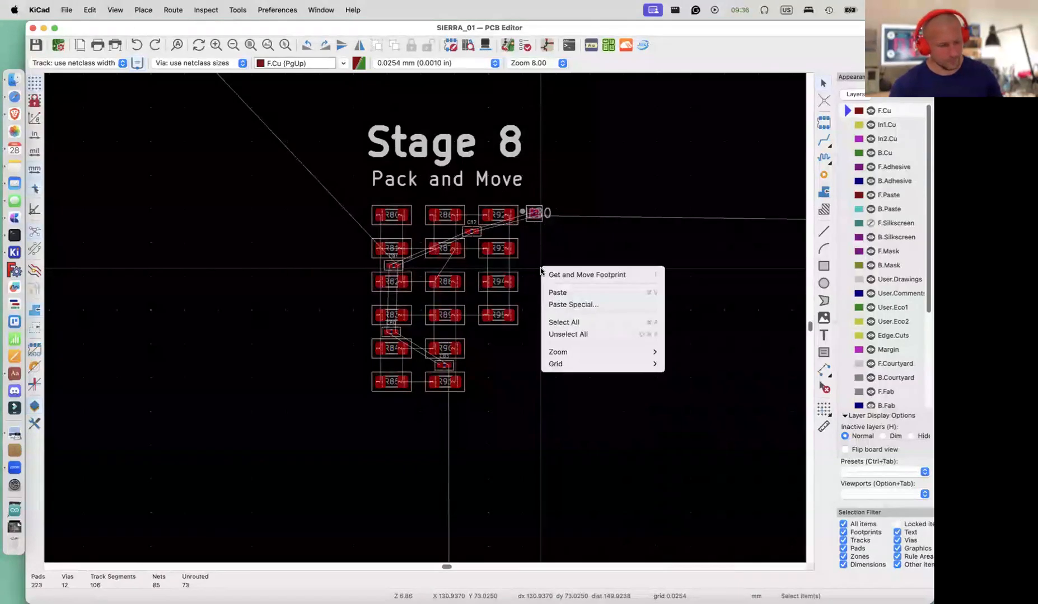
{"action": "left_click", "coordinate": [545, 232]}
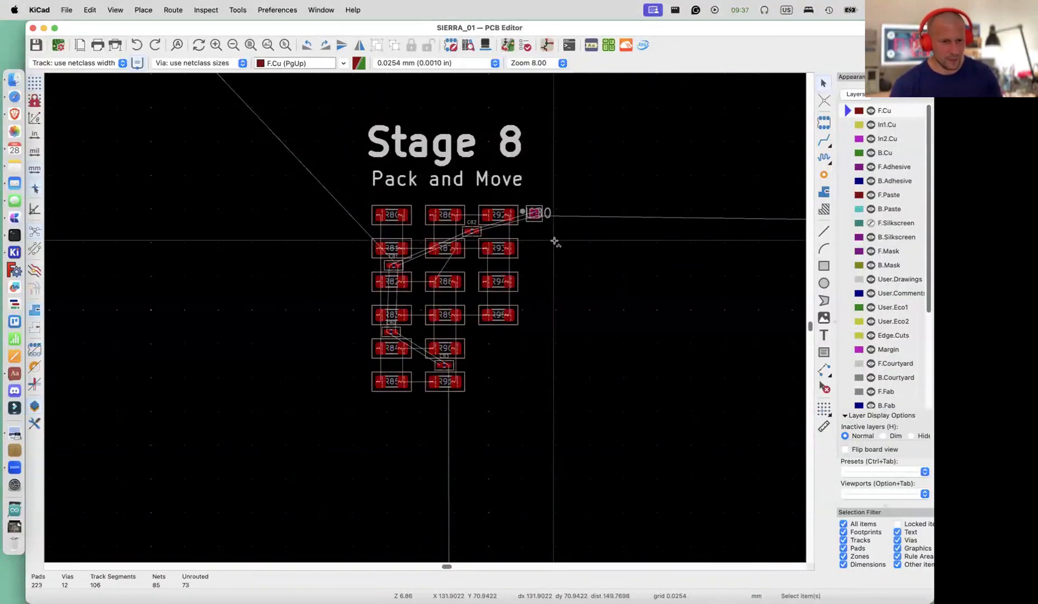
Return to the schematic, reselect U80 with C80, C81, C82 and C83, and go back to the PCB Editor
{"action": "left_click", "coordinate": [237, 9]}
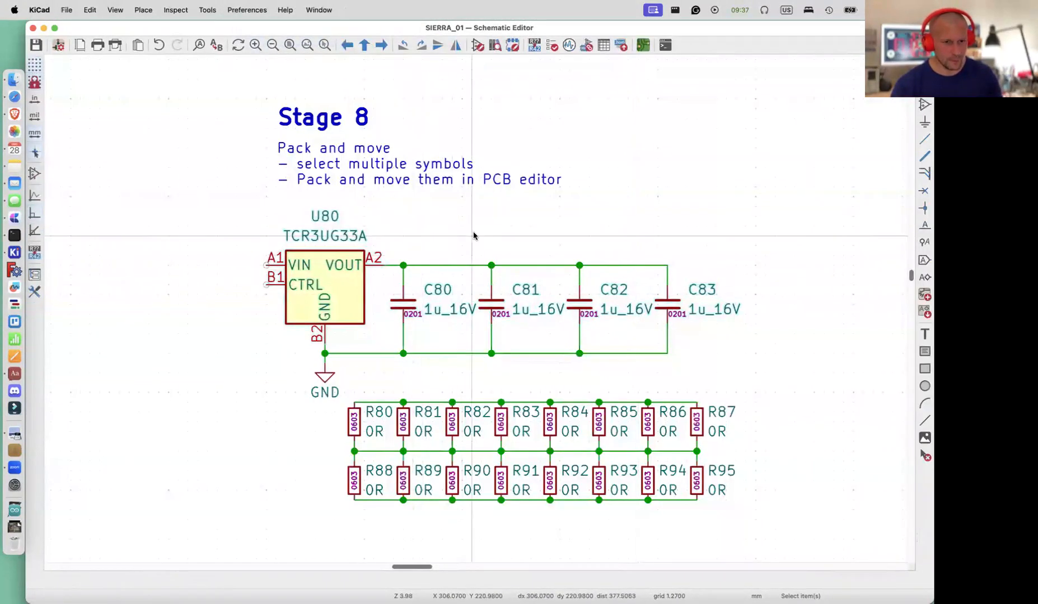
{"action": "left_click", "coordinate": [327, 294]}
{"action": "left_click", "coordinate": [347, 294]}
{"action": "left_click", "coordinate": [405, 305], "text": "shift"}
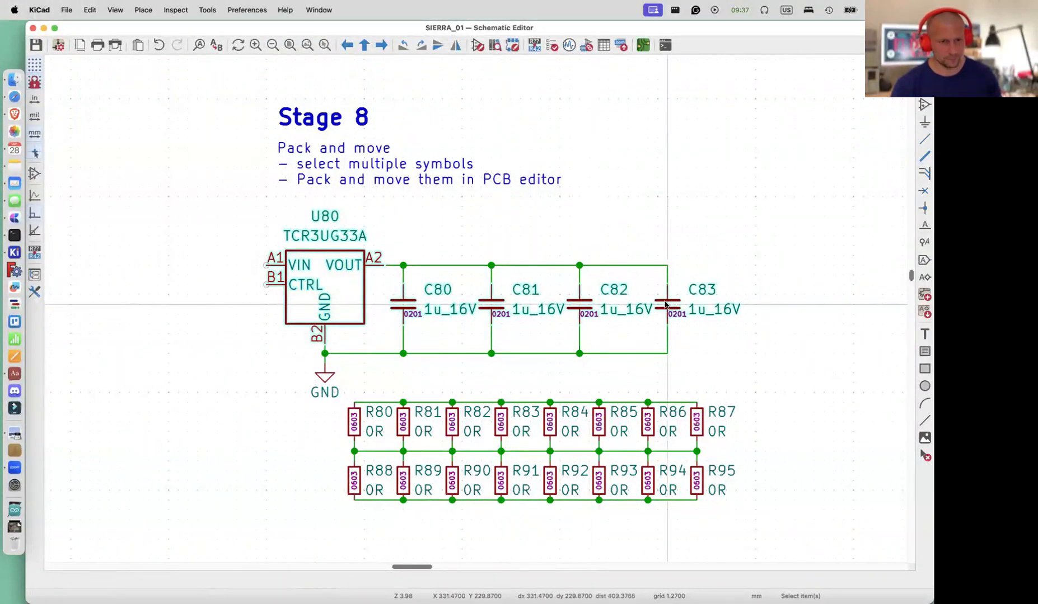
{"action": "left_click", "coordinate": [643, 45]}
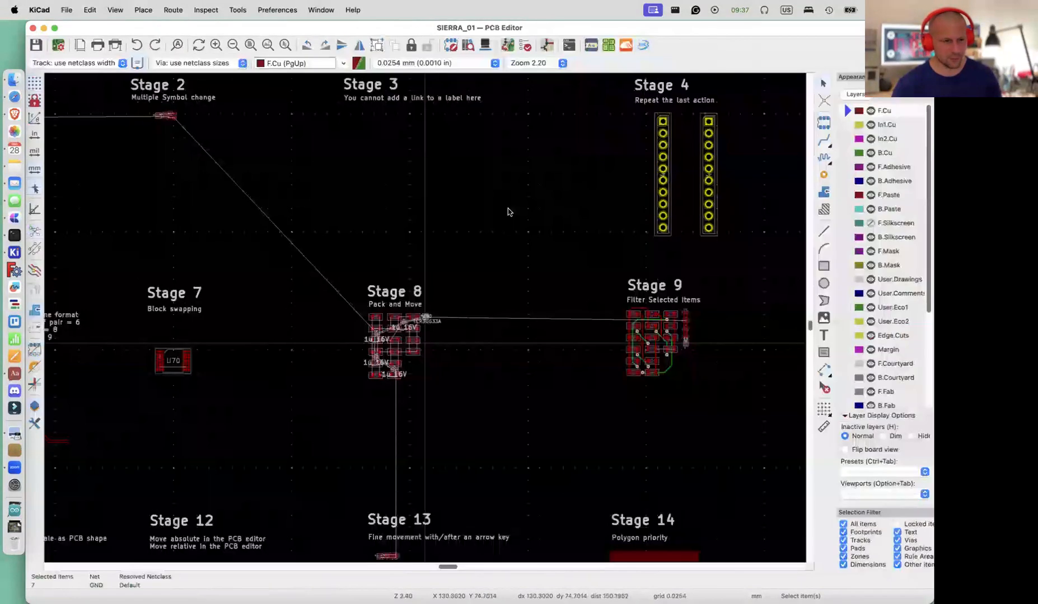
Pack and move the selected U80 and C80 to C83 footprints into the empty area to the right of the Stage 8 resistor array
{"action": "scroll", "coordinate": [469, 336], "scroll_direction": "up", "scroll_amount": 5}
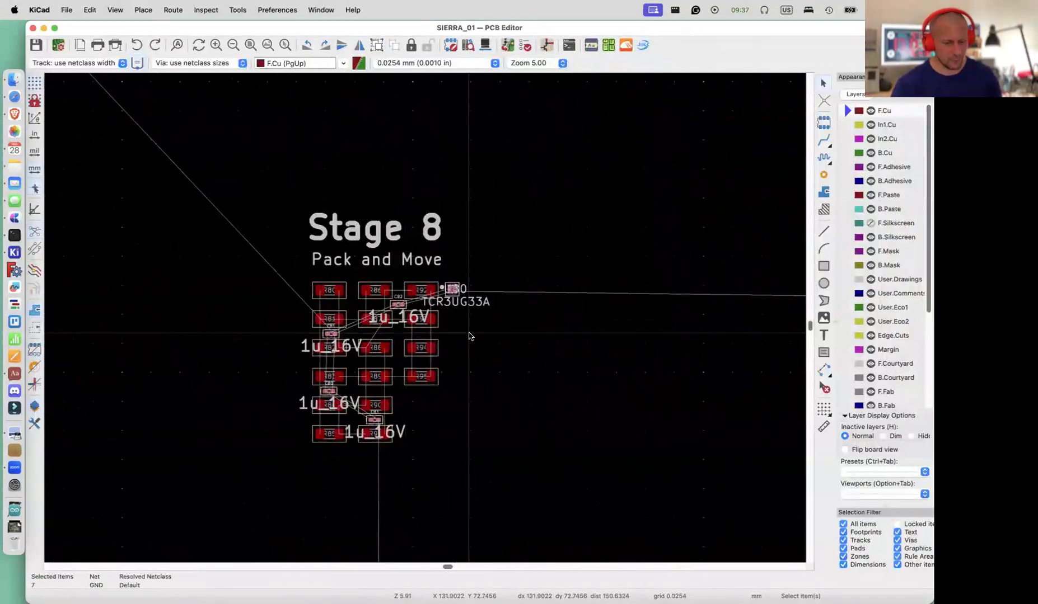
{"action": "right_click", "coordinate": [469, 336]}
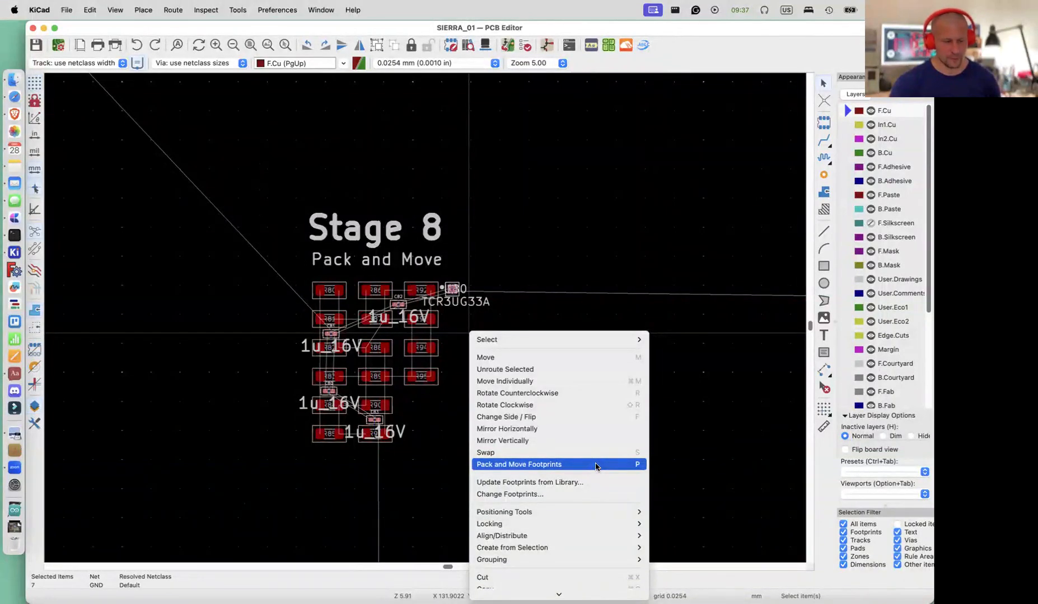
{"action": "left_click", "coordinate": [595, 465]}
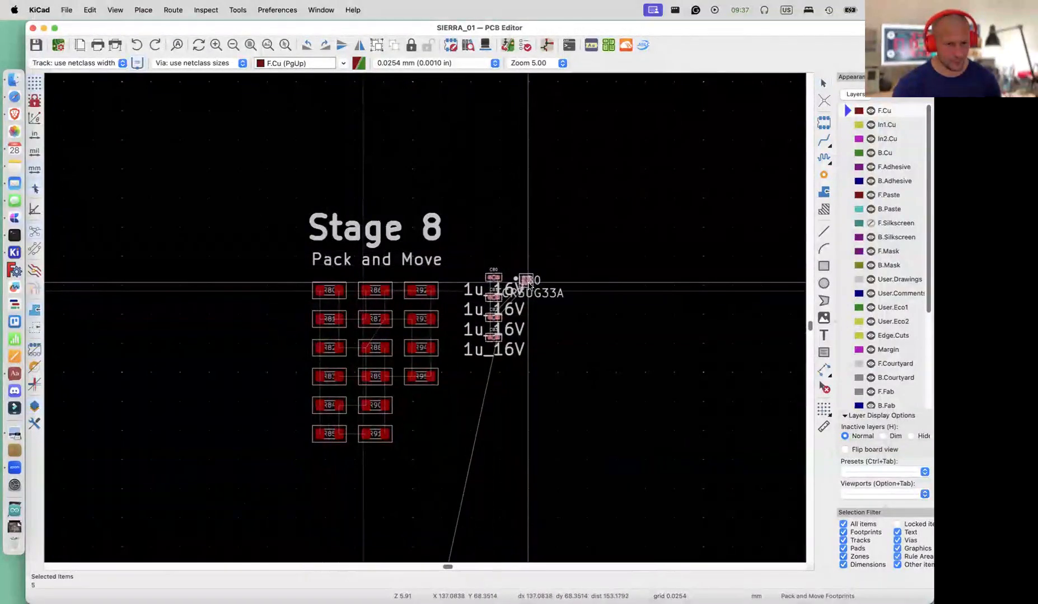
{"action": "scroll", "coordinate": [529, 285], "scroll_direction": "down", "scroll_amount": 4}
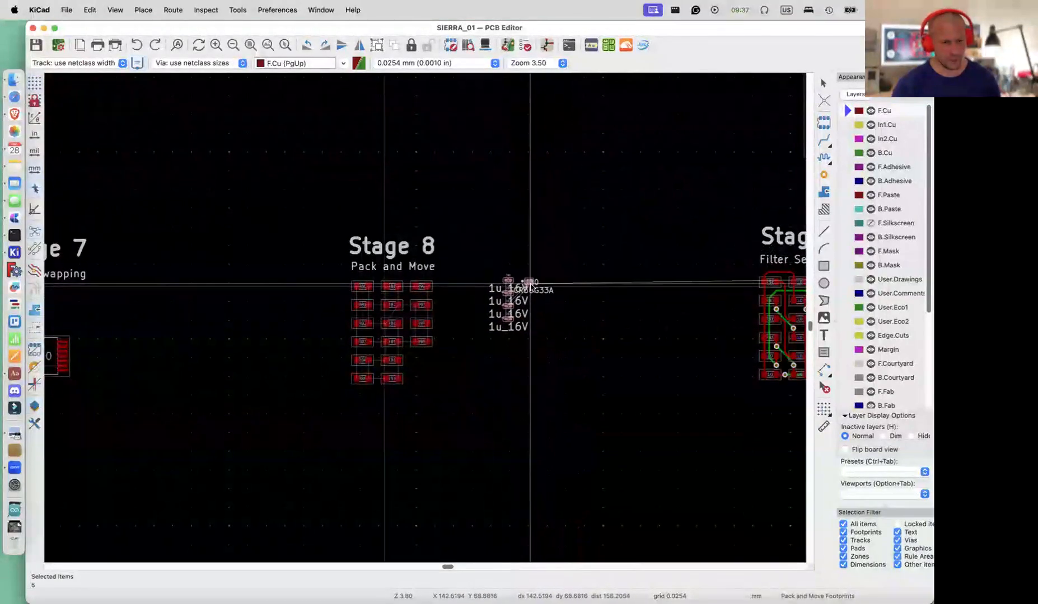
{"action": "left_click", "coordinate": [532, 288]}
{"action": "scroll", "coordinate": [548, 296], "scroll_direction": "up", "scroll_amount": 2}
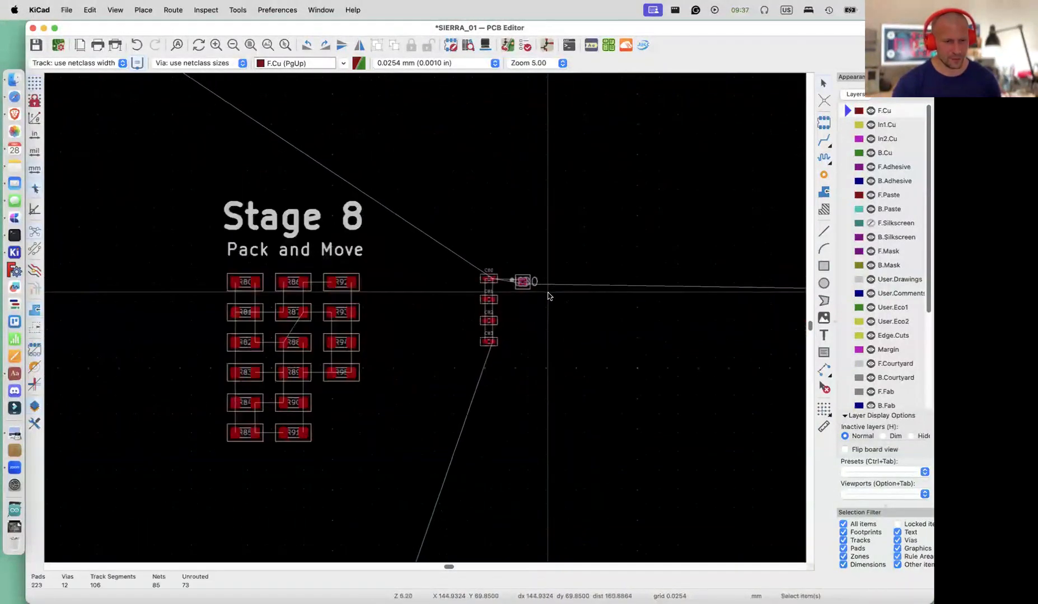
Move the packed group of U80 and C80 to C83 to just below R95, beside R90 and R91
{"action": "scroll", "coordinate": [548, 297], "scroll_direction": "up", "scroll_amount": 3}
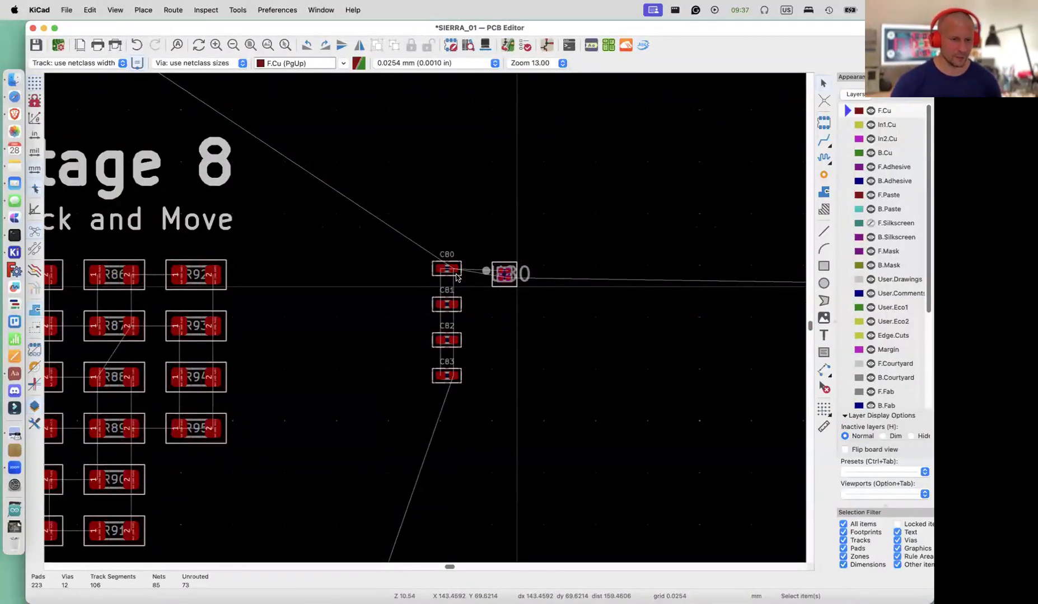
{"action": "scroll", "coordinate": [456, 277], "scroll_direction": "down", "scroll_amount": 3}
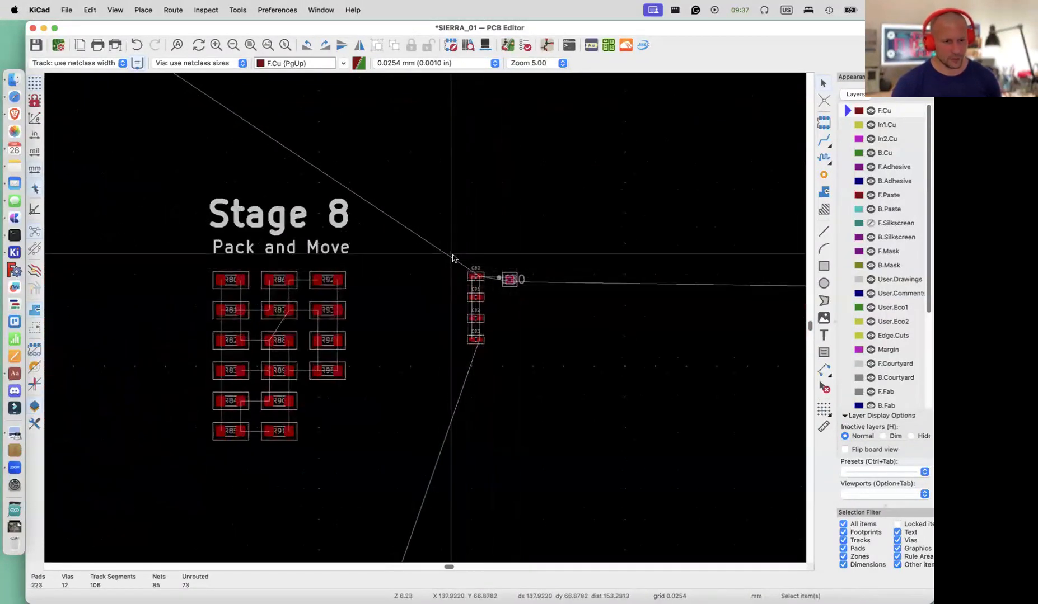
{"action": "left_click_drag", "start_coordinate": [451, 264], "coordinate": [533, 363]}
{"action": "key", "text": "m"}
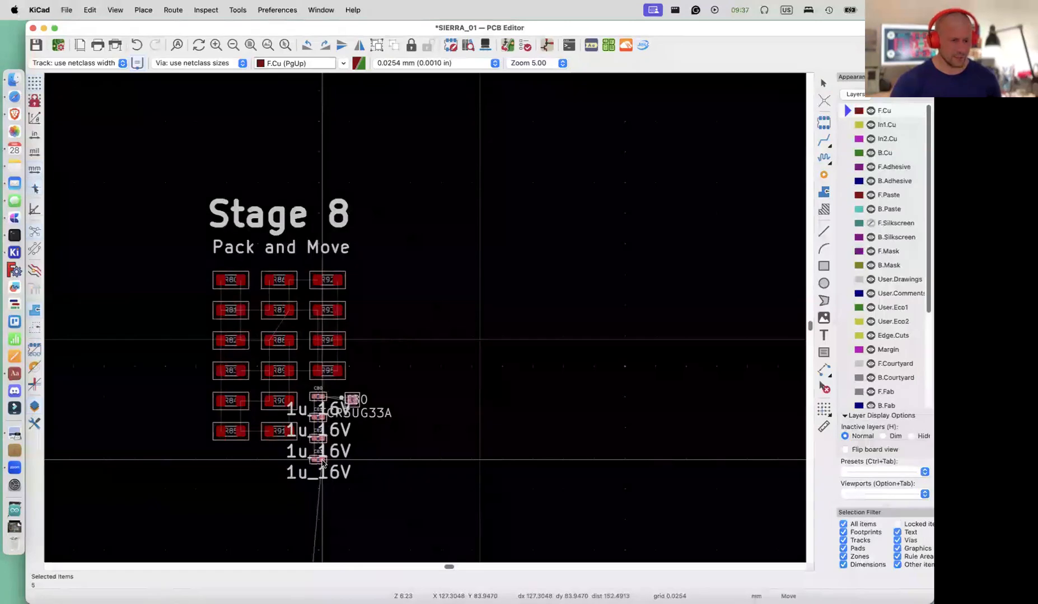
{"action": "left_click", "coordinate": [324, 460]}
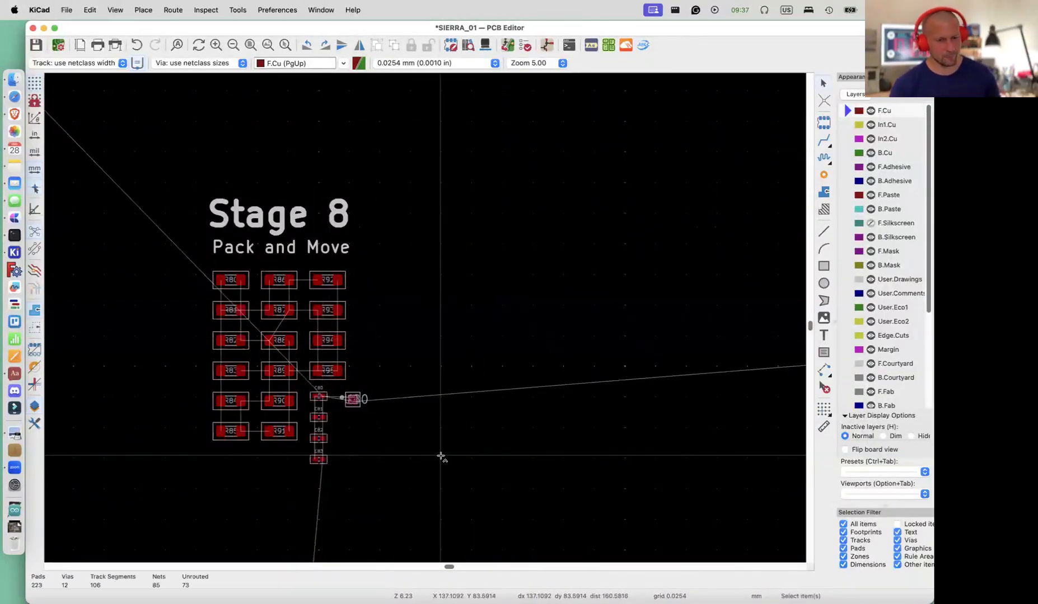
Switch to the Schematic Editor and go to the Stage 9 Filter Selected Items section with U90, its capacitors and resistors
{"action": "left_click", "coordinate": [239, 9]}
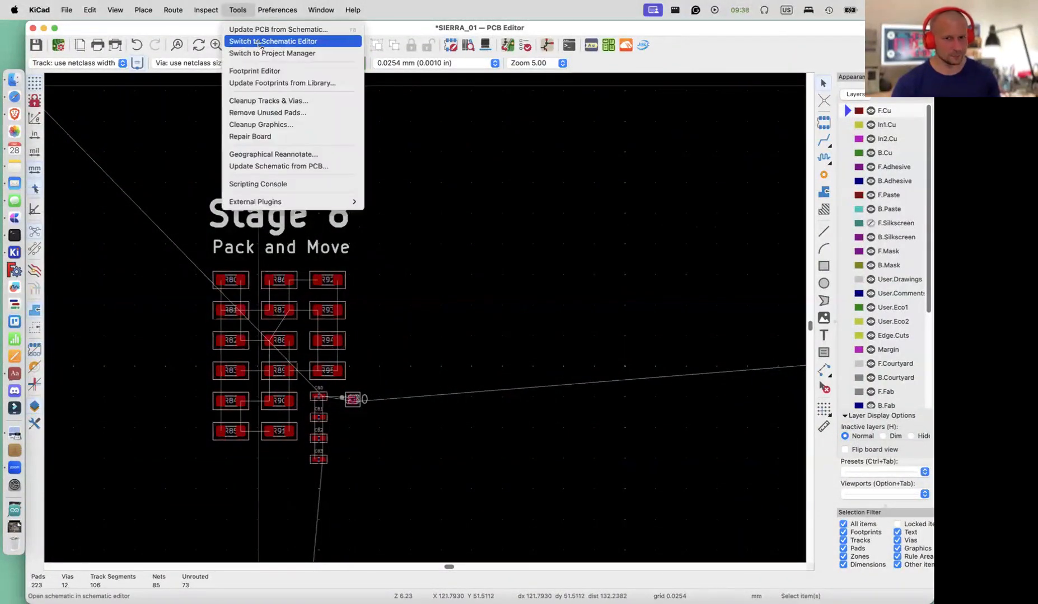
{"action": "left_click", "coordinate": [261, 41]}
{"action": "scroll", "coordinate": [525, 242], "scroll_direction": "right", "scroll_amount": 10}
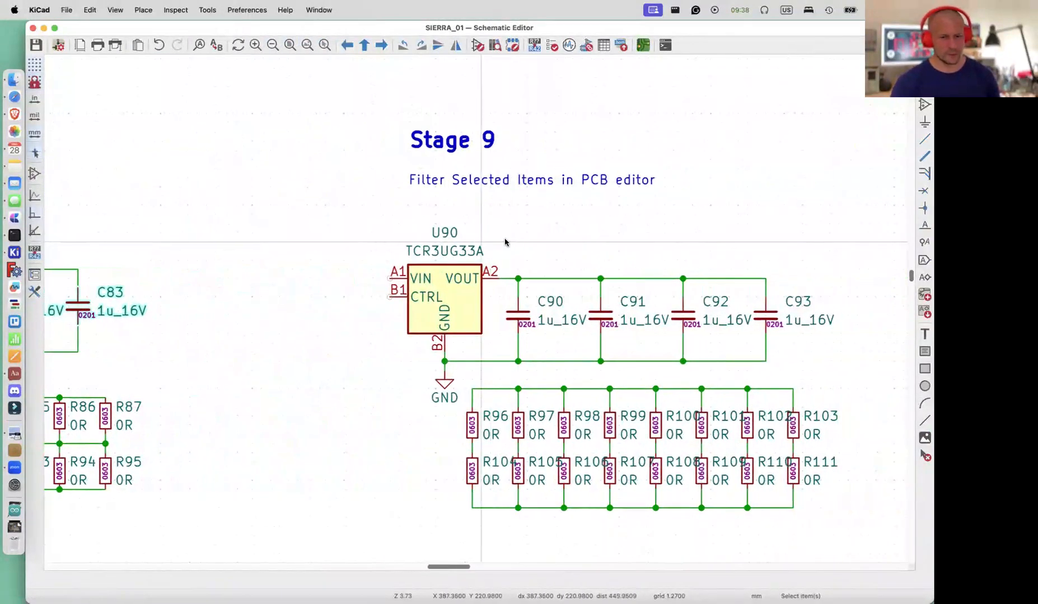
{"action": "scroll", "coordinate": [505, 242], "scroll_direction": "right", "scroll_amount": 1}
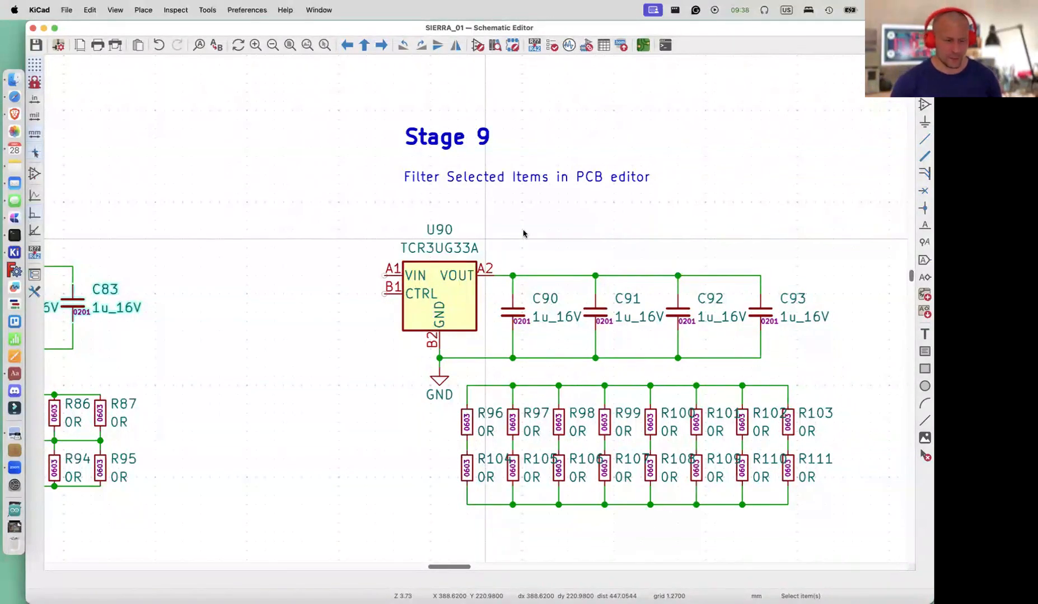
{"action": "scroll", "coordinate": [579, 234], "scroll_direction": "right", "scroll_amount": 5}
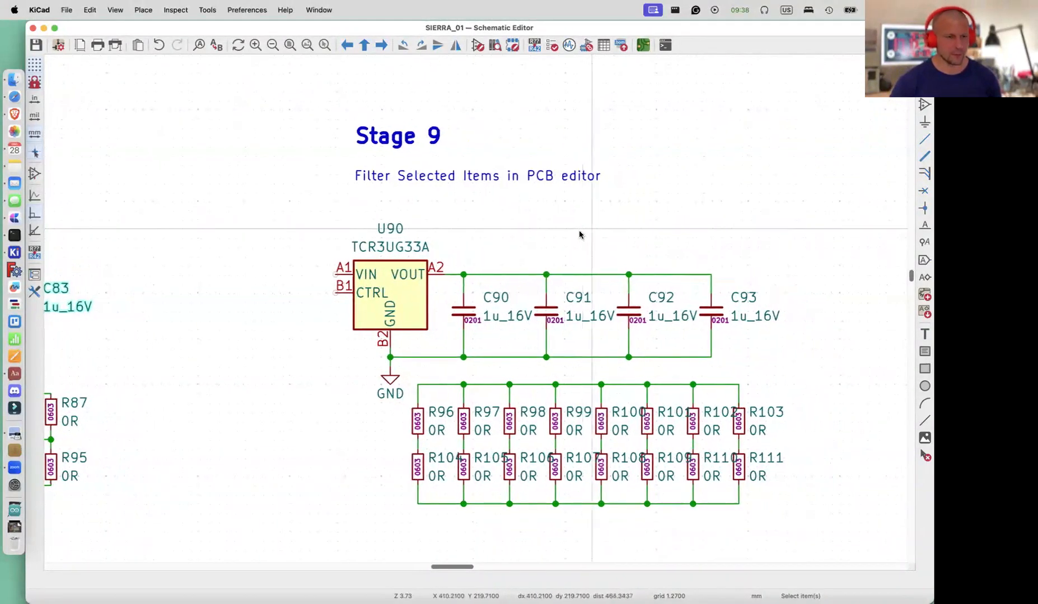
{"action": "scroll", "coordinate": [582, 234], "scroll_direction": "right", "scroll_amount": 3}
{"action": "scroll", "coordinate": [587, 235], "scroll_direction": "right", "scroll_amount": 1}
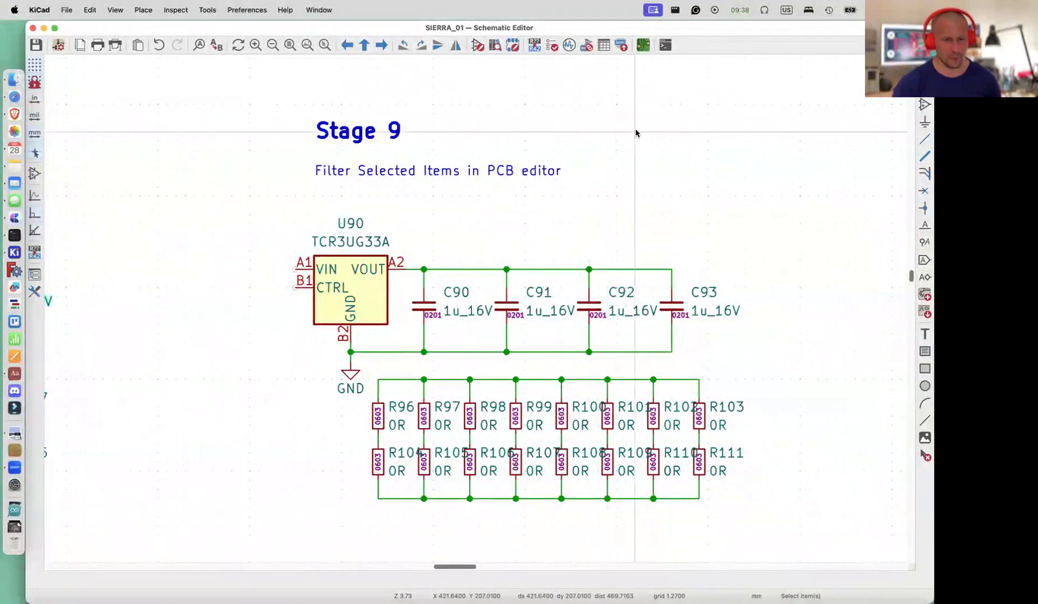
Switch to the PCB Editor and bring the Stage 9 Filter Selected Items footprints, tracks and vias into close view
{"action": "left_click", "coordinate": [643, 51]}
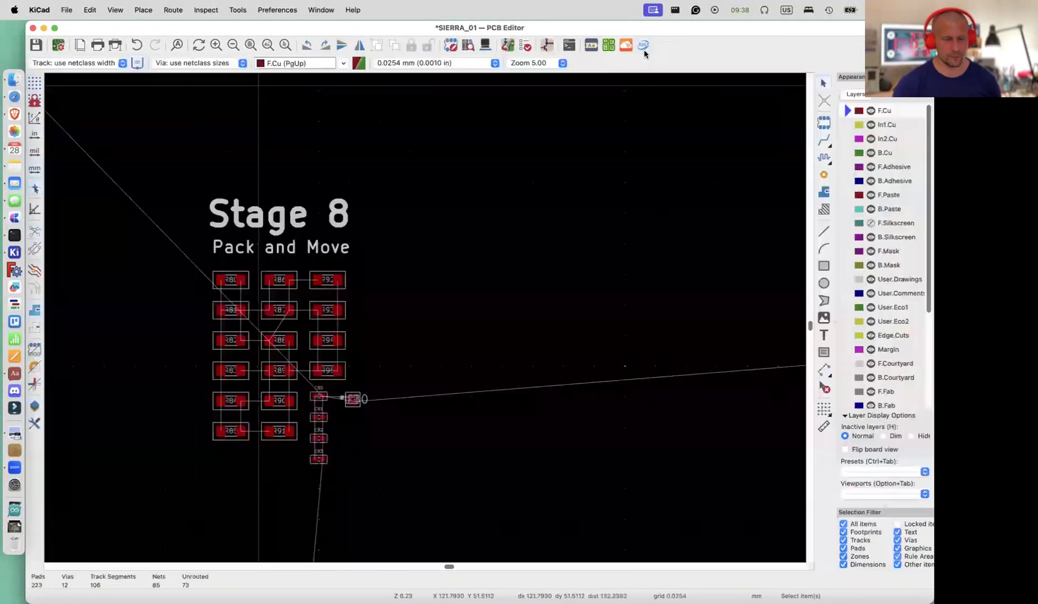
{"action": "scroll", "coordinate": [590, 278], "scroll_direction": "right", "scroll_amount": 10}
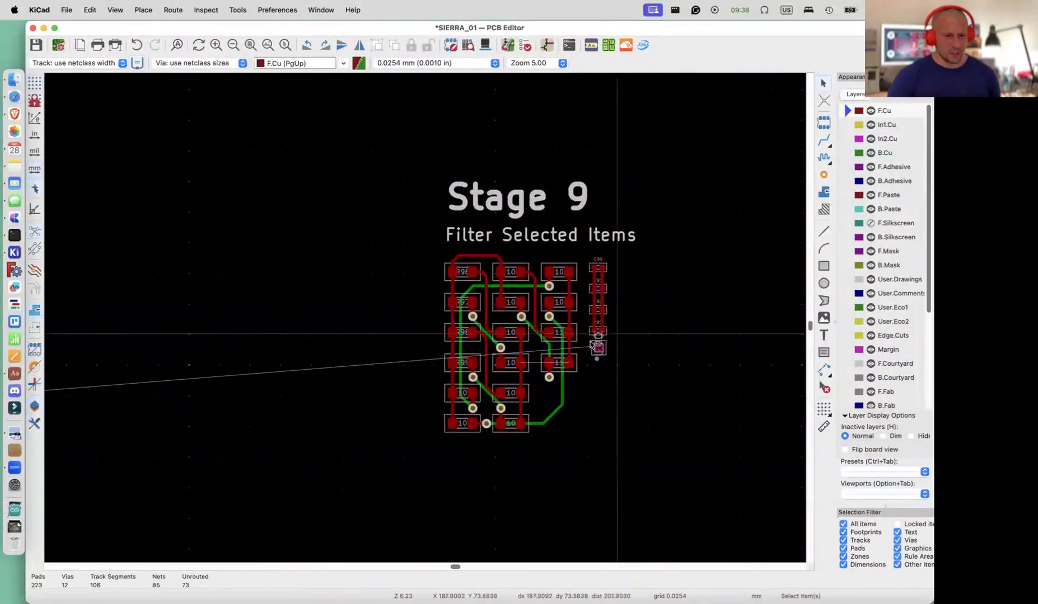
{"action": "scroll", "coordinate": [595, 341], "scroll_direction": "up", "scroll_amount": 3}
{"action": "scroll", "coordinate": [582, 348], "scroll_direction": "up", "scroll_amount": 1}
{"action": "scroll", "coordinate": [582, 348], "scroll_direction": "up", "scroll_amount": 3}
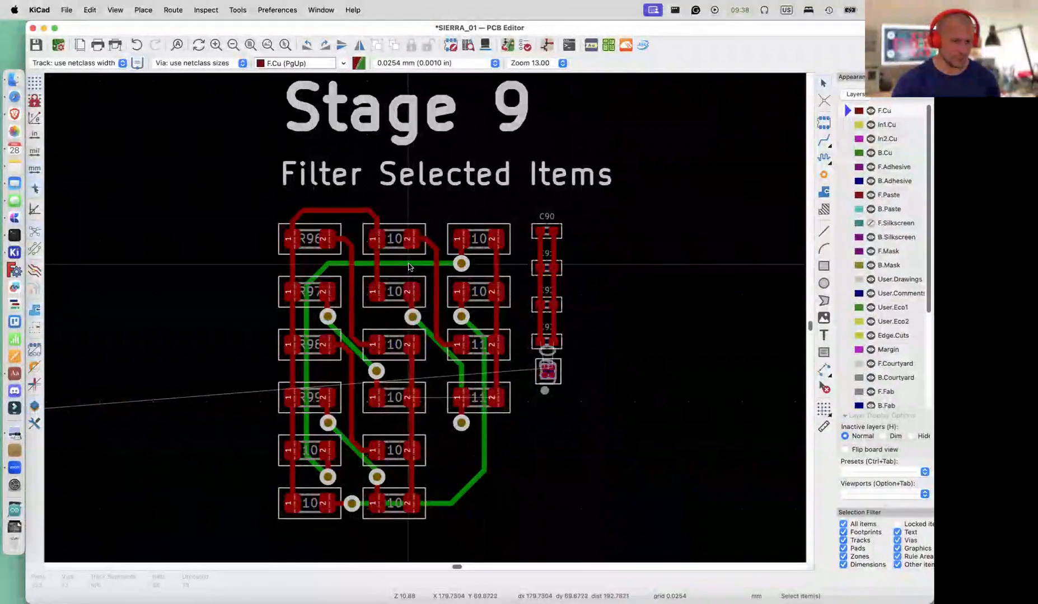
Select individual B.Cu tracks among the Stage 9 resistors, expand one selection to its whole connection, and clear the selection
{"action": "left_click", "coordinate": [409, 263]}
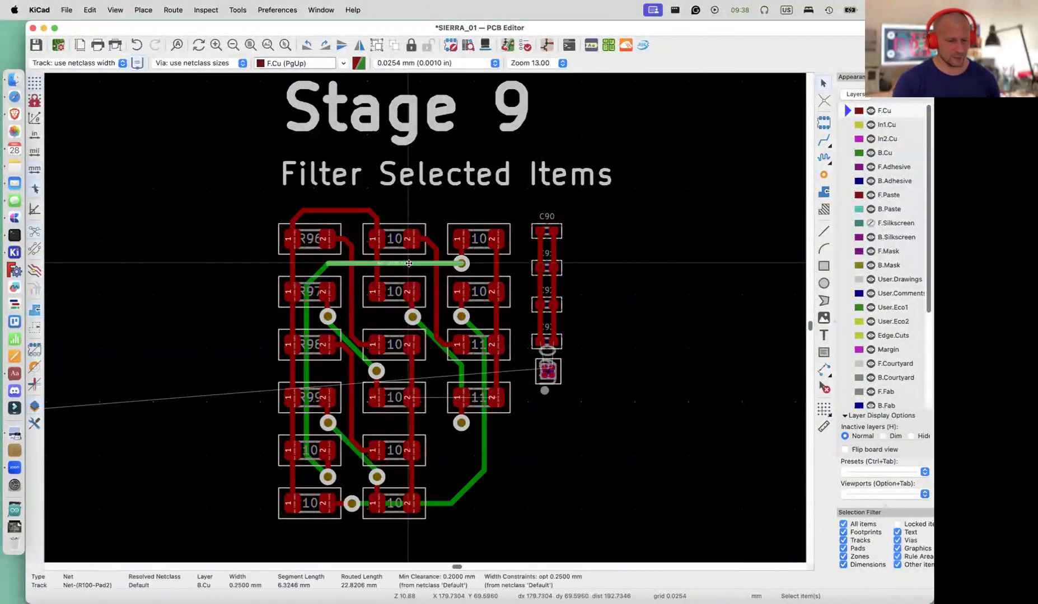
{"action": "key", "text": "u"}
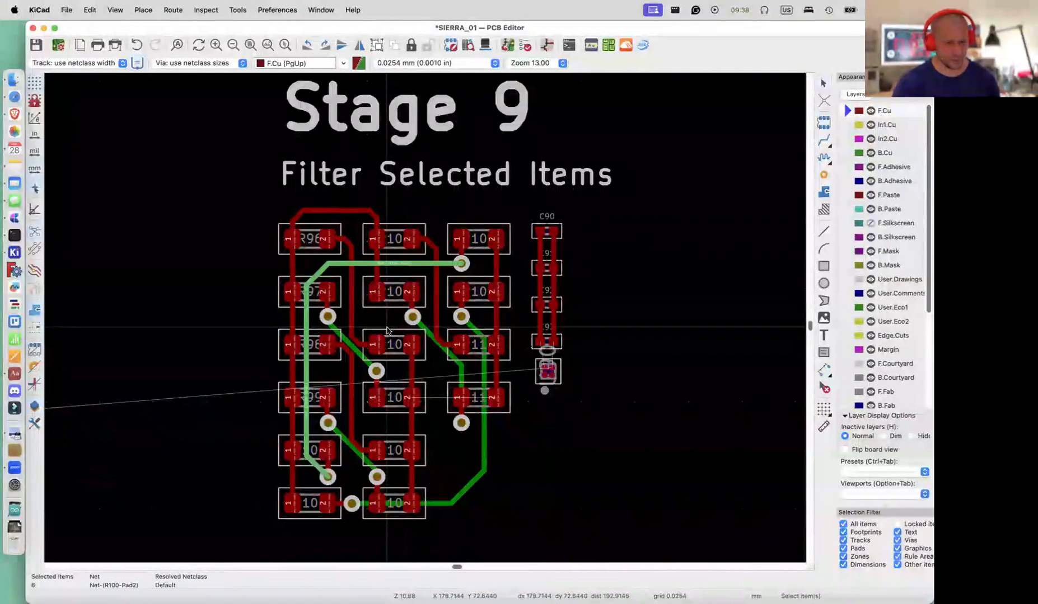
{"action": "left_click", "coordinate": [353, 345]}
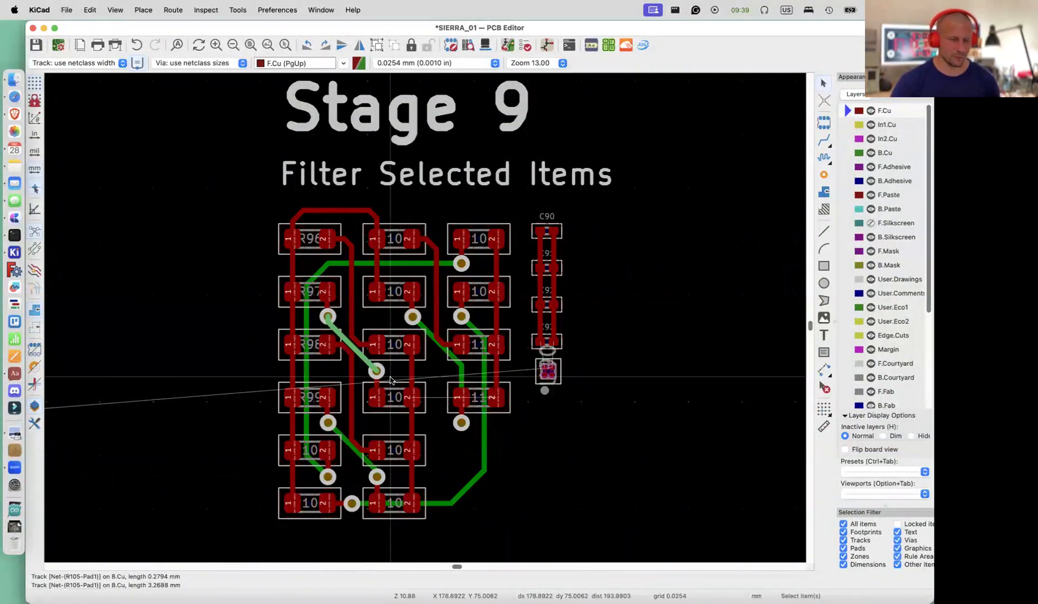
{"action": "left_click", "coordinate": [579, 323]}
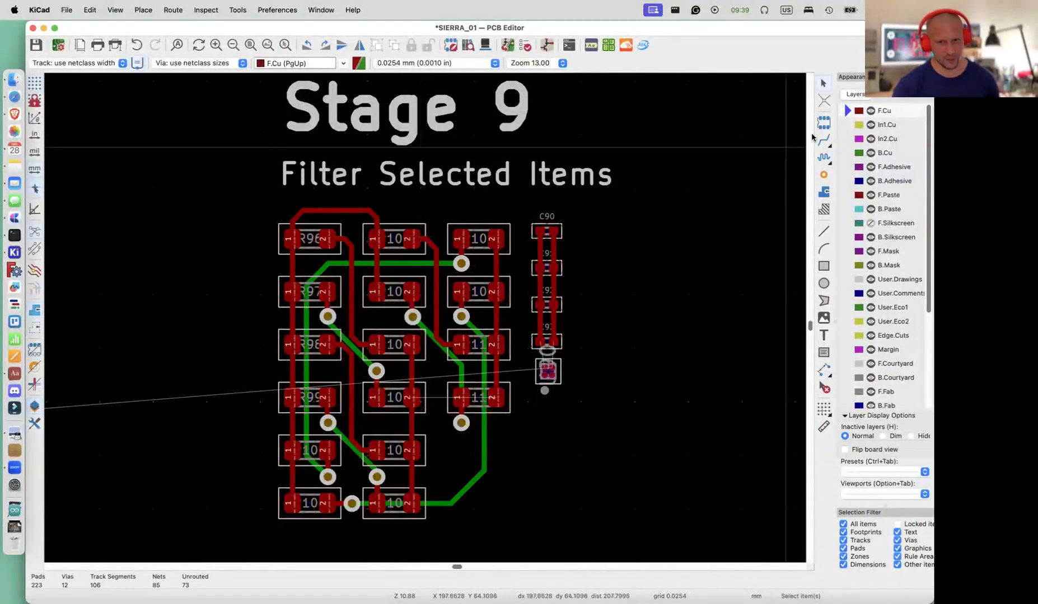
Hide the F.Cu layer and select everything in the Stage 9 block, including its footprints, vias, remaining tracks and text
{"action": "left_click", "coordinate": [870, 112]}
{"action": "left_click_drag", "start_coordinate": [234, 199], "coordinate": [603, 555]}
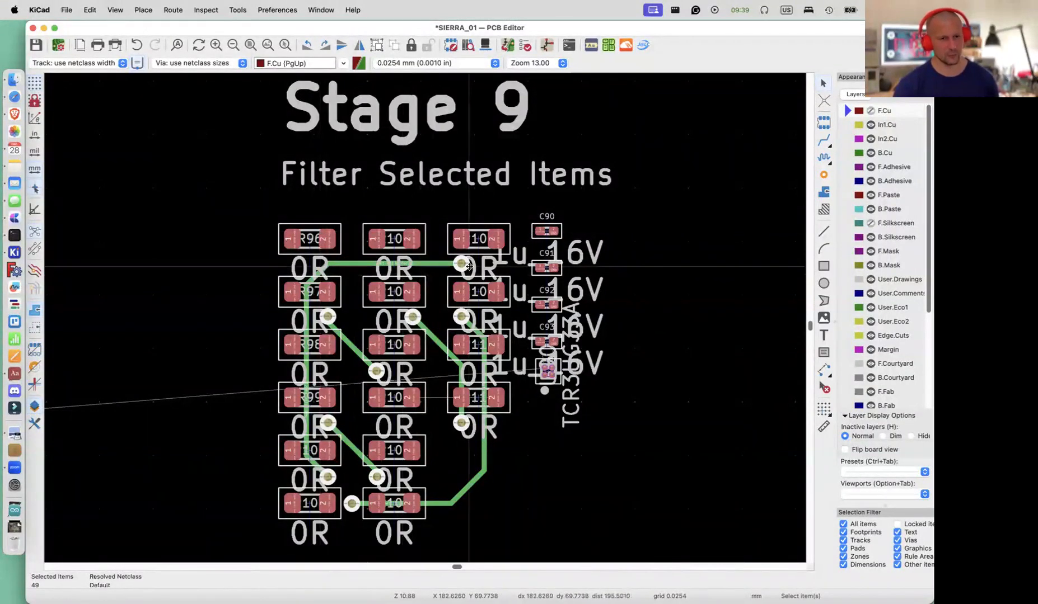
{"action": "left_click", "coordinate": [702, 232]}
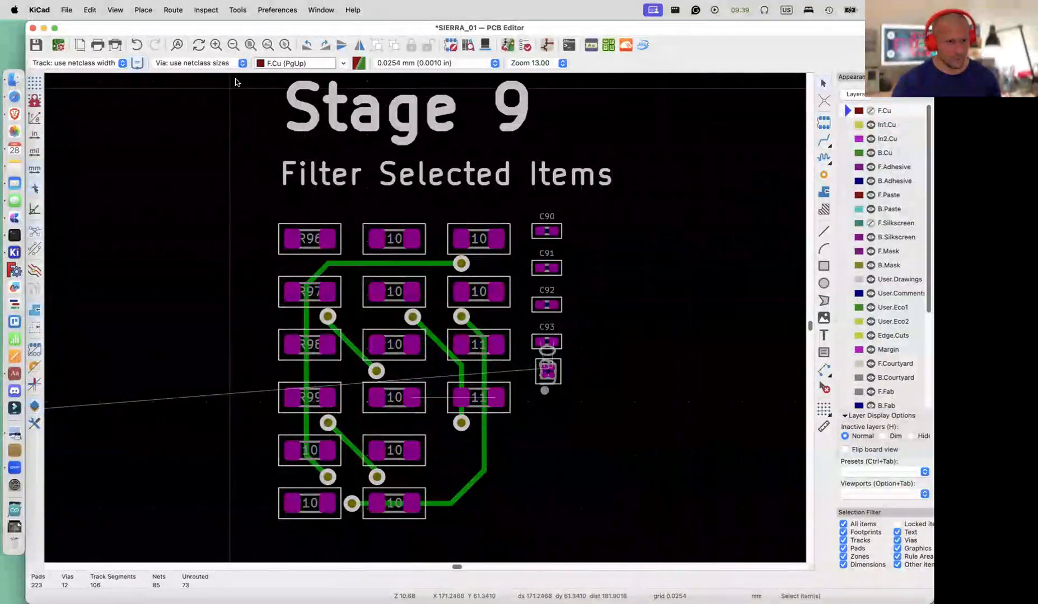
{"action": "left_click_drag", "start_coordinate": [235, 82], "coordinate": [630, 533]}
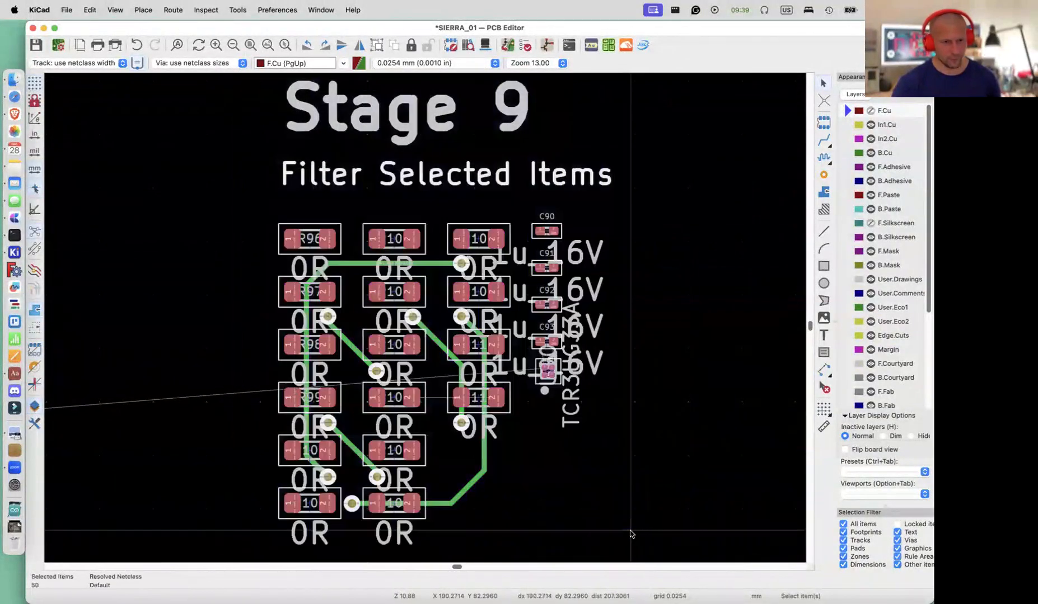
Filter the selected Stage 9 items so that only tracks are included
{"action": "right_click", "coordinate": [481, 237]}
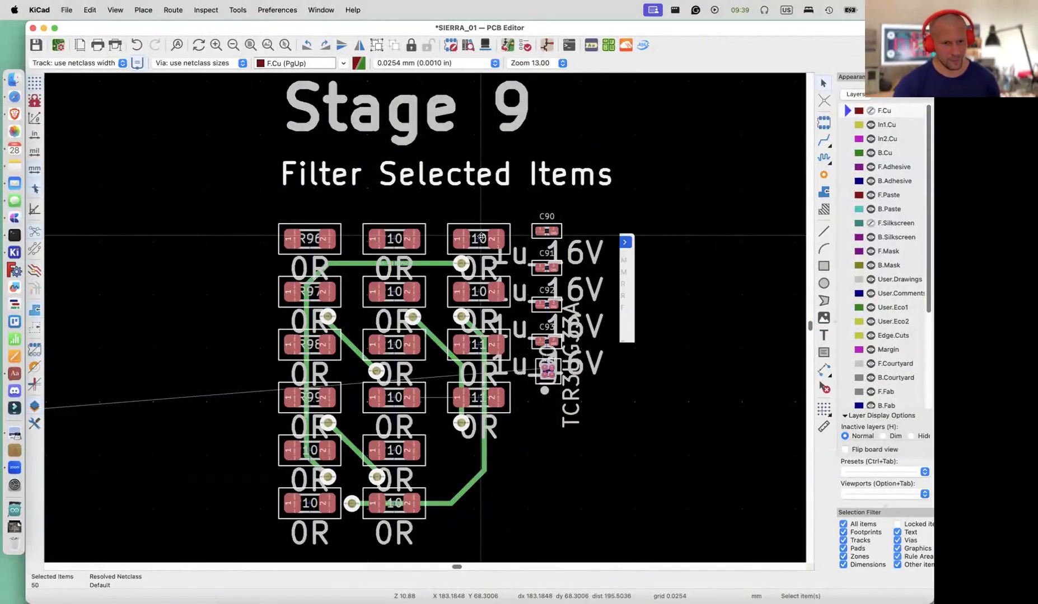
{"action": "mouse_move", "coordinate": [525, 244]}
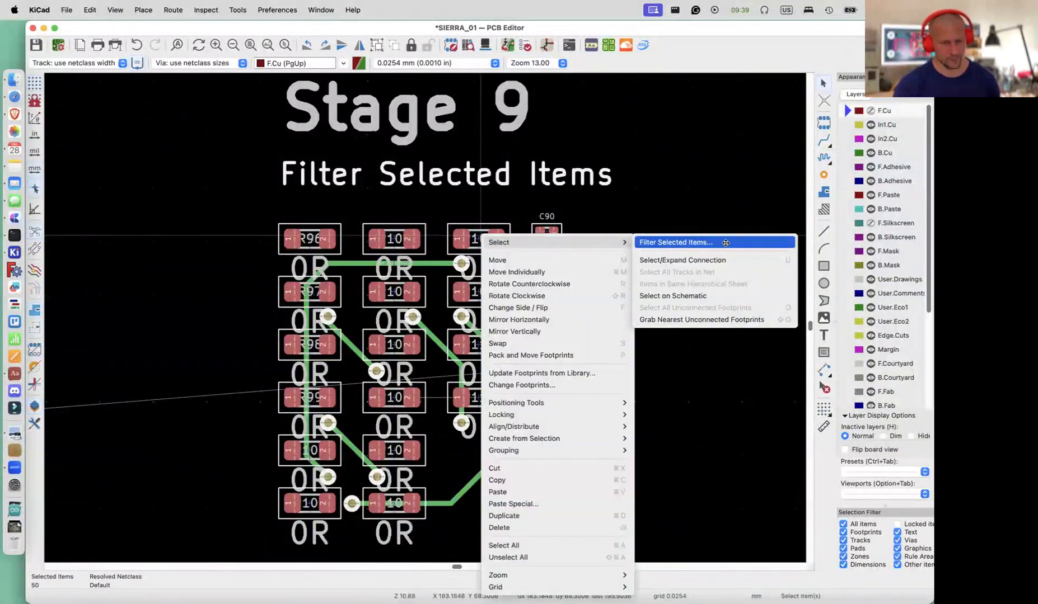
{"action": "left_click", "coordinate": [725, 242]}
{"action": "left_click_drag", "start_coordinate": [665, 241], "coordinate": [685, 136]}
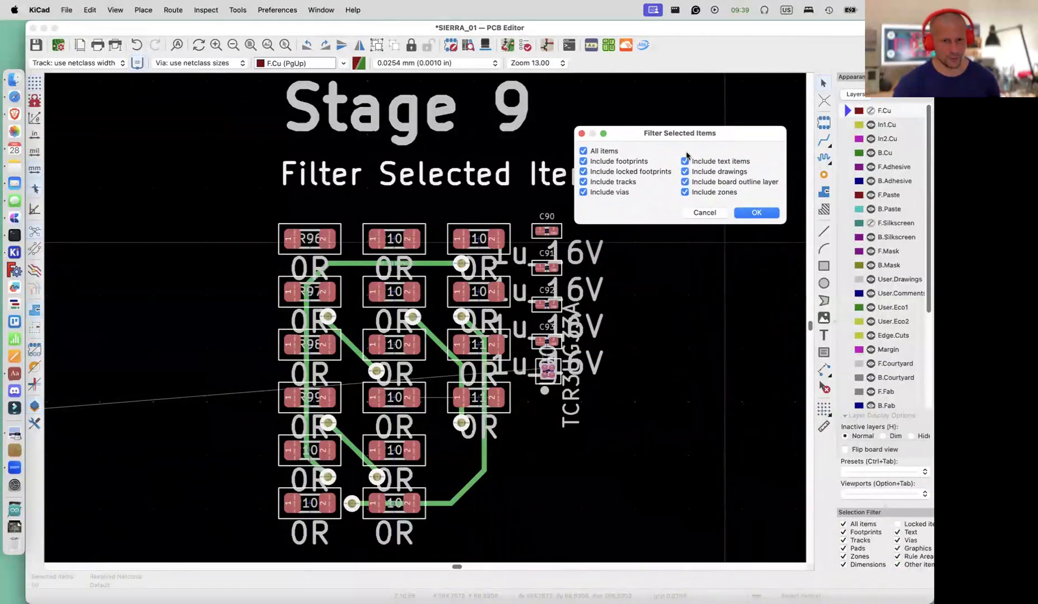
{"action": "left_click", "coordinate": [596, 154]}
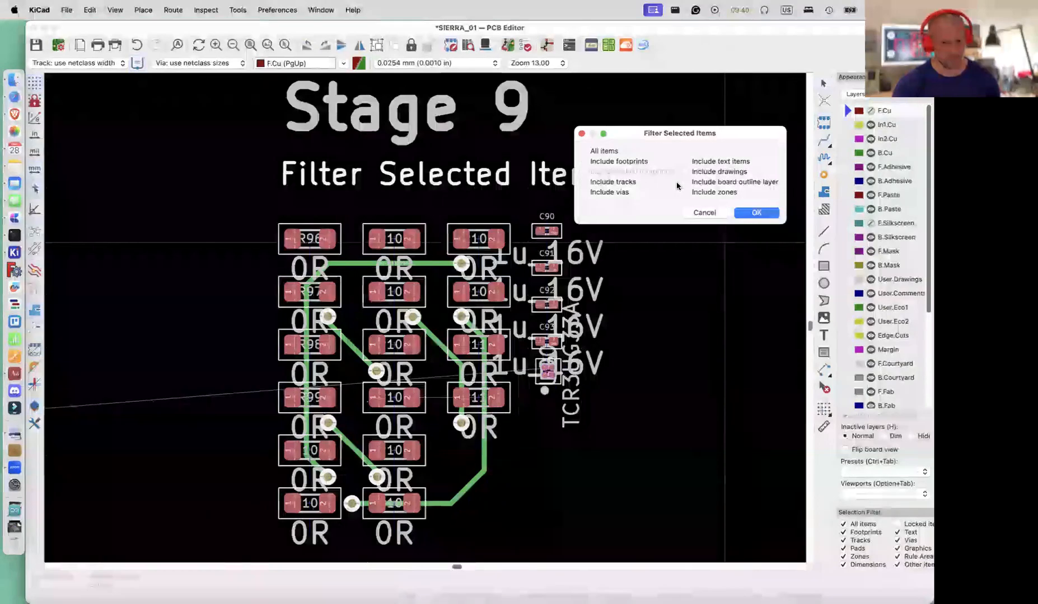
{"action": "left_click", "coordinate": [584, 184]}
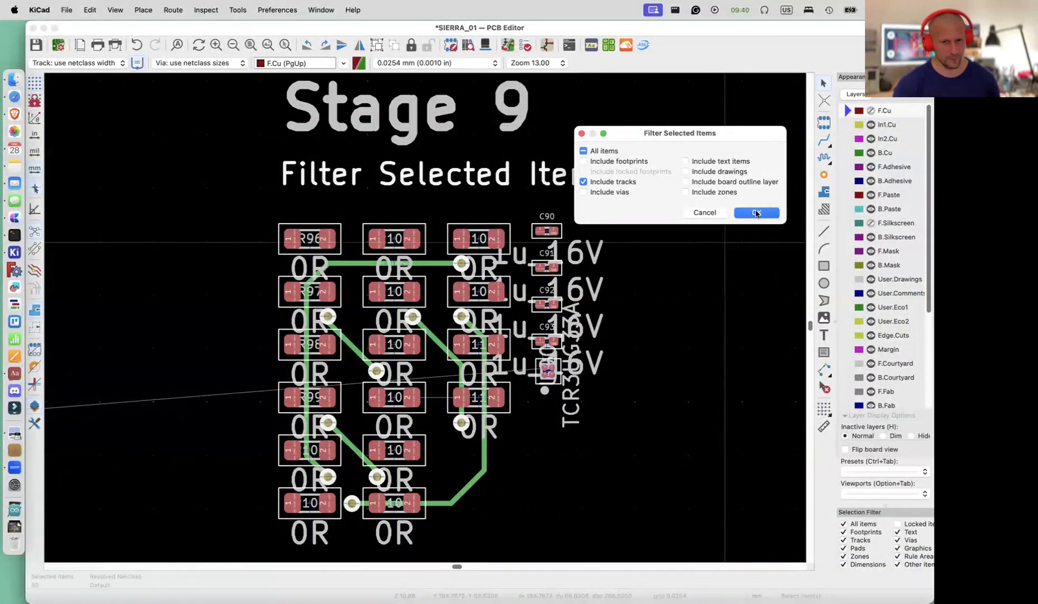
{"action": "left_click", "coordinate": [756, 214]}
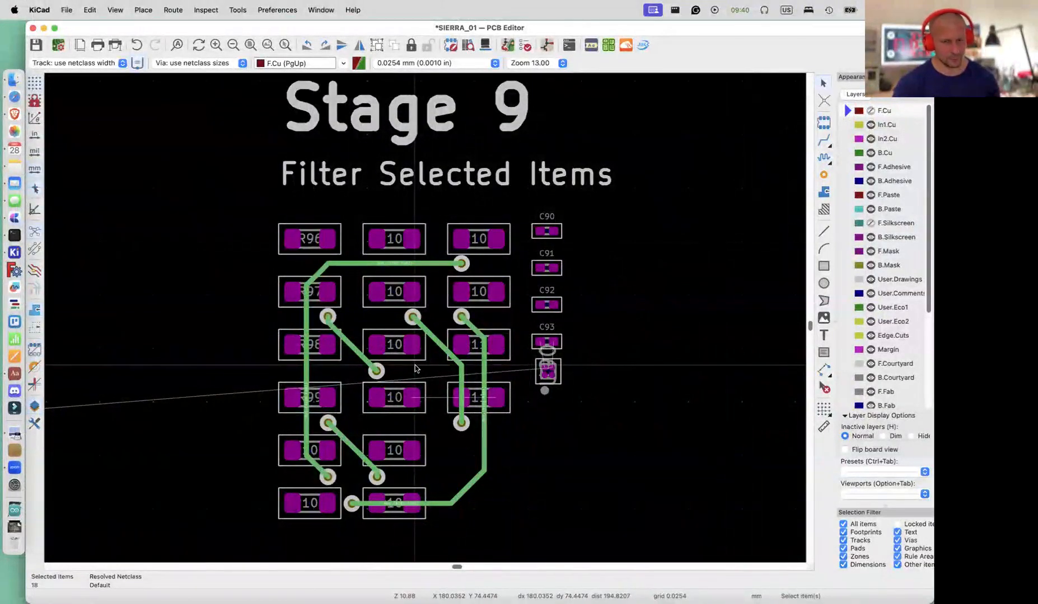
Show the F.Cu layer again and delete the selected B.Cu tracks
{"action": "left_click", "coordinate": [870, 112]}
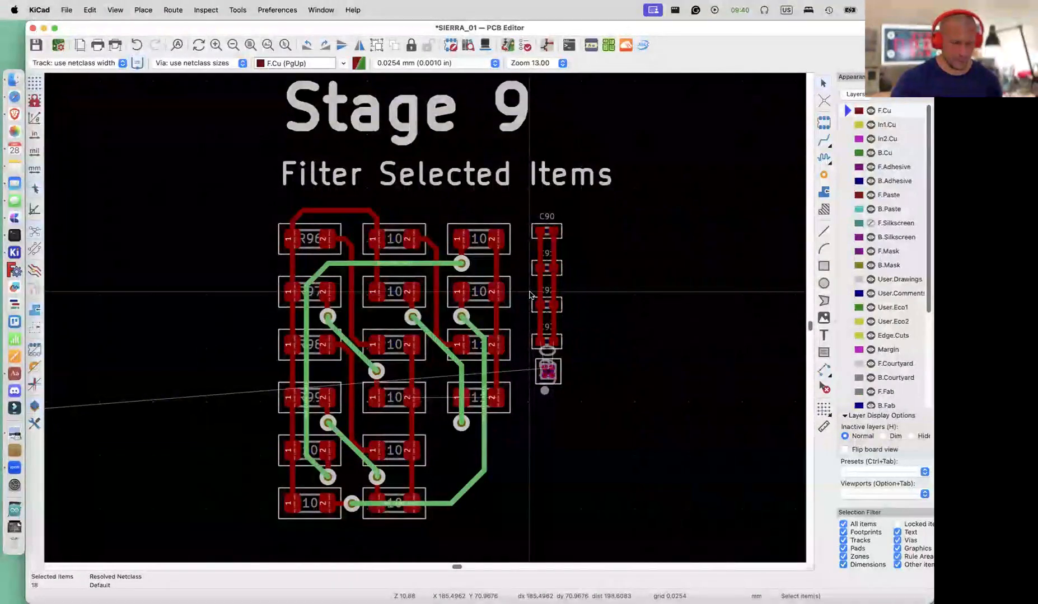
{"action": "key", "text": "Delete"}
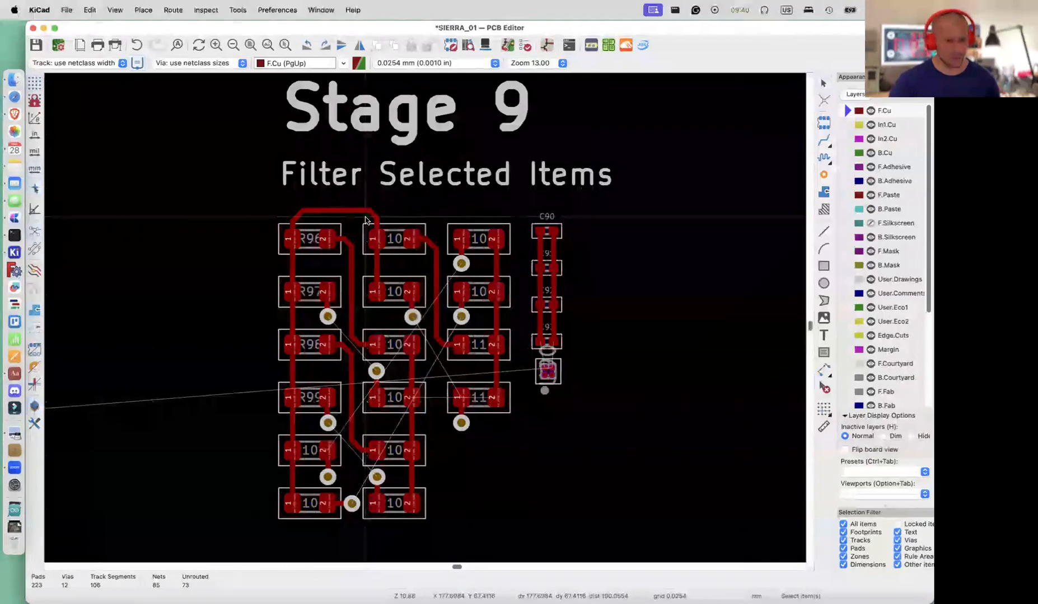
{"action": "scroll", "coordinate": [365, 220], "scroll_direction": "down", "scroll_amount": 2}
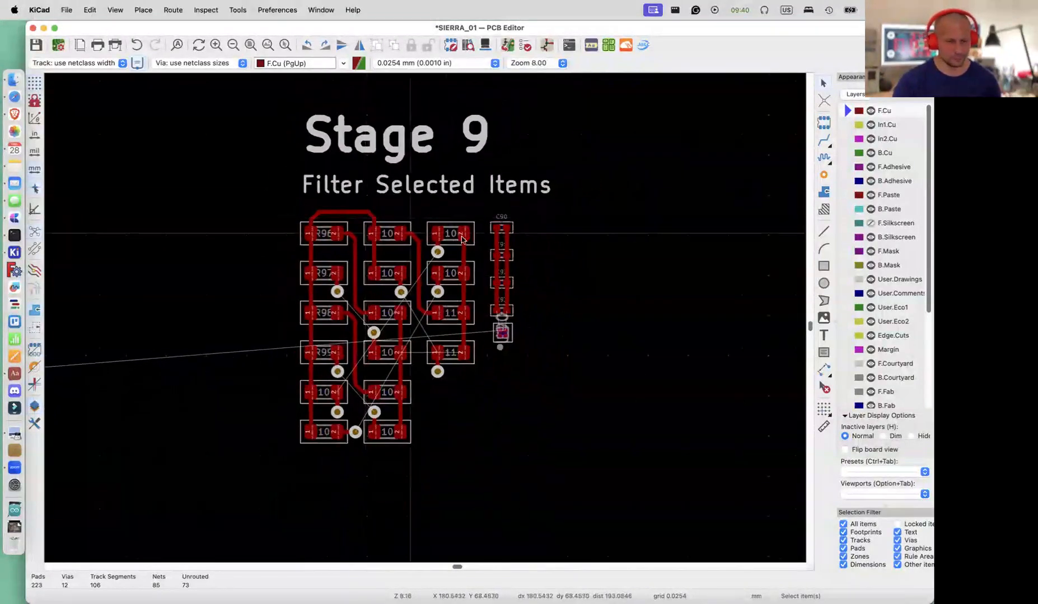
Switch to the Schematic Editor and read the Stage 10 task description
{"action": "left_click", "coordinate": [238, 10]}
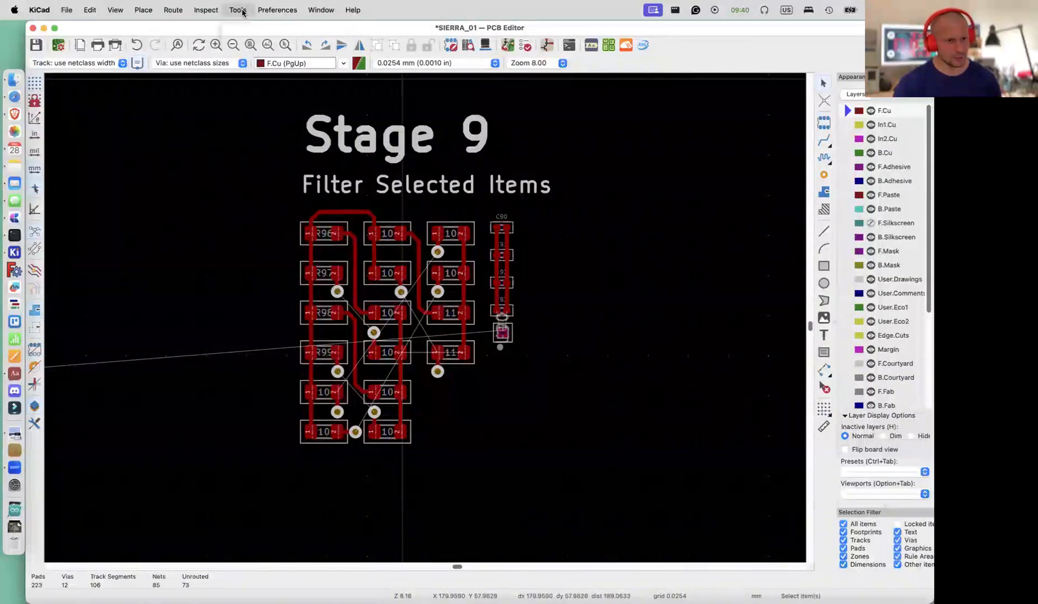
{"action": "left_click", "coordinate": [248, 41]}
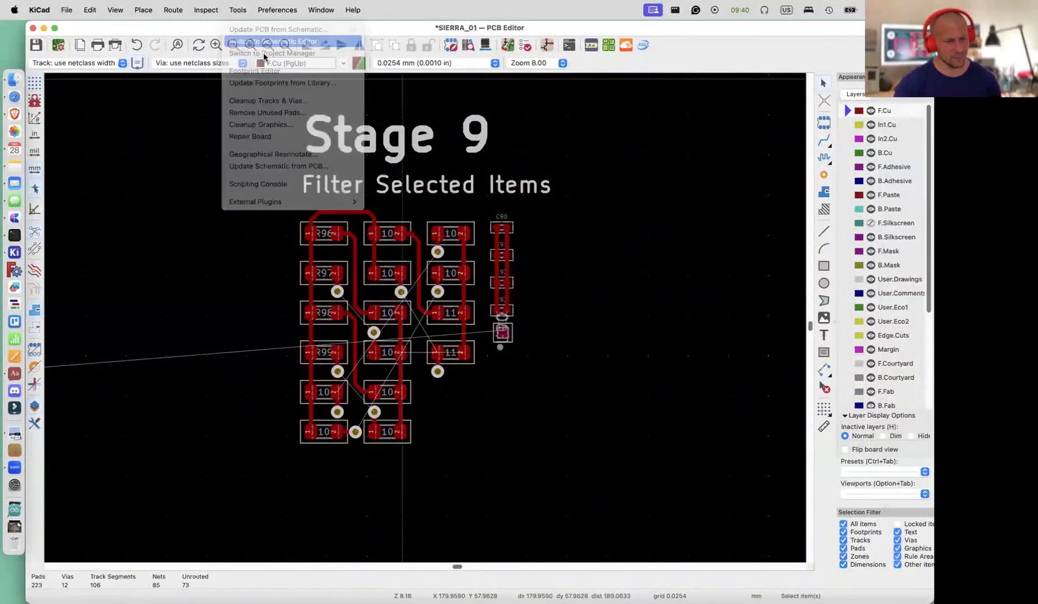
{"action": "scroll", "coordinate": [586, 330], "scroll_direction": "right", "scroll_amount": 10}
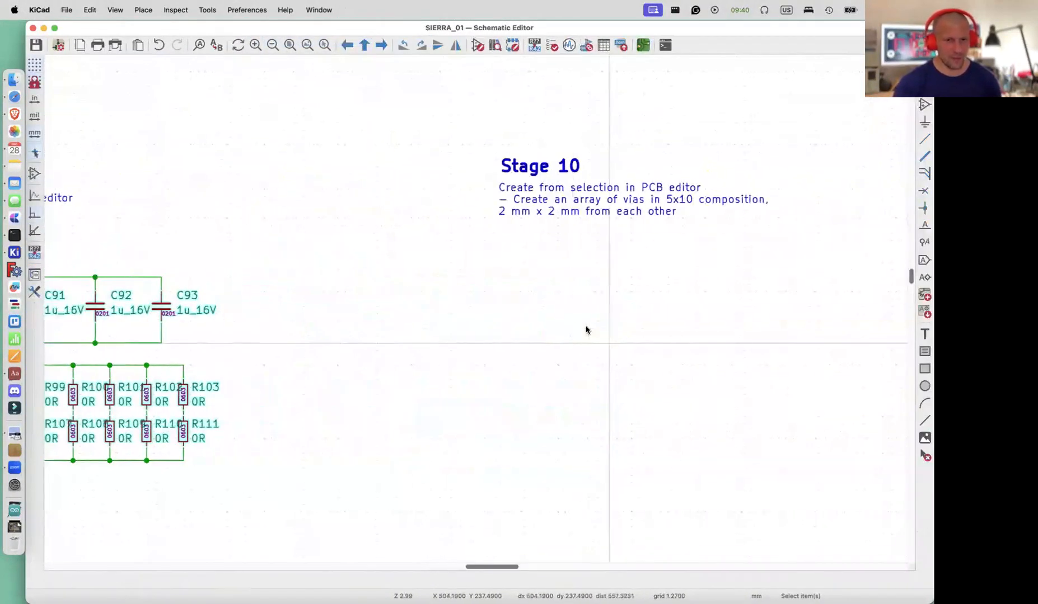
{"action": "scroll", "coordinate": [645, 272], "scroll_direction": "right", "scroll_amount": 5}
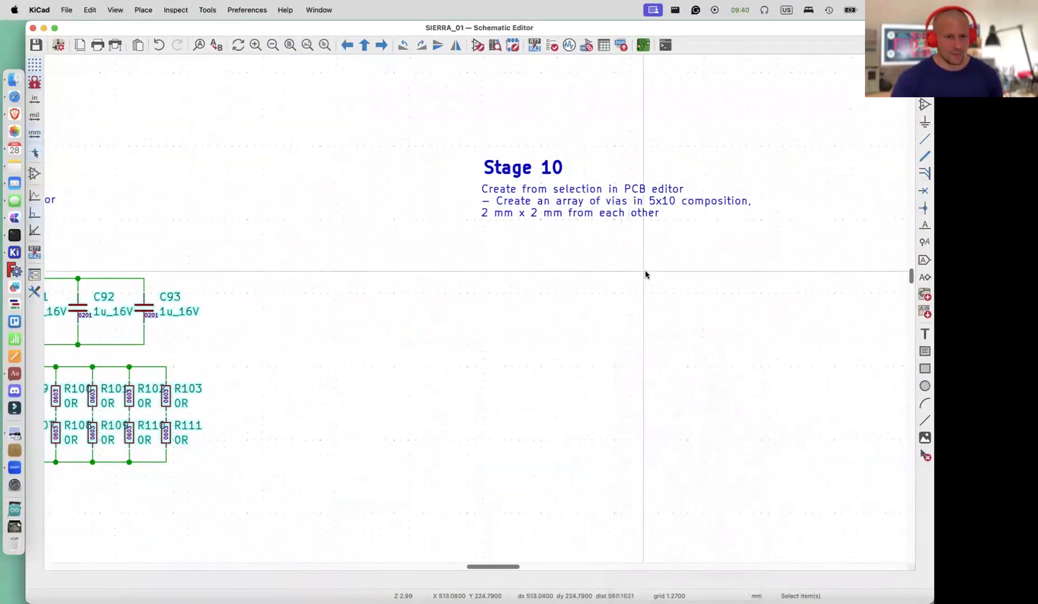
{"action": "scroll", "coordinate": [590, 231], "scroll_direction": "up", "scroll_amount": 1}
{"action": "scroll", "coordinate": [590, 232], "scroll_direction": "up", "scroll_amount": 3}
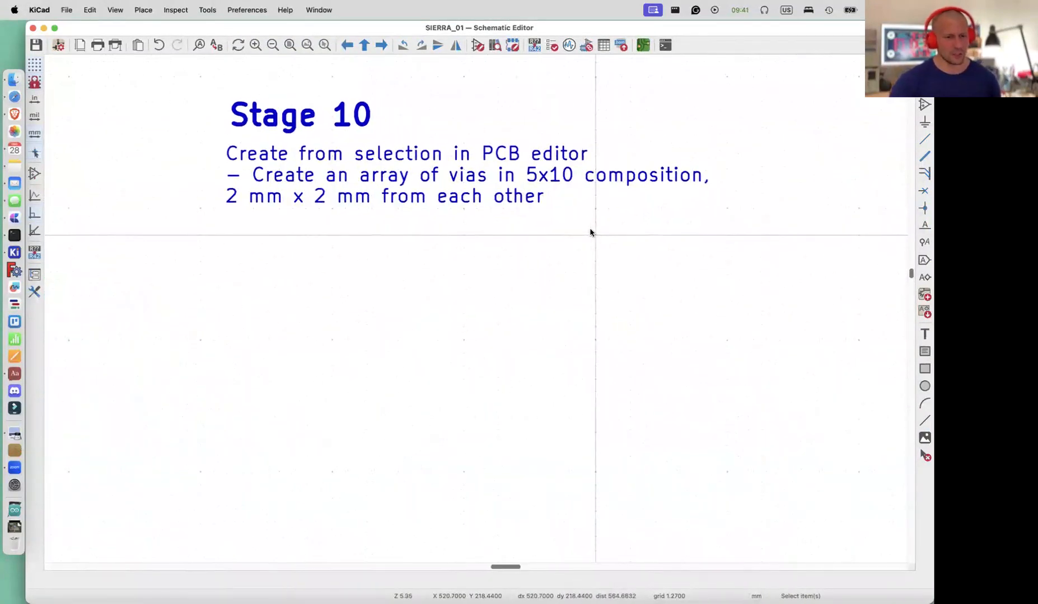
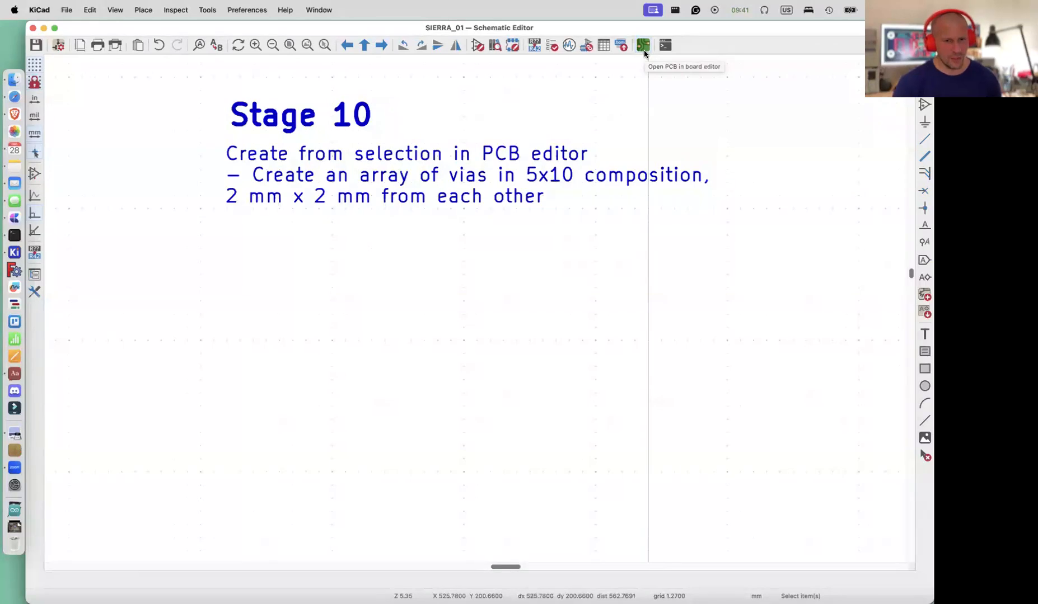
Return to the PCB Editor and open Create Array for the single via below the Stage 10 text
{"action": "left_click", "coordinate": [644, 52]}
{"action": "scroll", "coordinate": [660, 261], "scroll_direction": "right", "scroll_amount": 10}
{"action": "scroll", "coordinate": [588, 282], "scroll_direction": "right", "scroll_amount": 8}
{"action": "scroll", "coordinate": [266, 304], "scroll_direction": "up", "scroll_amount": 3}
{"action": "scroll", "coordinate": [329, 308], "scroll_direction": "down", "scroll_amount": 3}
{"action": "scroll", "coordinate": [330, 307], "scroll_direction": "right", "scroll_amount": 3}
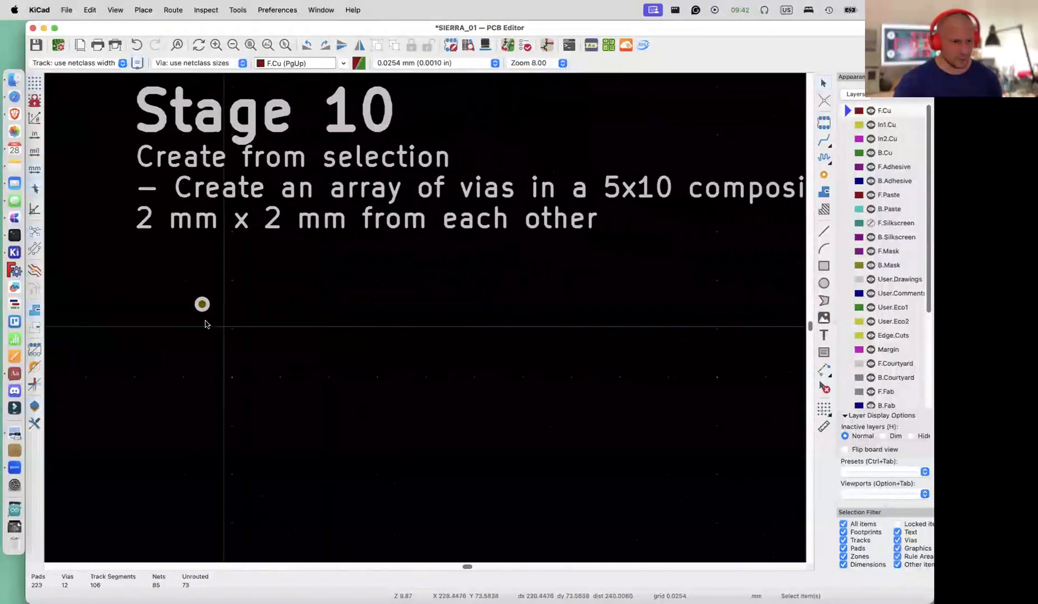
{"action": "left_click", "coordinate": [200, 303]}
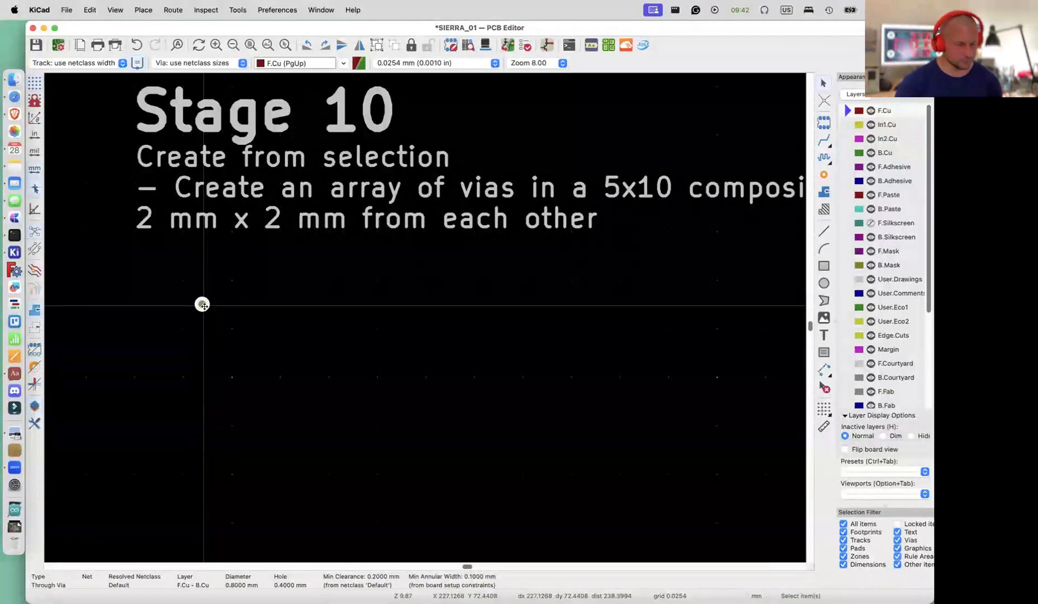
{"action": "right_click", "coordinate": [203, 306]}
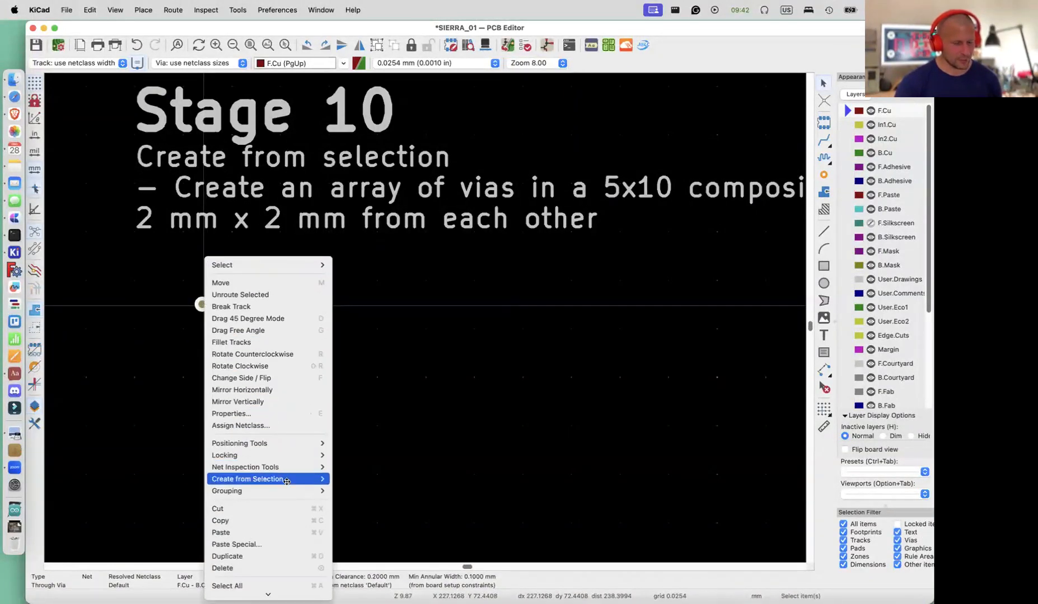
{"action": "mouse_move", "coordinate": [287, 482]}
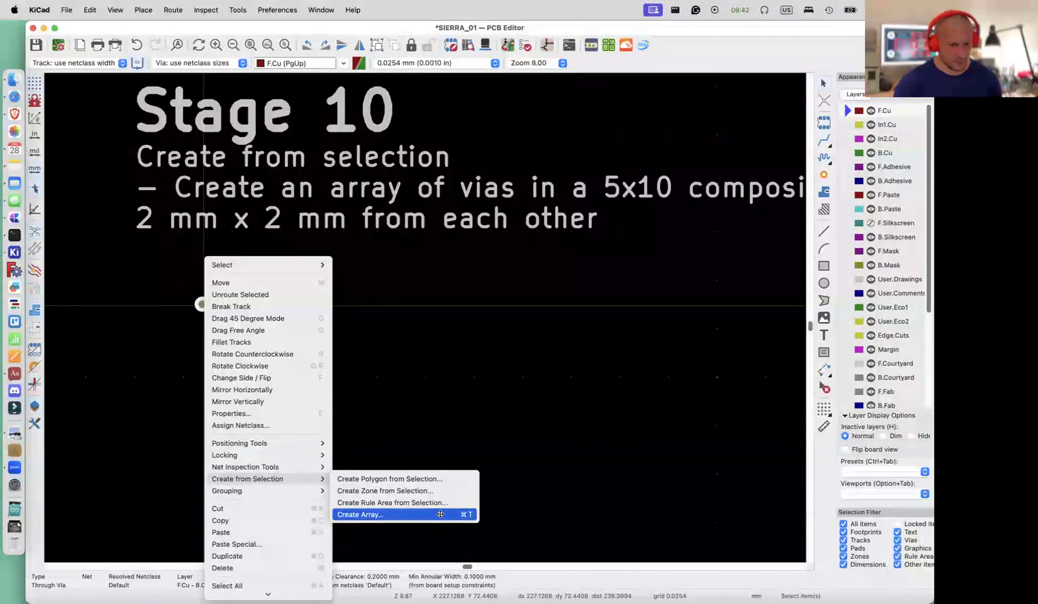
{"action": "left_click", "coordinate": [436, 515]}
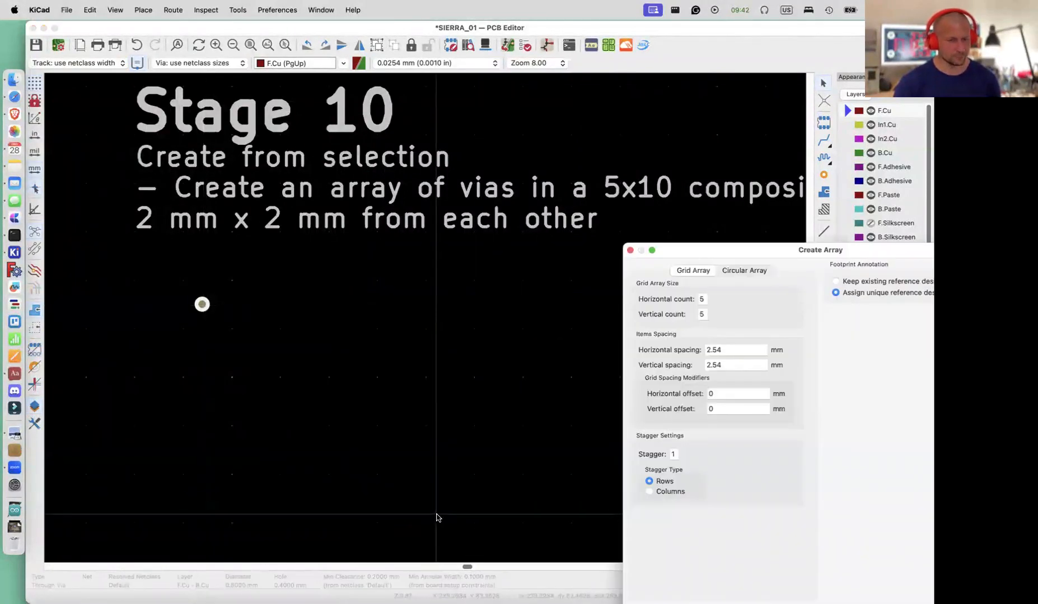
{"action": "left_click_drag", "start_coordinate": [780, 253], "coordinate": [471, 259]}
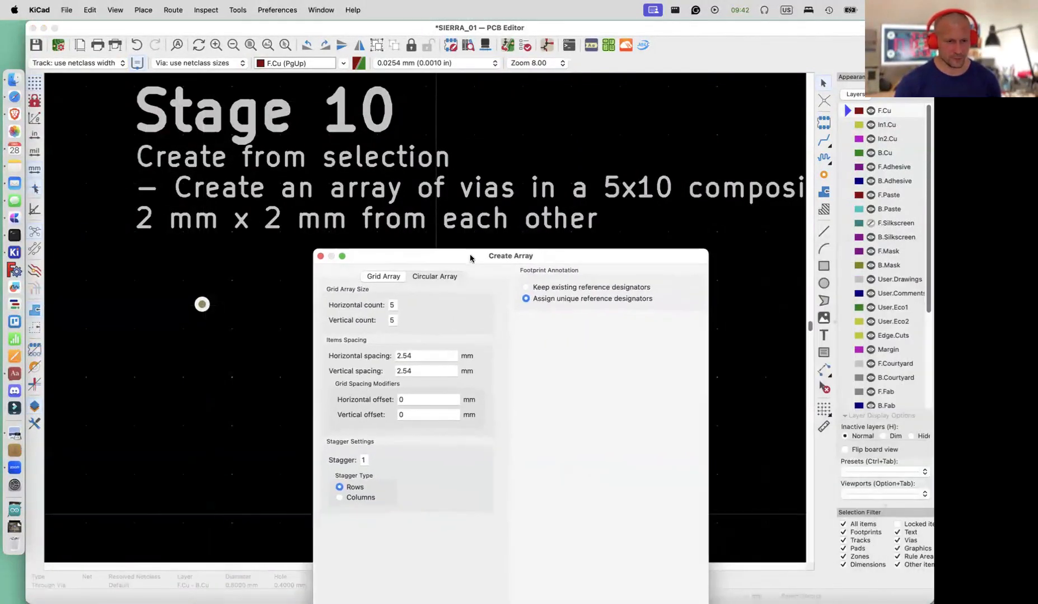
{"action": "left_click_drag", "start_coordinate": [577, 255], "coordinate": [604, 209]}
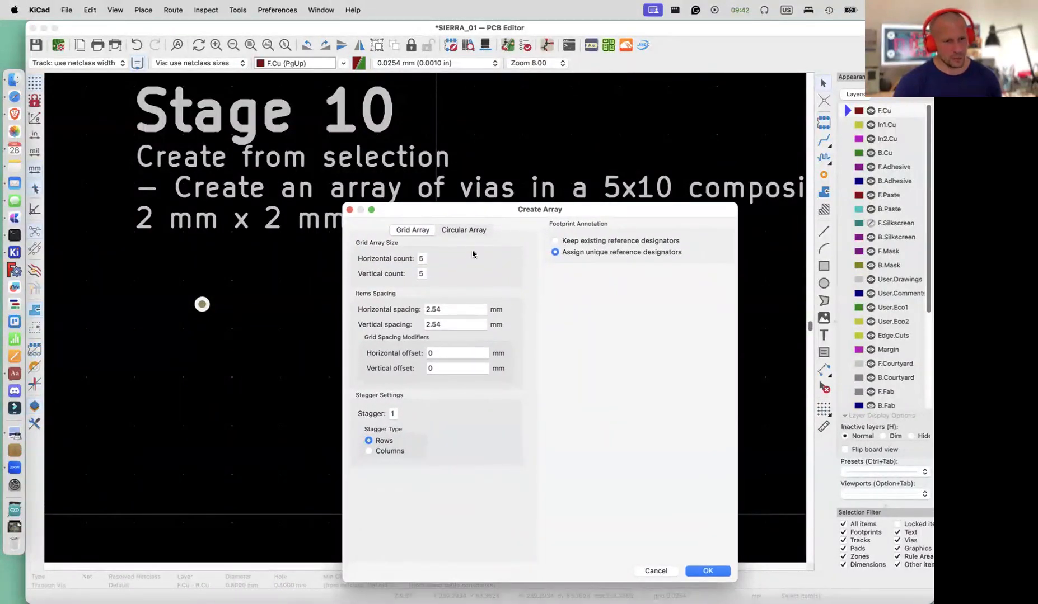
Create a grid array of the via with 5 columns, a vertical count of 10, and 2 mm horizontal and vertical spacing
{"action": "left_click", "coordinate": [419, 273]}
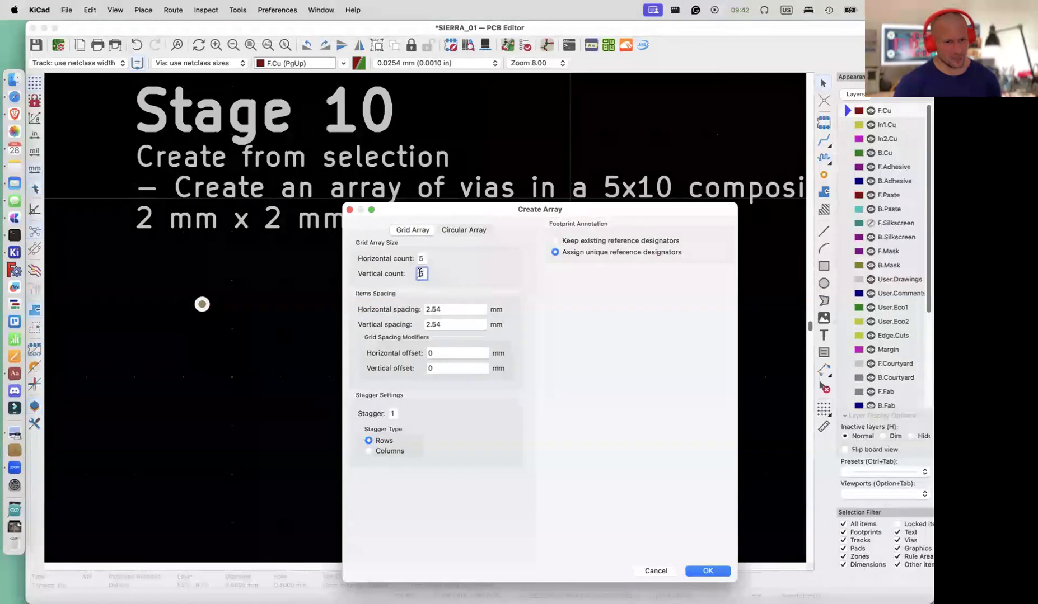
{"action": "type", "text": "10"}
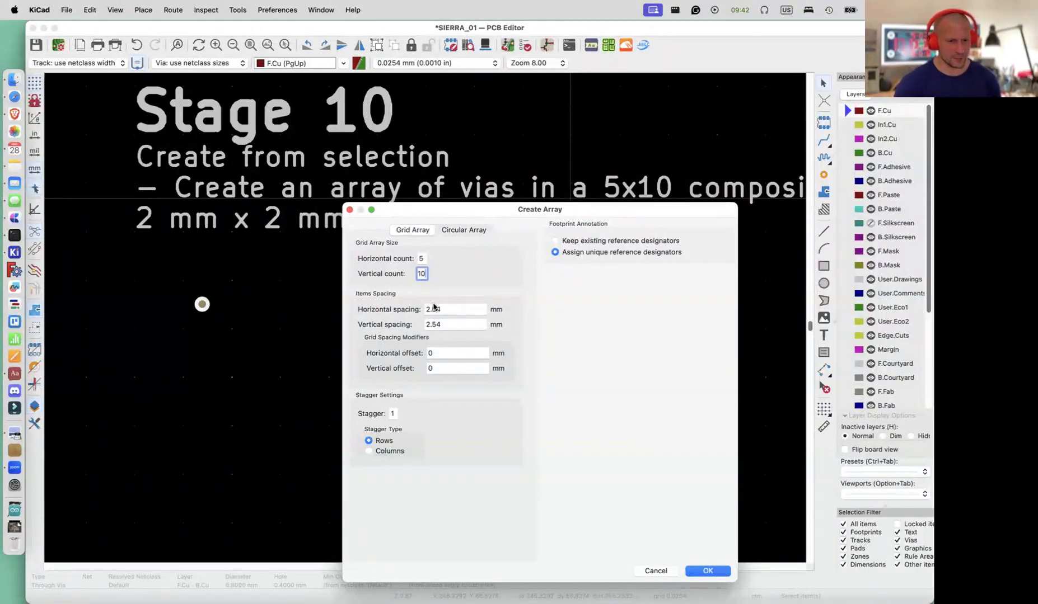
{"action": "left_click", "coordinate": [456, 309]}
{"action": "type", "text": "2"}
{"action": "left_click", "coordinate": [463, 326]}
{"action": "type", "text": "2"}
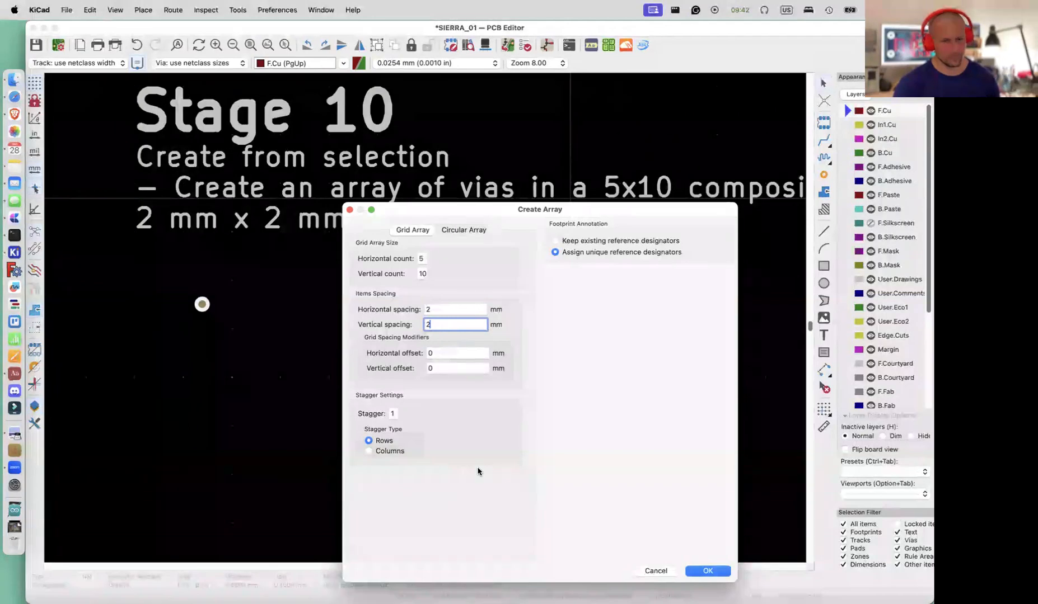
{"action": "left_click", "coordinate": [708, 571]}
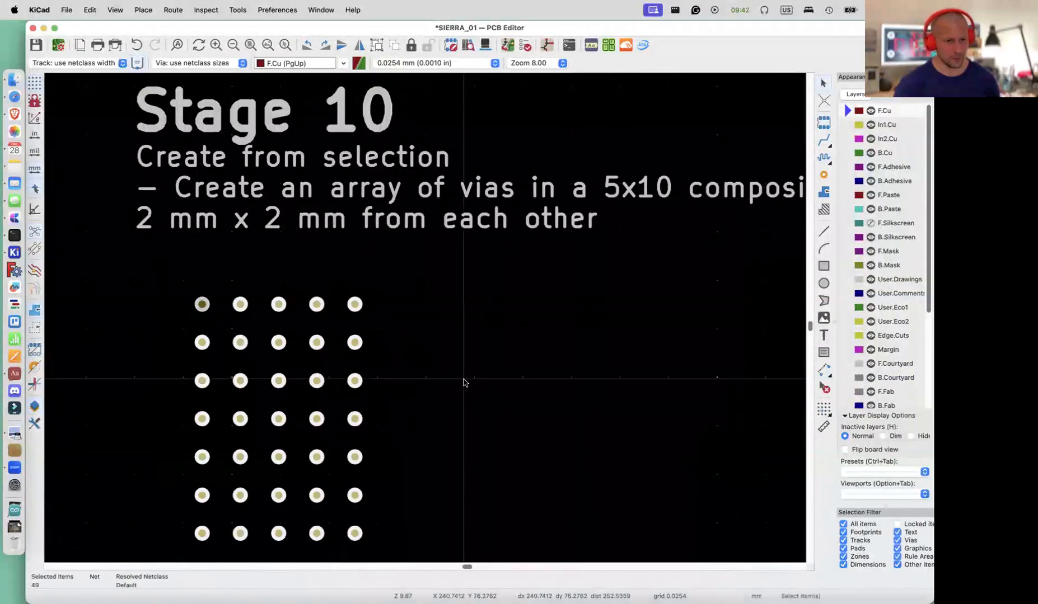
{"action": "scroll", "coordinate": [464, 383], "scroll_direction": "down", "scroll_amount": 1}
{"action": "scroll", "coordinate": [464, 382], "scroll_direction": "down", "scroll_amount": 8}
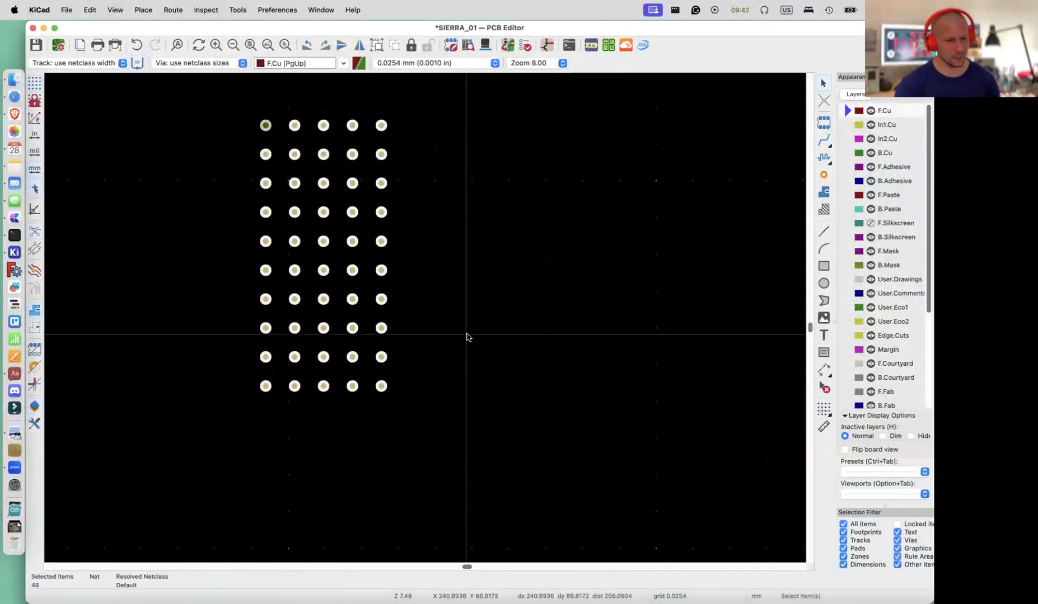
{"action": "scroll", "coordinate": [467, 337], "scroll_direction": "up", "scroll_amount": 3}
{"action": "key", "text": "Escape"}
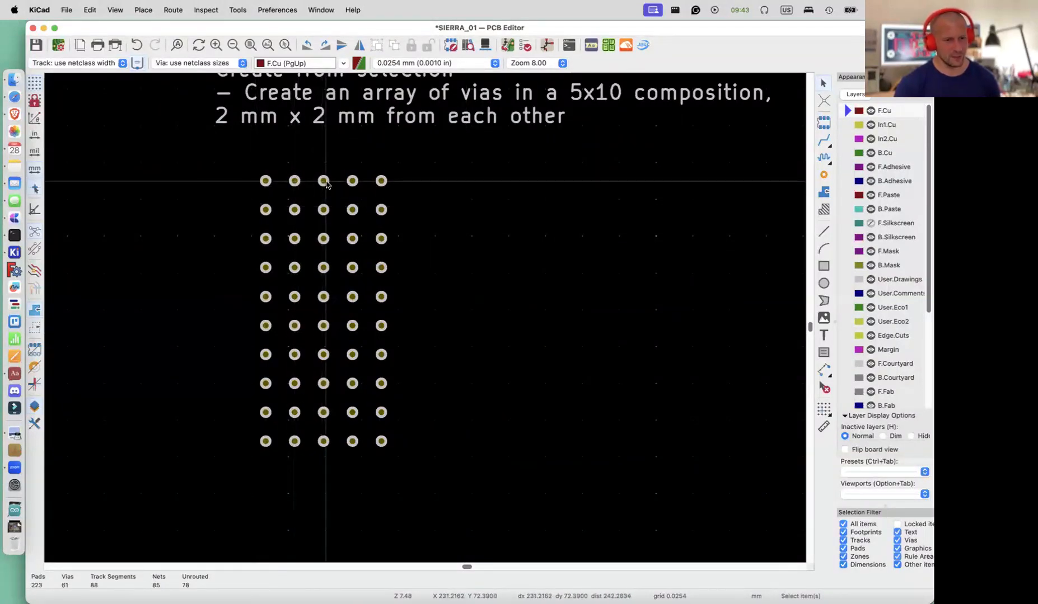
Create a 5 by 10 grid array of the Stage 10 heading text with 2 mm spacing, and undo it
{"action": "scroll", "coordinate": [441, 184], "scroll_direction": "up", "scroll_amount": 2}
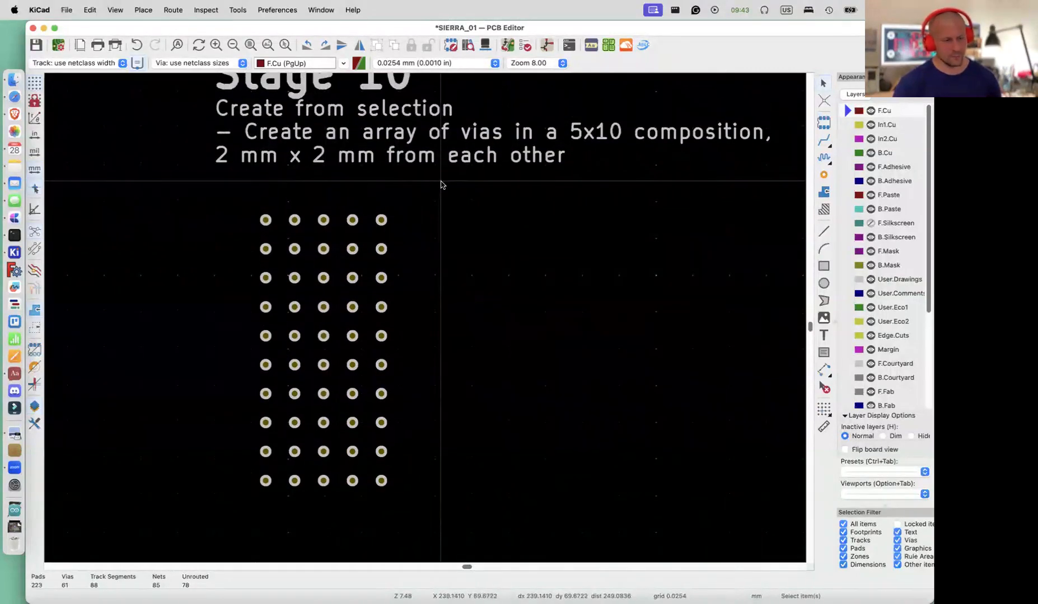
{"action": "scroll", "coordinate": [441, 184], "scroll_direction": "up", "scroll_amount": 3}
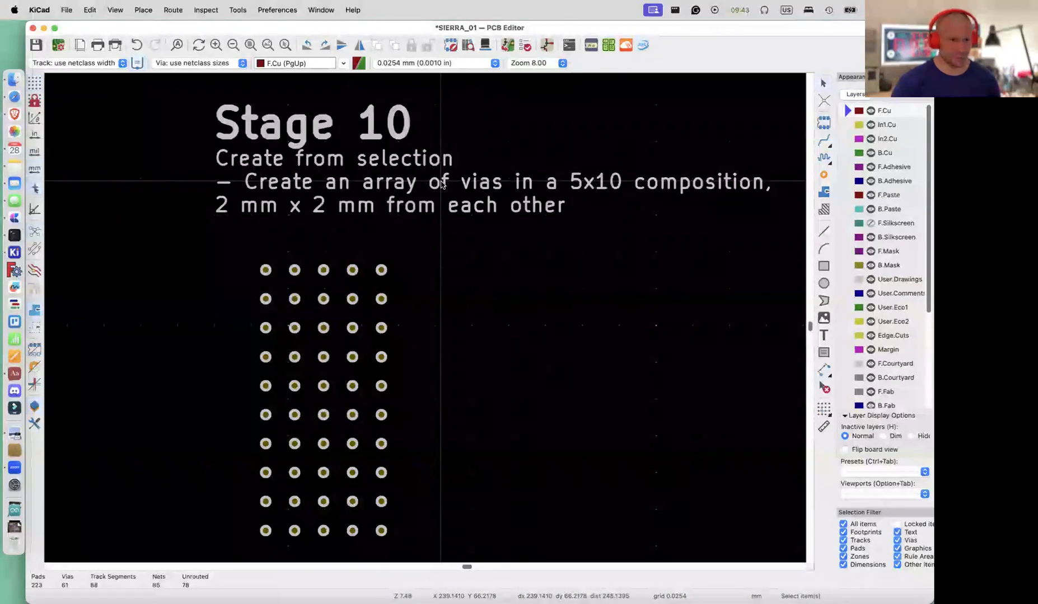
{"action": "left_click", "coordinate": [388, 134]}
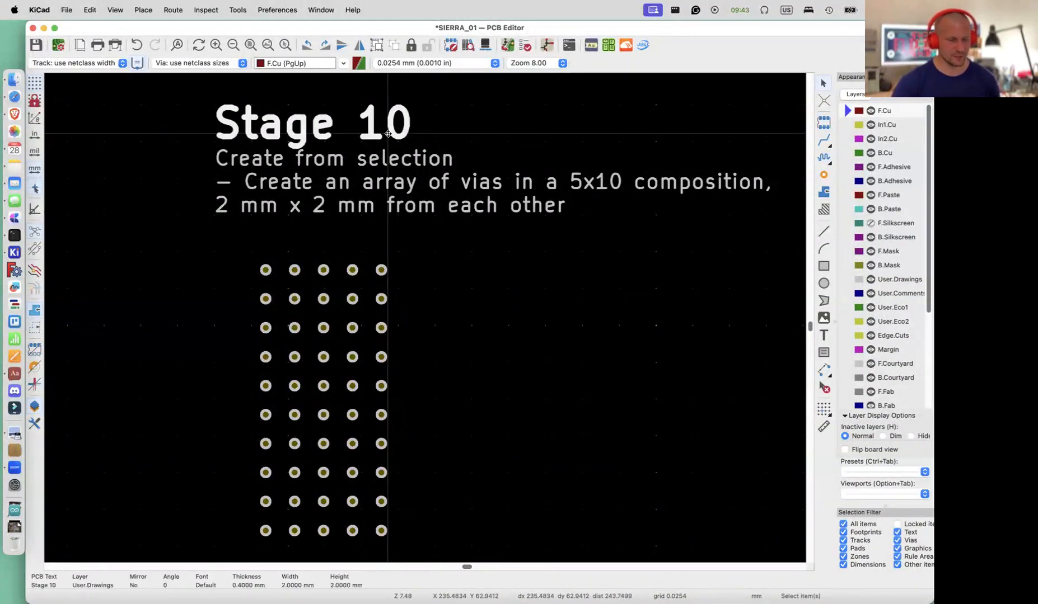
{"action": "right_click", "coordinate": [388, 134]}
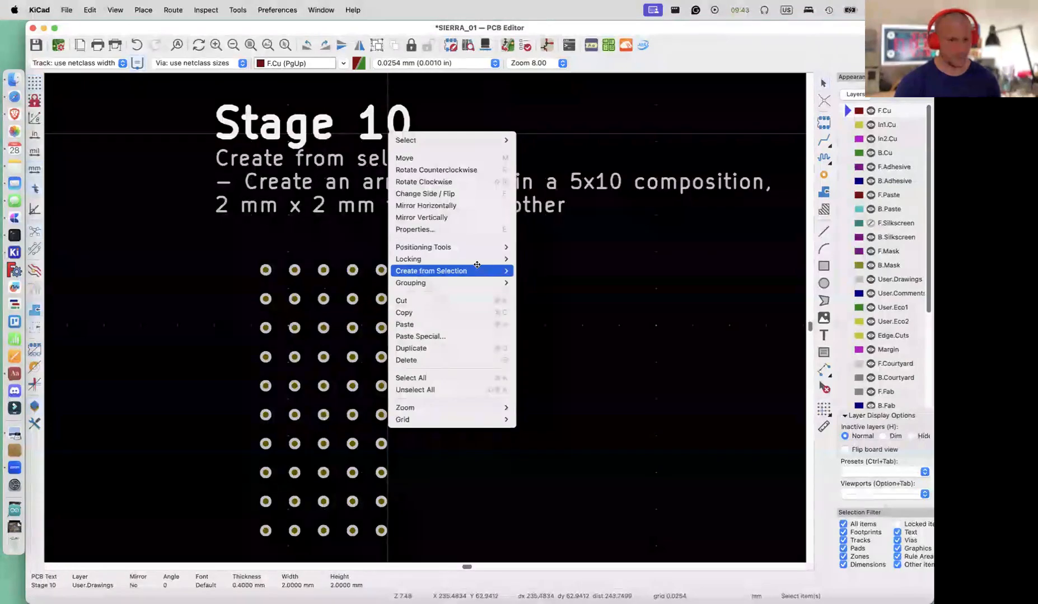
{"action": "left_click", "coordinate": [557, 307]}
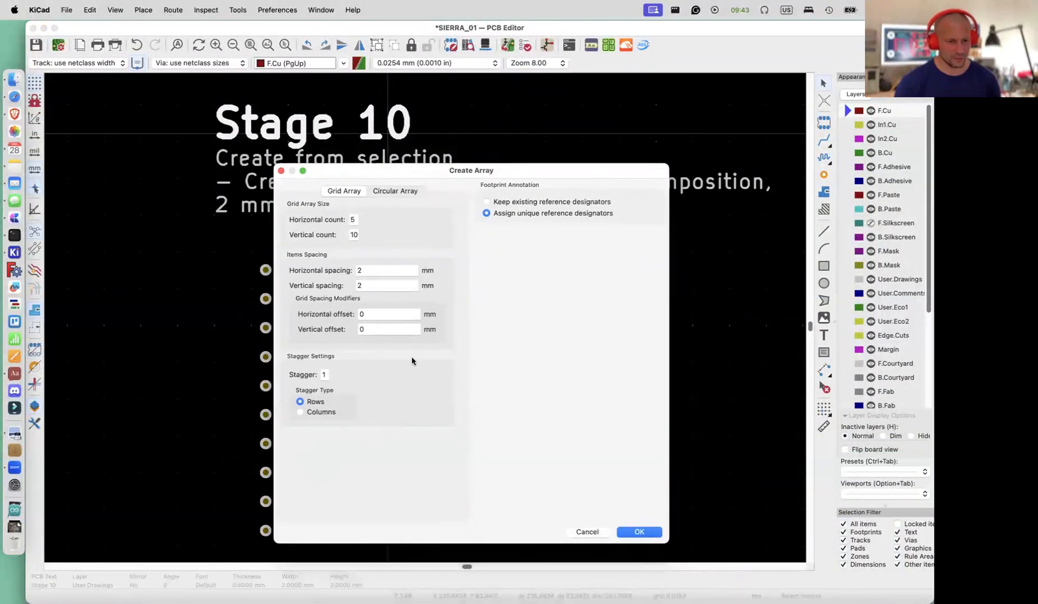
{"action": "left_click", "coordinate": [638, 533]}
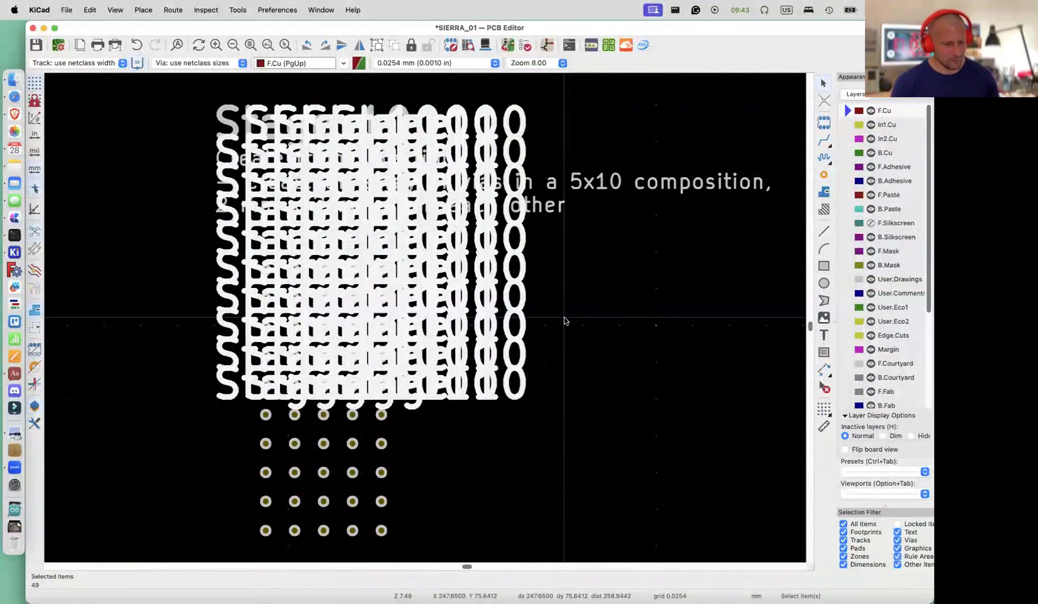
{"action": "key", "text": "super+z"}
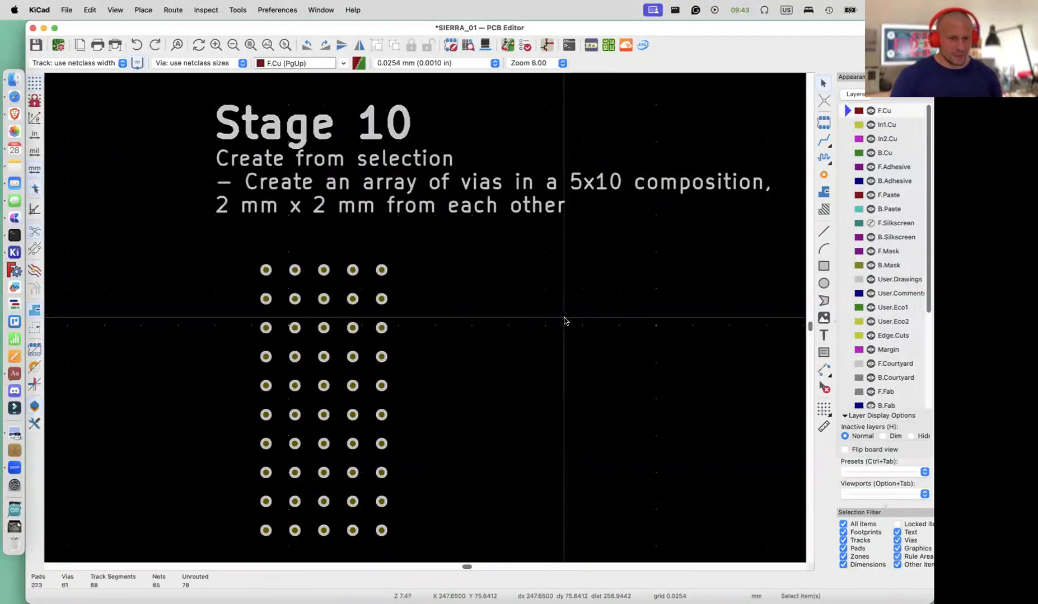
Find the Stage 11 task on the board and switch to the Schematic Editor
{"action": "scroll", "coordinate": [564, 320], "scroll_direction": "down", "scroll_amount": 4}
{"action": "scroll", "coordinate": [564, 320], "scroll_direction": "down", "scroll_amount": 3}
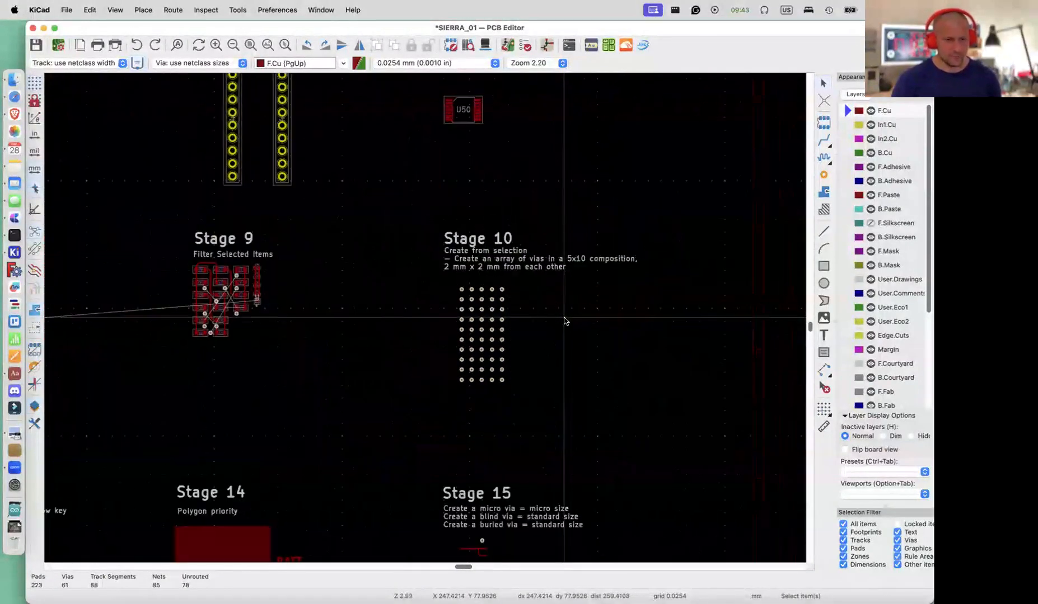
{"action": "scroll", "coordinate": [564, 321], "scroll_direction": "left", "scroll_amount": 2}
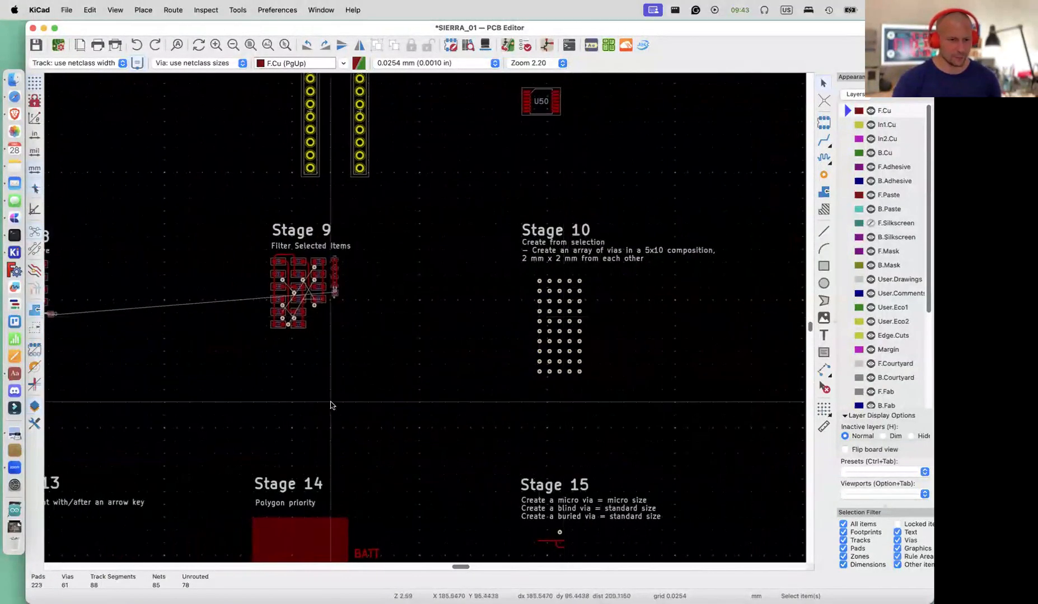
{"action": "scroll", "coordinate": [331, 405], "scroll_direction": "left", "scroll_amount": 10}
{"action": "scroll", "coordinate": [330, 406], "scroll_direction": "down", "scroll_amount": 3}
{"action": "scroll", "coordinate": [330, 405], "scroll_direction": "left", "scroll_amount": 10}
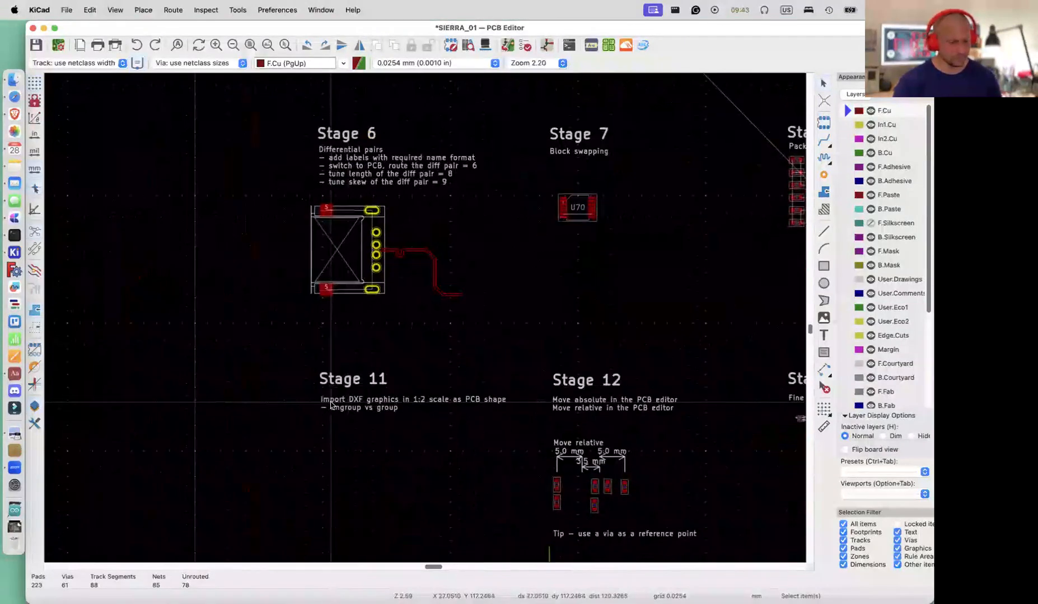
{"action": "left_click", "coordinate": [238, 9]}
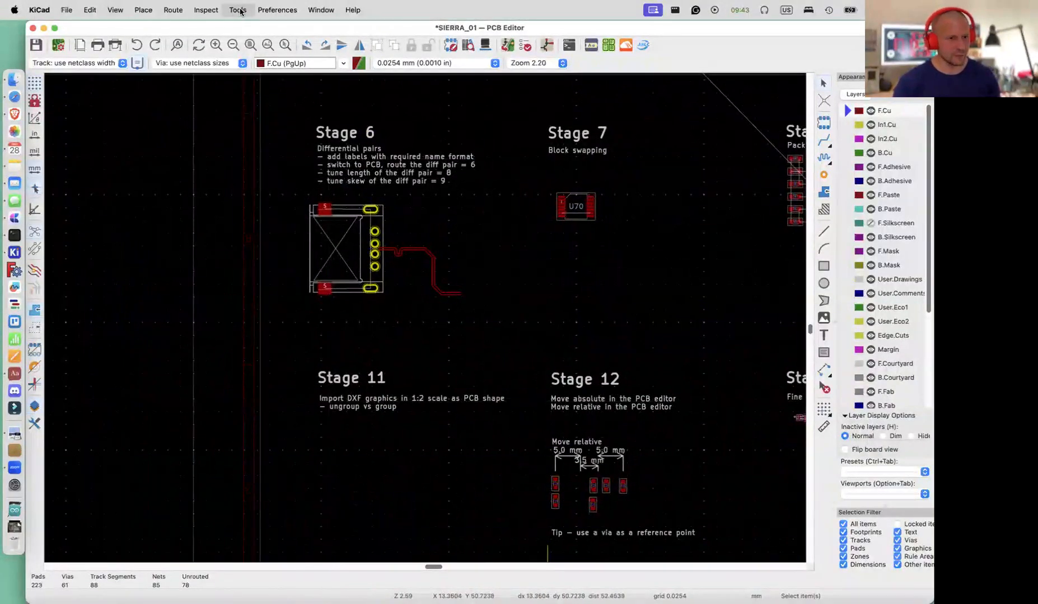
{"action": "left_click", "coordinate": [247, 42]}
Locate the Stage 11 section in the schematic and read its task description
{"action": "scroll", "coordinate": [340, 376], "scroll_direction": "up", "scroll_amount": 5, "text": "ctrl"}
{"action": "scroll", "coordinate": [341, 380], "scroll_direction": "left", "scroll_amount": 15}
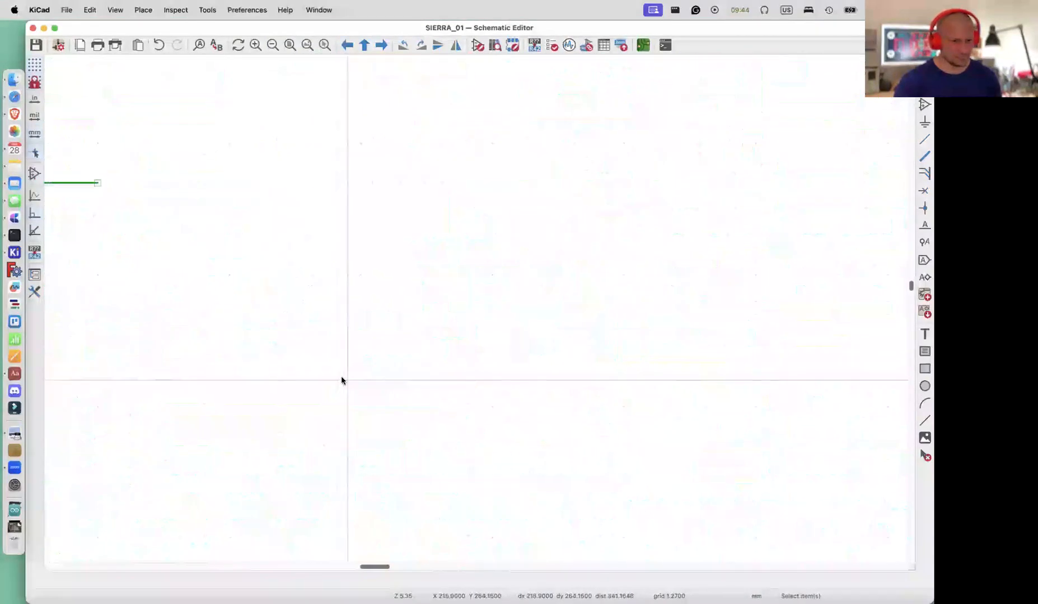
{"action": "scroll", "coordinate": [341, 381], "scroll_direction": "left", "scroll_amount": 5}
{"action": "scroll", "coordinate": [341, 381], "scroll_direction": "up", "scroll_amount": 6}
{"action": "scroll", "coordinate": [341, 380], "scroll_direction": "down", "scroll_amount": 1, "text": "ctrl"}
{"action": "scroll", "coordinate": [341, 381], "scroll_direction": "down", "scroll_amount": 6, "text": "ctrl"}
{"action": "scroll", "coordinate": [341, 380], "scroll_direction": "down", "scroll_amount": 10}
{"action": "scroll", "coordinate": [342, 381], "scroll_direction": "right", "scroll_amount": 2}
{"action": "scroll", "coordinate": [342, 380], "scroll_direction": "right", "scroll_amount": 4}
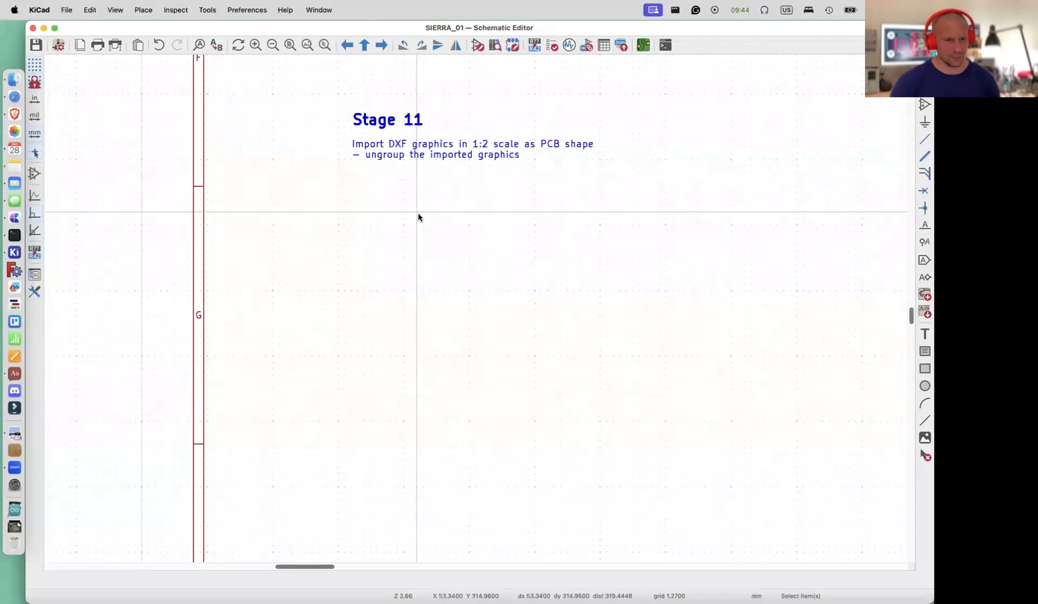
Return to the PCB Editor and open the vector graphics import for the Stage 11 area
{"action": "left_click", "coordinate": [644, 47]}
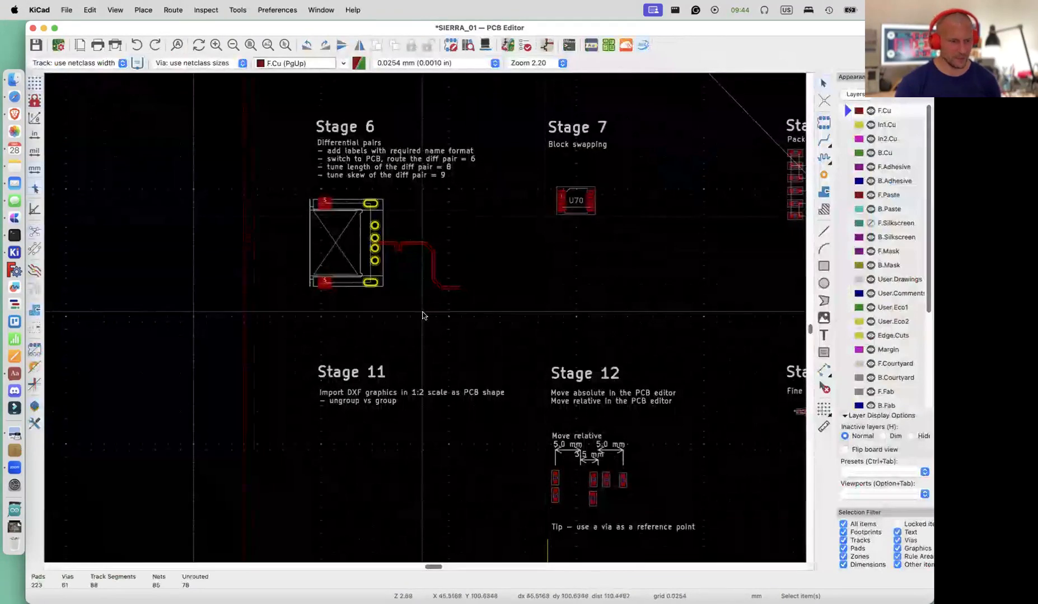
{"action": "scroll", "coordinate": [423, 313], "scroll_direction": "down", "scroll_amount": 3}
{"action": "scroll", "coordinate": [423, 316], "scroll_direction": "up", "scroll_amount": 4}
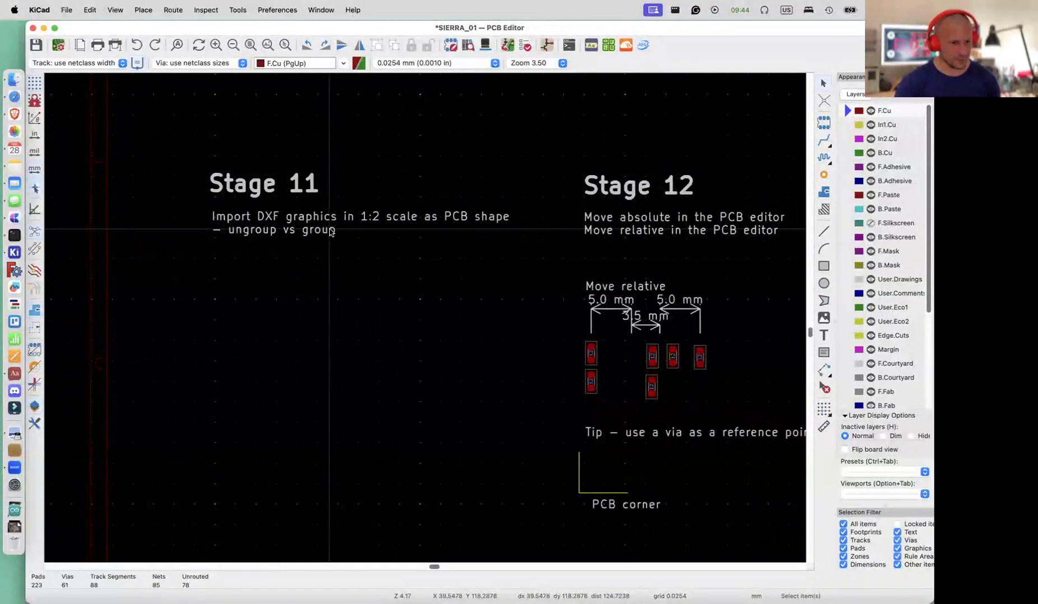
{"action": "left_click", "coordinate": [67, 11]}
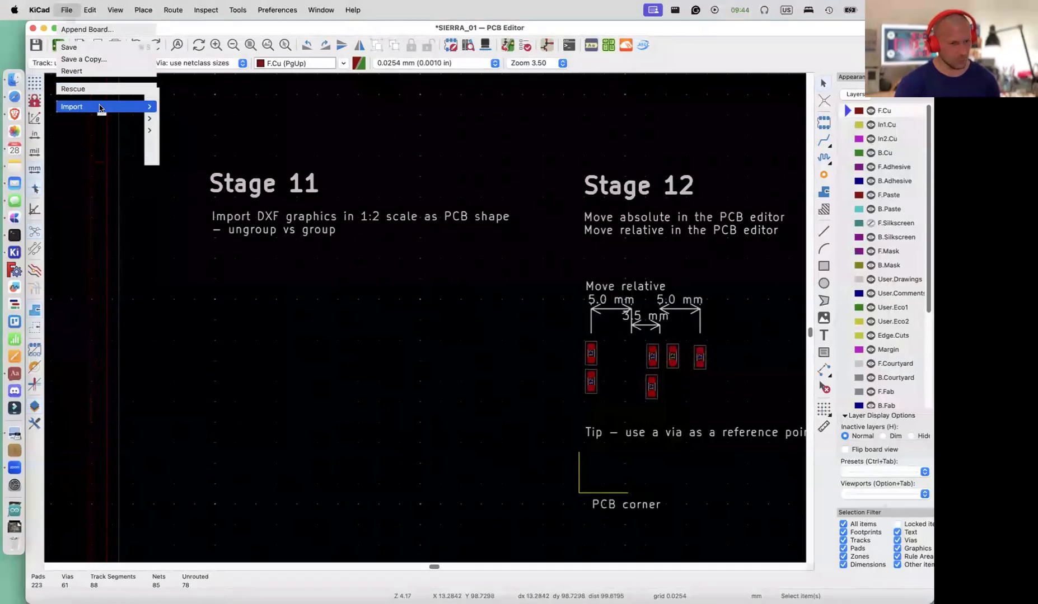
{"action": "mouse_move", "coordinate": [100, 107]}
{"action": "left_click", "coordinate": [197, 131]}
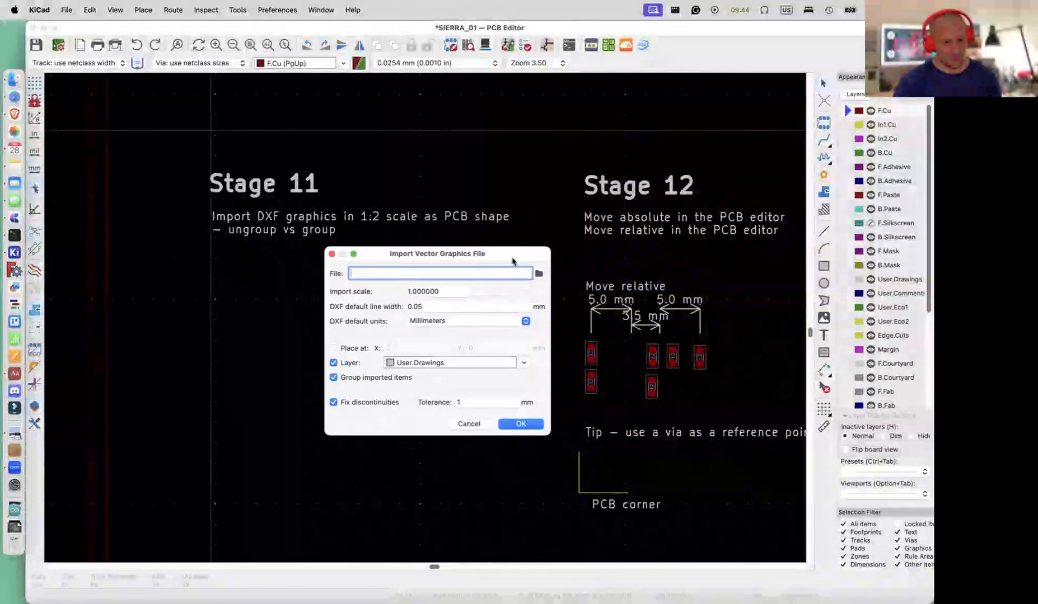
Choose PCB_shape.dxf from the SIERRA_01 project folder as the graphics file to import
{"action": "left_click", "coordinate": [535, 276]}
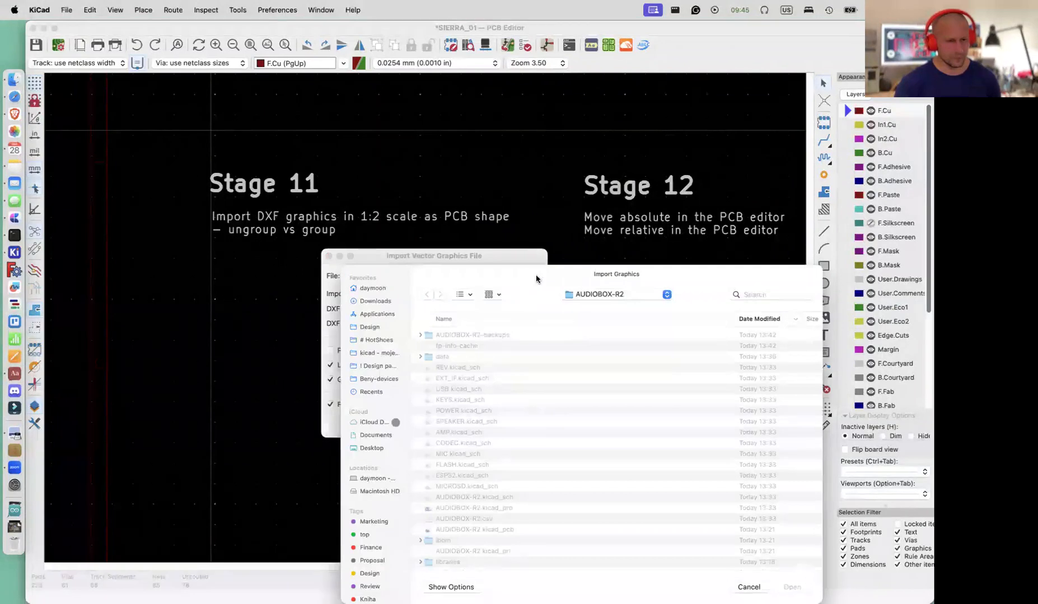
{"action": "left_click_drag", "start_coordinate": [527, 273], "coordinate": [438, 181]}
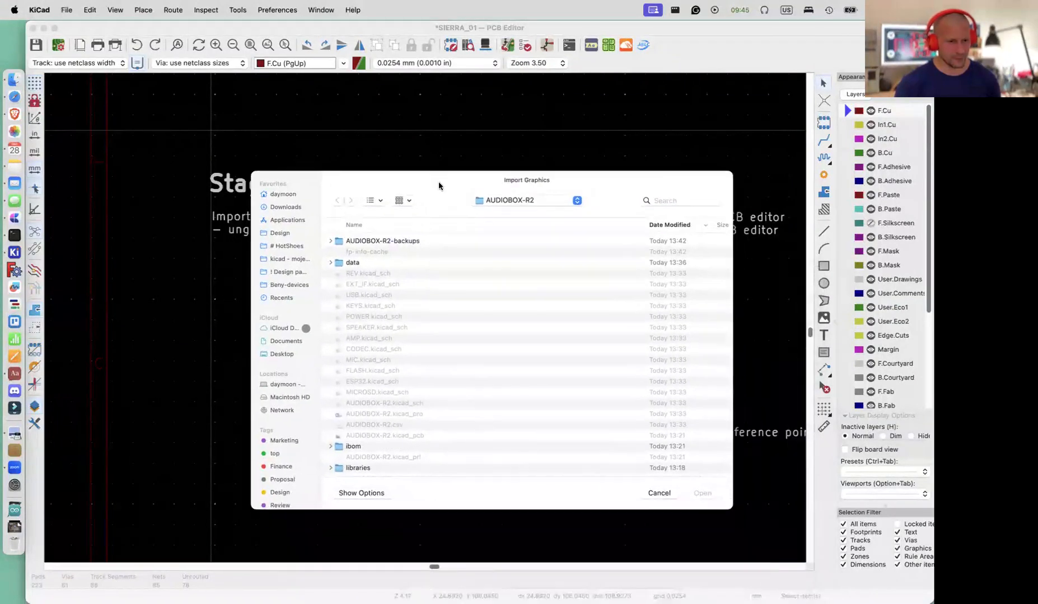
{"action": "left_click", "coordinate": [280, 233]}
{"action": "left_click", "coordinate": [372, 242]}
{"action": "double_click", "coordinate": [372, 242]}
{"action": "double_click", "coordinate": [371, 241]}
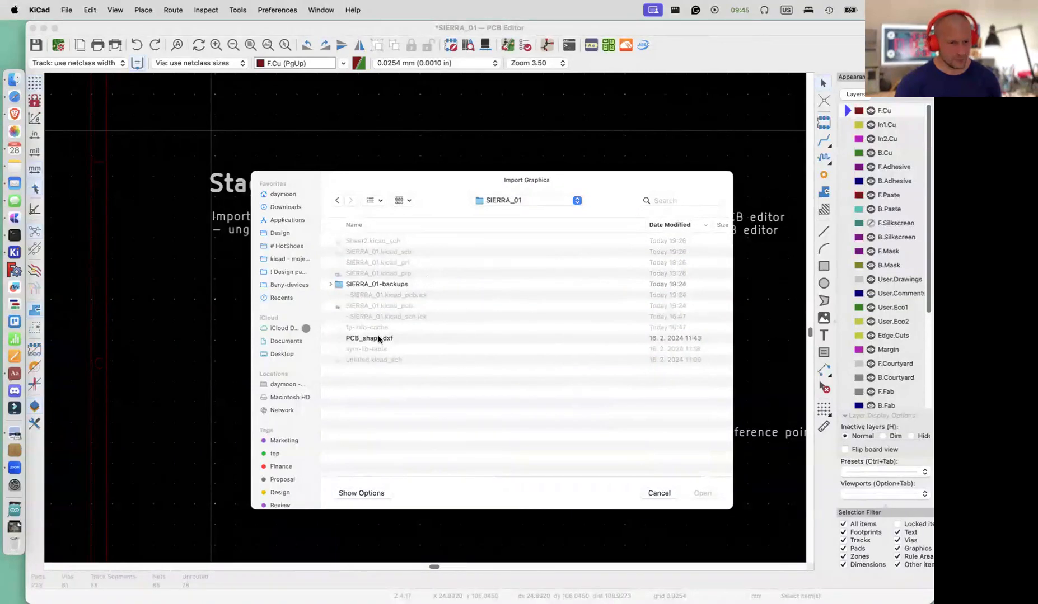
{"action": "left_click", "coordinate": [372, 338]}
{"action": "left_click_drag", "start_coordinate": [582, 178], "coordinate": [483, 134]}
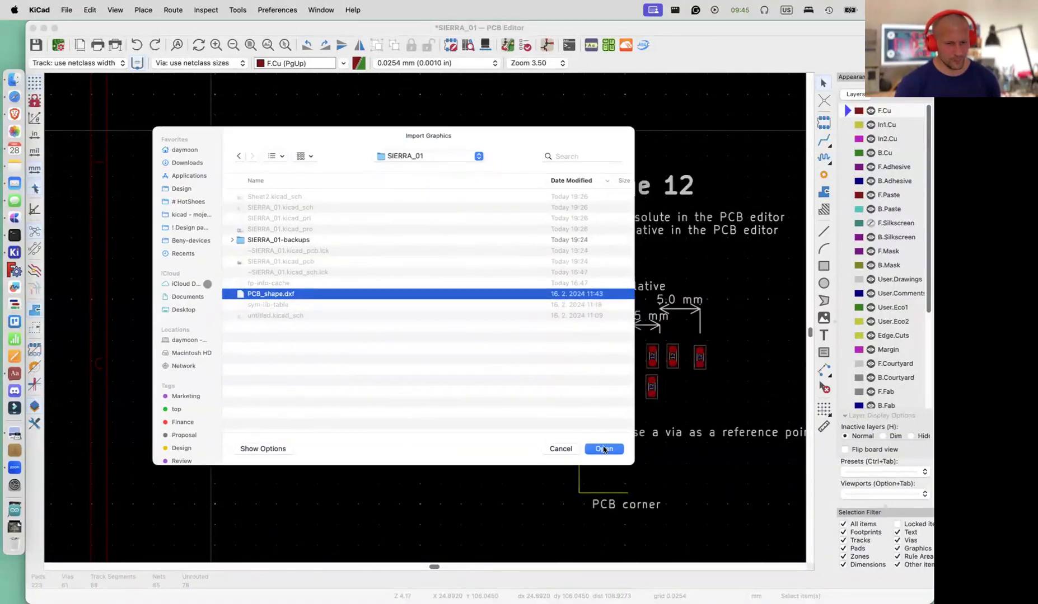
{"action": "left_click", "coordinate": [603, 448]}
Set the import scale to 0.5 for the 1:2 DXF import
{"action": "left_click", "coordinate": [405, 294]}
{"action": "type", "text": "0"}
{"action": "key", "text": "Delete"}
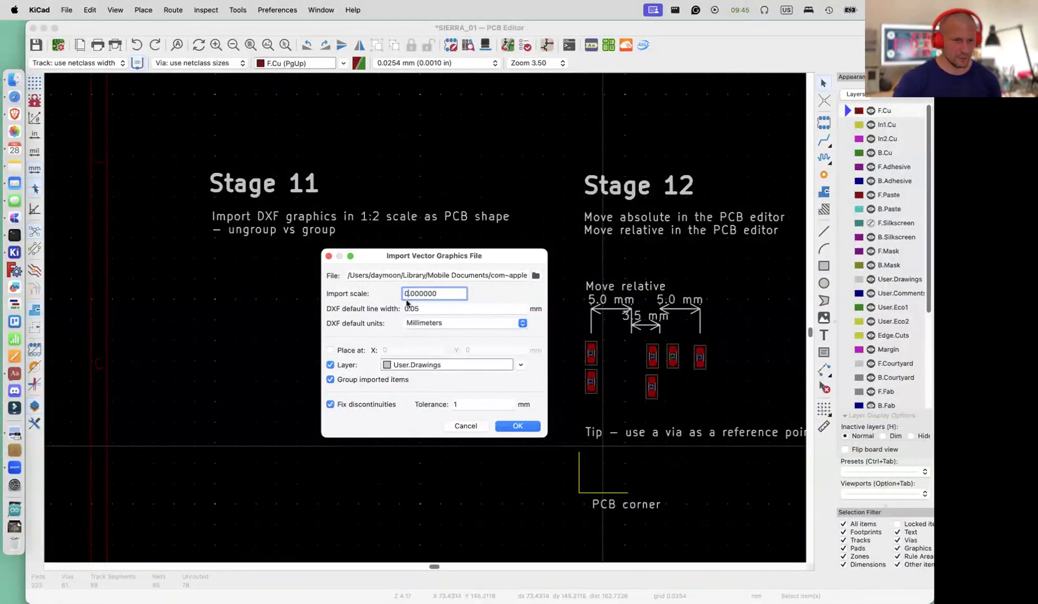
{"action": "key", "text": "Right"}
{"action": "key", "text": "Right"}
{"action": "key", "text": "BackSpace"}
{"action": "type", "text": "5"}
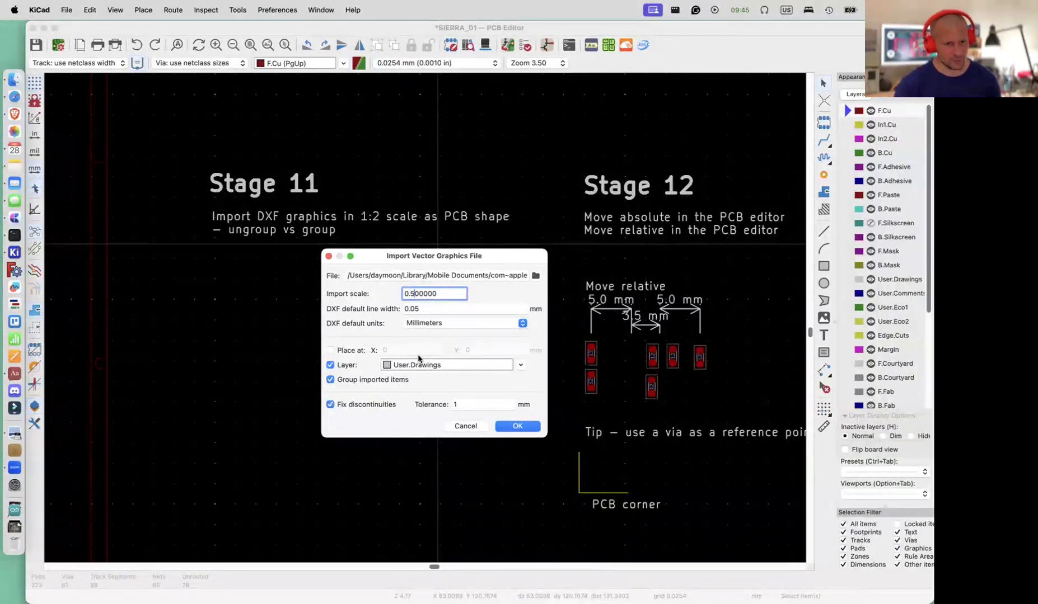
Assign the imported graphics to the Edge.Cuts layer and place the grouped shape below the Stage 11 text
{"action": "left_click", "coordinate": [453, 367]}
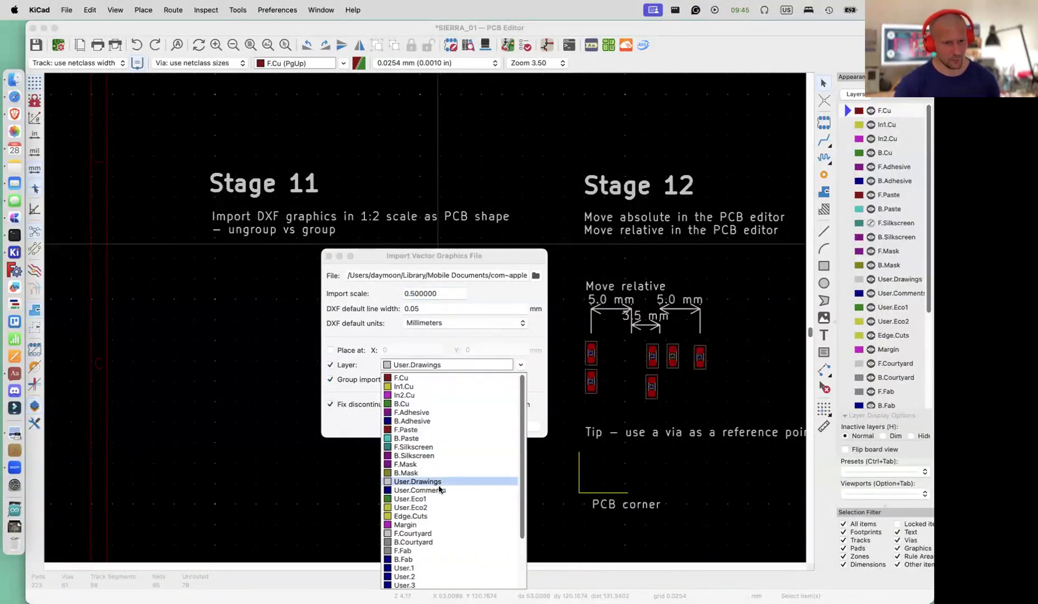
{"action": "left_click", "coordinate": [423, 516]}
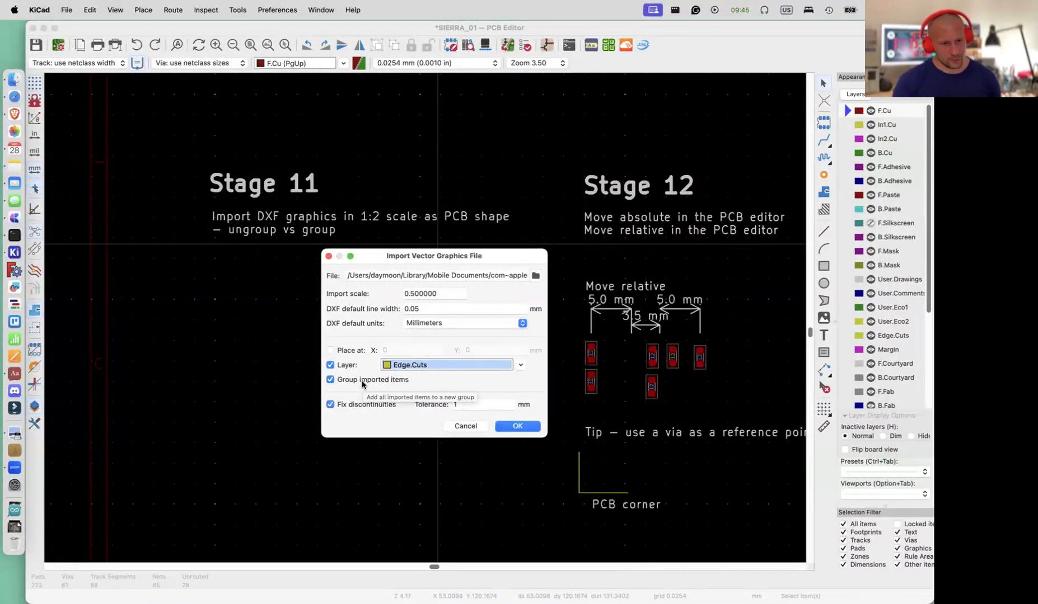
{"action": "left_click", "coordinate": [510, 427]}
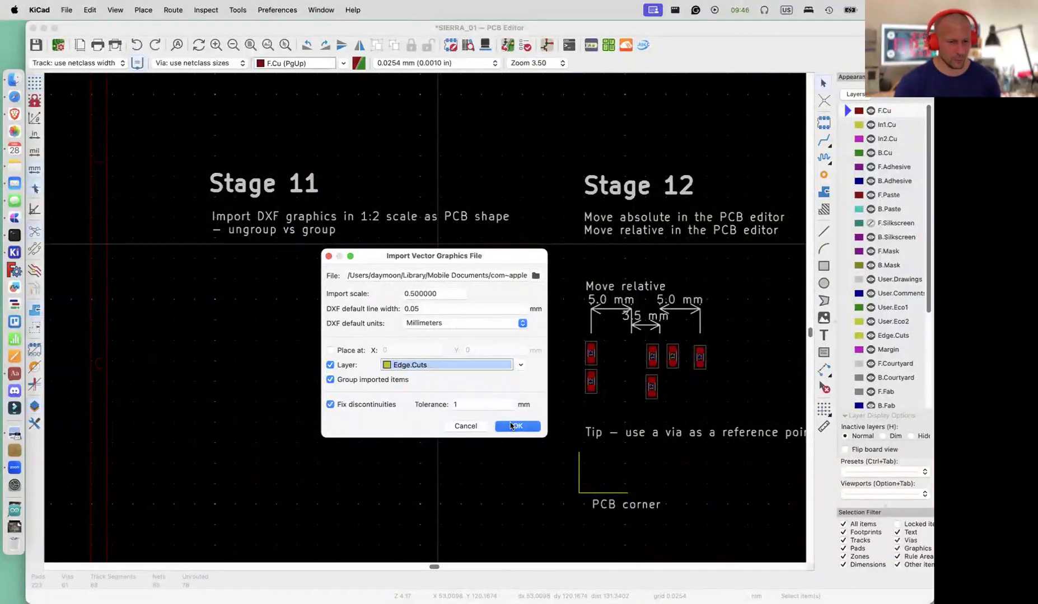
{"action": "left_click", "coordinate": [513, 426]}
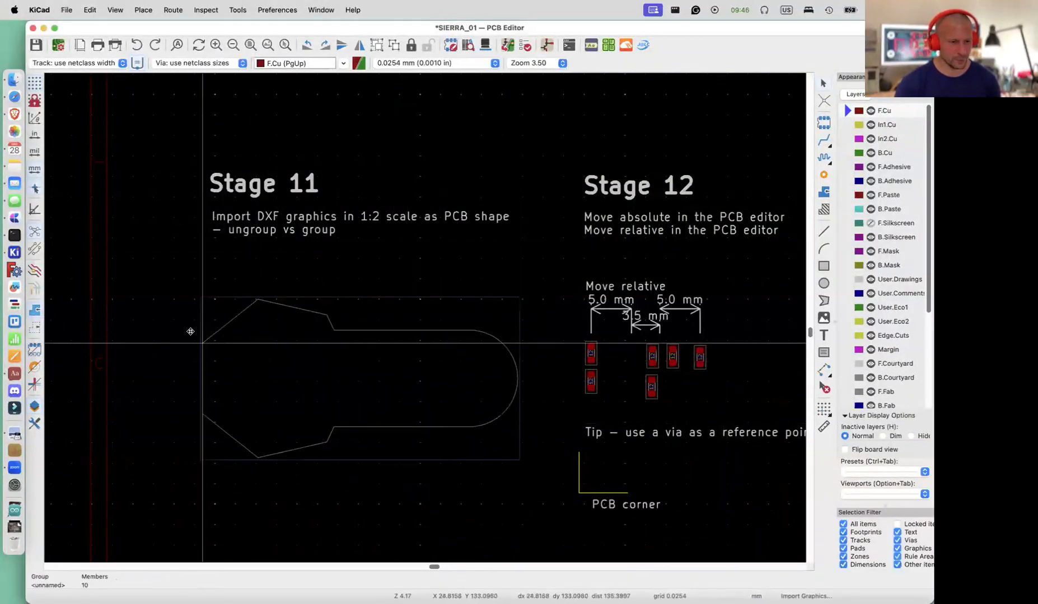
{"action": "left_click", "coordinate": [203, 318]}
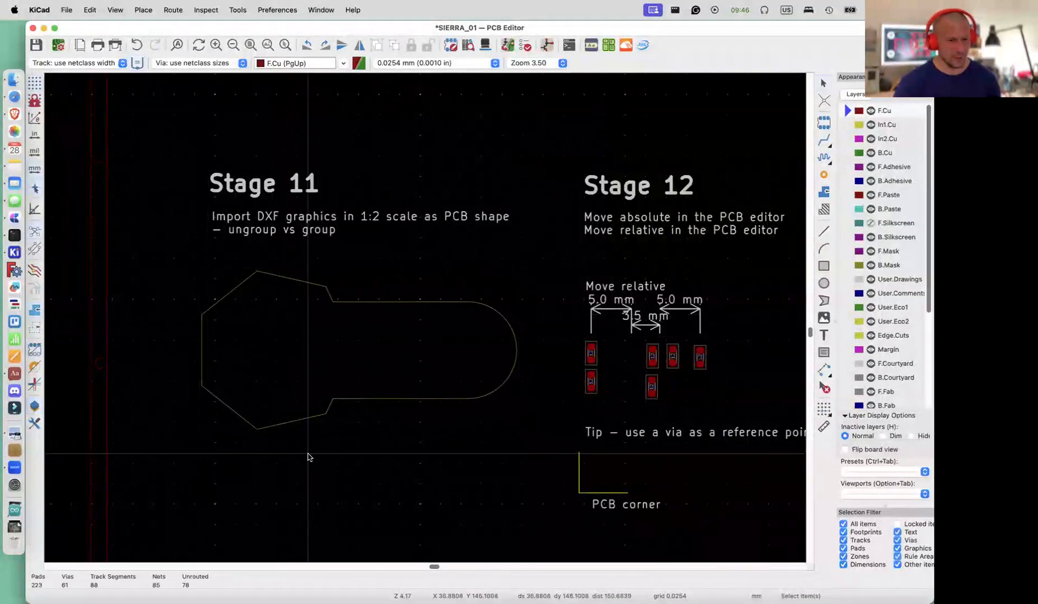
Move the grouped board outline slightly so it sits just below the Stage 11 text
{"action": "left_click", "coordinate": [377, 398]}
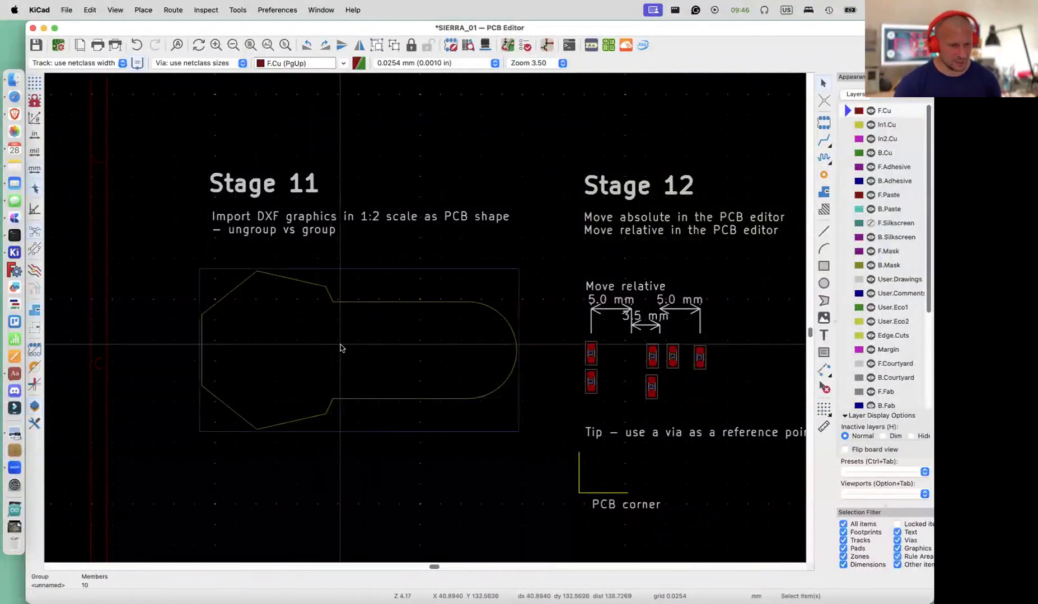
{"action": "key", "text": "m"}
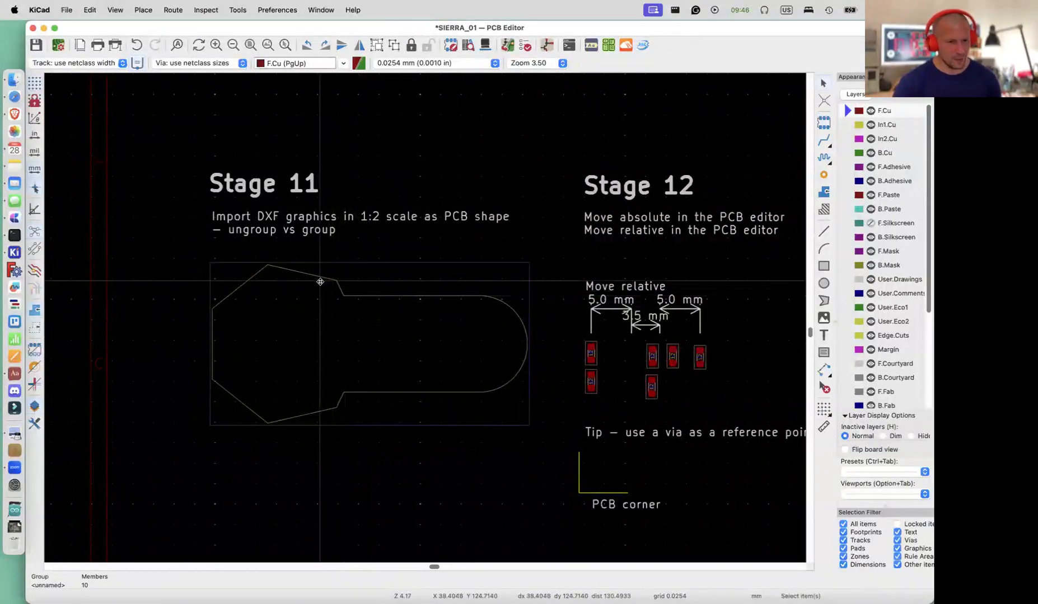
{"action": "left_click", "coordinate": [320, 280]}
Ungroup the imported board outline and clear the selection
{"action": "scroll", "coordinate": [320, 281], "scroll_direction": "up", "scroll_amount": 2}
{"action": "scroll", "coordinate": [319, 281], "scroll_direction": "up", "scroll_amount": 3}
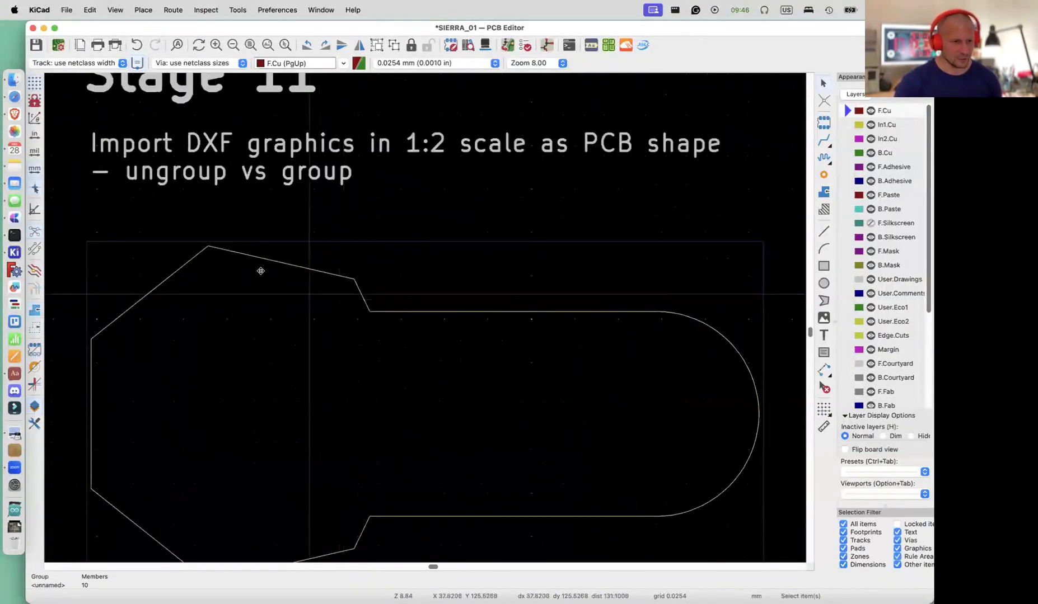
{"action": "right_click", "coordinate": [374, 327]}
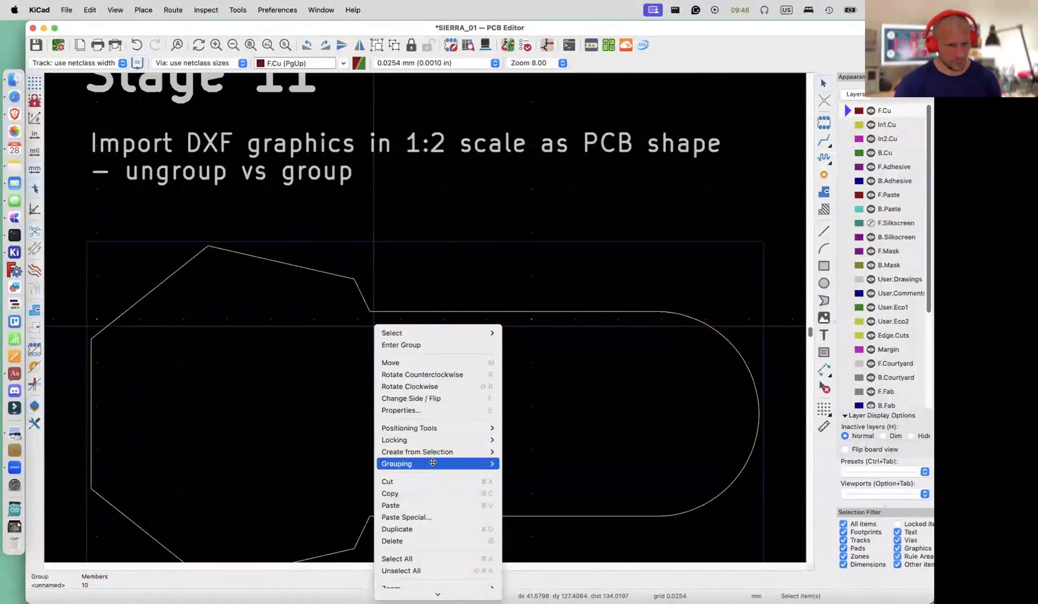
{"action": "mouse_move", "coordinate": [432, 463]}
{"action": "left_click", "coordinate": [527, 474]}
{"action": "left_click", "coordinate": [389, 223]}
Select the short slanted segment at the upper neck of the ungrouped outline, examine its endpoints, and clear the selection
{"action": "scroll", "coordinate": [361, 343], "scroll_direction": "down", "scroll_amount": 2}
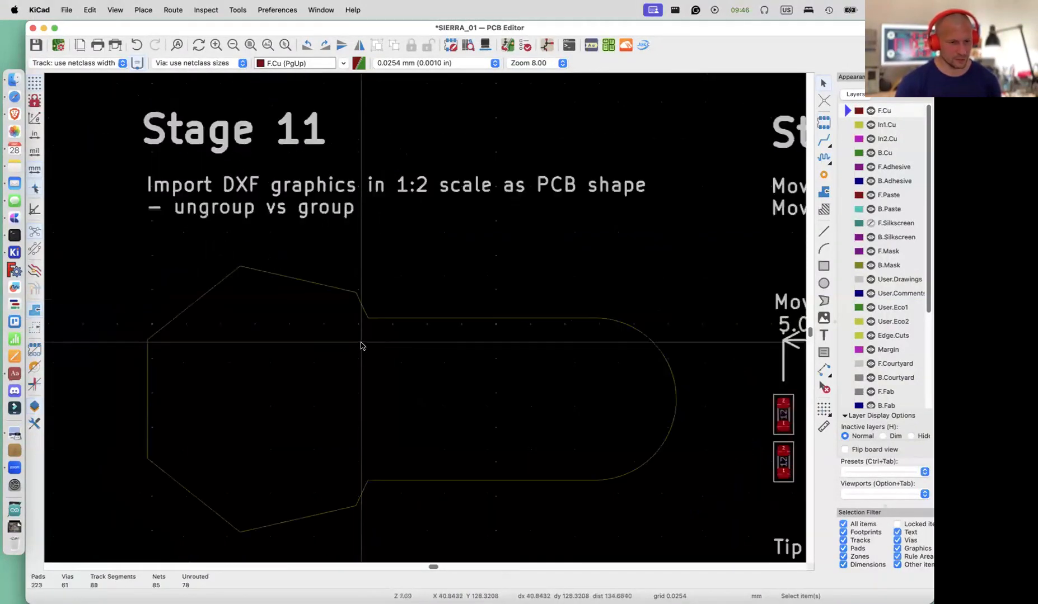
{"action": "scroll", "coordinate": [360, 346], "scroll_direction": "down", "scroll_amount": 2}
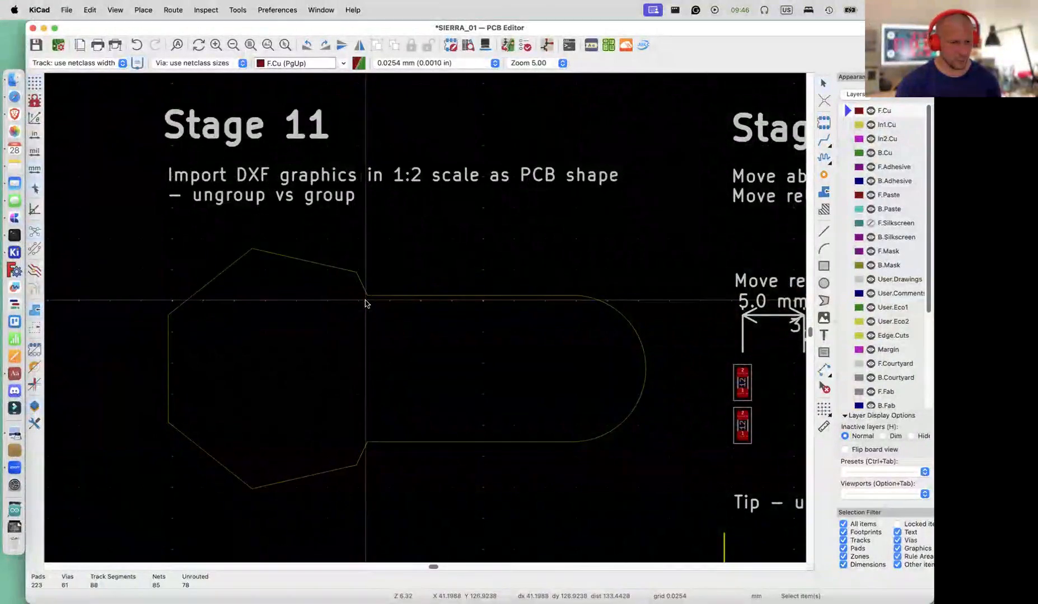
{"action": "scroll", "coordinate": [365, 304], "scroll_direction": "up", "scroll_amount": 3}
{"action": "left_click", "coordinate": [366, 286]}
{"action": "mouse_move", "coordinate": [368, 290]}
{"action": "left_mouse_down"}
{"action": "mouse_move", "coordinate": [392, 246]}
{"action": "mouse_move", "coordinate": [369, 289]}
{"action": "left_mouse_up"}
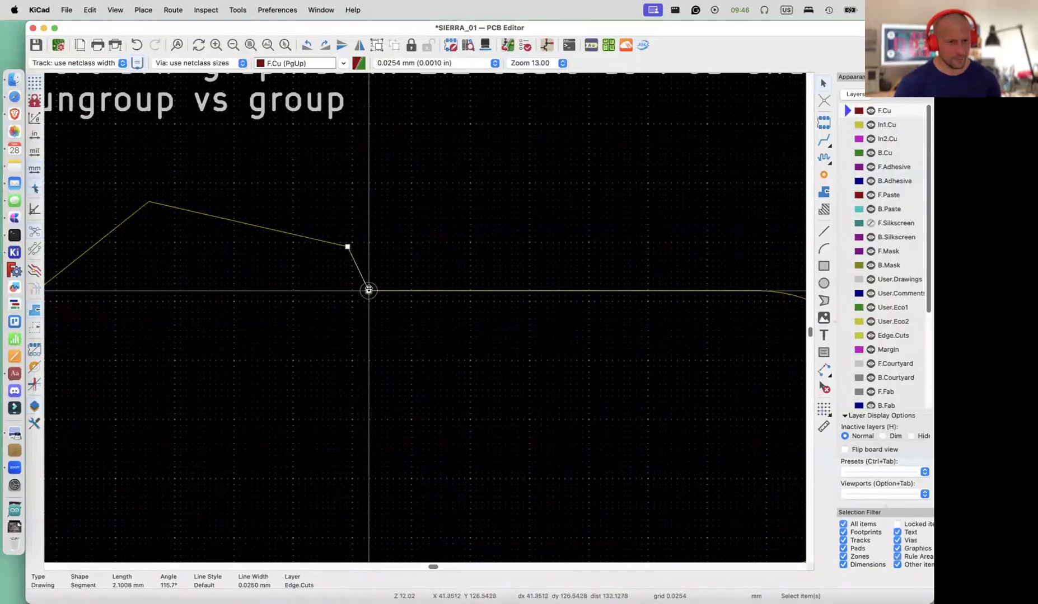
{"action": "mouse_move", "coordinate": [348, 247]}
{"action": "left_mouse_down"}
{"action": "mouse_move", "coordinate": [358, 247]}
{"action": "mouse_move", "coordinate": [348, 248]}
{"action": "left_mouse_up"}
{"action": "scroll", "coordinate": [348, 247], "scroll_direction": "down", "scroll_amount": 3}
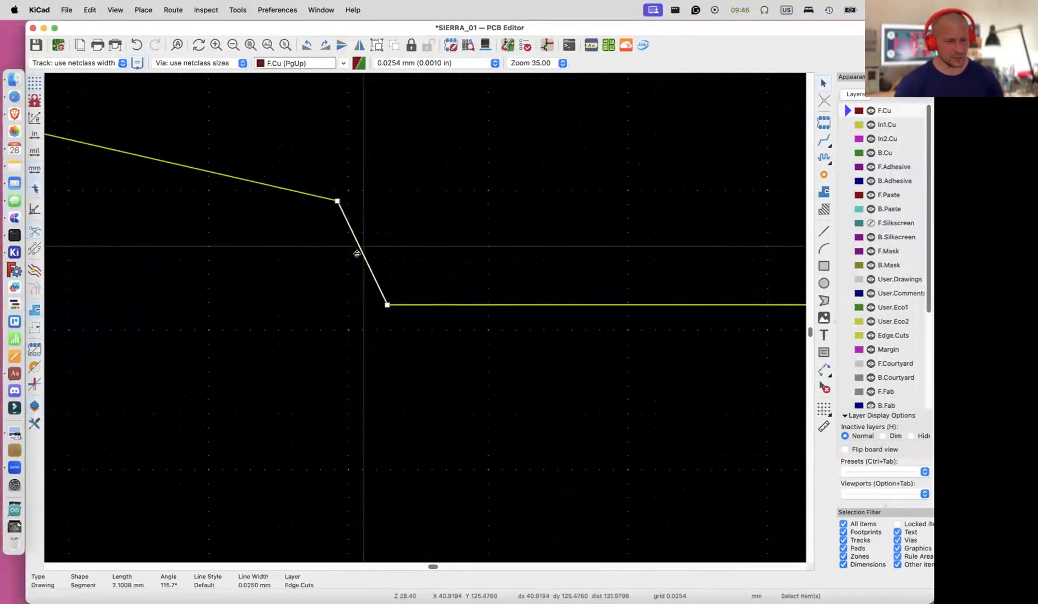
{"action": "scroll", "coordinate": [357, 254], "scroll_direction": "down", "scroll_amount": 10}
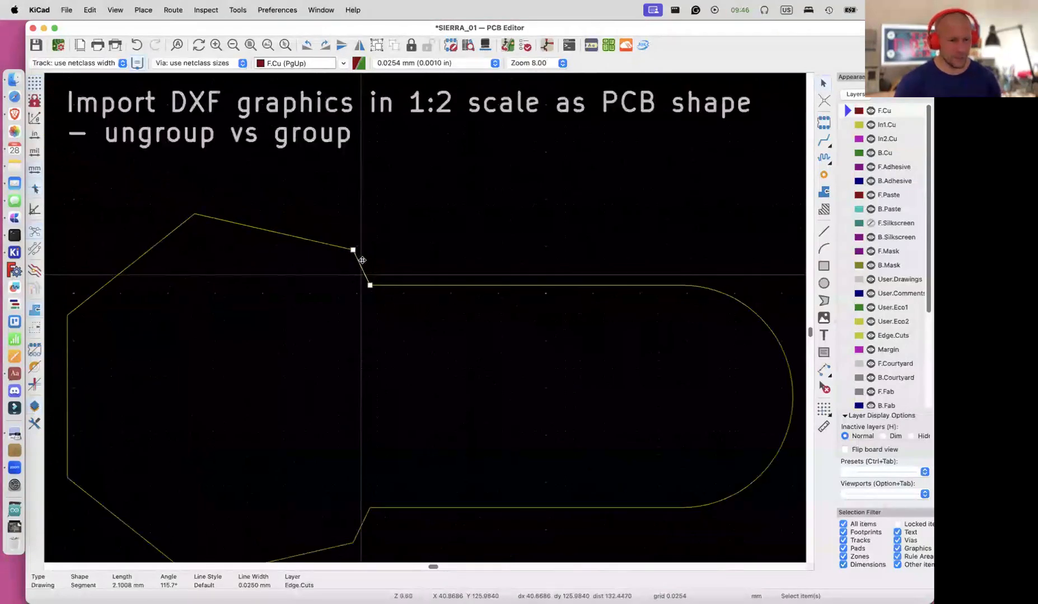
{"action": "left_click", "coordinate": [424, 423]}
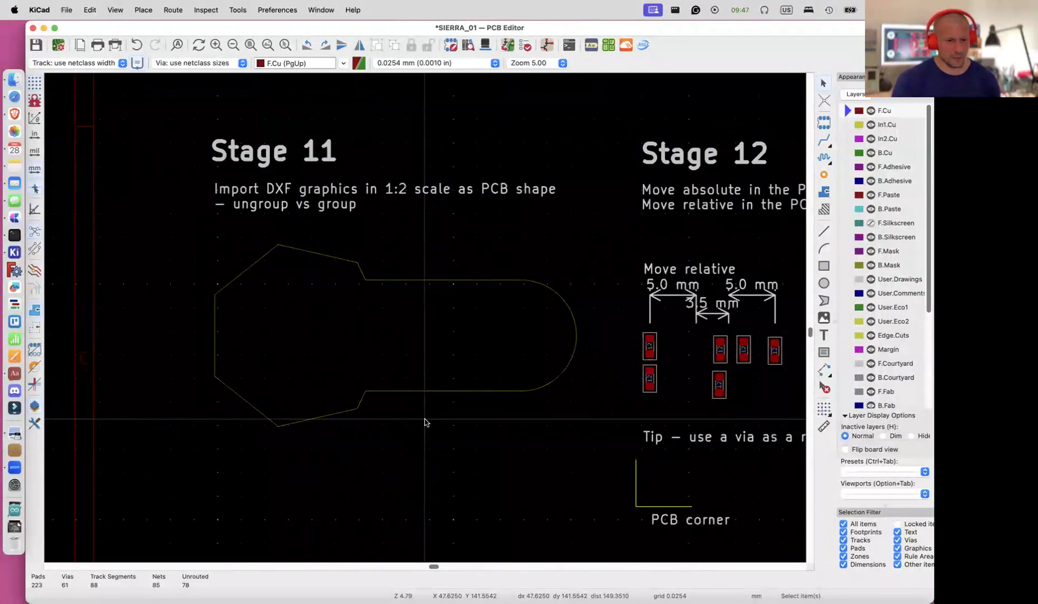
Review the Stage 12 move tasks on the board, check the Stage 12 resistors in the Schematic Editor, and return to the PCB Editor
{"action": "scroll", "coordinate": [424, 422], "scroll_direction": "down", "scroll_amount": 2}
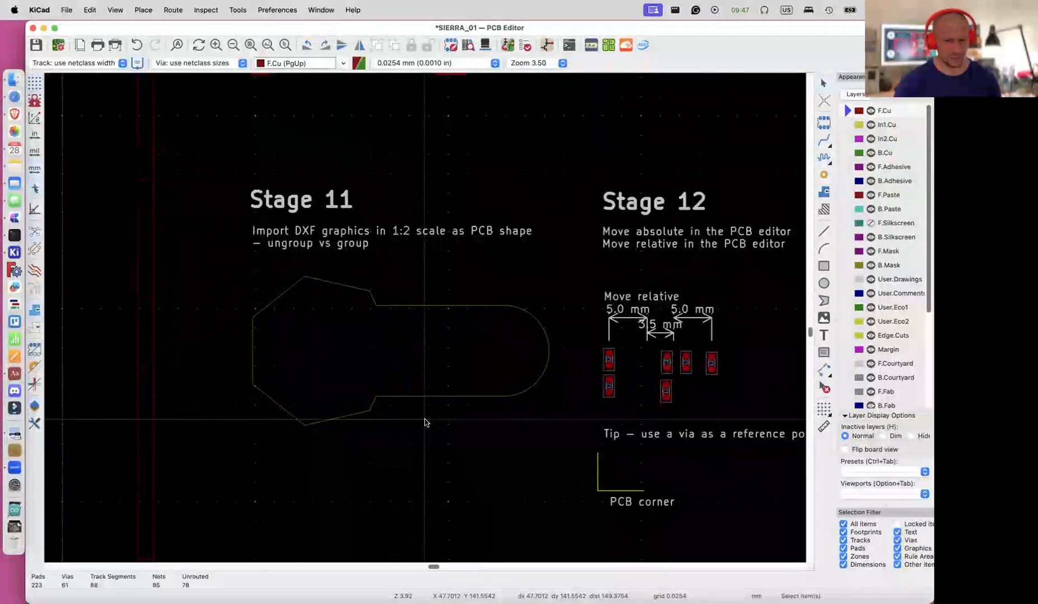
{"action": "scroll", "coordinate": [424, 423], "scroll_direction": "right", "scroll_amount": 2}
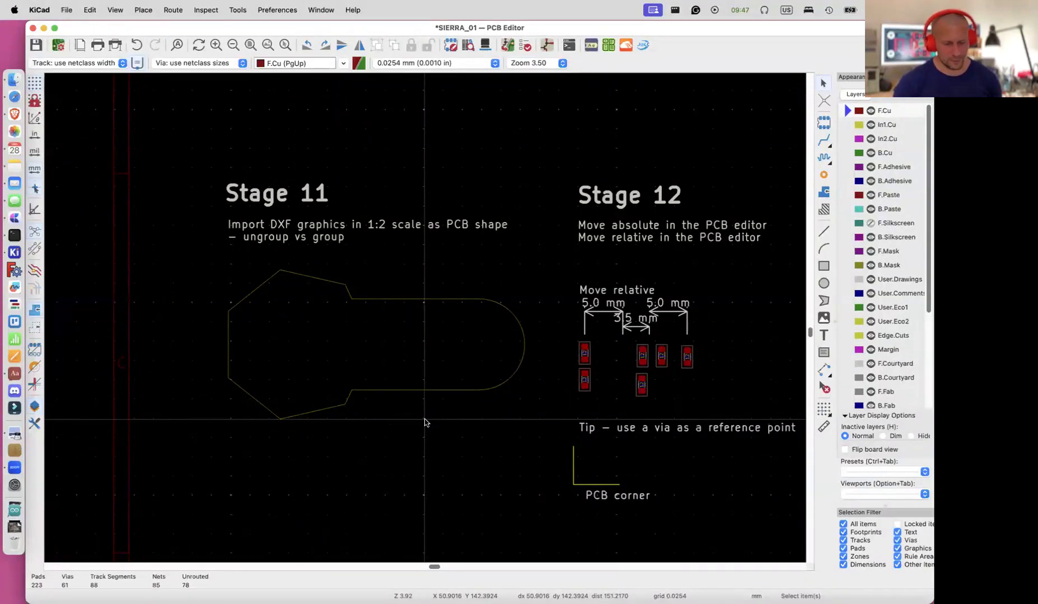
{"action": "scroll", "coordinate": [425, 423], "scroll_direction": "right", "scroll_amount": 6}
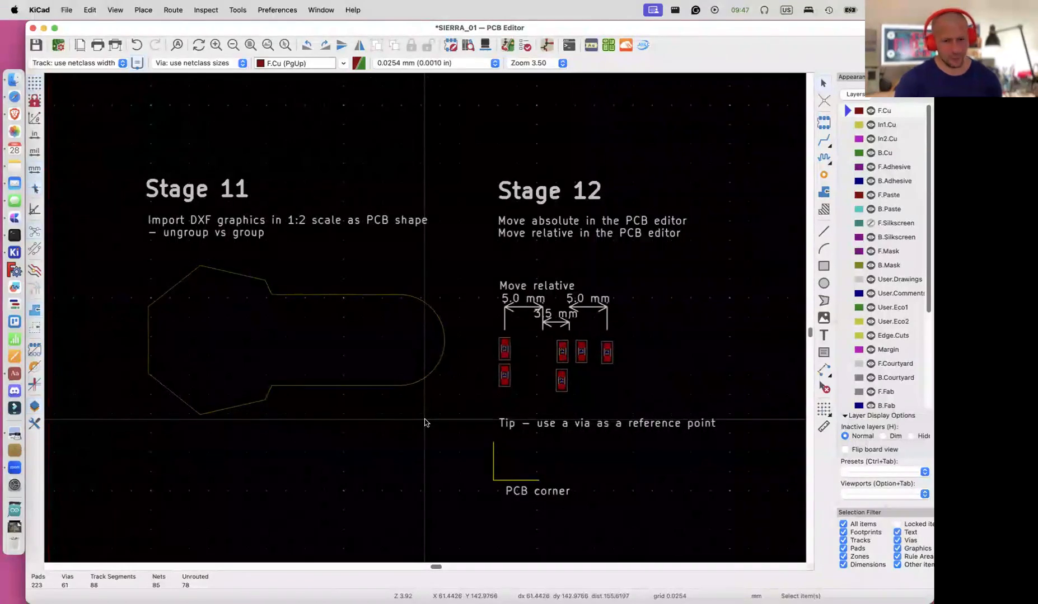
{"action": "scroll", "coordinate": [424, 423], "scroll_direction": "right", "scroll_amount": 18}
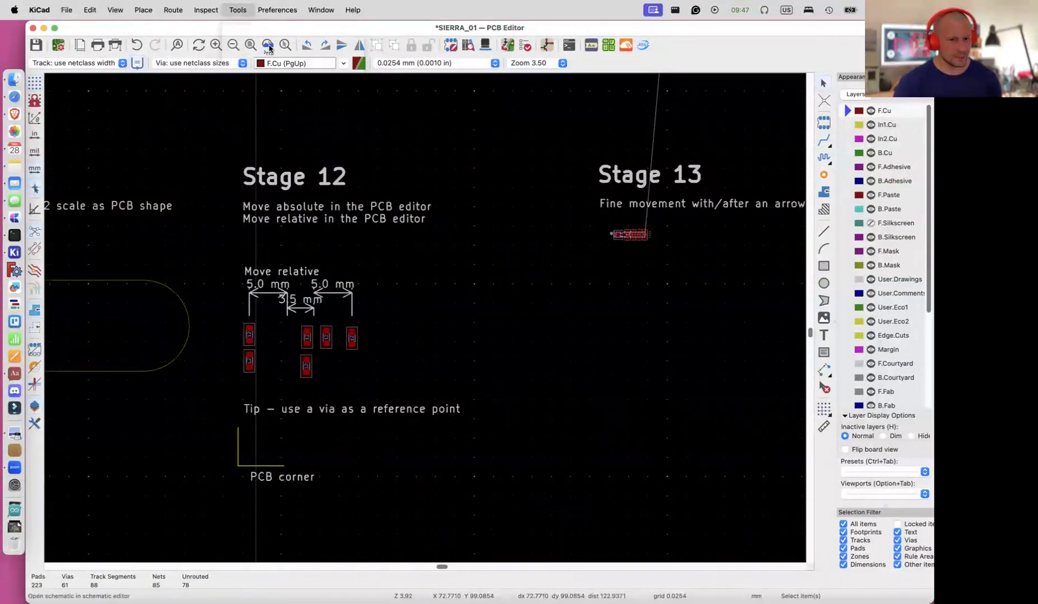
{"action": "left_click", "coordinate": [237, 10]}
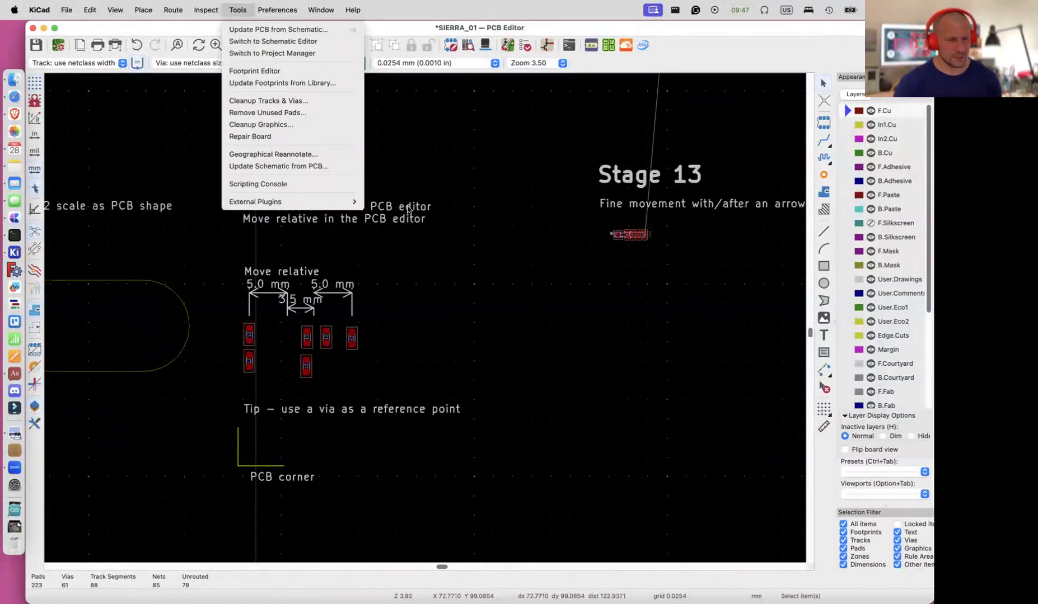
{"action": "left_click", "coordinate": [285, 42]}
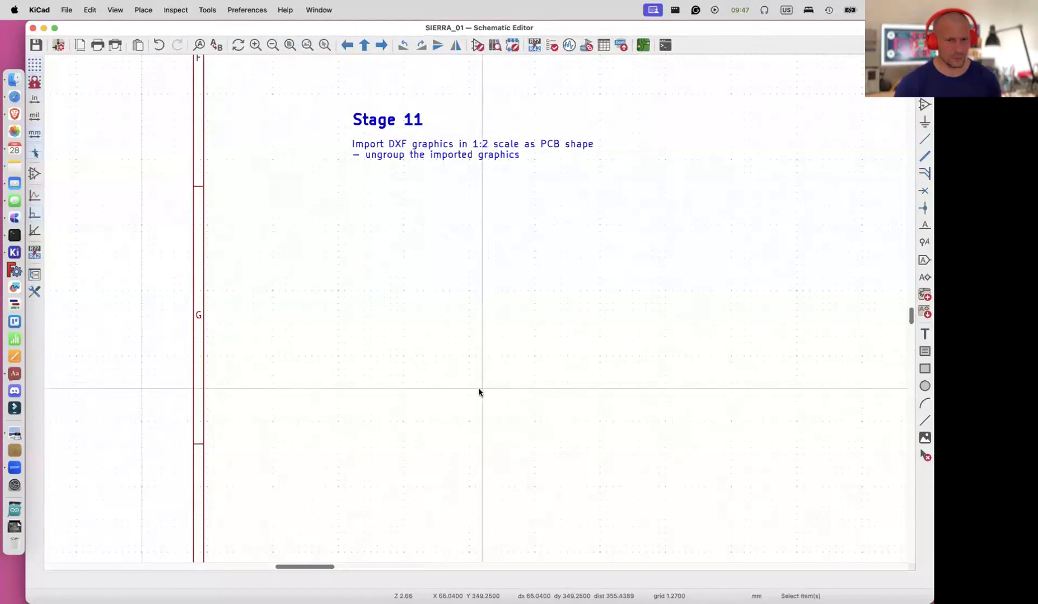
{"action": "scroll", "coordinate": [478, 392], "scroll_direction": "right", "scroll_amount": 10}
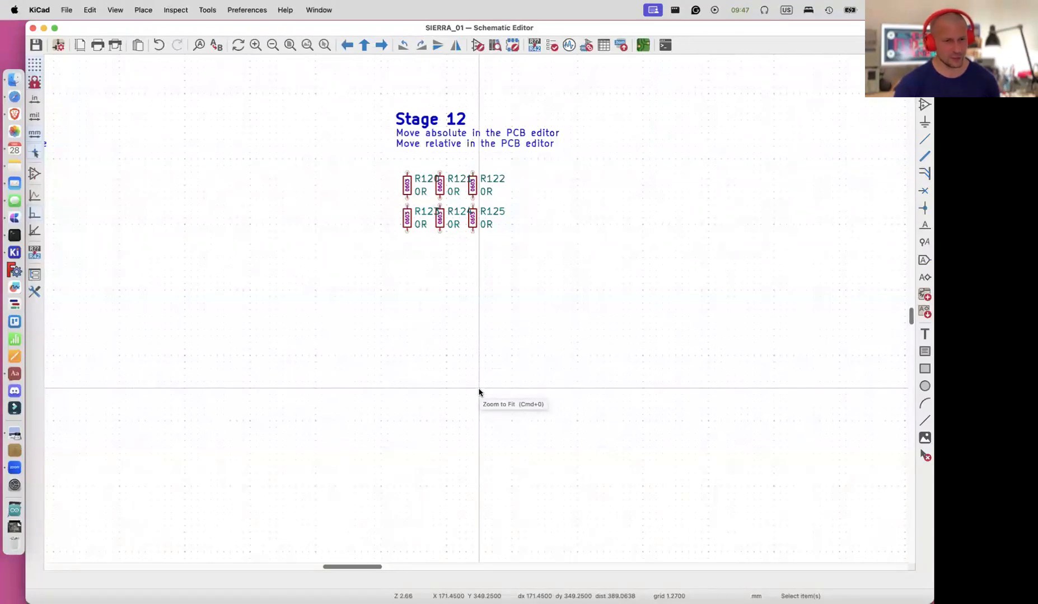
{"action": "left_click", "coordinate": [643, 46]}
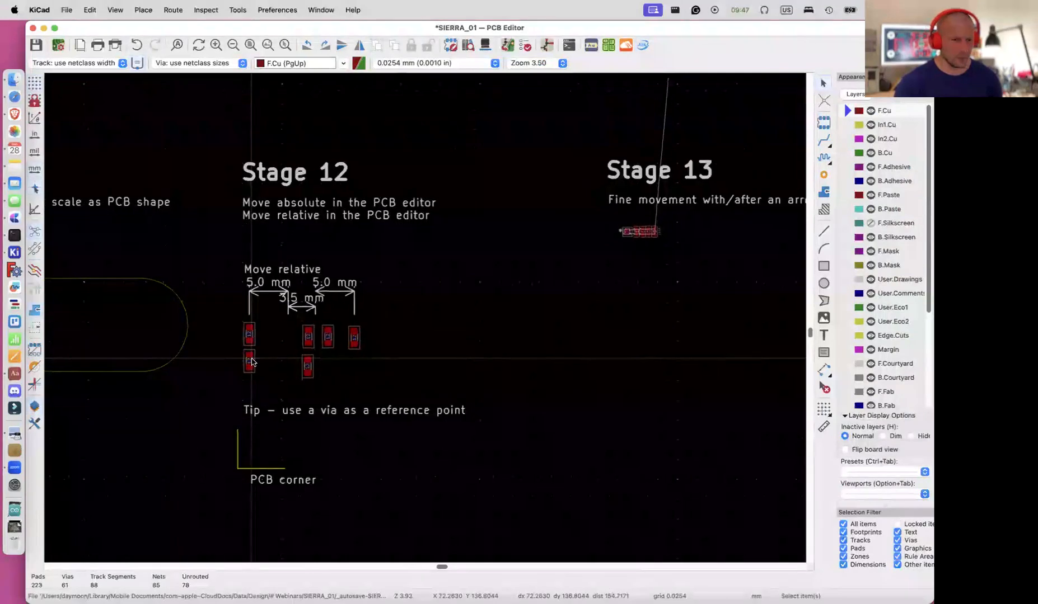
{"action": "scroll", "coordinate": [251, 362], "scroll_direction": "up", "scroll_amount": 3}
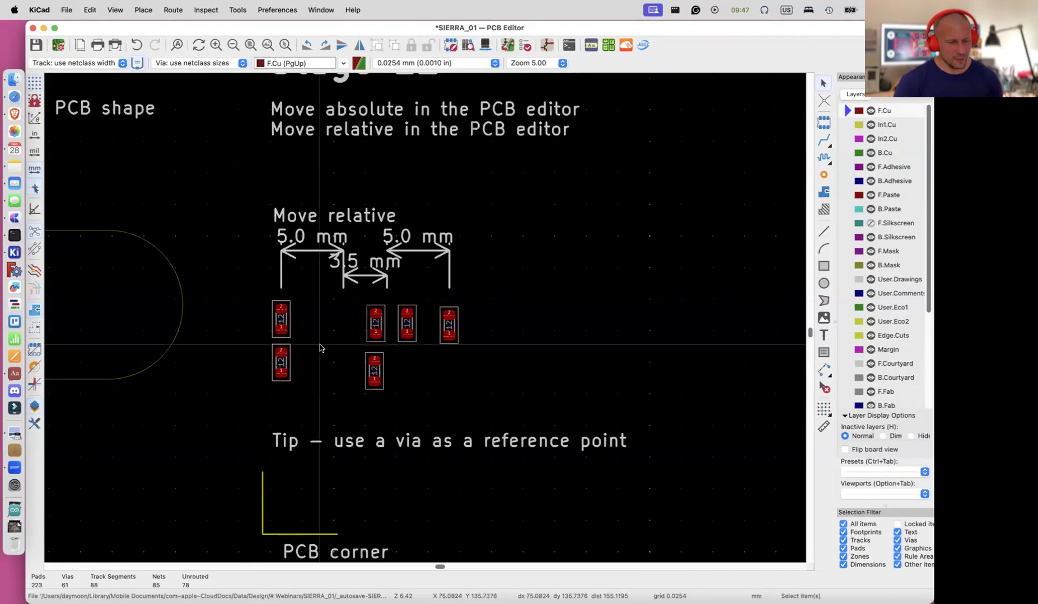
{"action": "scroll", "coordinate": [319, 348], "scroll_direction": "up", "scroll_amount": 3}
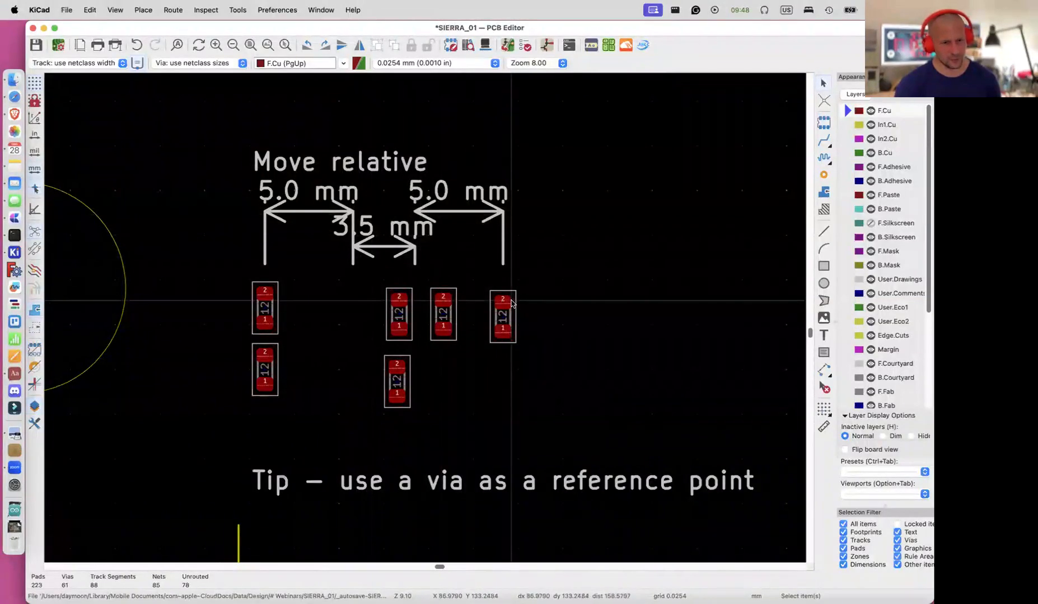
{"action": "left_click", "coordinate": [408, 316]}
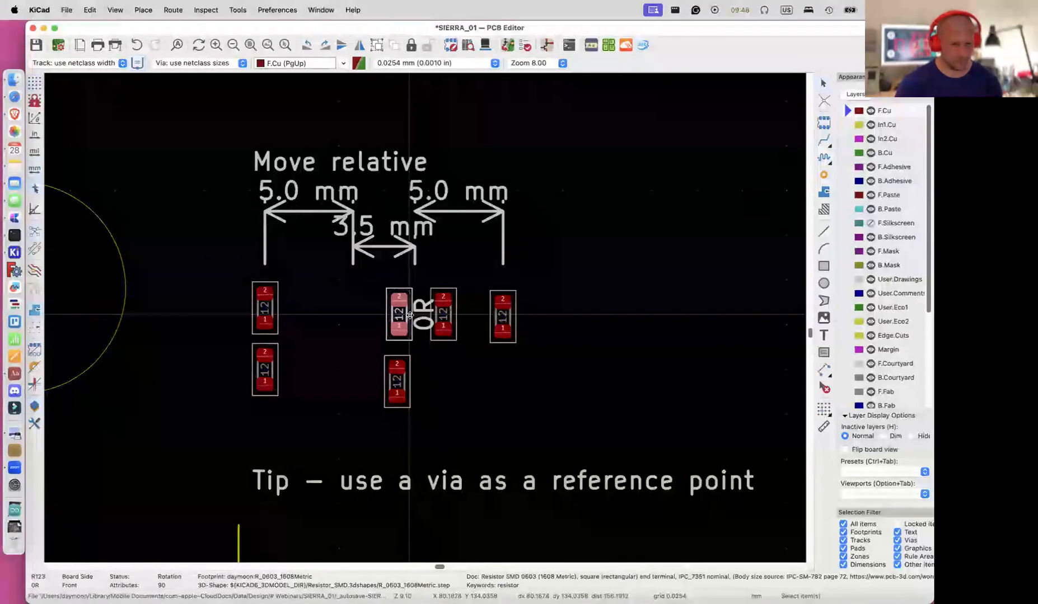
{"action": "right_click", "coordinate": [410, 315]}
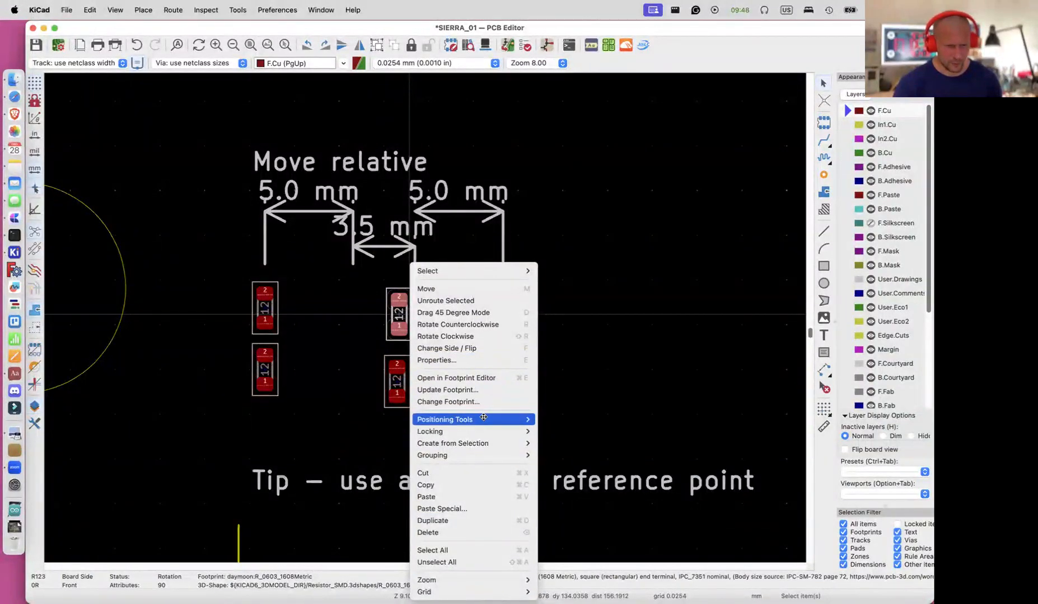
{"action": "mouse_move", "coordinate": [483, 418]}
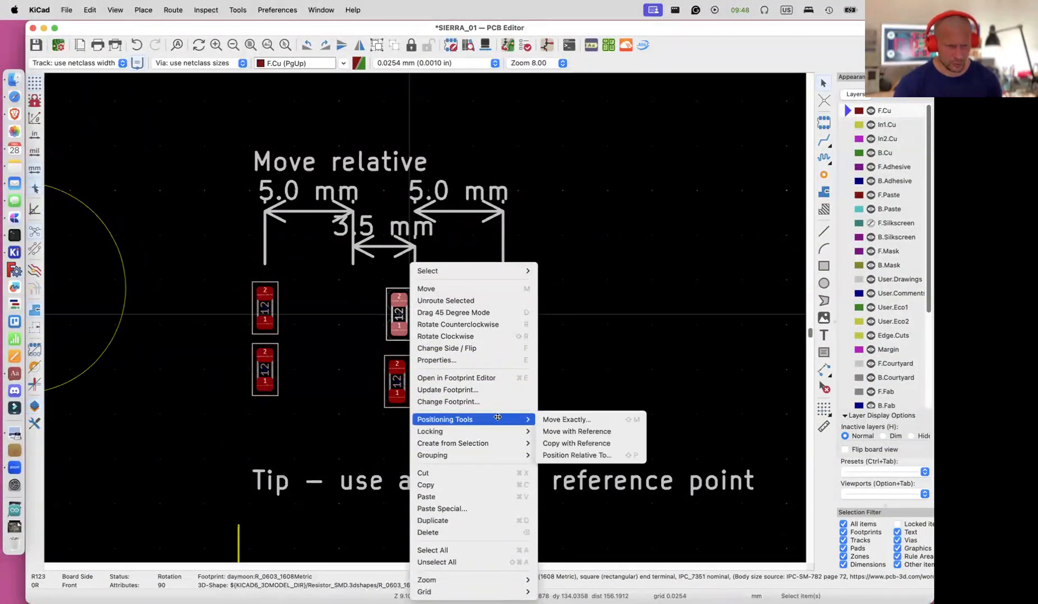
{"action": "left_click", "coordinate": [596, 456]}
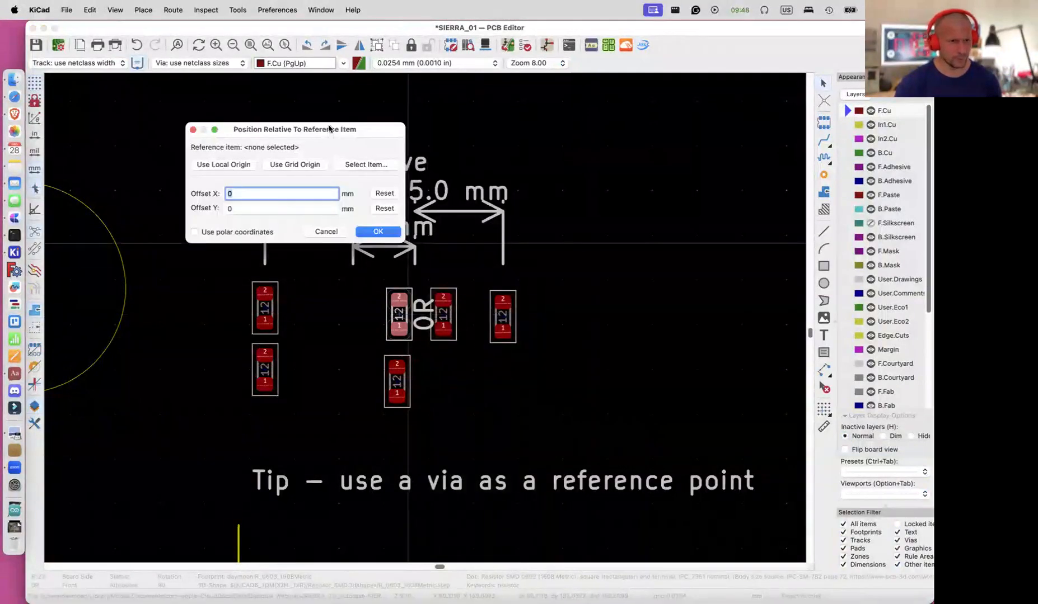
{"action": "left_click_drag", "start_coordinate": [519, 121], "coordinate": [667, 107]}
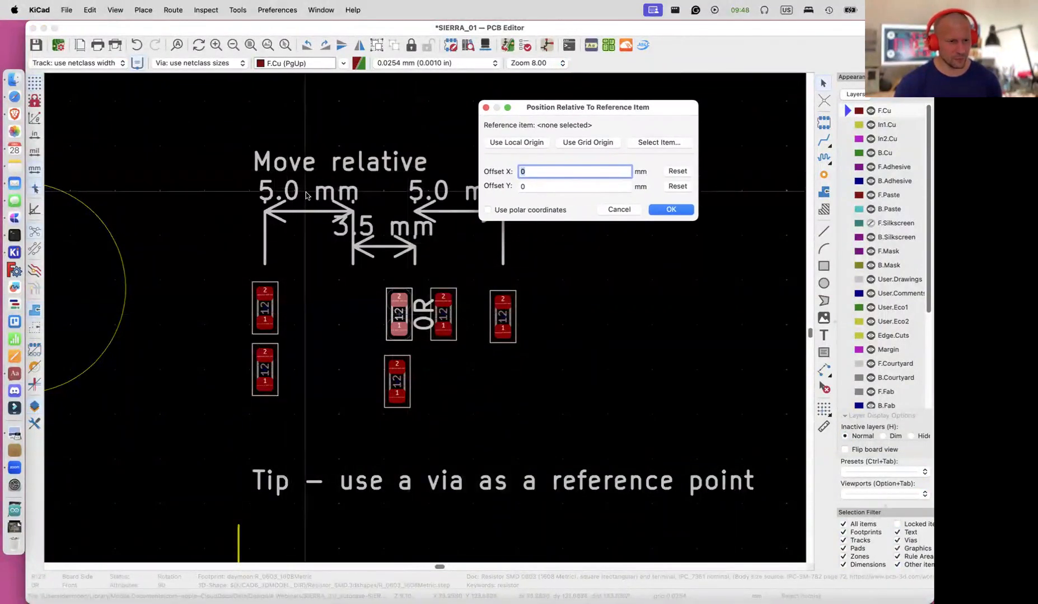
{"action": "left_click_drag", "start_coordinate": [305, 193], "coordinate": [357, 220]}
{"action": "left_click", "coordinate": [364, 225]}
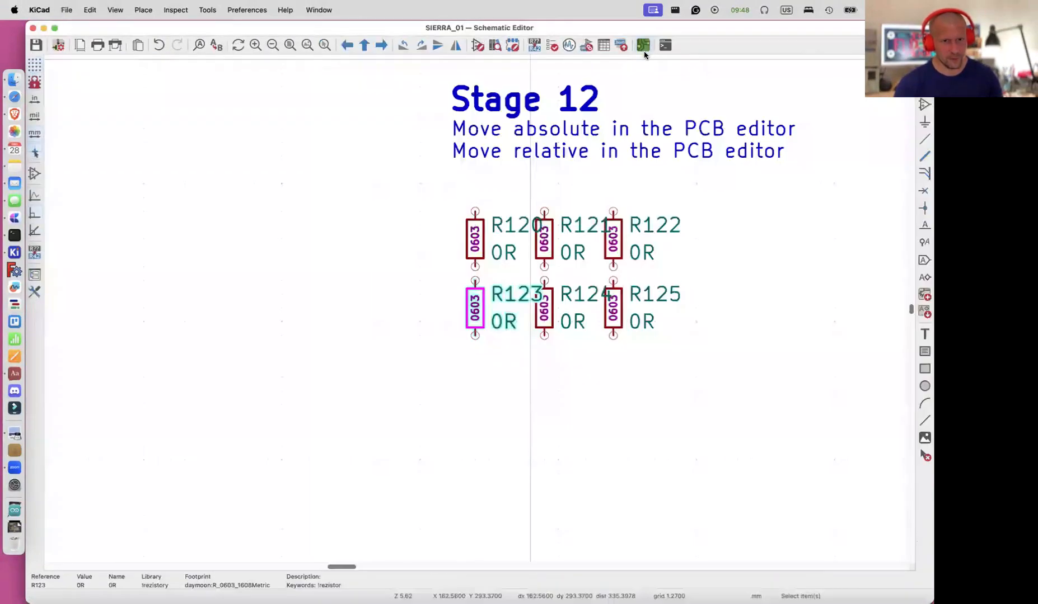
{"action": "left_click", "coordinate": [644, 50]}
Position resistor R123 relative to footprint R120 with an X offset of 5 mm and a Y offset of 0
{"action": "left_click", "coordinate": [410, 316]}
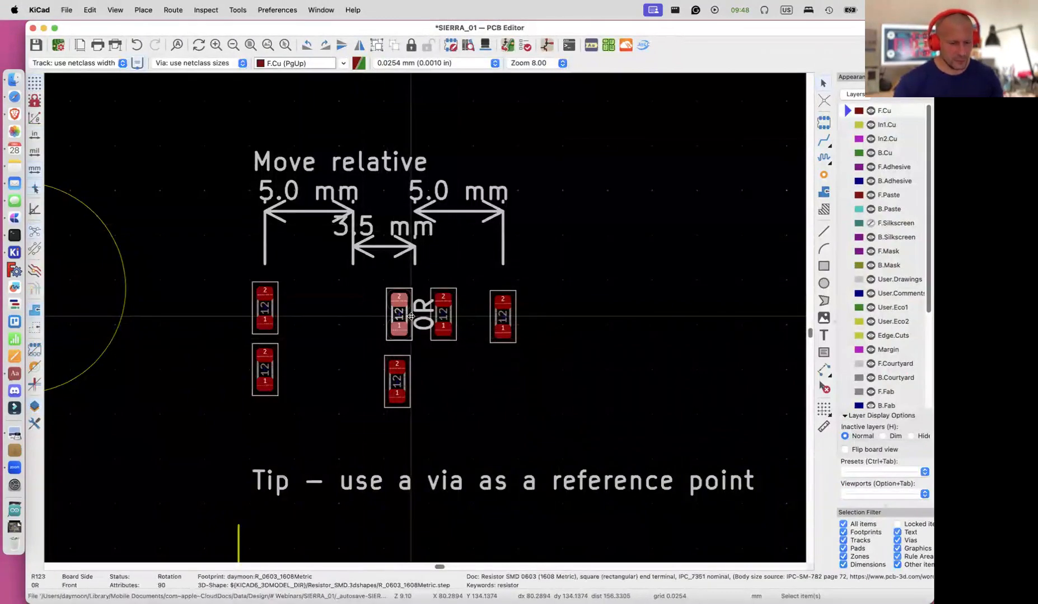
{"action": "key", "text": "shift+p"}
{"action": "type", "text": "5"}
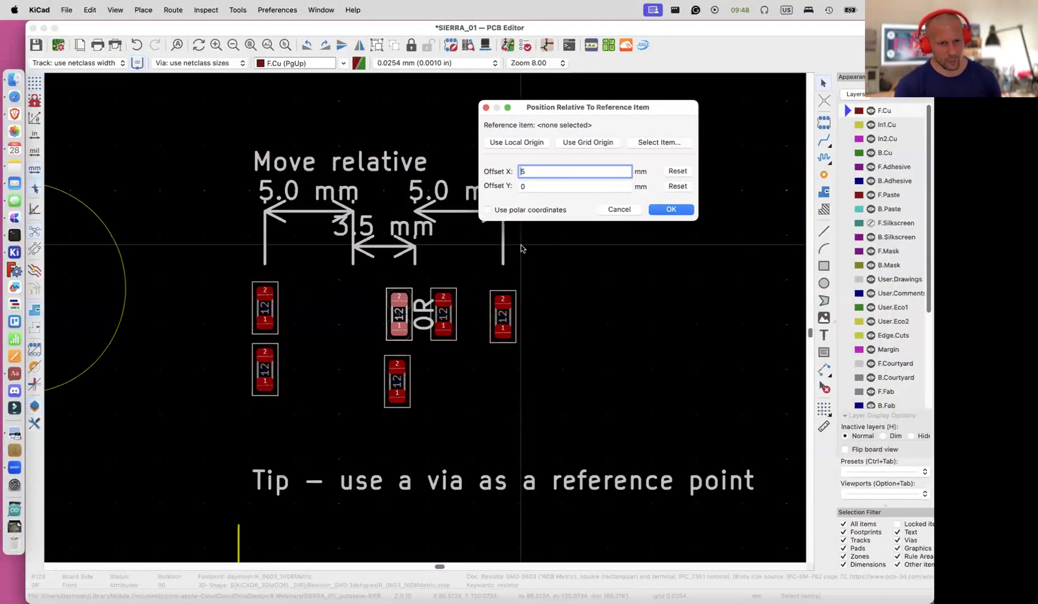
{"action": "type", "text": "-"}
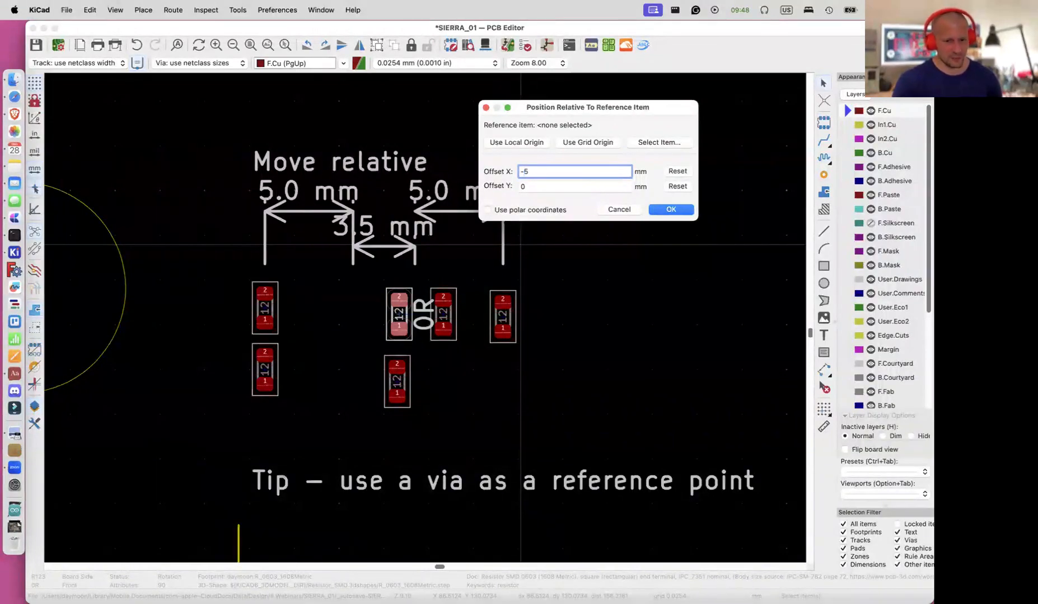
{"action": "key", "text": "BackSpace"}
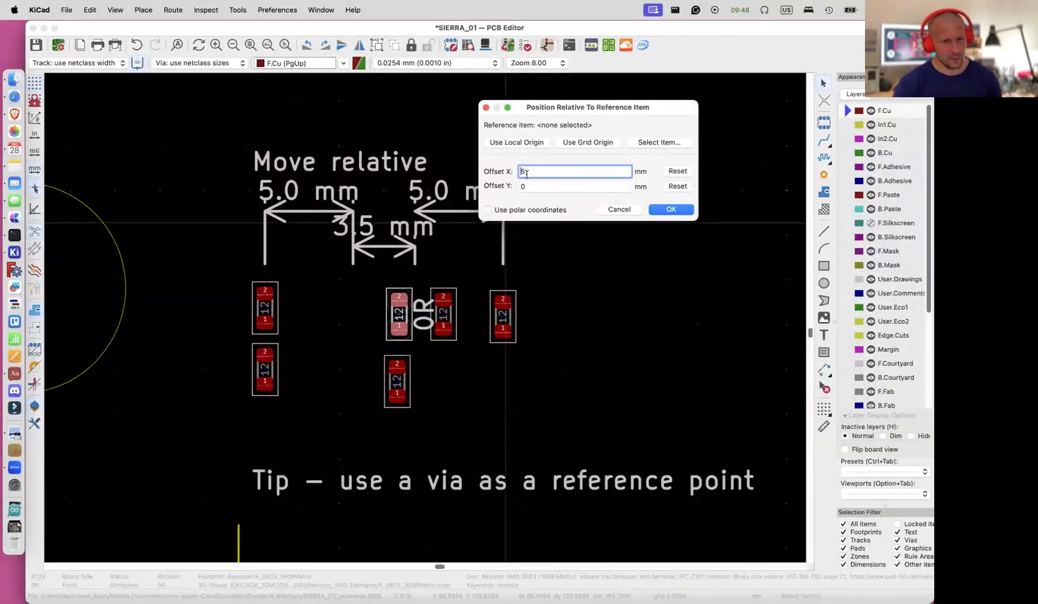
{"action": "left_click", "coordinate": [657, 143]}
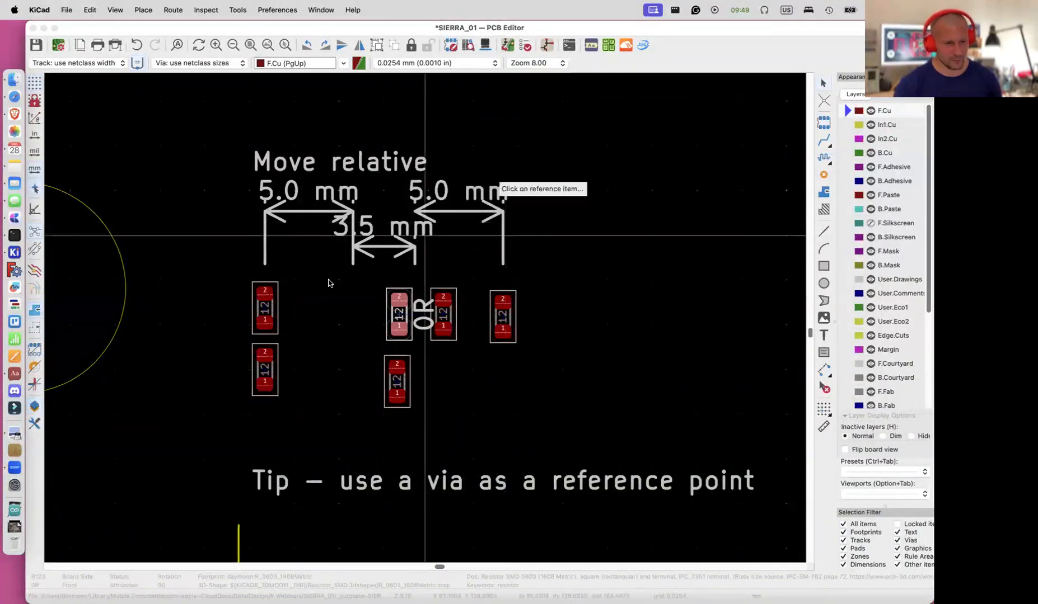
{"action": "left_click", "coordinate": [267, 313]}
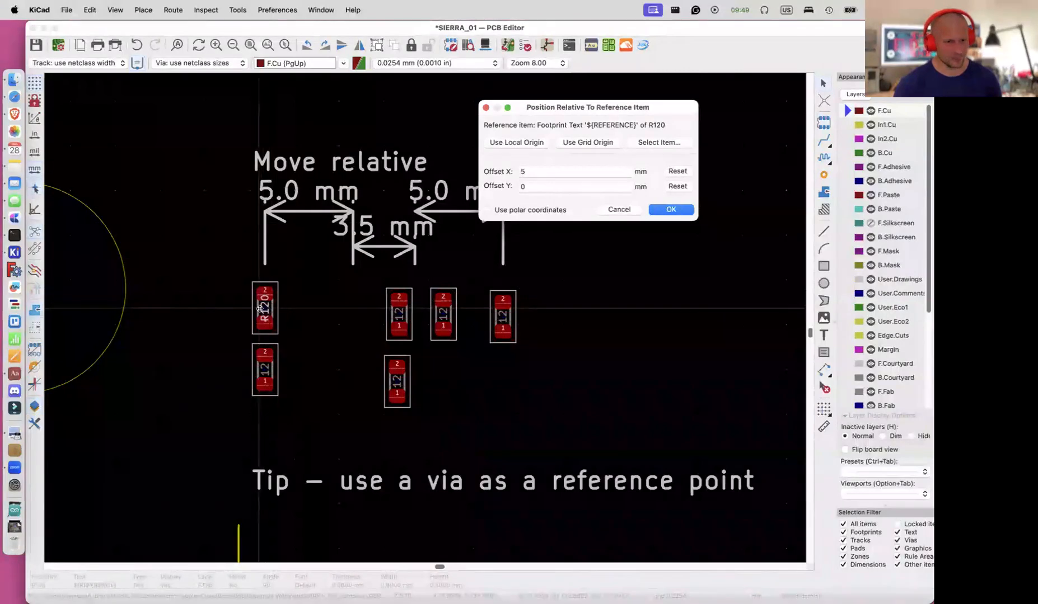
{"action": "left_click", "coordinate": [661, 143]}
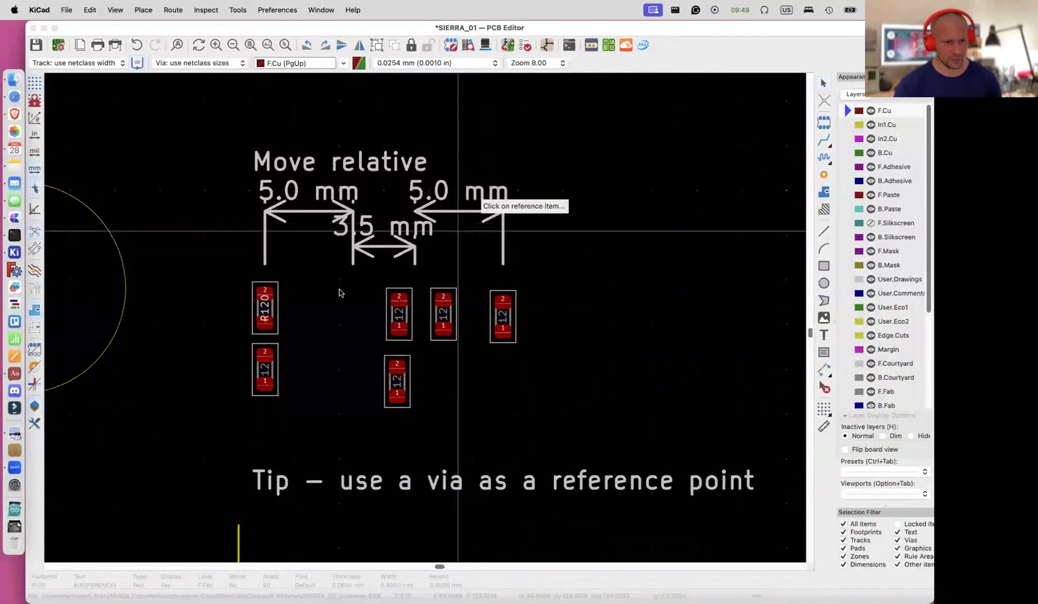
{"action": "left_click", "coordinate": [279, 311]}
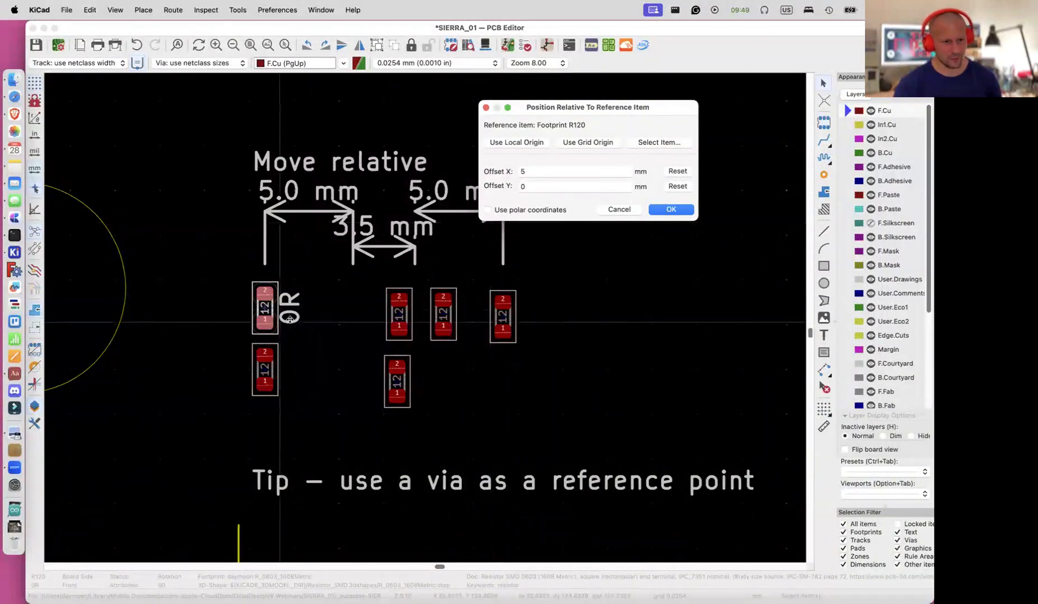
{"action": "left_click", "coordinate": [669, 211]}
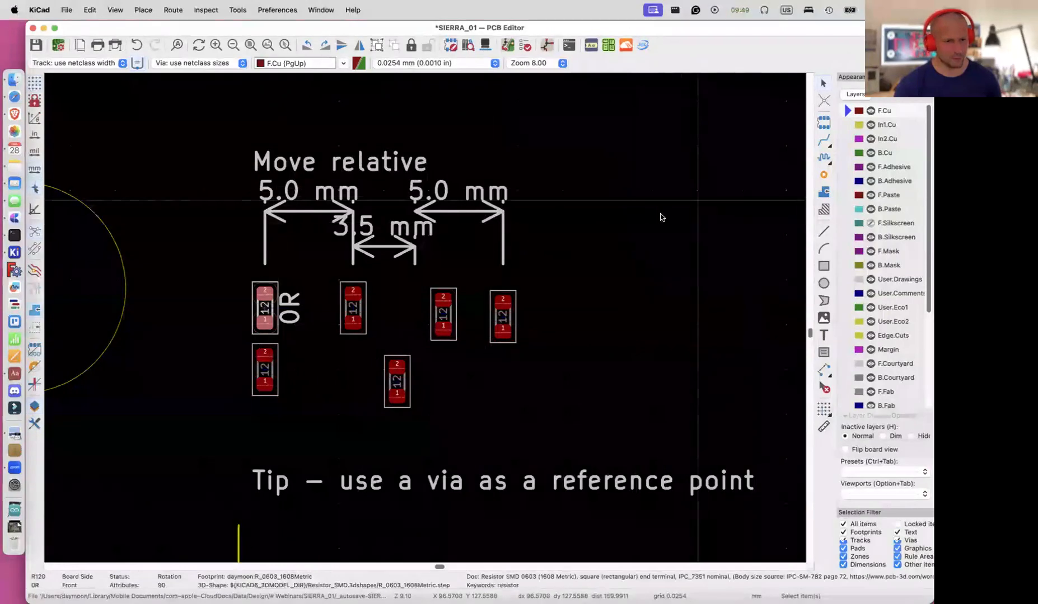
Position resistor R124 relative to footprint R123 with an X offset of 3.5 mm and a Y offset of 0, and clear the selection
{"action": "left_click", "coordinate": [453, 313]}
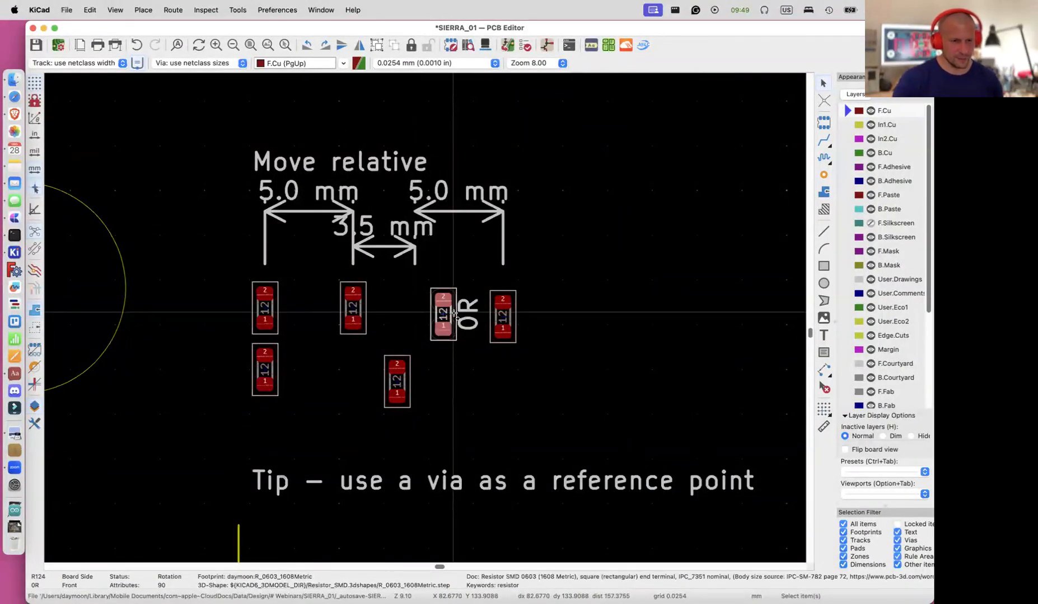
{"action": "key", "text": "shift+m"}
{"action": "left_click", "coordinate": [552, 168]}
{"action": "key", "text": "BackSpace"}
{"action": "type", "text": "3.5"}
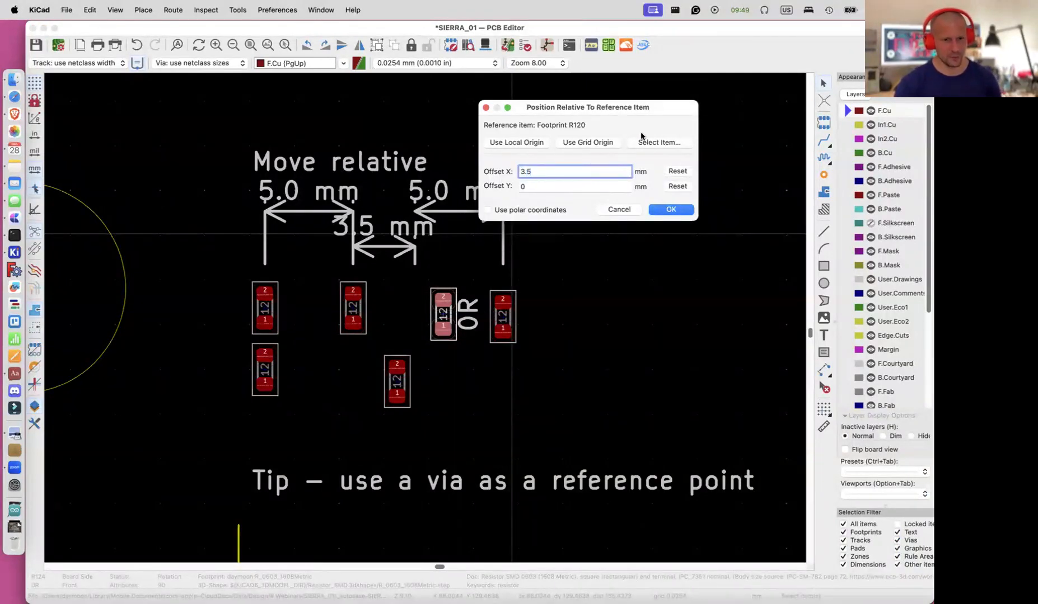
{"action": "left_click", "coordinate": [661, 142]}
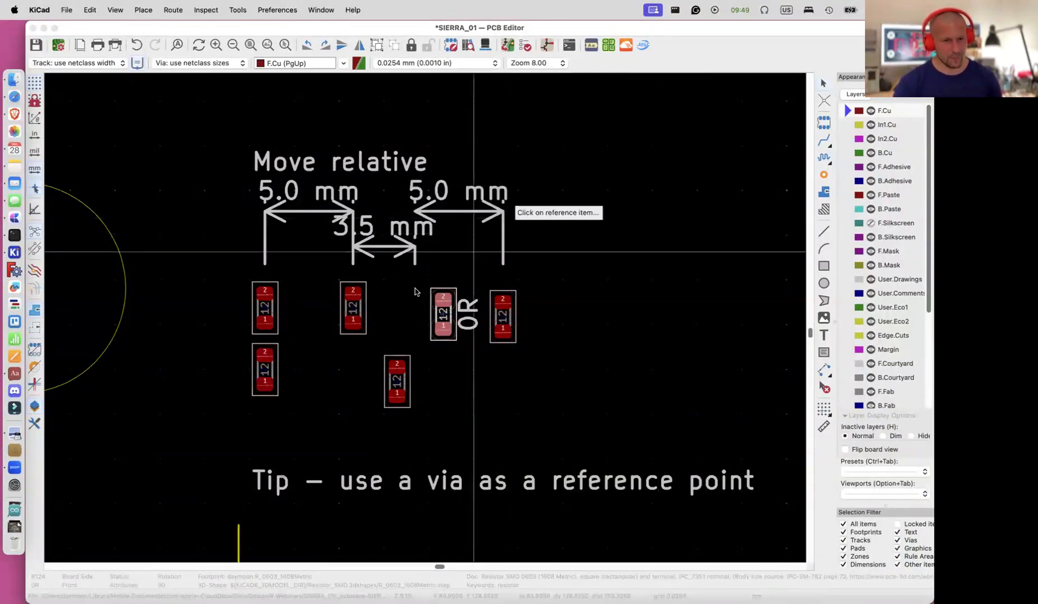
{"action": "left_click", "coordinate": [353, 308]}
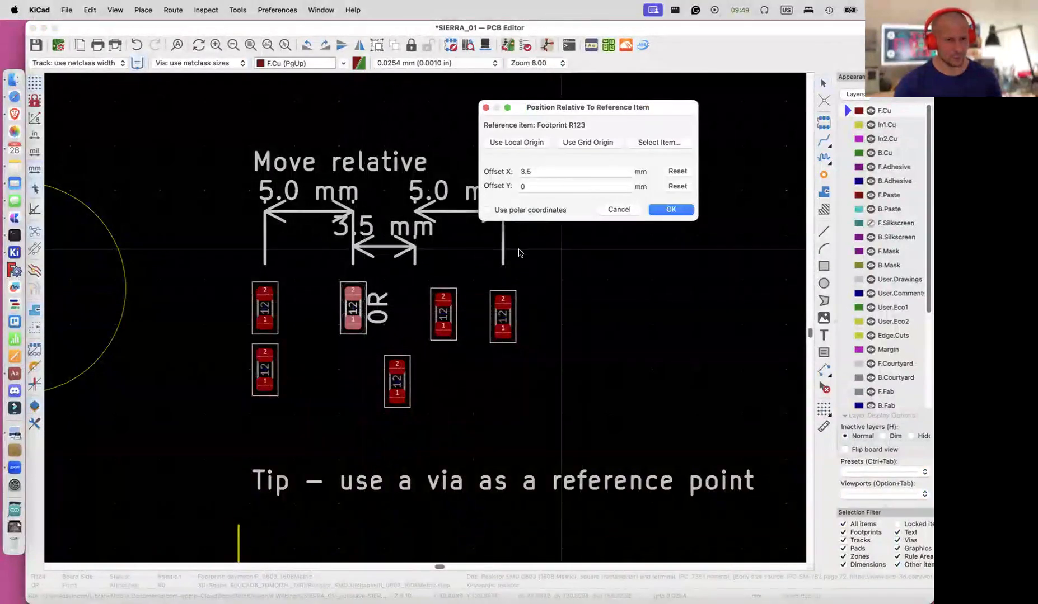
{"action": "left_click", "coordinate": [658, 210]}
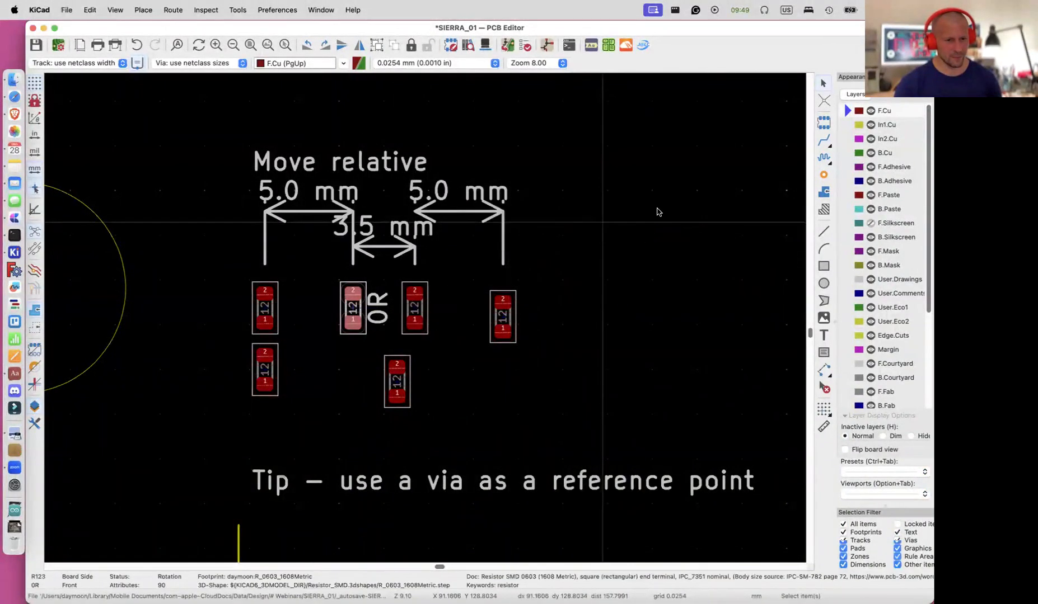
{"action": "left_click", "coordinate": [466, 363]}
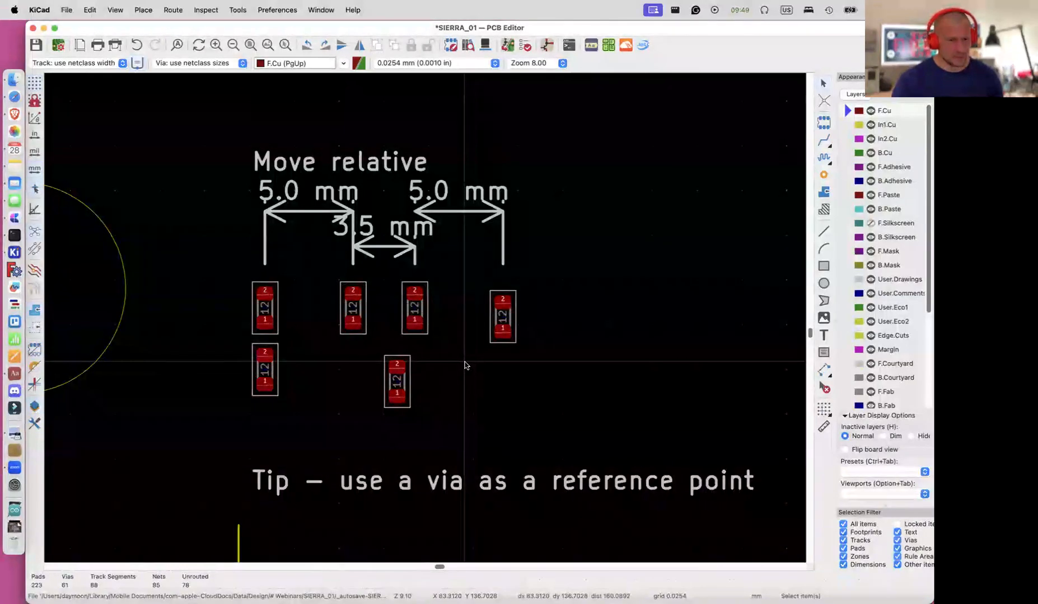
{"action": "scroll", "coordinate": [465, 366], "scroll_direction": "up", "scroll_amount": 3}
{"action": "scroll", "coordinate": [465, 365], "scroll_direction": "up", "scroll_amount": 1}
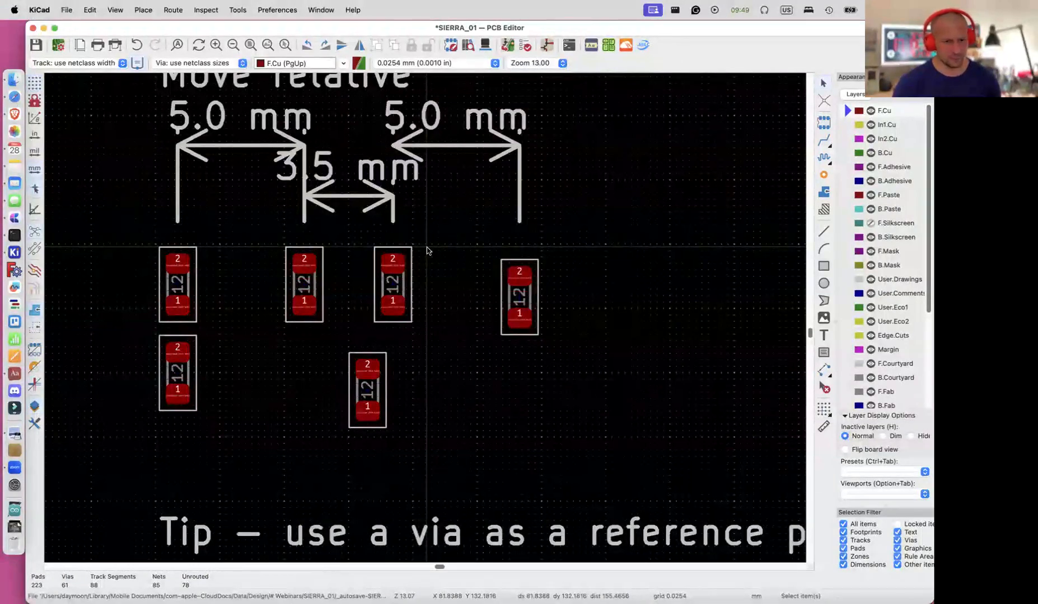
{"action": "scroll", "coordinate": [441, 292], "scroll_direction": "down", "scroll_amount": 3}
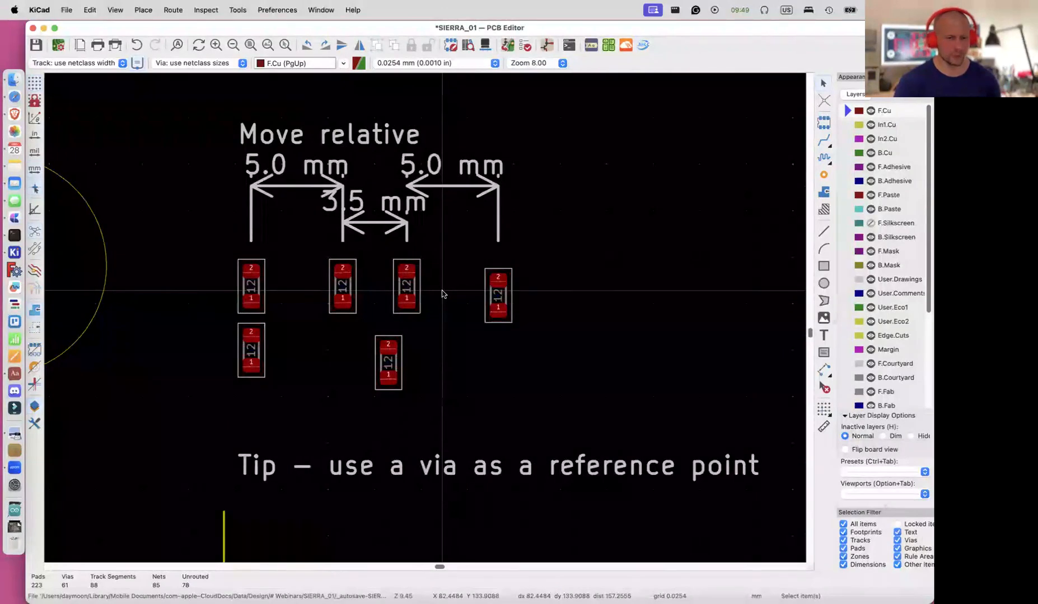
{"action": "scroll", "coordinate": [443, 293], "scroll_direction": "down", "scroll_amount": 3}
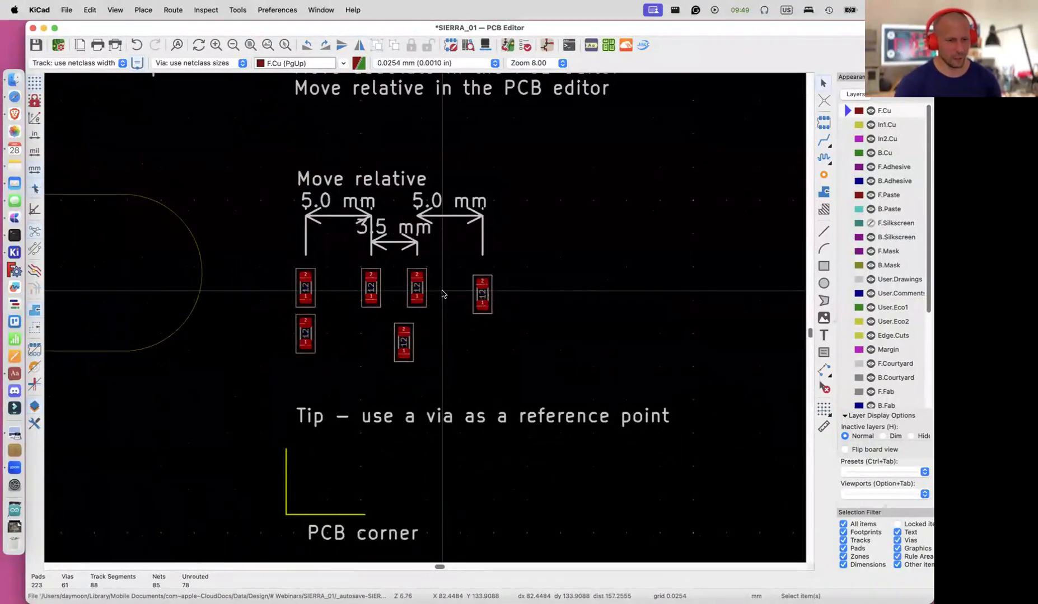
{"action": "scroll", "coordinate": [442, 294], "scroll_direction": "down", "scroll_amount": 1}
{"action": "scroll", "coordinate": [442, 293], "scroll_direction": "up", "scroll_amount": 1}
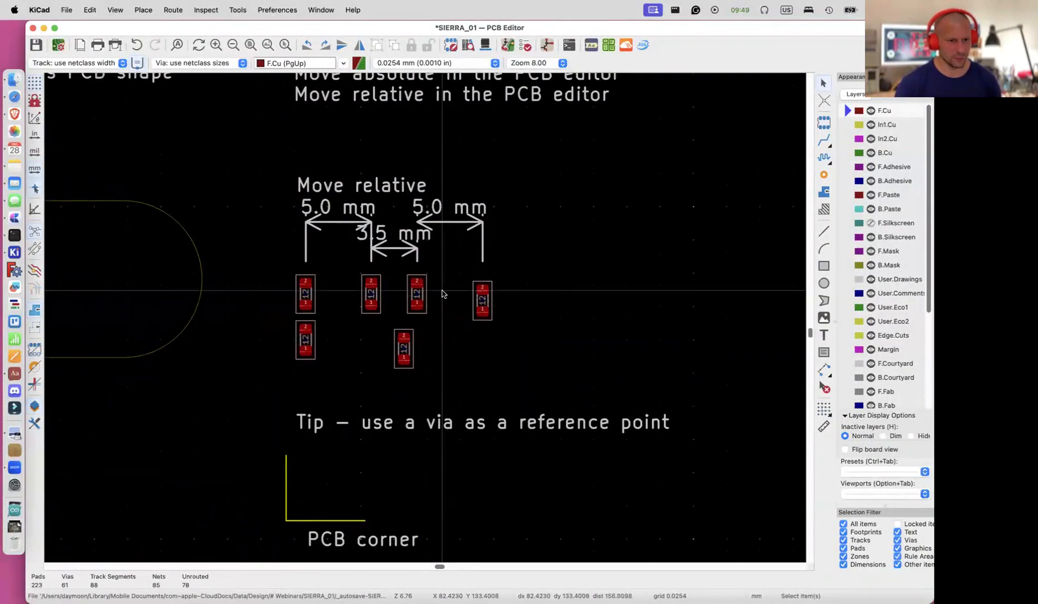
{"action": "scroll", "coordinate": [477, 338], "scroll_direction": "up", "scroll_amount": 1}
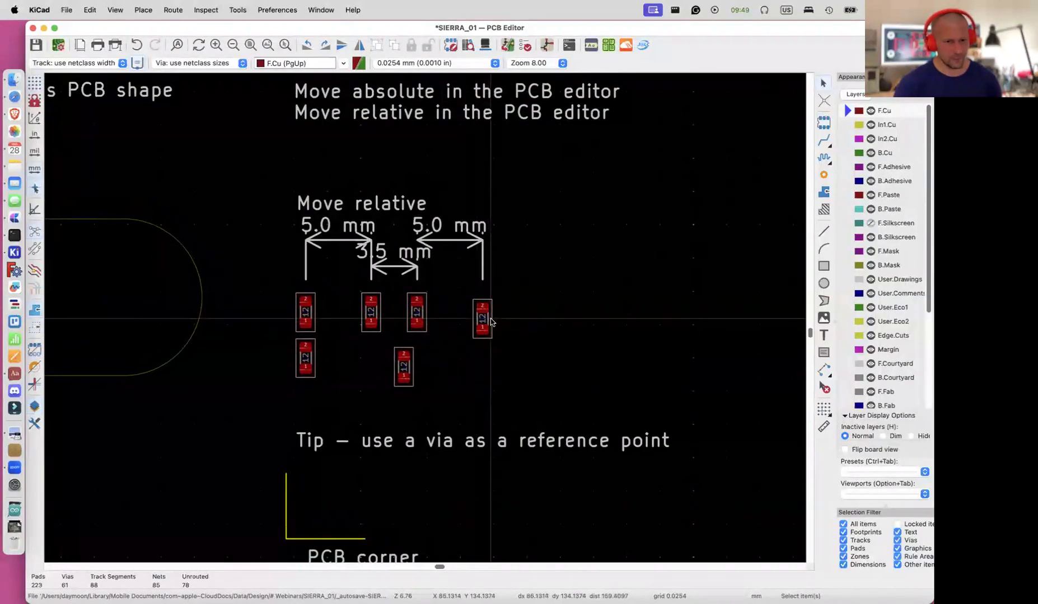
Move resistor R125 exactly by 3 mm in X and -1 mm in Y, without rotation
{"action": "left_click", "coordinate": [491, 318]}
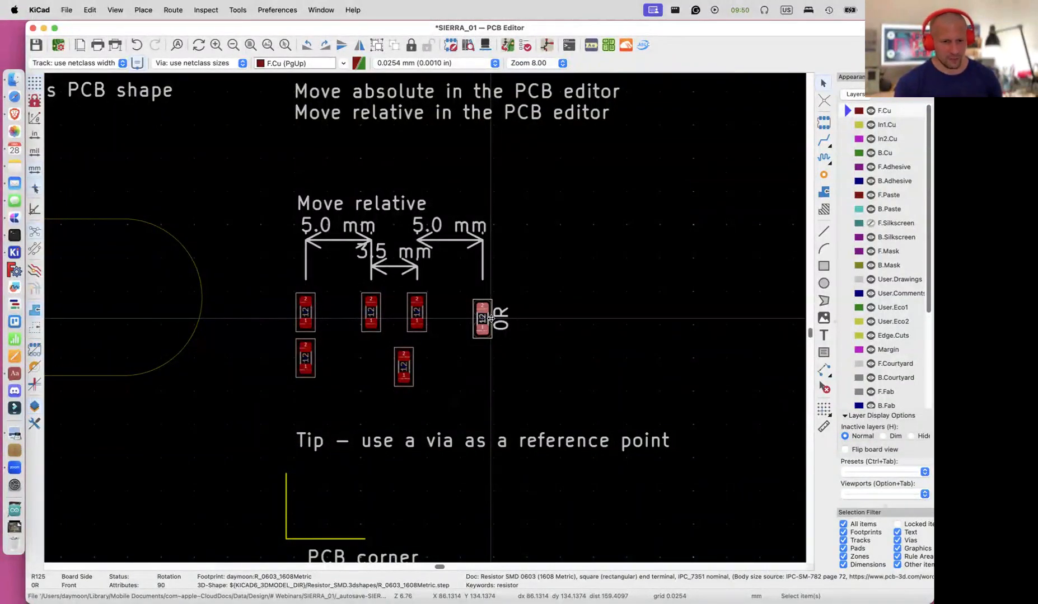
{"action": "right_click", "coordinate": [491, 319]}
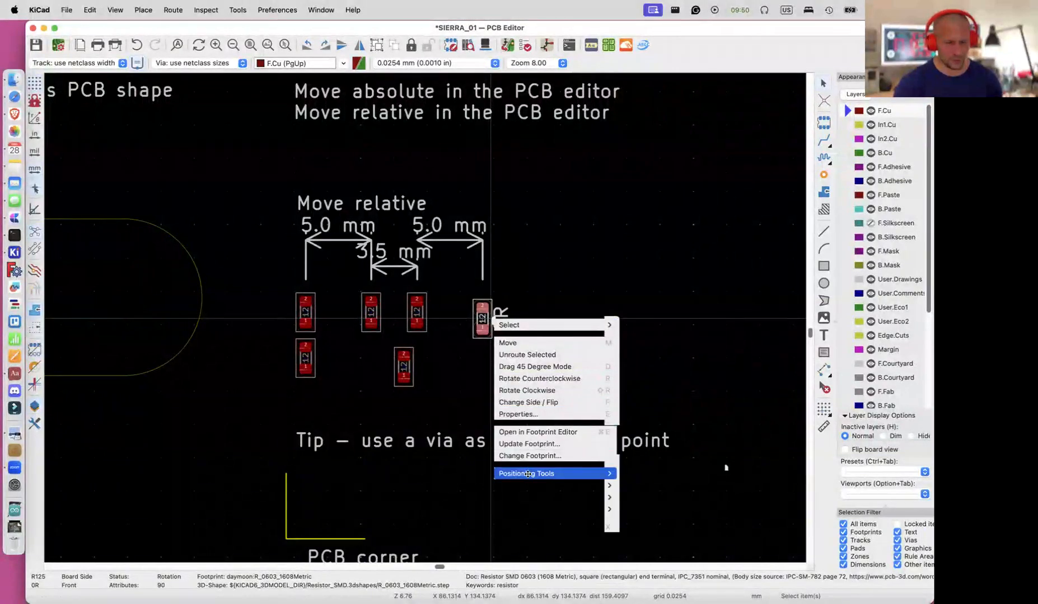
{"action": "mouse_move", "coordinate": [569, 476]}
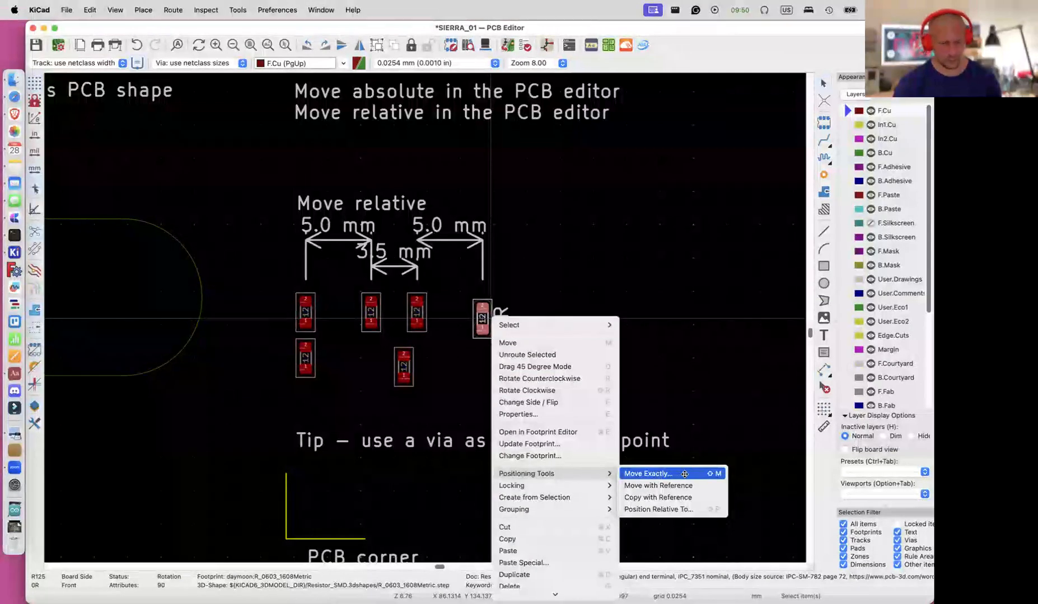
{"action": "left_click", "coordinate": [684, 474]}
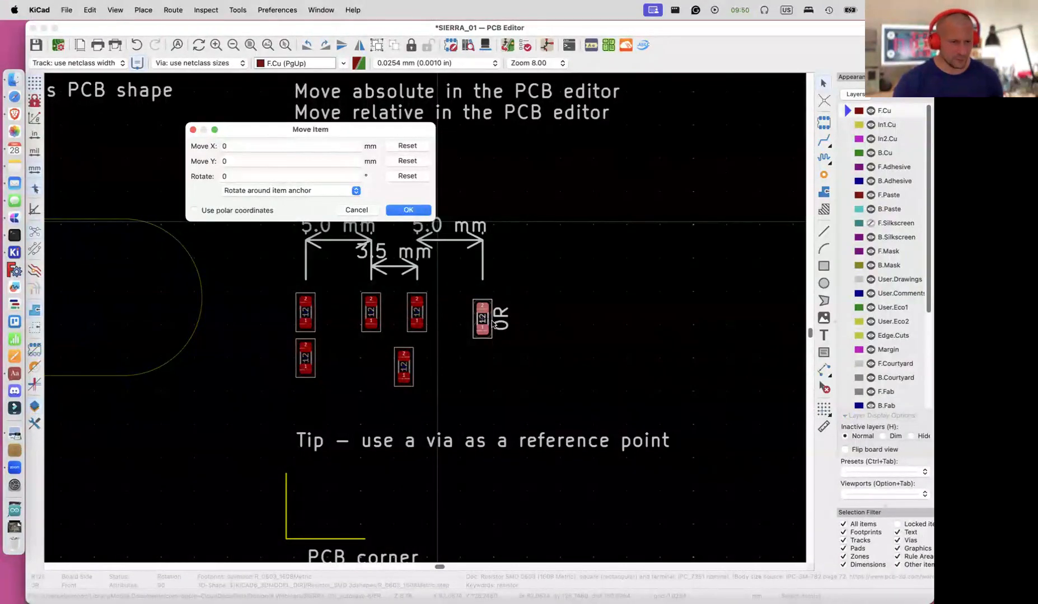
{"action": "left_click", "coordinate": [281, 146]}
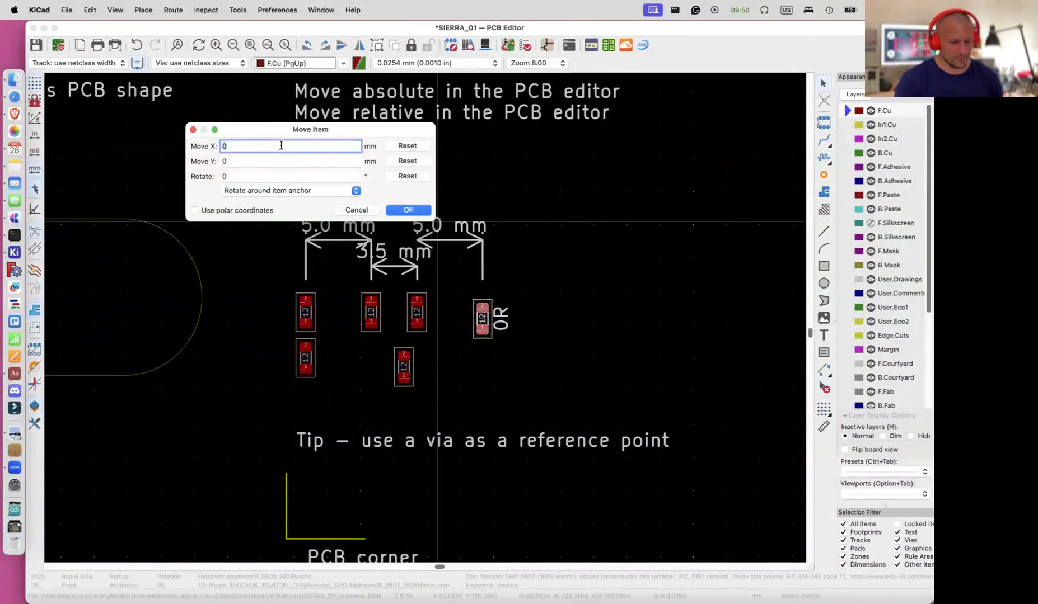
{"action": "left_click", "coordinate": [270, 161]}
{"action": "key", "text": "BackSpace"}
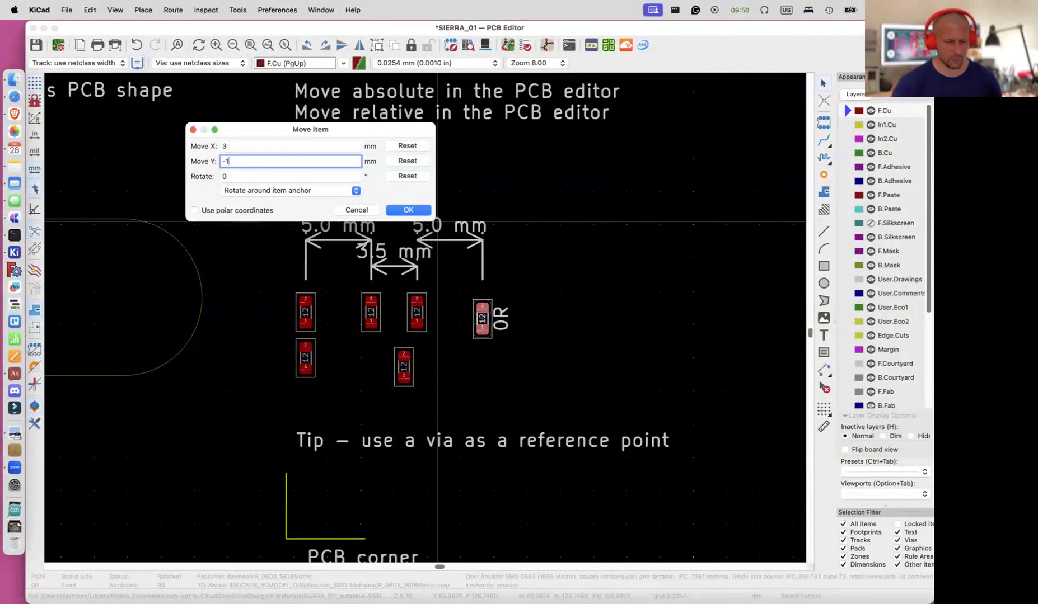
{"action": "left_click", "coordinate": [408, 211]}
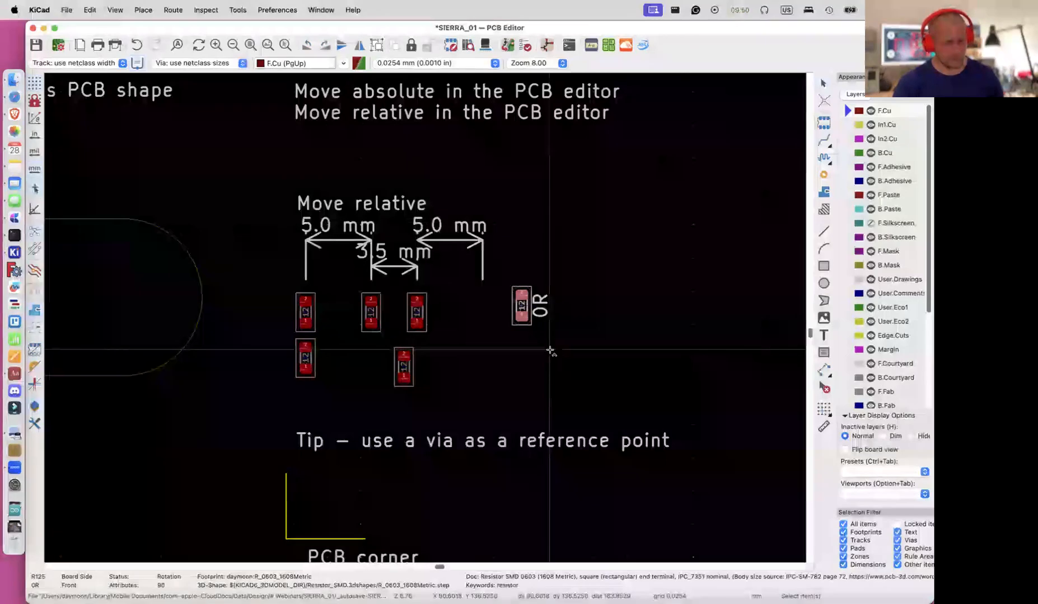
Undo and redo the exact move of R125 several times to compare its two positions
{"action": "key", "text": "super+z"}
{"action": "key", "text": "super+shift+z"}
{"action": "key", "text": "super+z"}
{"action": "key", "text": "super+shift+z"}
{"action": "key", "text": "super+z"}
{"action": "key", "text": "super+shift+z"}
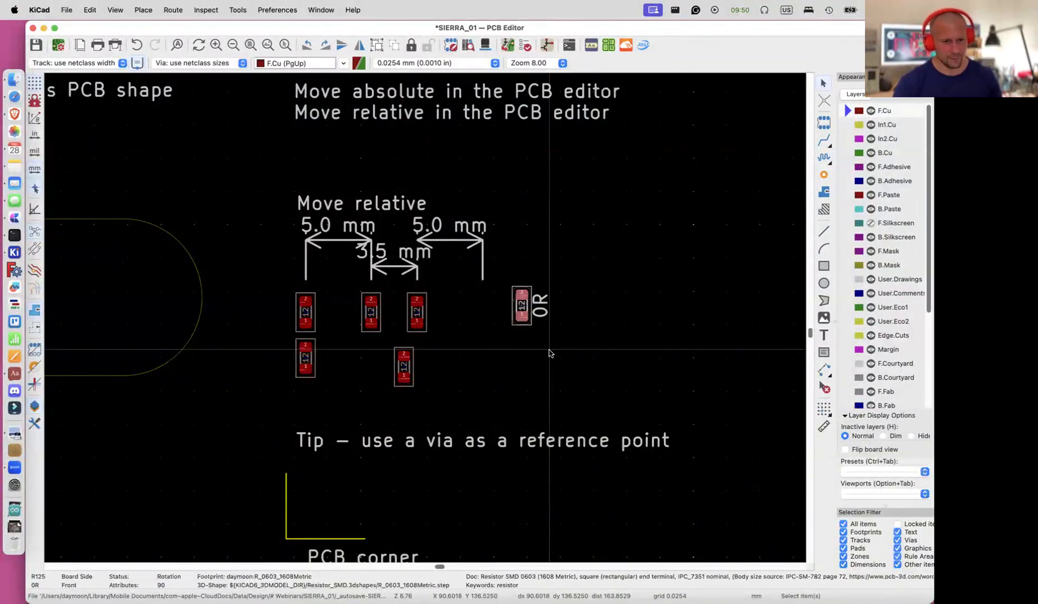
Switch the grid to 0.5 mm and place a via on the vertex of the PCB corner outline
{"action": "scroll", "coordinate": [549, 353], "scroll_direction": "down", "scroll_amount": 5}
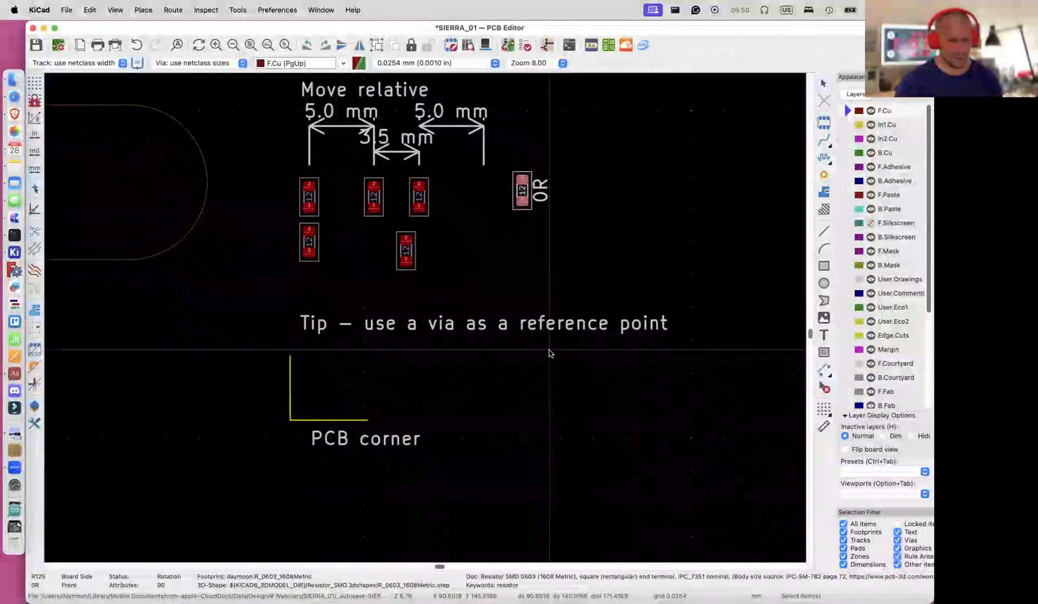
{"action": "scroll", "coordinate": [549, 353], "scroll_direction": "down", "scroll_amount": 2}
{"action": "scroll", "coordinate": [549, 353], "scroll_direction": "right", "scroll_amount": 2}
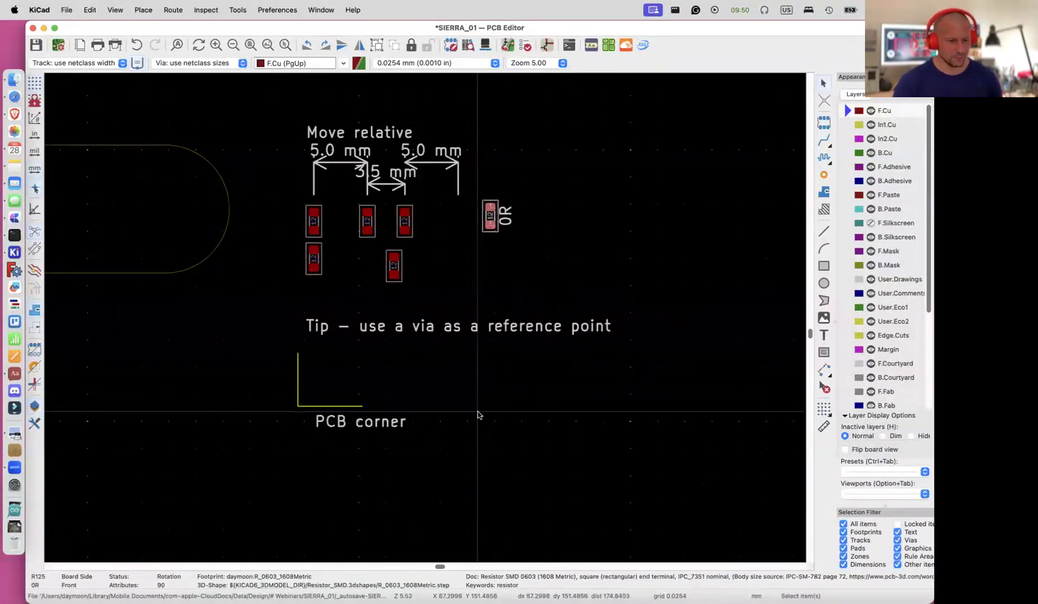
{"action": "scroll", "coordinate": [298, 407], "scroll_direction": "up", "scroll_amount": 3}
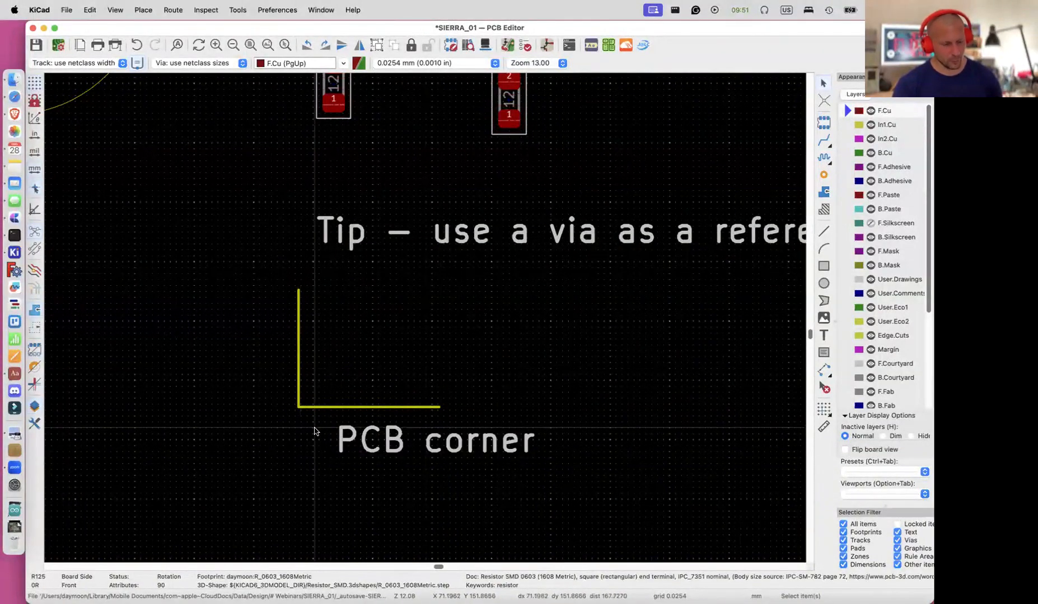
{"action": "key", "text": "alt+1"}
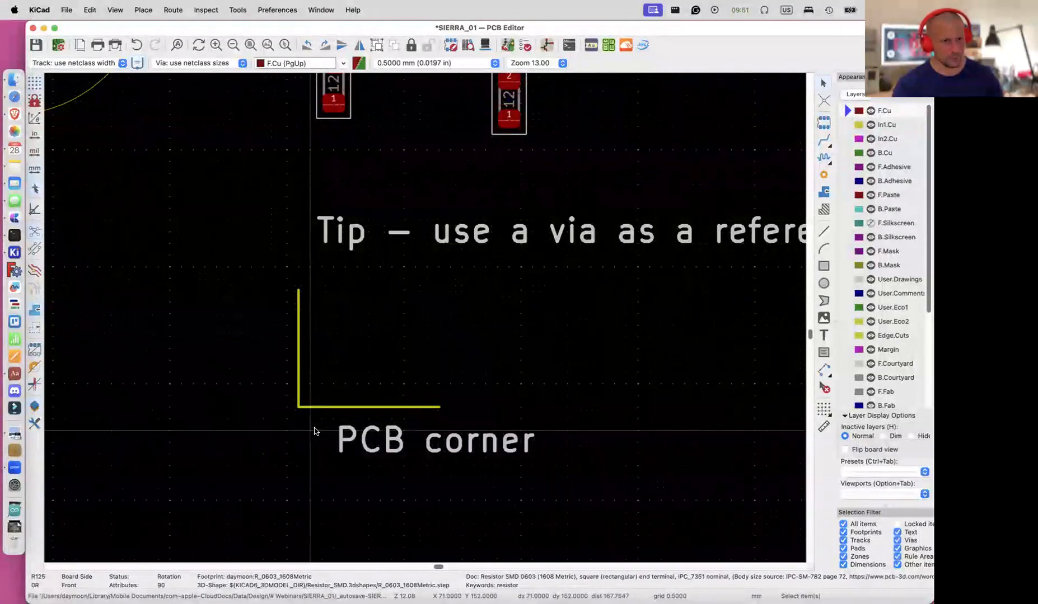
{"action": "left_click", "coordinate": [824, 176]}
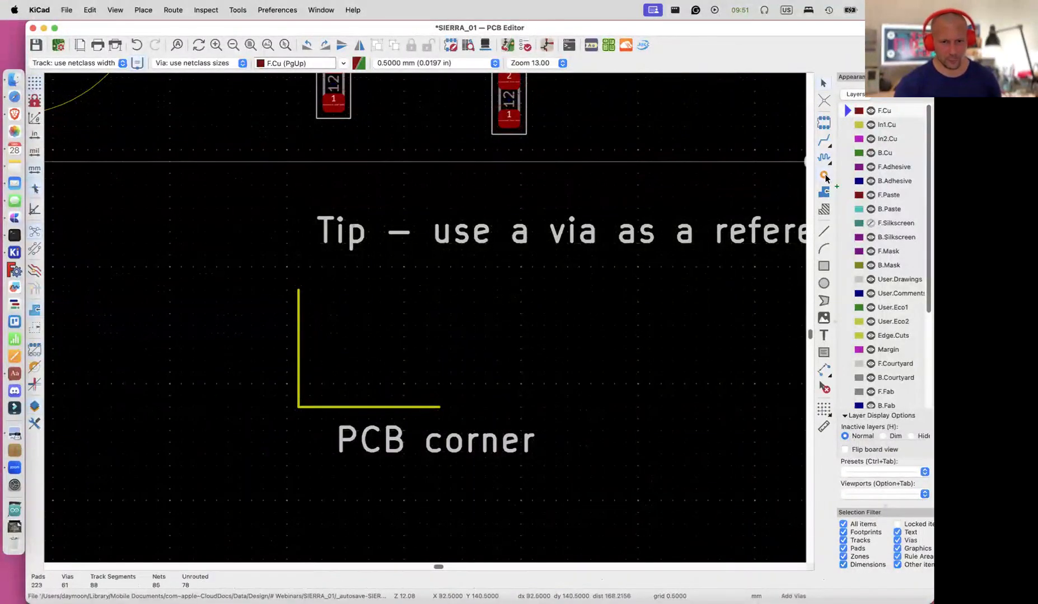
{"action": "left_click", "coordinate": [299, 407]}
{"action": "key", "text": "Escape"}
{"action": "scroll", "coordinate": [325, 390], "scroll_direction": "down", "scroll_amount": 3}
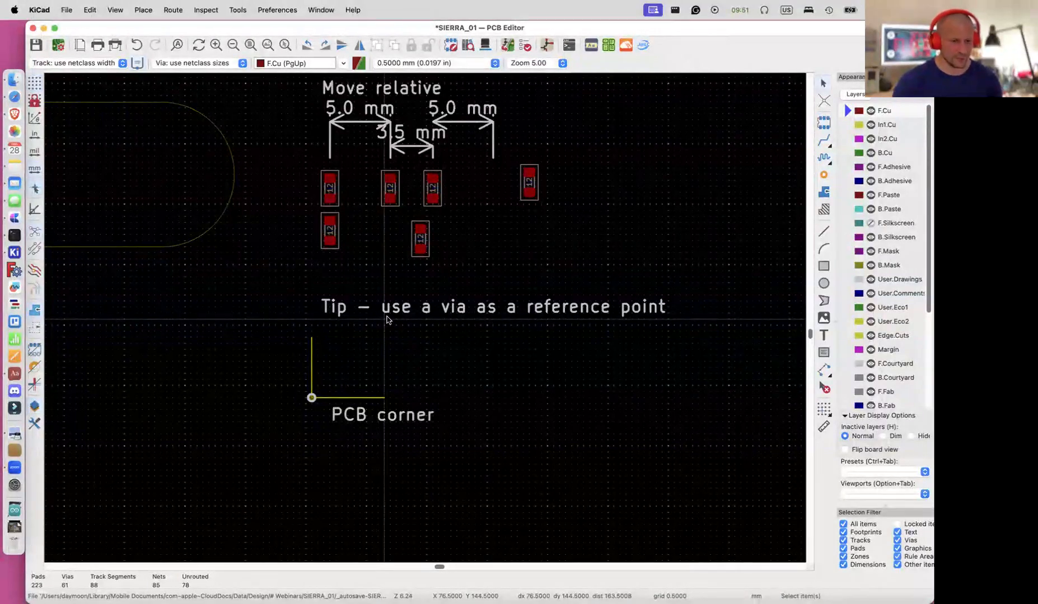
Start positioning resistor R122 relative to another item and pick the via on the PCB corner as the reference
{"action": "left_click", "coordinate": [428, 237]}
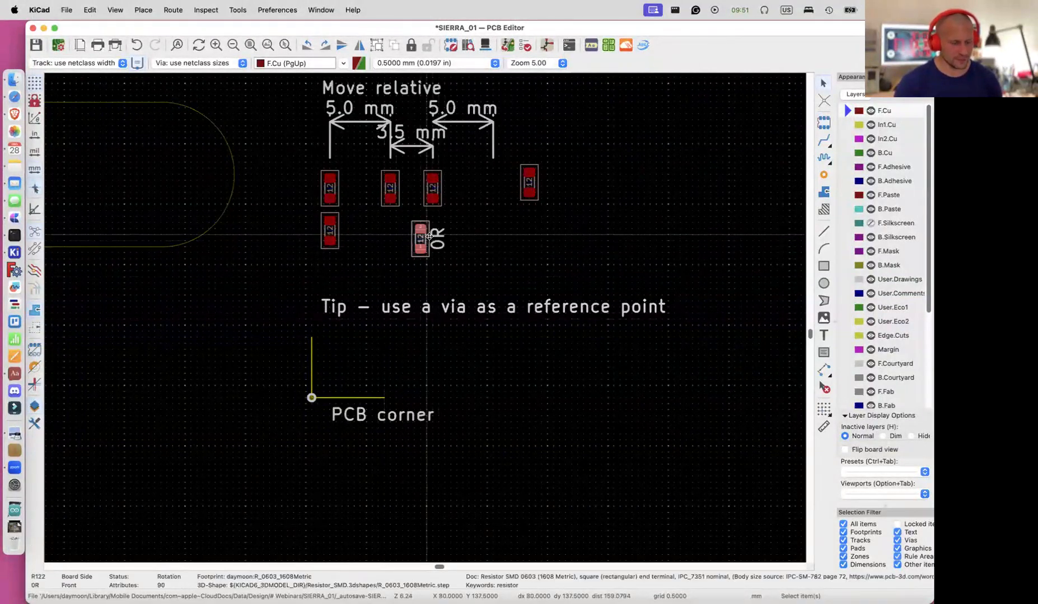
{"action": "key", "text": "shift+m"}
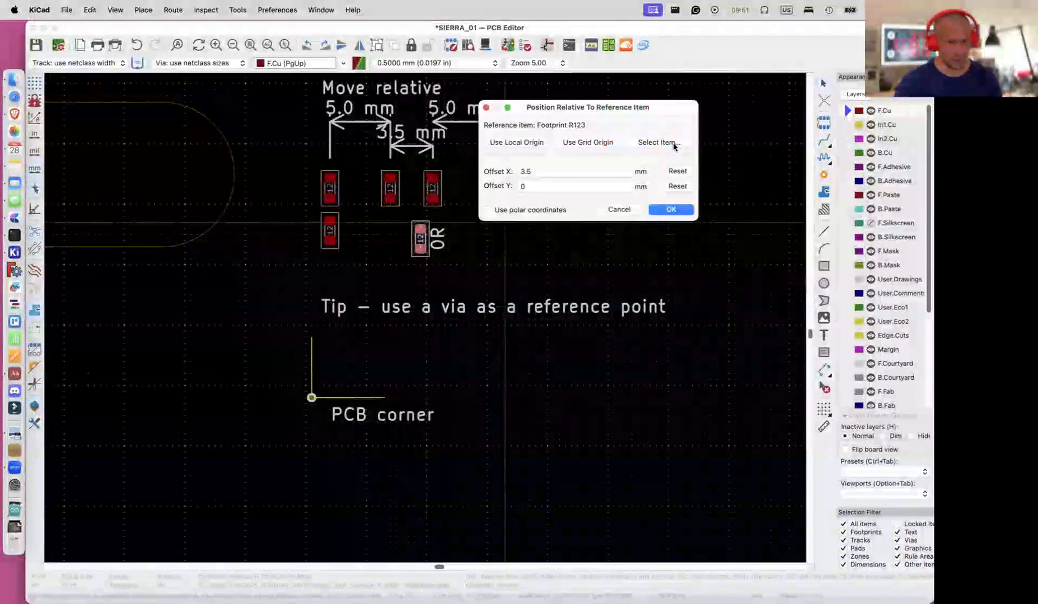
{"action": "left_click", "coordinate": [668, 143]}
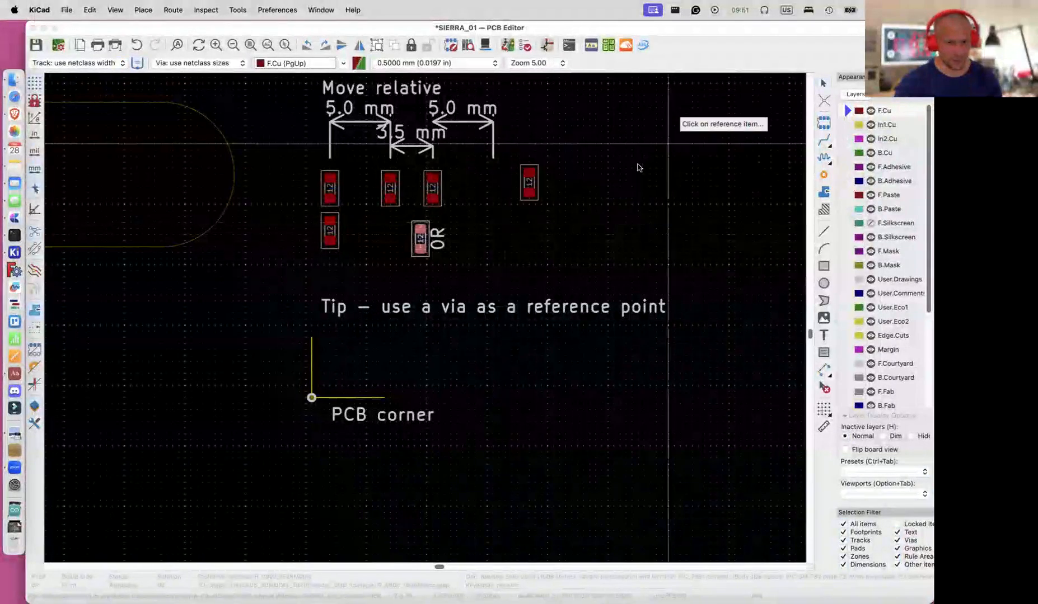
{"action": "left_click", "coordinate": [312, 398]}
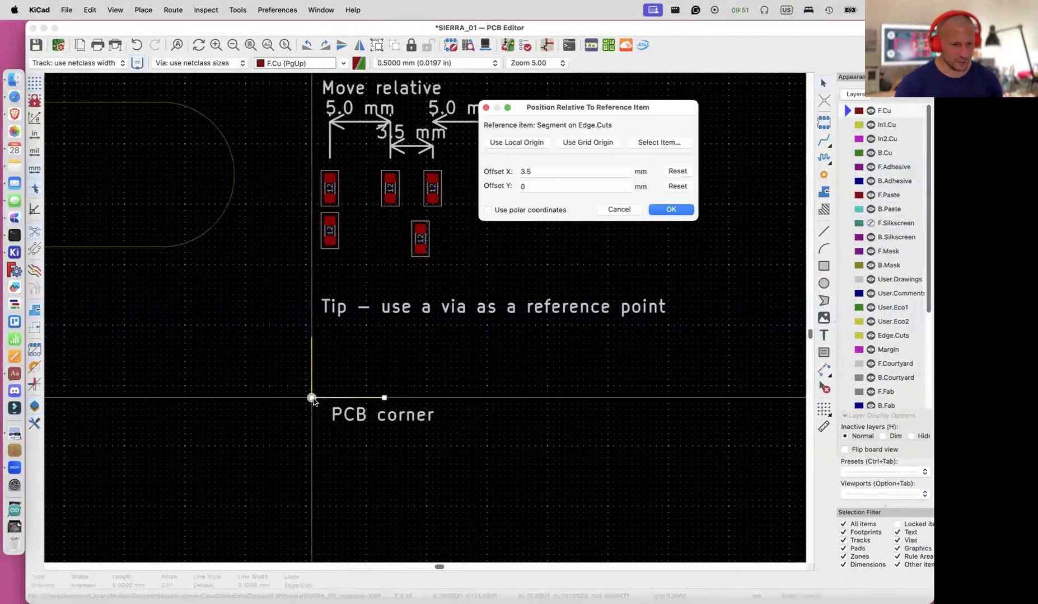
{"action": "left_click", "coordinate": [649, 143]}
{"action": "scroll", "coordinate": [327, 389], "scroll_direction": "up", "scroll_amount": 5}
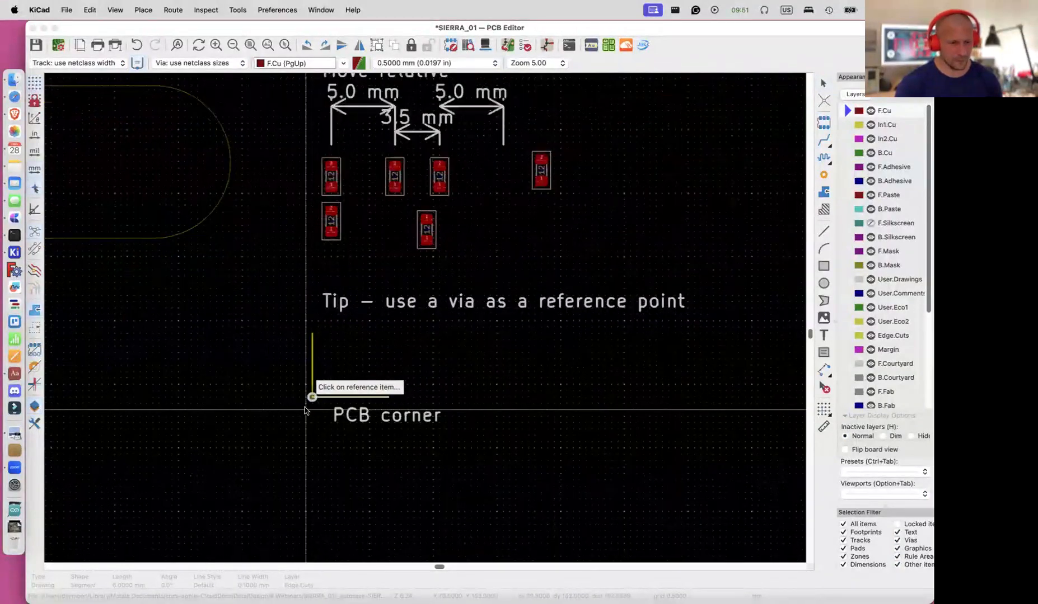
{"action": "left_click", "coordinate": [321, 384]}
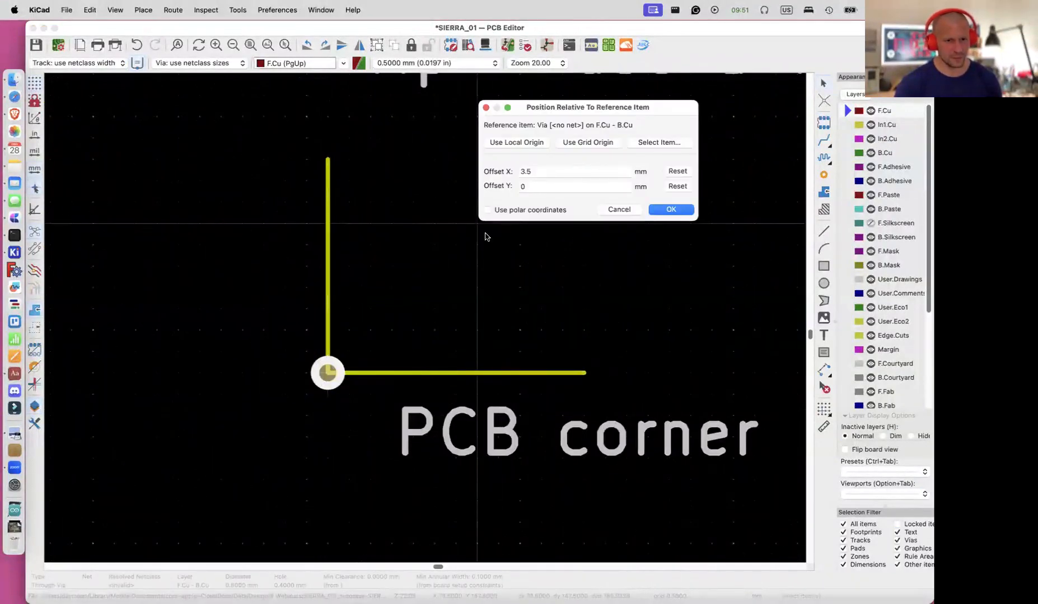
Switch the reference item to the horizontal Edge.Cuts segment and back to the corner via
{"action": "scroll", "coordinate": [357, 350], "scroll_direction": "down", "scroll_amount": 1}
{"action": "scroll", "coordinate": [357, 350], "scroll_direction": "down", "scroll_amount": 2}
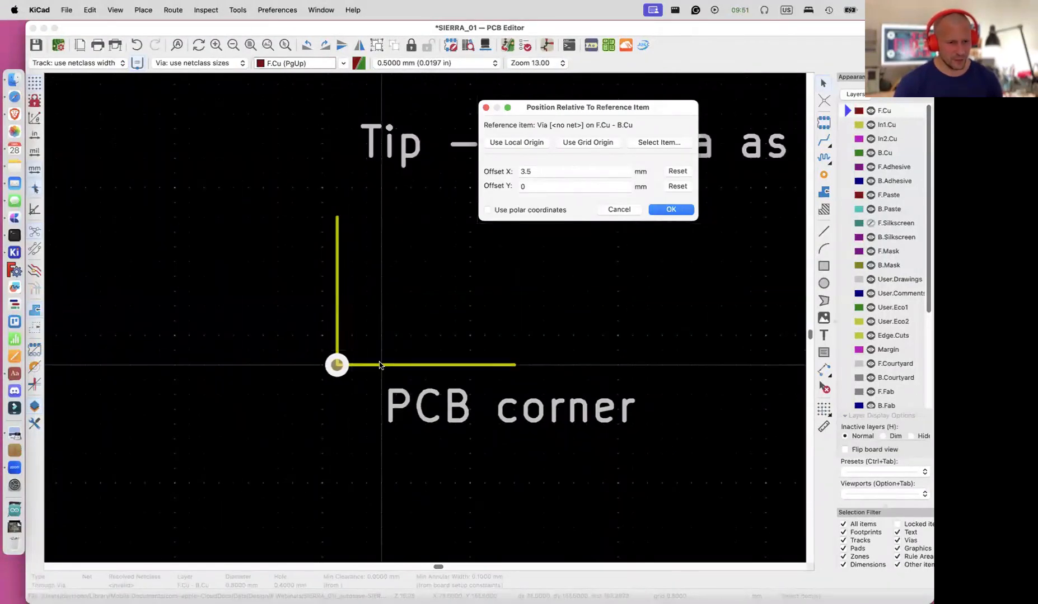
{"action": "left_click", "coordinate": [660, 142]}
{"action": "left_click", "coordinate": [423, 366]}
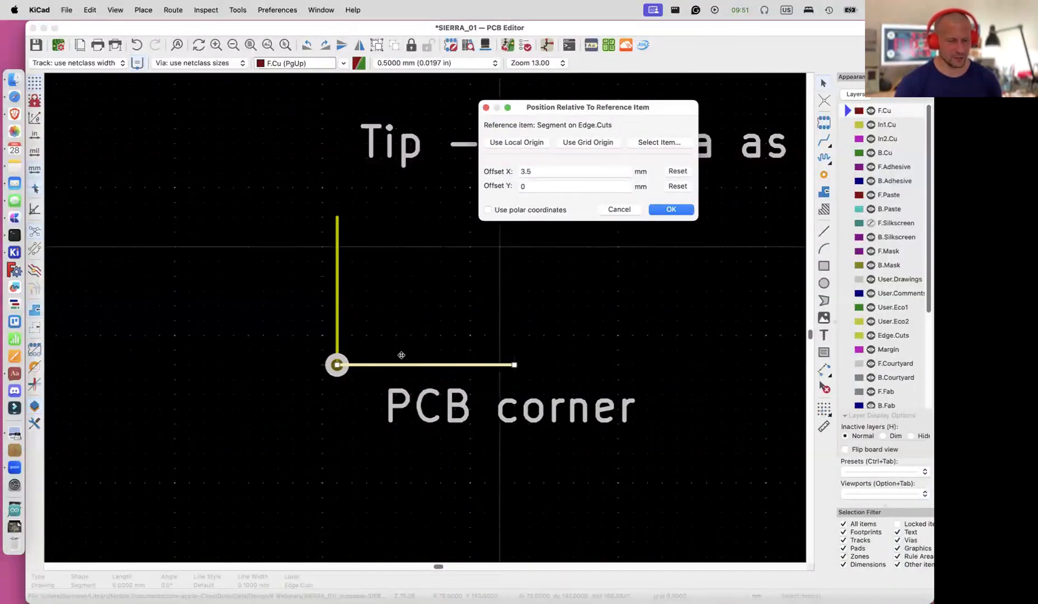
{"action": "left_click", "coordinate": [682, 142]}
{"action": "left_click", "coordinate": [337, 365]}
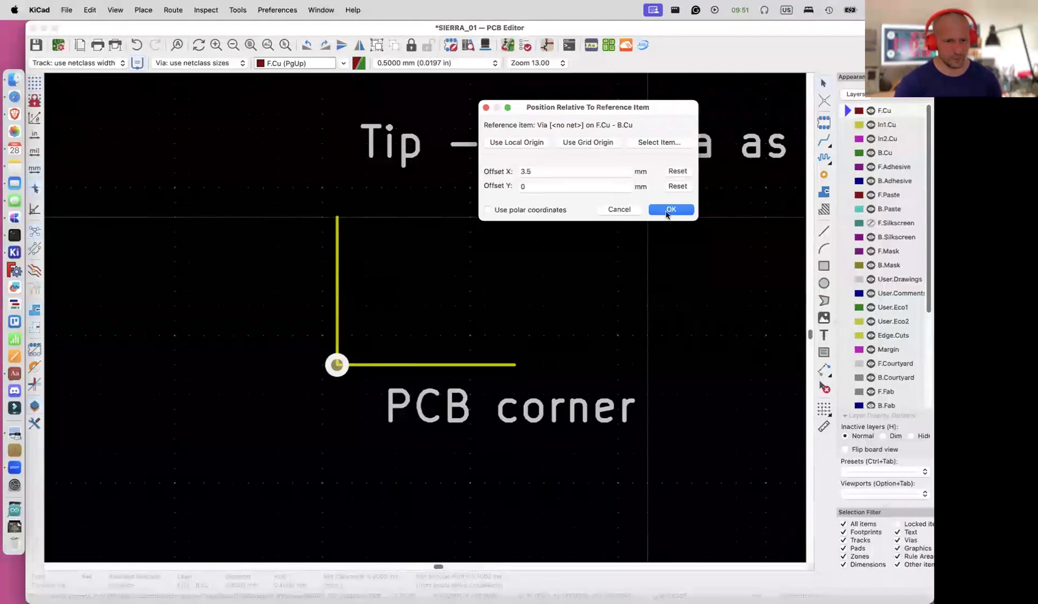
Place R122 at an X offset of 3.5 mm and a Y offset of 0 from the corner via
{"action": "left_click", "coordinate": [667, 211]}
{"action": "scroll", "coordinate": [501, 299], "scroll_direction": "down", "scroll_amount": 3}
{"action": "scroll", "coordinate": [500, 298], "scroll_direction": "right", "scroll_amount": 2}
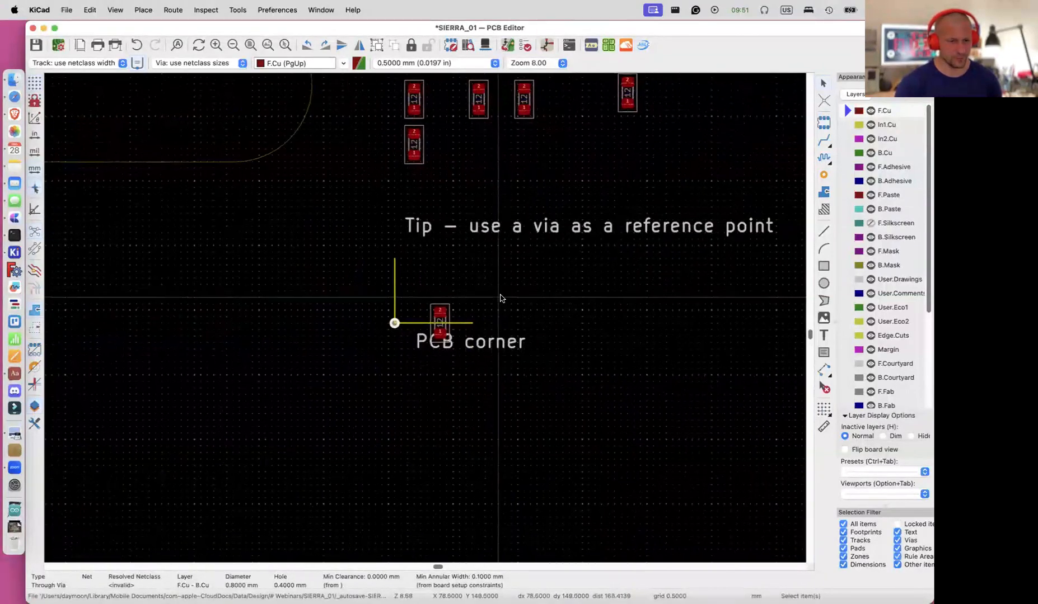
Switch to the schematic editor and examine the Stage 13 circuit with U130 and capacitors C130 to C133
{"action": "scroll", "coordinate": [500, 298], "scroll_direction": "down", "scroll_amount": 6}
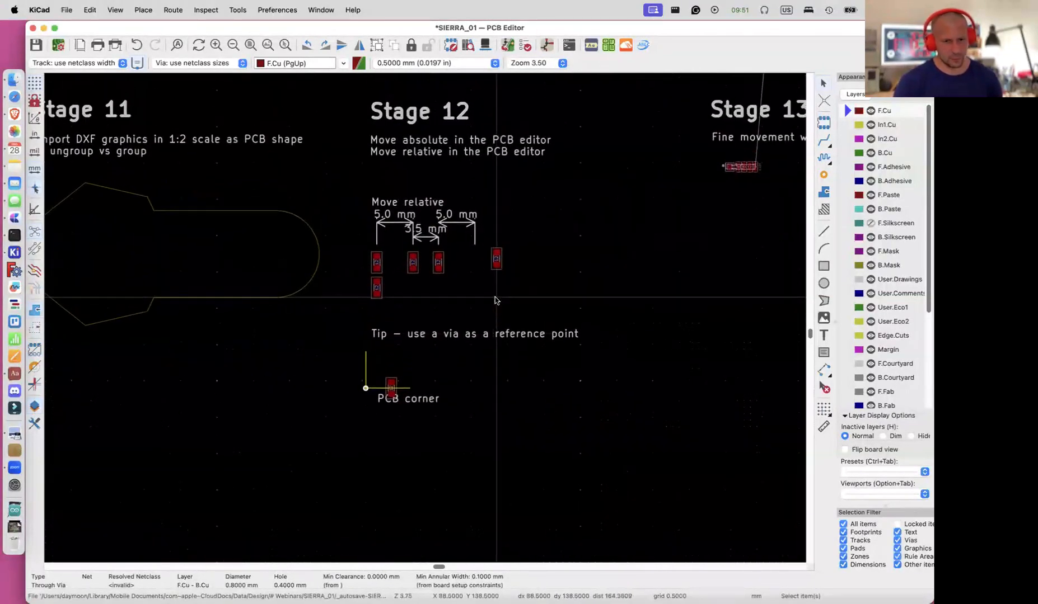
{"action": "scroll", "coordinate": [495, 301], "scroll_direction": "right", "scroll_amount": 5}
{"action": "scroll", "coordinate": [495, 301], "scroll_direction": "up", "scroll_amount": 3}
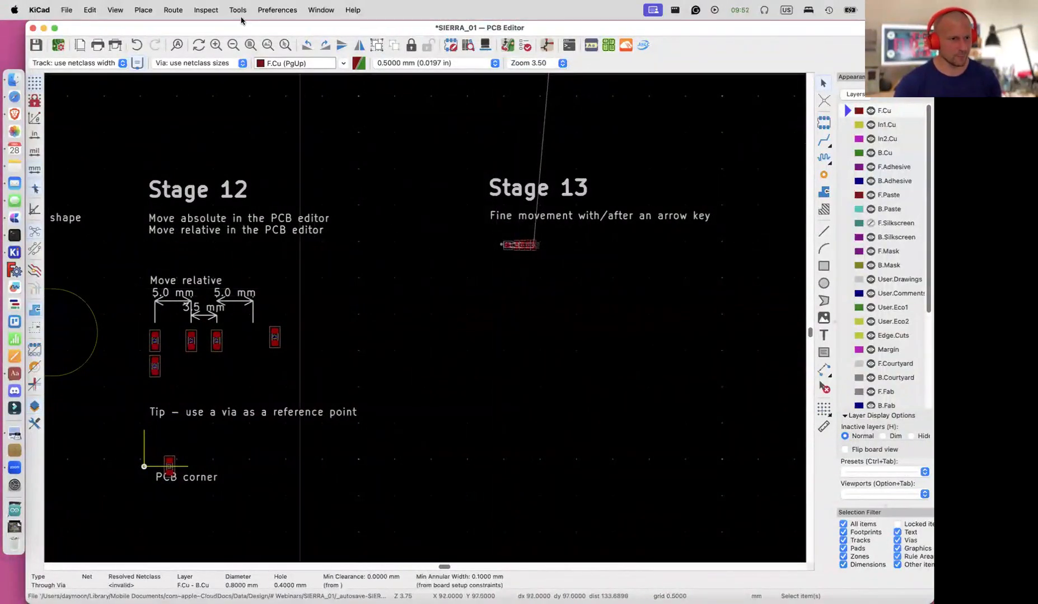
{"action": "left_click", "coordinate": [269, 43]}
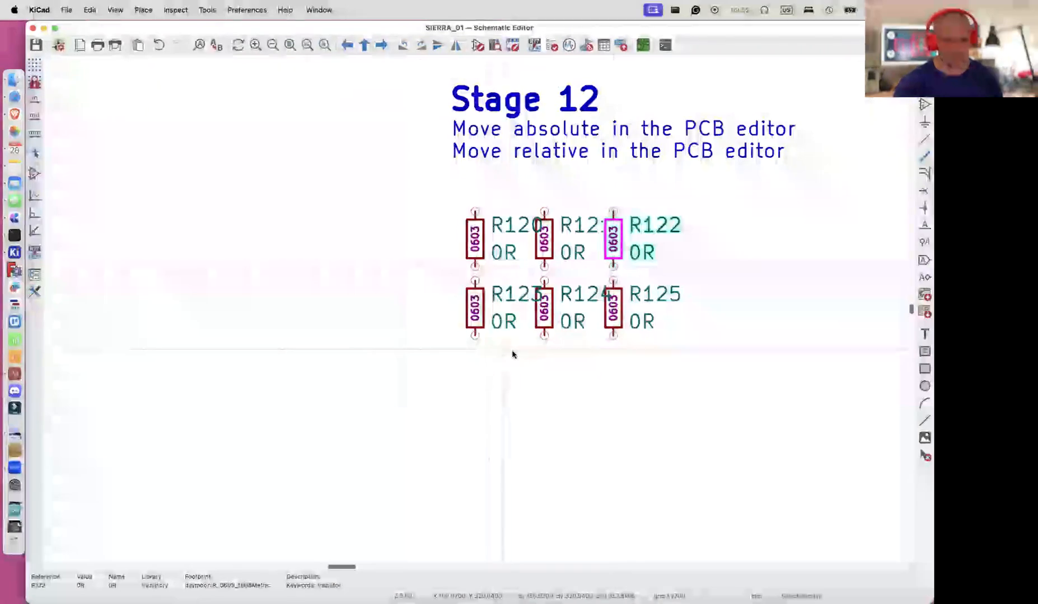
{"action": "scroll", "coordinate": [667, 374], "scroll_direction": "right", "scroll_amount": 15}
{"action": "scroll", "coordinate": [667, 374], "scroll_direction": "up", "scroll_amount": 2}
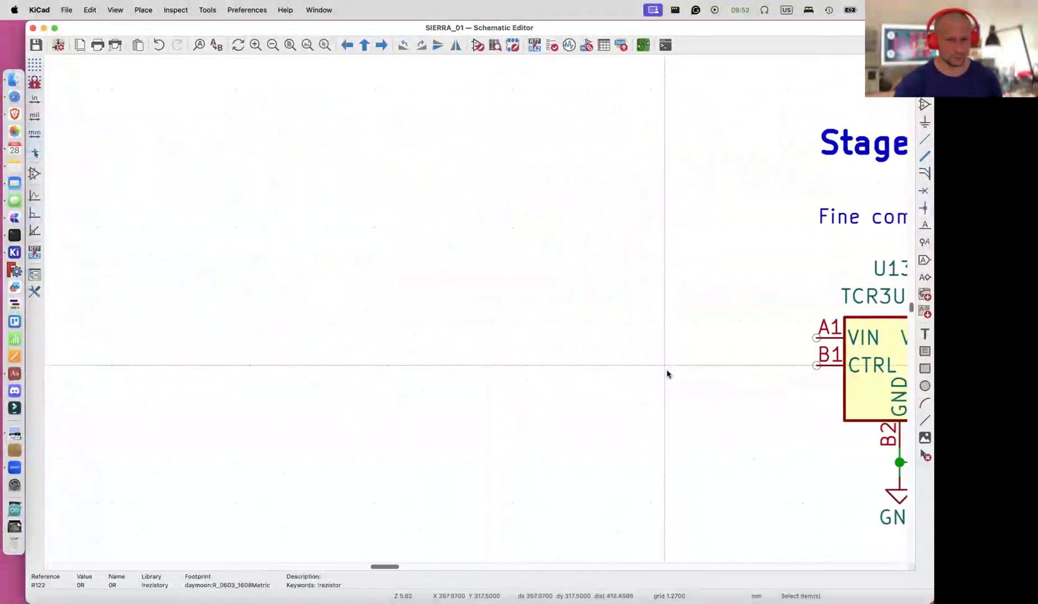
{"action": "scroll", "coordinate": [669, 370], "scroll_direction": "right", "scroll_amount": 10}
{"action": "scroll", "coordinate": [669, 369], "scroll_direction": "down", "scroll_amount": 2}
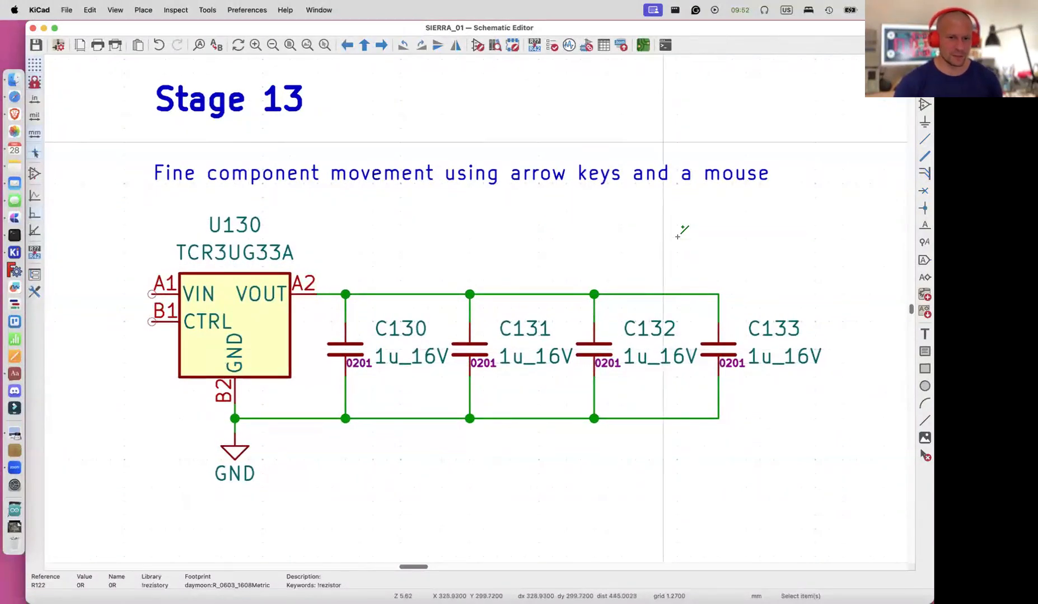
Return to the PCB editor, try to move capacitors C132 and C133 together, and switch the grid to 0.0254 mm
{"action": "left_click", "coordinate": [643, 46]}
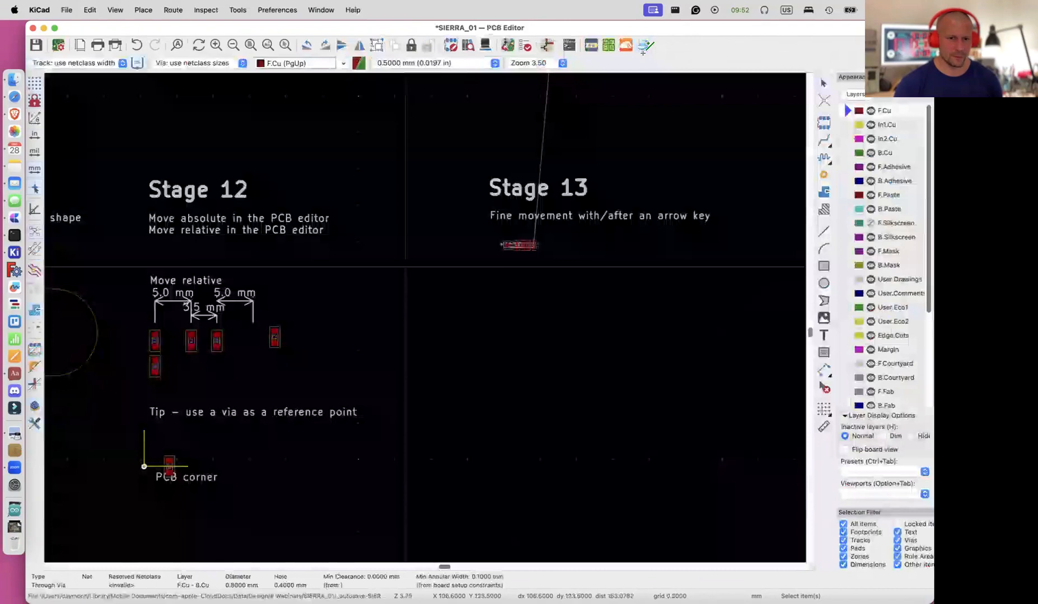
{"action": "scroll", "coordinate": [518, 244], "scroll_direction": "up", "scroll_amount": 5}
{"action": "scroll", "coordinate": [515, 245], "scroll_direction": "up", "scroll_amount": 5}
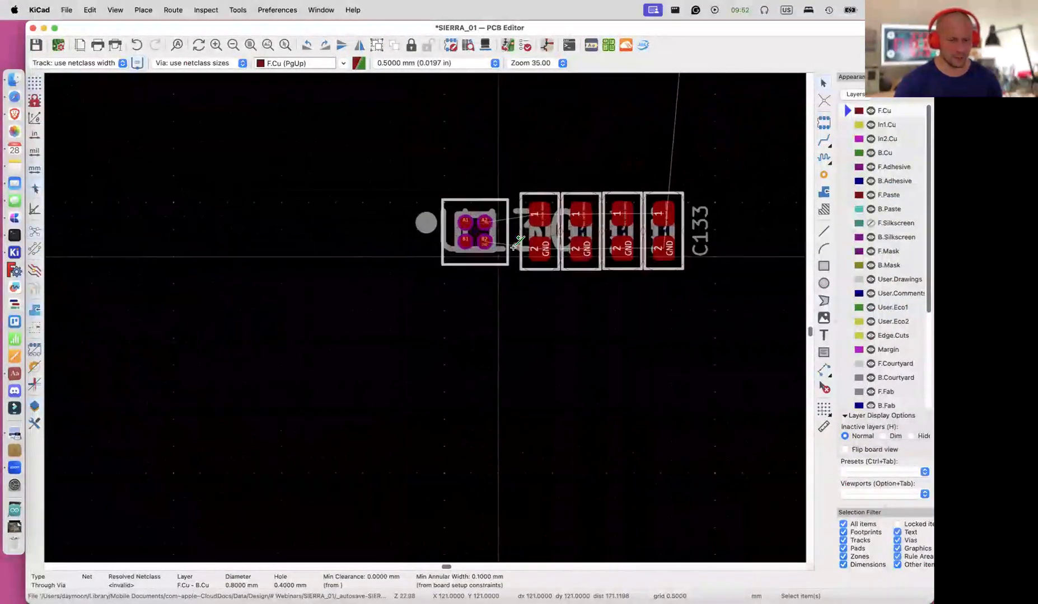
{"action": "scroll", "coordinate": [514, 246], "scroll_direction": "left", "scroll_amount": 1}
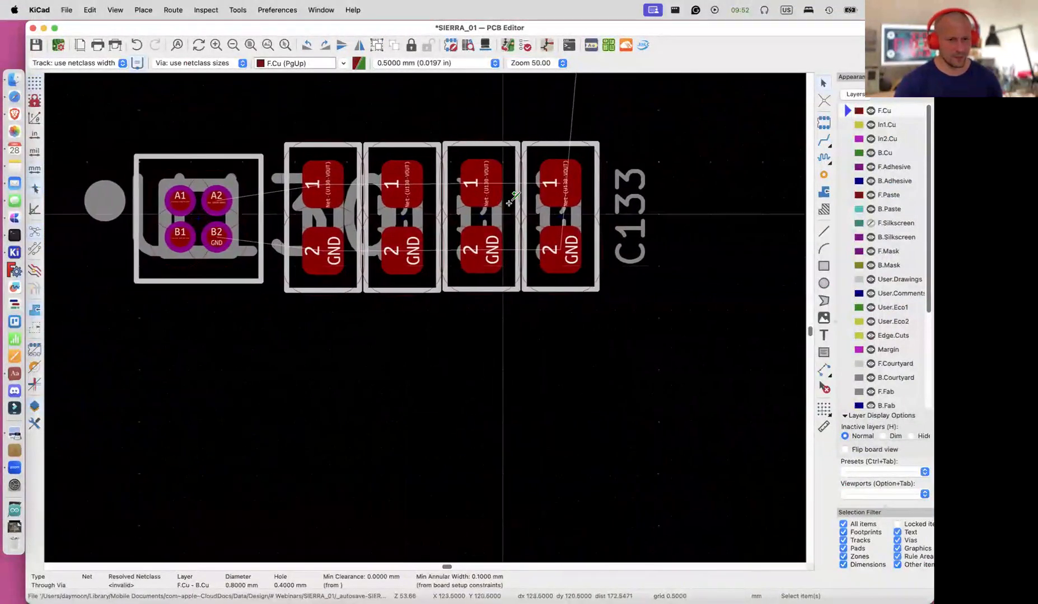
{"action": "left_click", "coordinate": [508, 209]}
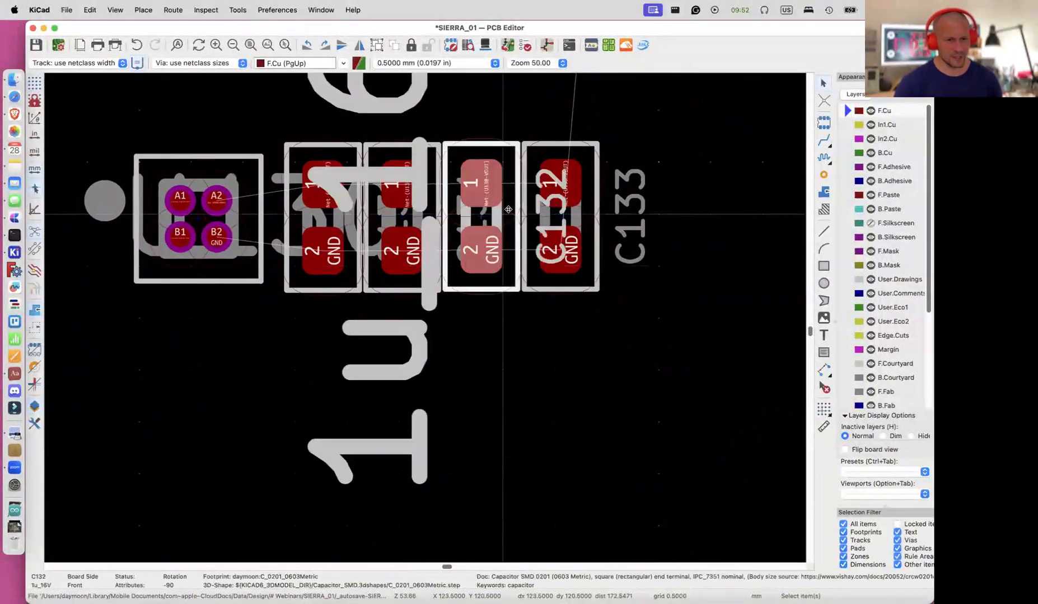
{"action": "left_click", "coordinate": [591, 217], "text": "shift"}
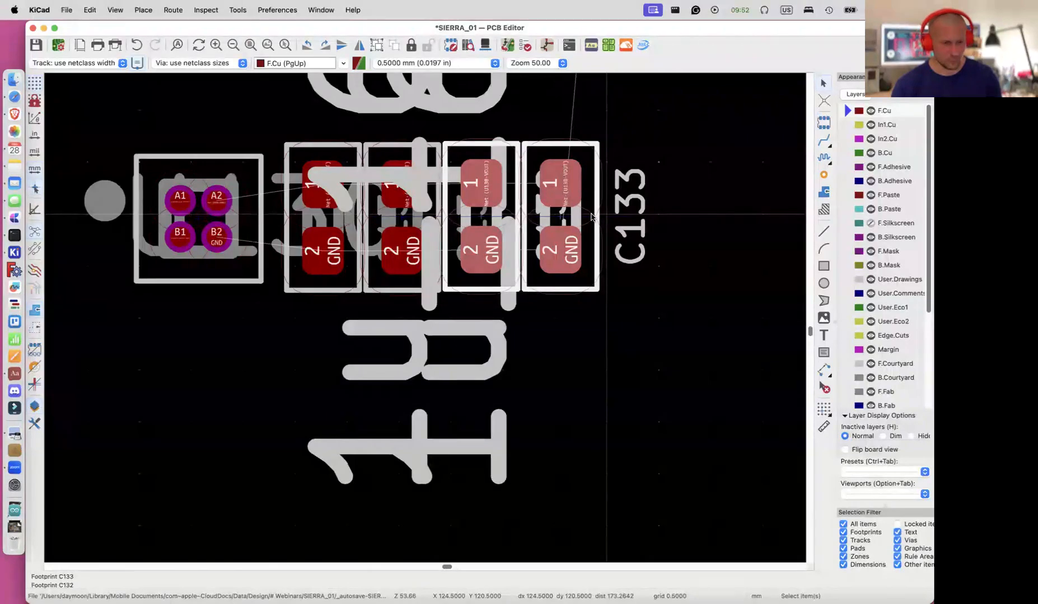
{"action": "key", "text": "m"}
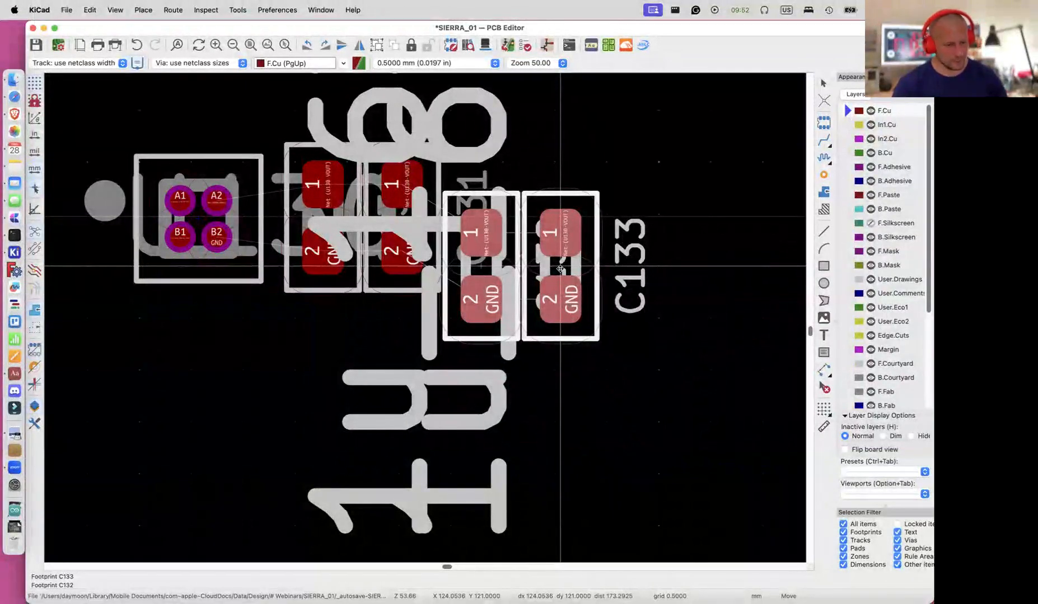
{"action": "key", "text": "alt+2"}
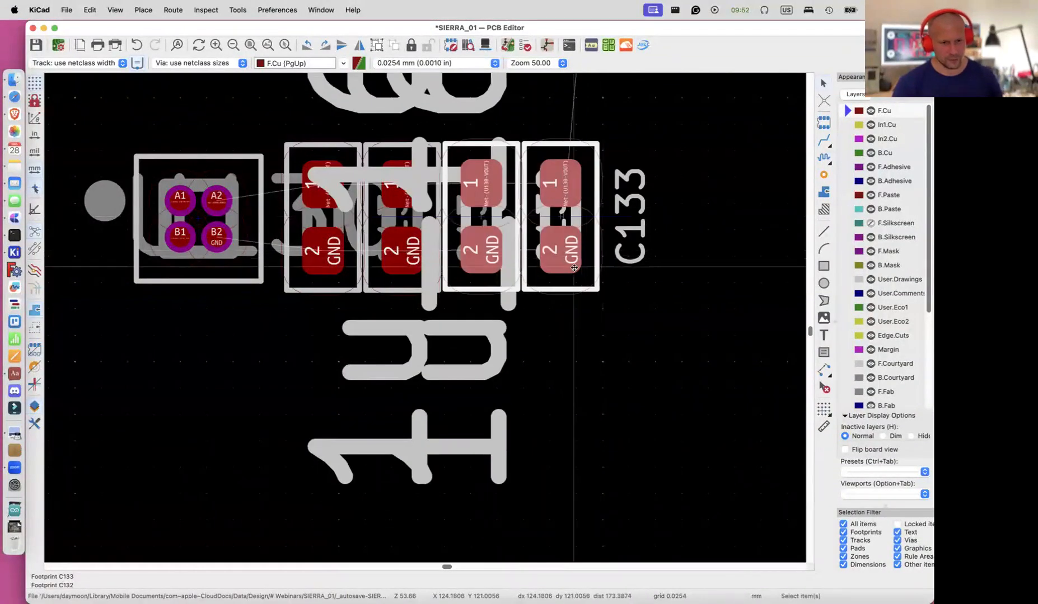
Move capacitors C132 and C133 together horizontally away from C131, keeping them aligned with the other capacitors
{"action": "left_click", "coordinate": [582, 218]}
{"action": "left_click", "coordinate": [478, 256]}
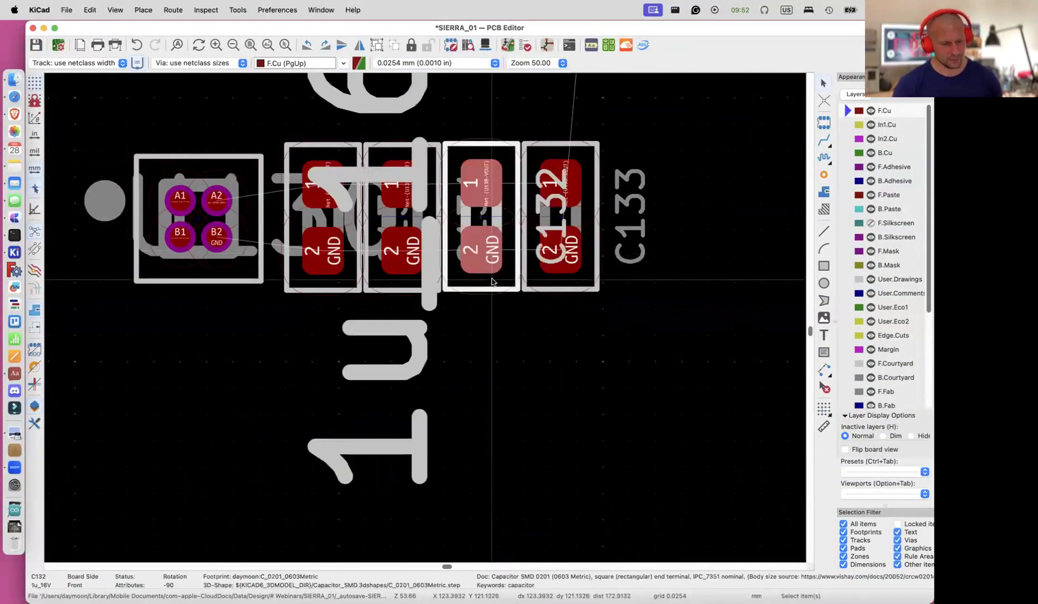
{"action": "left_click", "coordinate": [572, 285], "text": "shift"}
{"action": "key", "text": "m"}
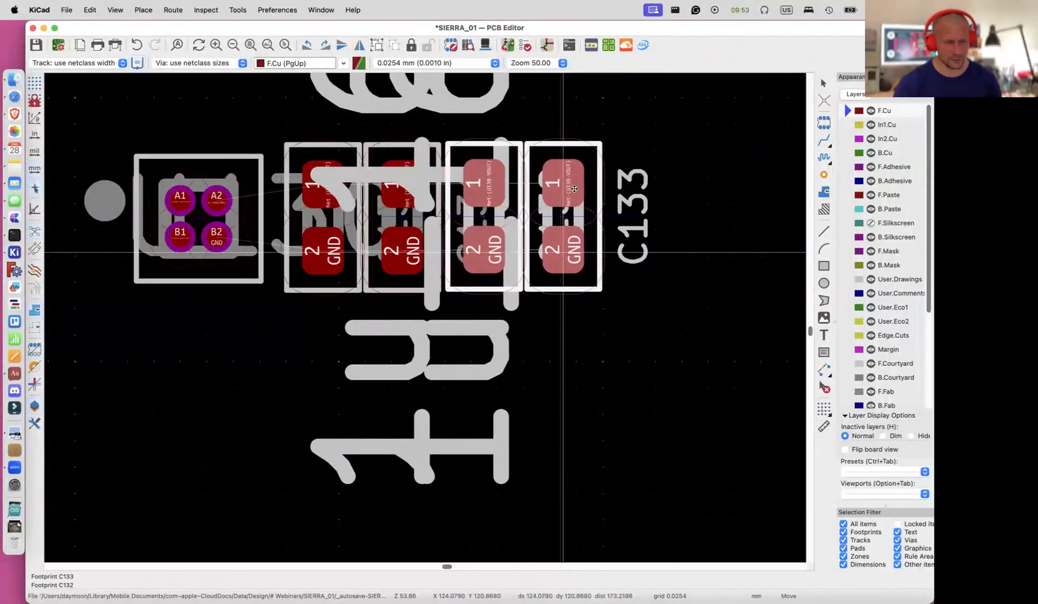
{"action": "left_click", "coordinate": [630, 195]}
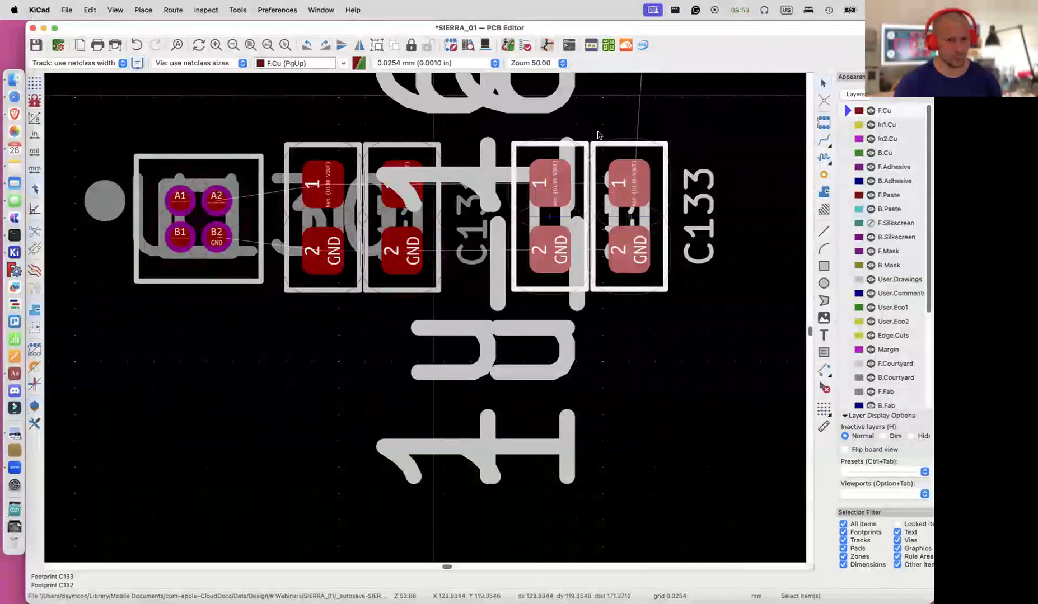
{"action": "left_click", "coordinate": [605, 122]}
Switch to the schematic editor and look up the Stage 14 task description
{"action": "scroll", "coordinate": [605, 123], "scroll_direction": "down", "scroll_amount": 3}
{"action": "scroll", "coordinate": [605, 123], "scroll_direction": "up", "scroll_amount": 2}
{"action": "scroll", "coordinate": [605, 123], "scroll_direction": "down", "scroll_amount": 3}
{"action": "scroll", "coordinate": [605, 123], "scroll_direction": "right", "scroll_amount": 5}
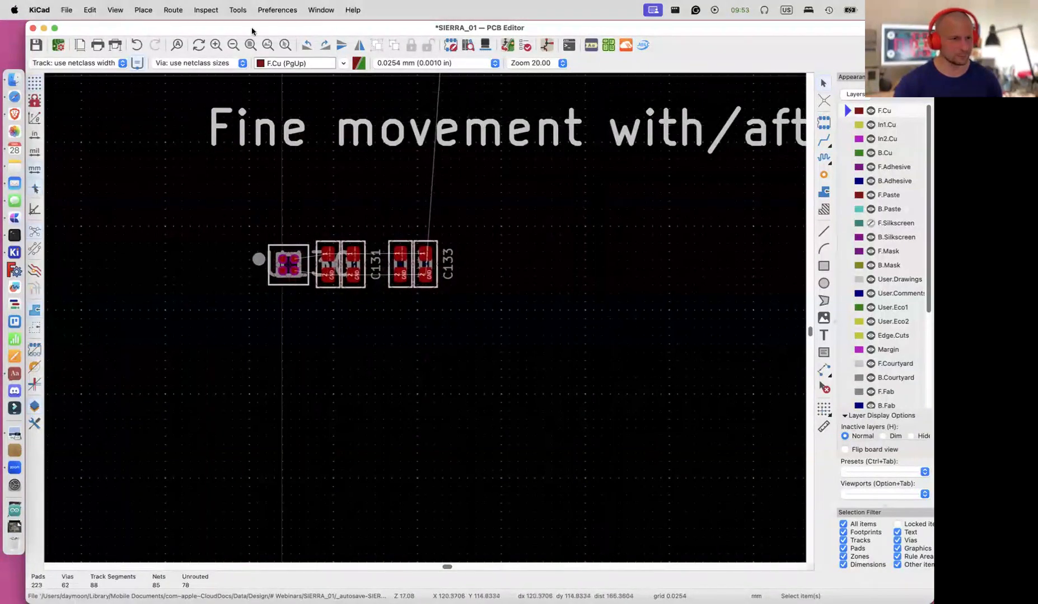
{"action": "left_click", "coordinate": [242, 10]}
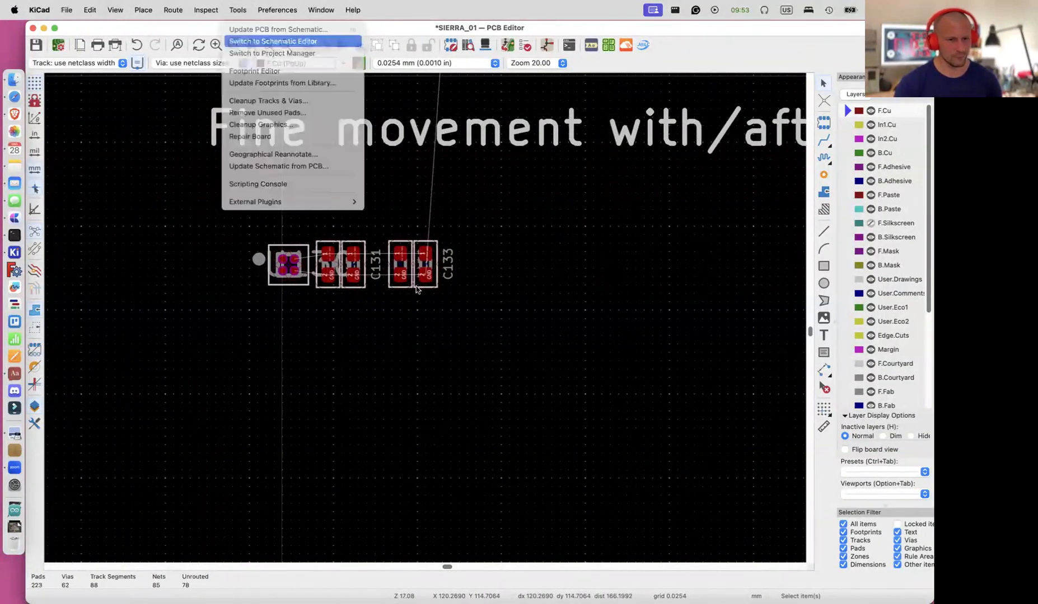
{"action": "left_click", "coordinate": [252, 41]}
{"action": "scroll", "coordinate": [550, 362], "scroll_direction": "right", "scroll_amount": 15}
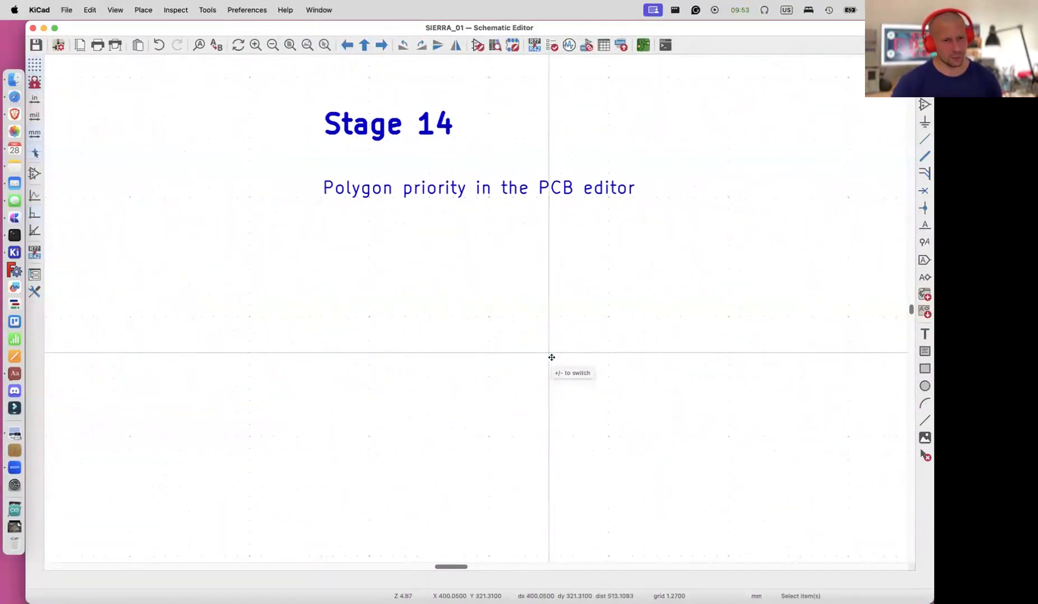
Return to the PCB editor and find the Stage 14 polygon priority example with the GND and BATT zones
{"action": "left_click", "coordinate": [643, 48]}
{"action": "scroll", "coordinate": [649, 276], "scroll_direction": "right", "scroll_amount": 10}
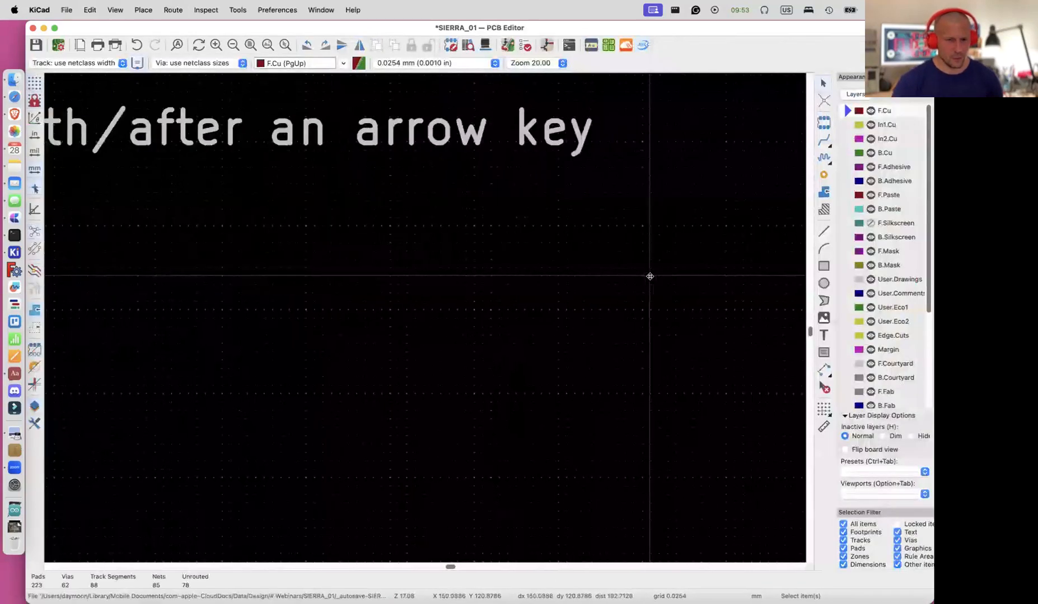
{"action": "scroll", "coordinate": [650, 277], "scroll_direction": "right", "scroll_amount": 15}
{"action": "scroll", "coordinate": [650, 276], "scroll_direction": "down", "scroll_amount": 3}
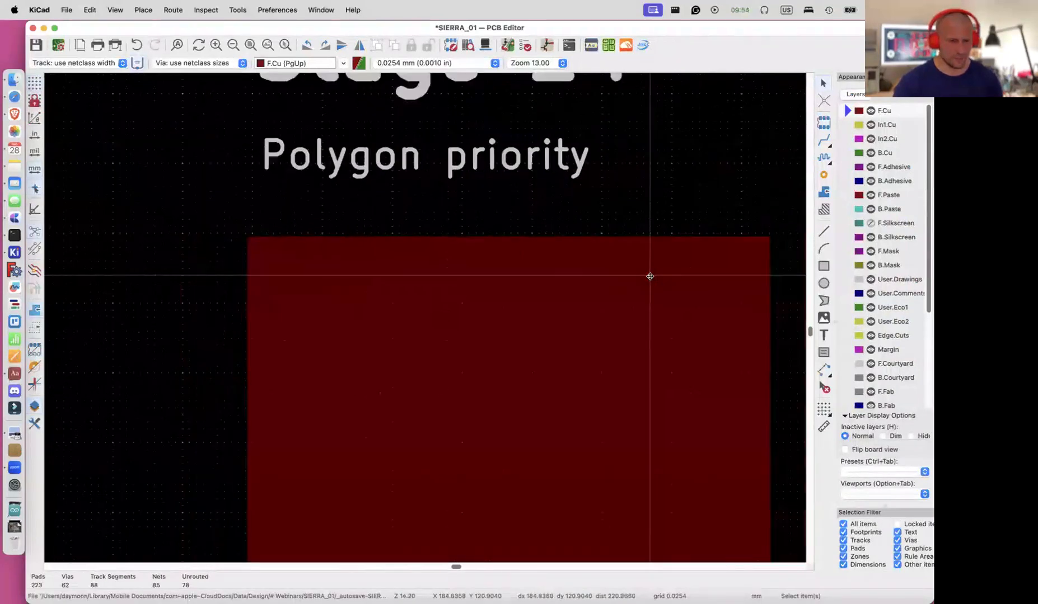
{"action": "scroll", "coordinate": [650, 277], "scroll_direction": "right", "scroll_amount": 3}
{"action": "scroll", "coordinate": [599, 281], "scroll_direction": "down", "scroll_amount": 3}
{"action": "scroll", "coordinate": [436, 382], "scroll_direction": "right", "scroll_amount": 4}
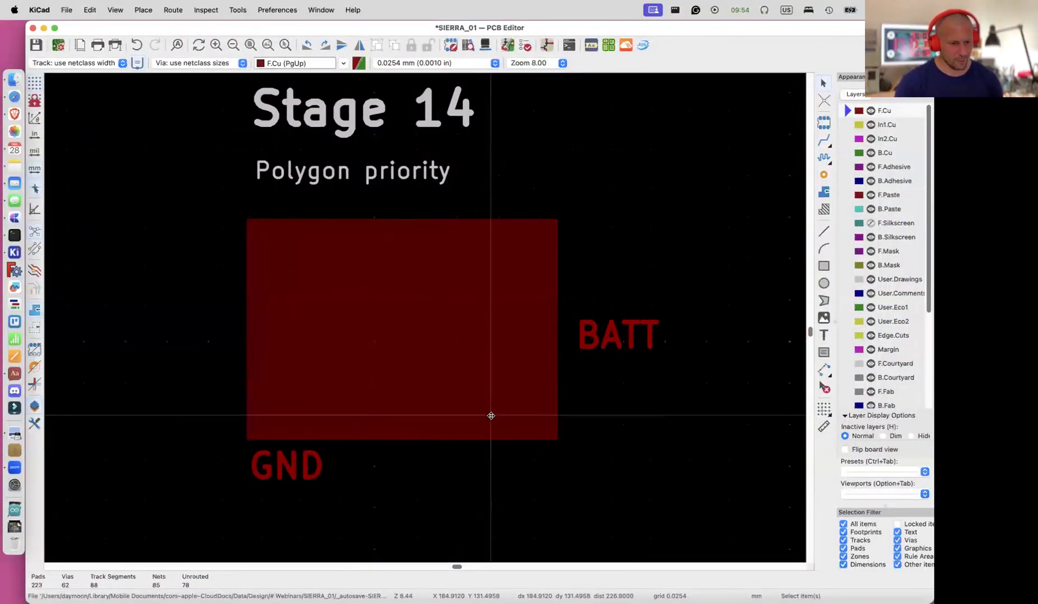
Unfill all copper zones on the board and try to refill them
{"action": "key", "text": "ctrl+b"}
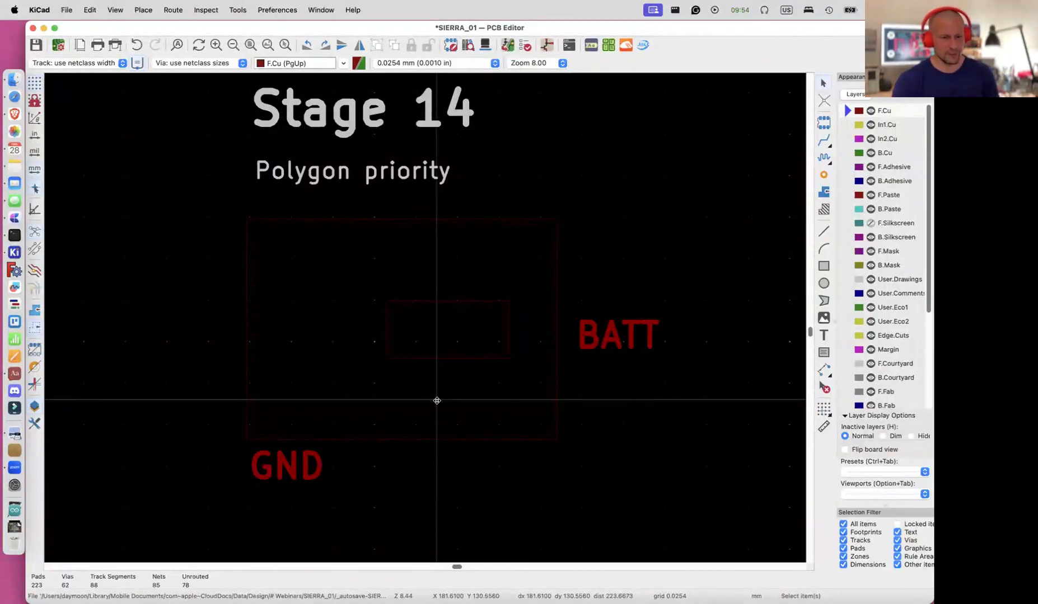
{"action": "key", "text": "b"}
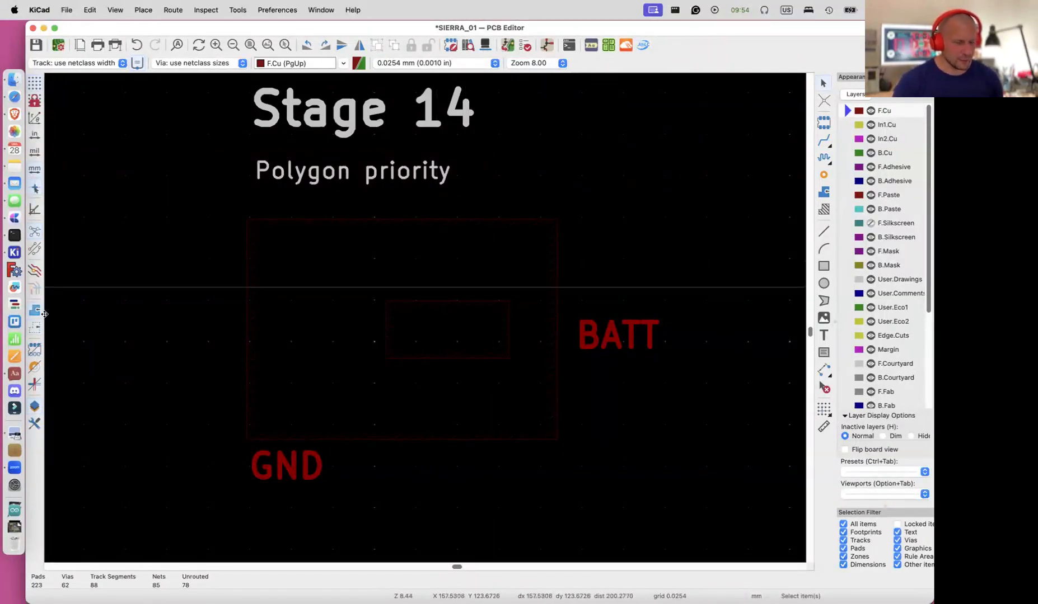
{"action": "key", "text": "b"}
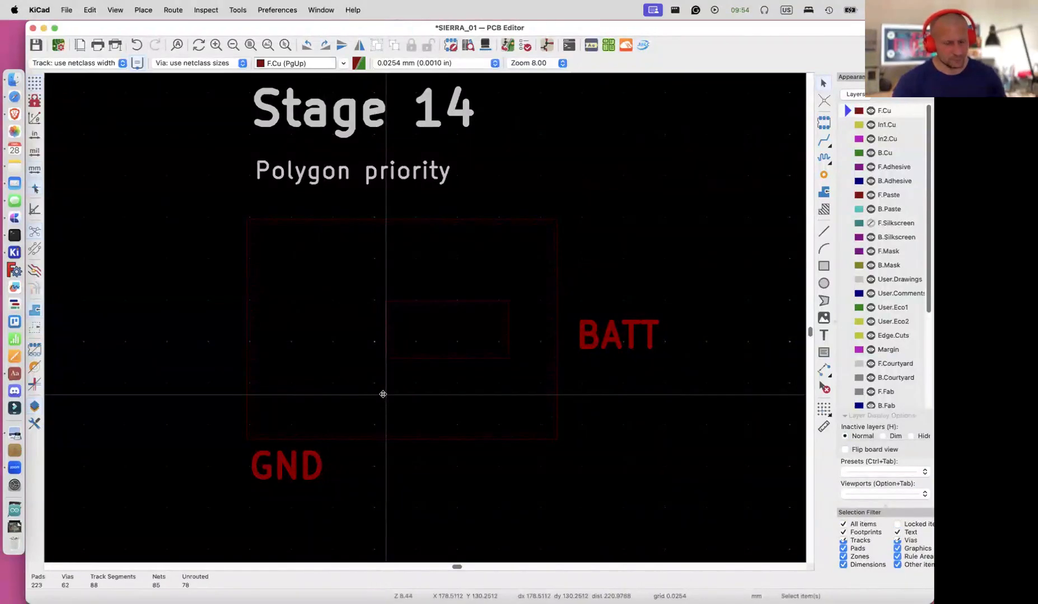
Inspect the outer GND copper zone, clear the selection and try again to fill all zones
{"action": "right_click", "coordinate": [331, 354]}
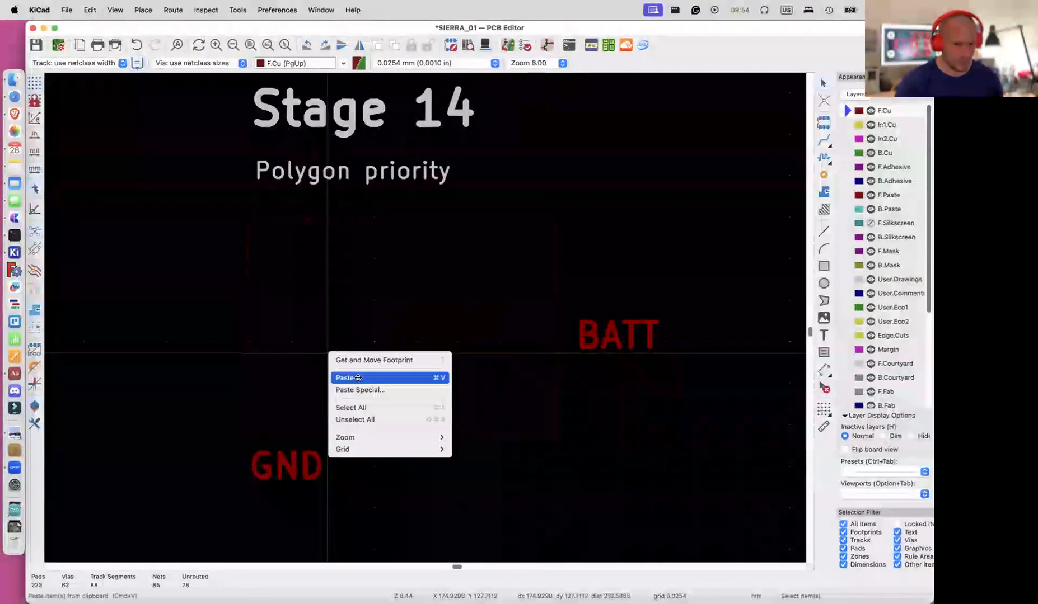
{"action": "left_click", "coordinate": [211, 379]}
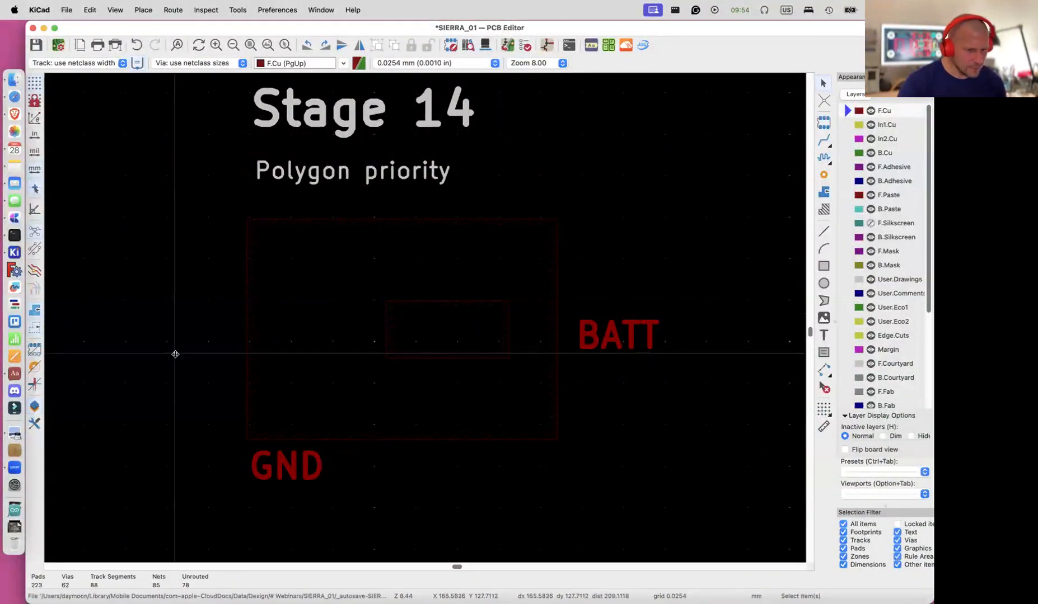
{"action": "left_click", "coordinate": [246, 361]}
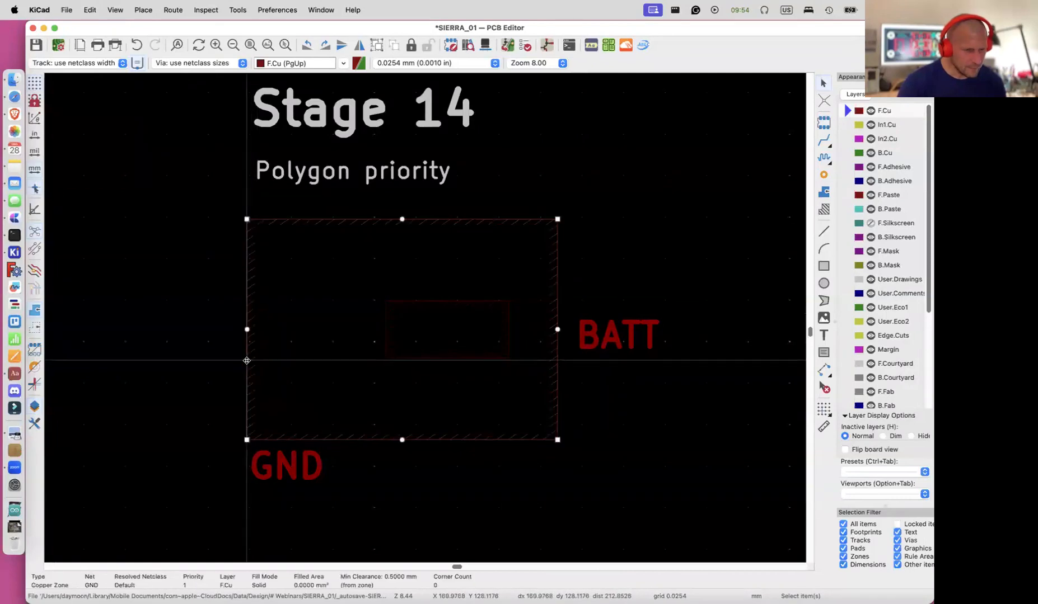
{"action": "scroll", "coordinate": [210, 379], "scroll_direction": "down", "scroll_amount": 2}
{"action": "left_click", "coordinate": [210, 380]}
{"action": "key", "text": "b"}
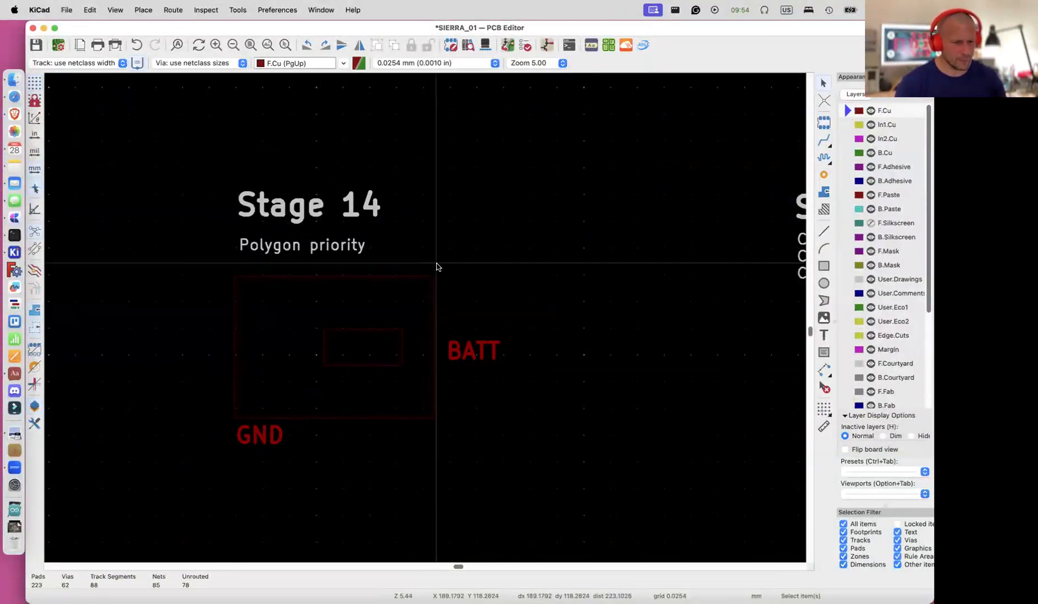
Select the GND zone and look up the available zone fill commands, leaving without applying any
{"action": "left_click", "coordinate": [347, 279]}
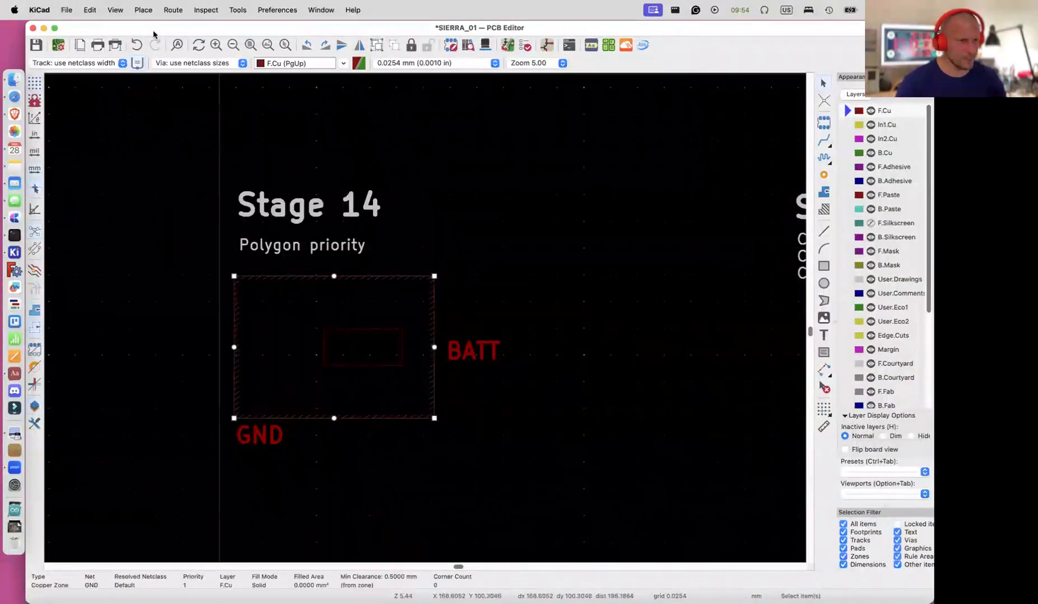
{"action": "left_click", "coordinate": [116, 11]}
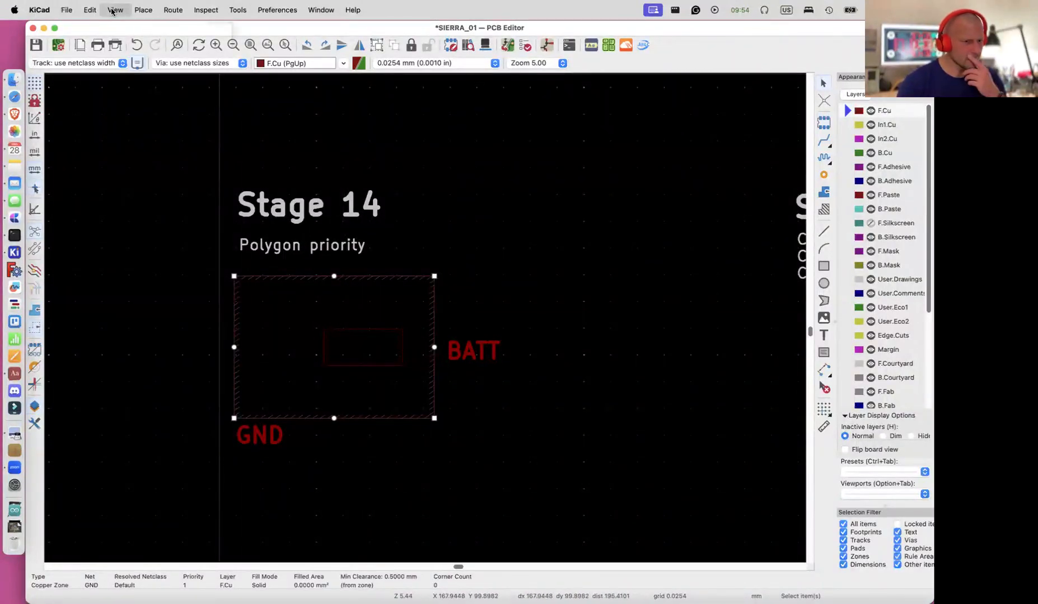
{"action": "mouse_move", "coordinate": [91, 10]}
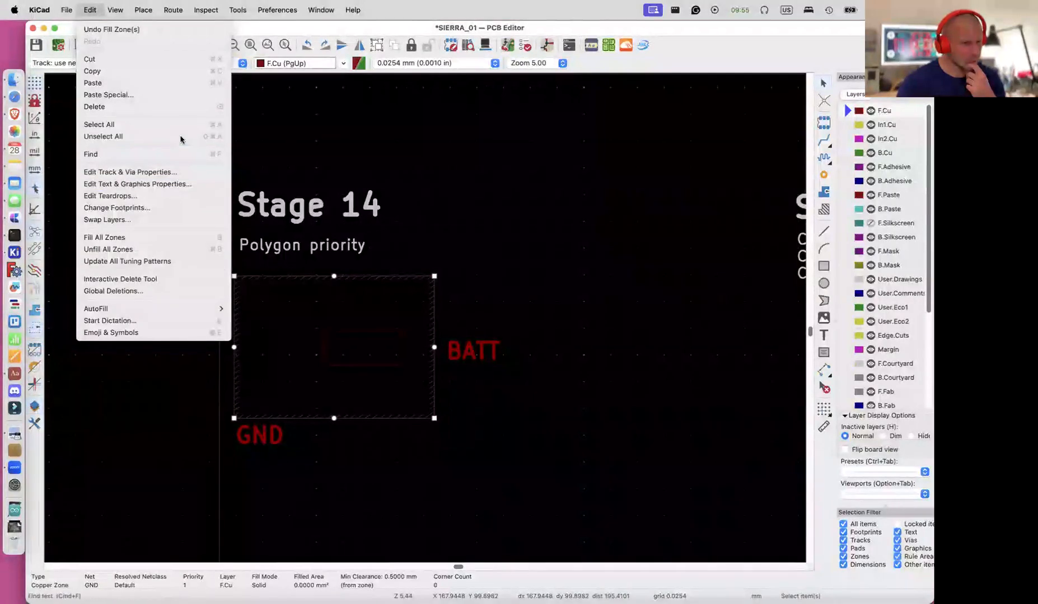
{"action": "left_click", "coordinate": [402, 202]}
{"action": "left_click", "coordinate": [451, 245]}
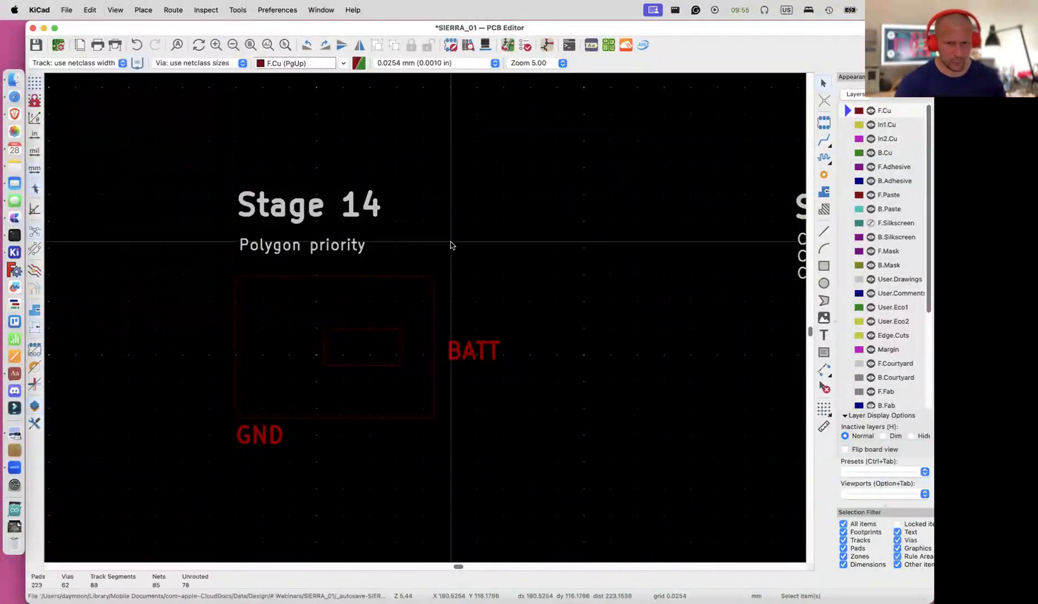
Cancel drawing a new filled zone, select the outer GND zone and try to fill all zones
{"action": "scroll", "coordinate": [452, 245], "scroll_direction": "left", "scroll_amount": 1}
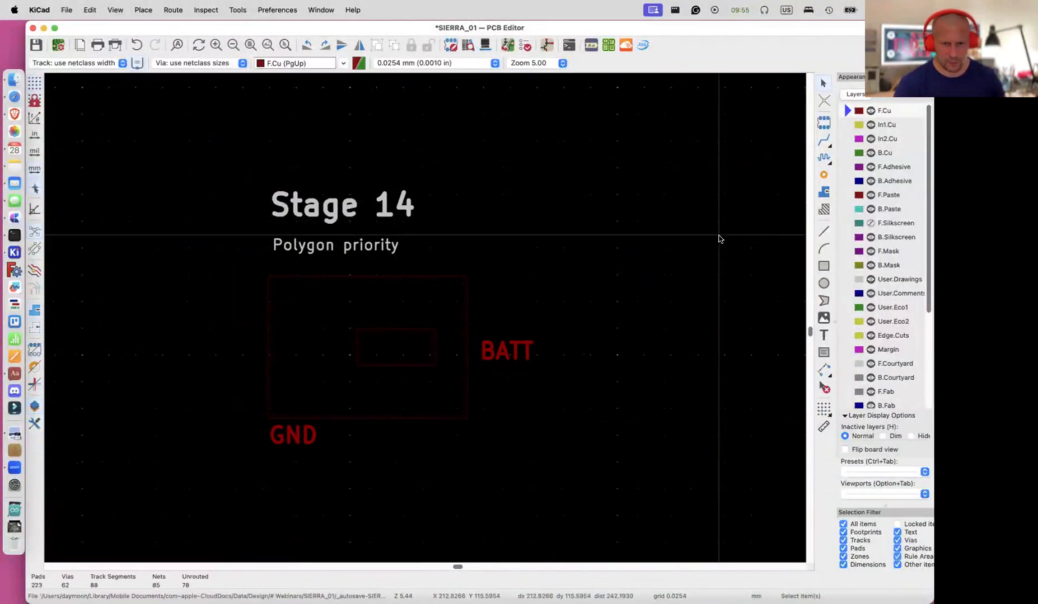
{"action": "left_click", "coordinate": [823, 193]}
{"action": "key", "text": "Escape"}
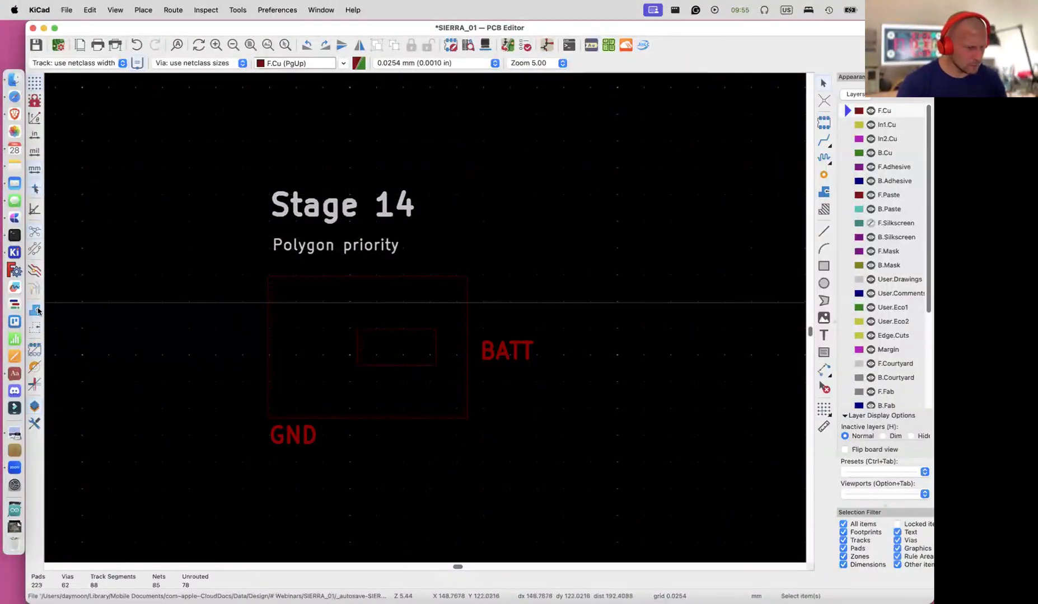
{"action": "left_click", "coordinate": [270, 355]}
{"action": "key", "text": "b"}
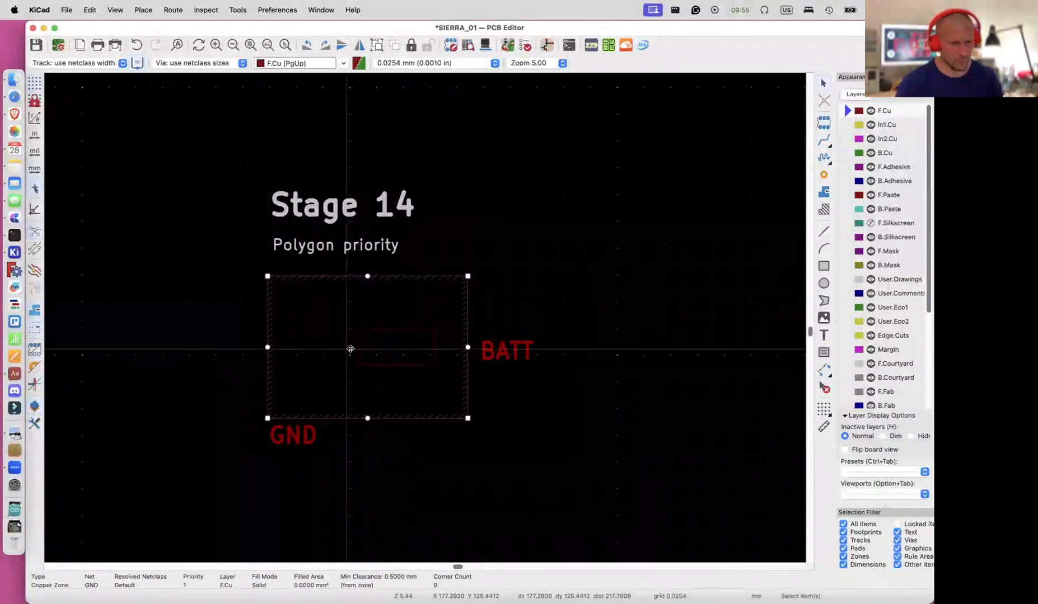
Inspect the inner BATT copper zone's properties, clear the selection and try once more to fill all zones
{"action": "left_click", "coordinate": [434, 354]}
{"action": "scroll", "coordinate": [447, 352], "scroll_direction": "down", "scroll_amount": 3}
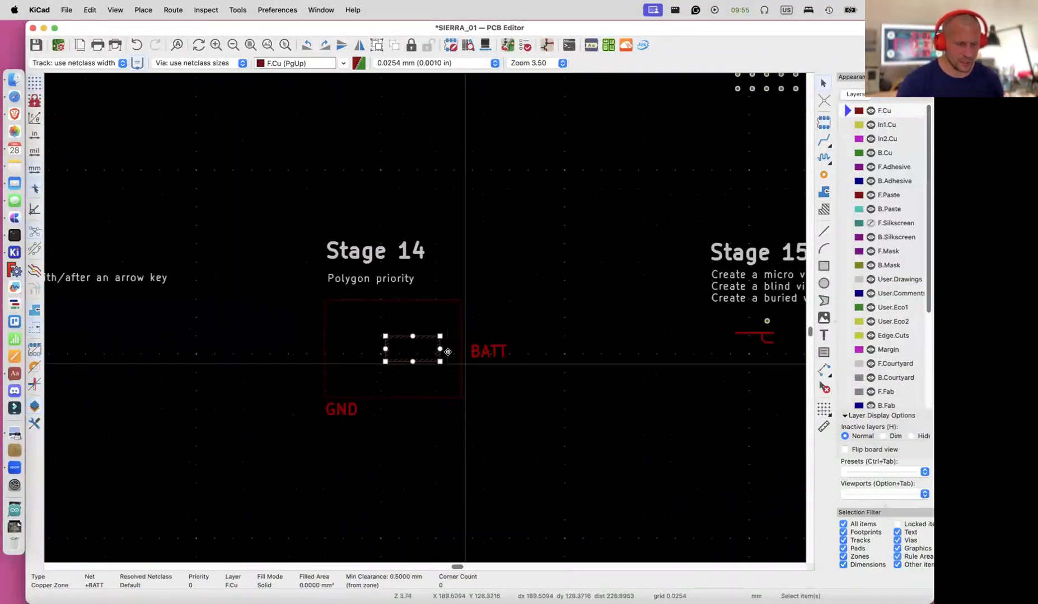
{"action": "left_click", "coordinate": [489, 391]}
{"action": "scroll", "coordinate": [386, 370], "scroll_direction": "up", "scroll_amount": 3}
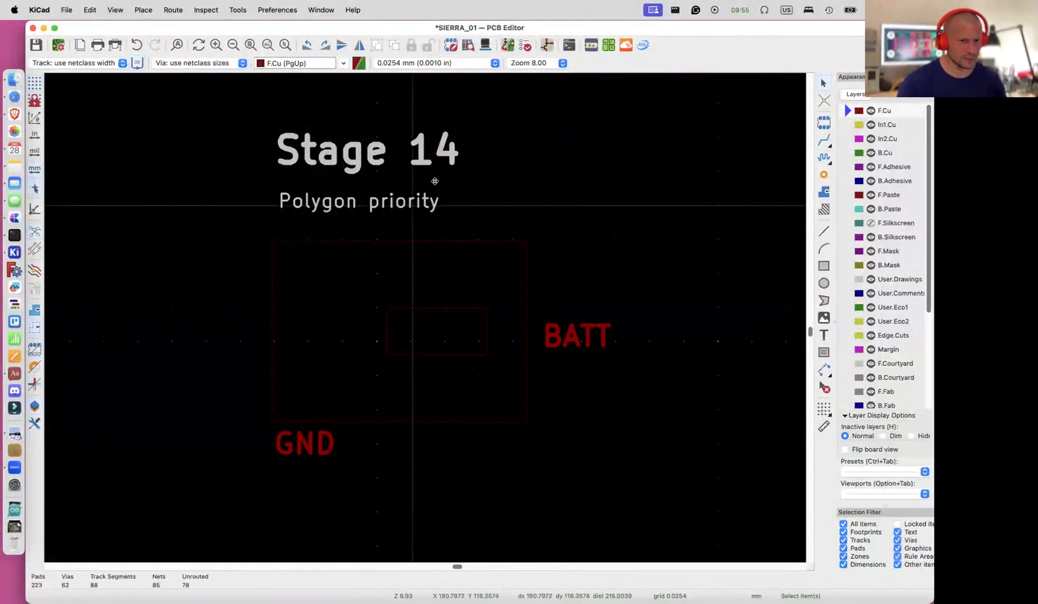
{"action": "key", "text": "b"}
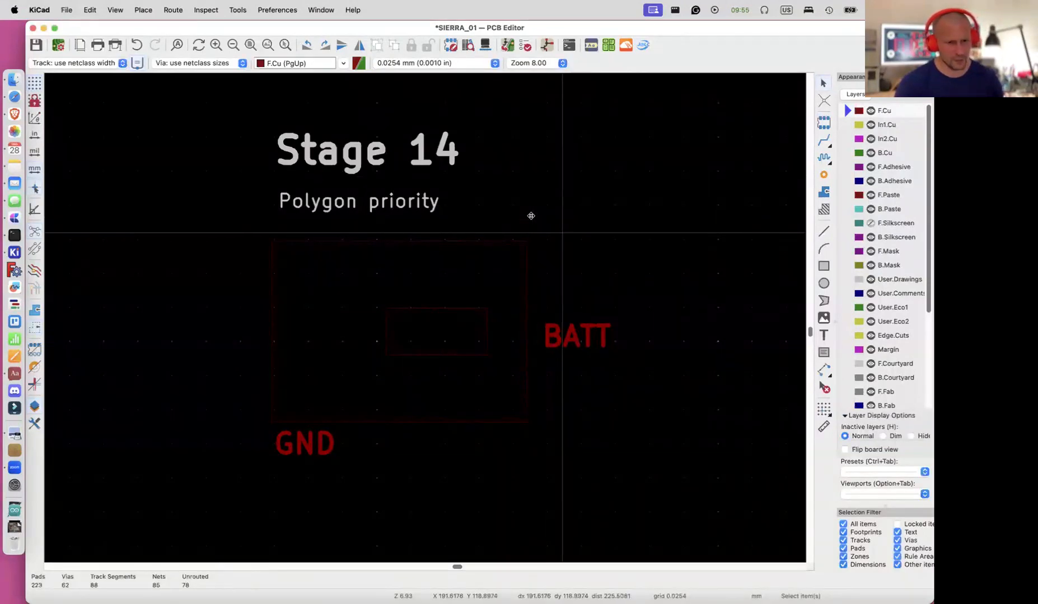
Go to Stage 15 and review the net class via and microvia sizes in the board setup
{"action": "scroll", "coordinate": [531, 216], "scroll_direction": "down", "scroll_amount": 3}
{"action": "scroll", "coordinate": [562, 232], "scroll_direction": "right", "scroll_amount": 5}
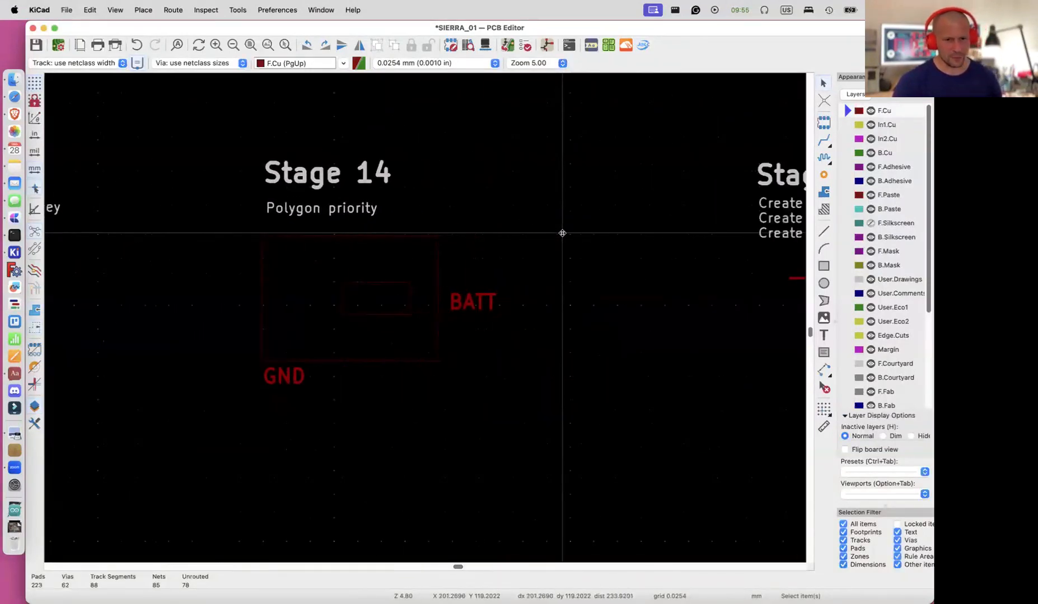
{"action": "scroll", "coordinate": [562, 232], "scroll_direction": "right", "scroll_amount": 5}
{"action": "scroll", "coordinate": [412, 238], "scroll_direction": "up", "scroll_amount": 3}
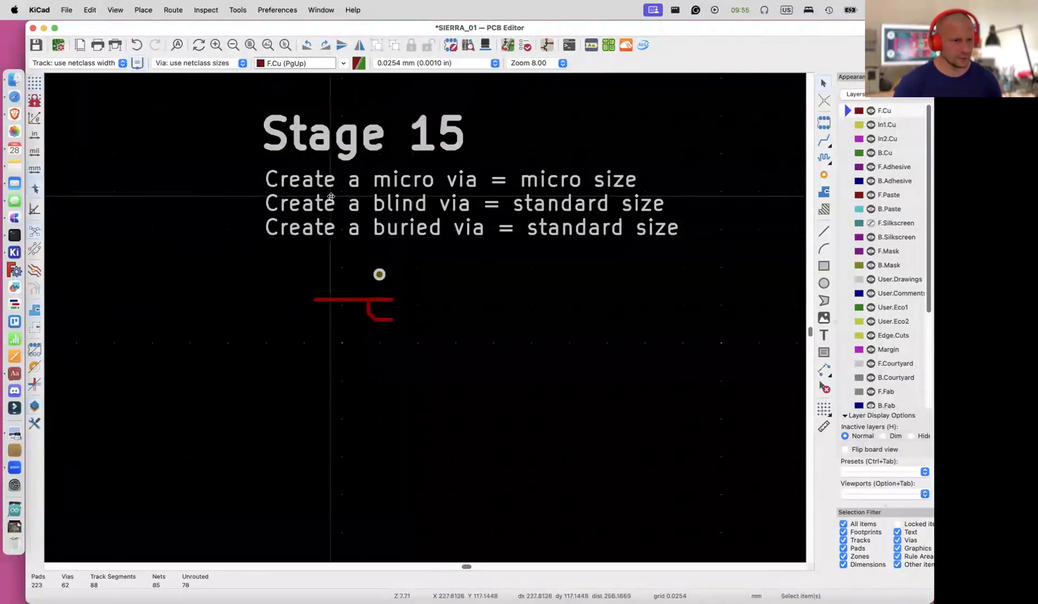
{"action": "left_click", "coordinate": [66, 13]}
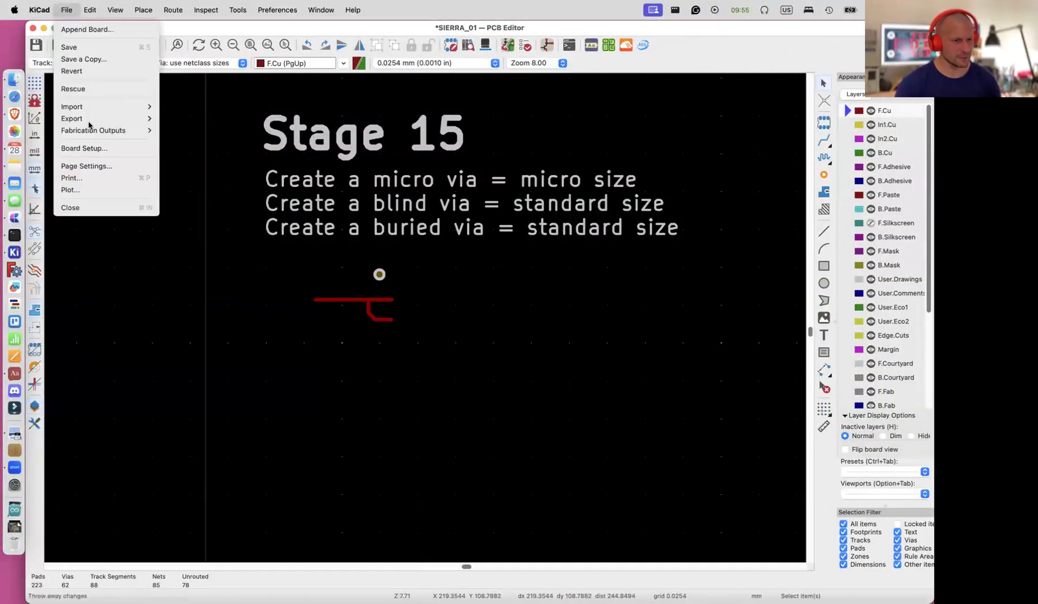
{"action": "left_click", "coordinate": [90, 148]}
{"action": "left_click_drag", "start_coordinate": [545, 120], "coordinate": [483, 120]}
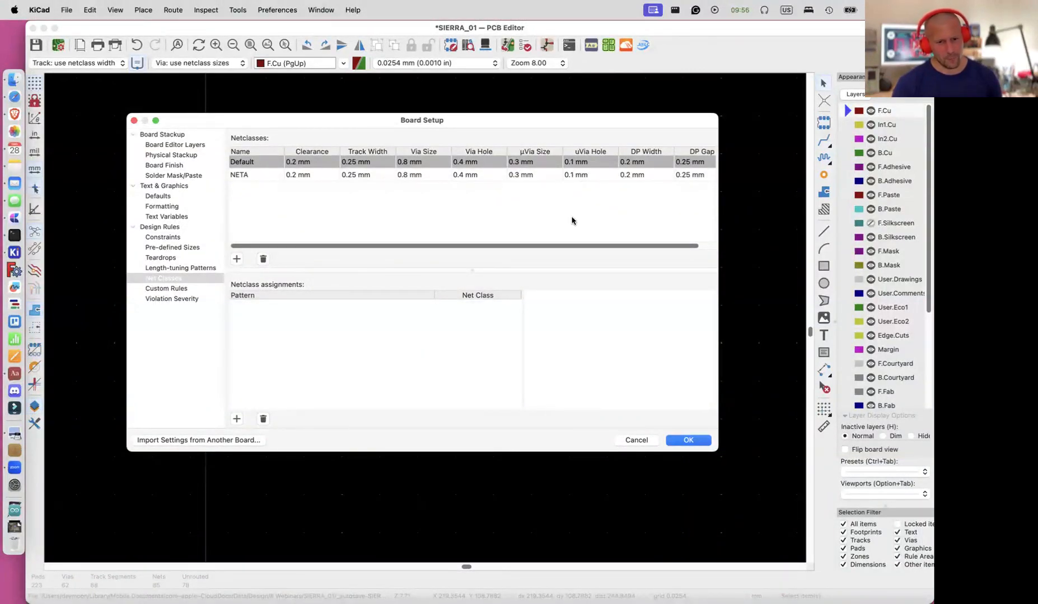
{"action": "left_click_drag", "start_coordinate": [549, 116], "coordinate": [511, 78]}
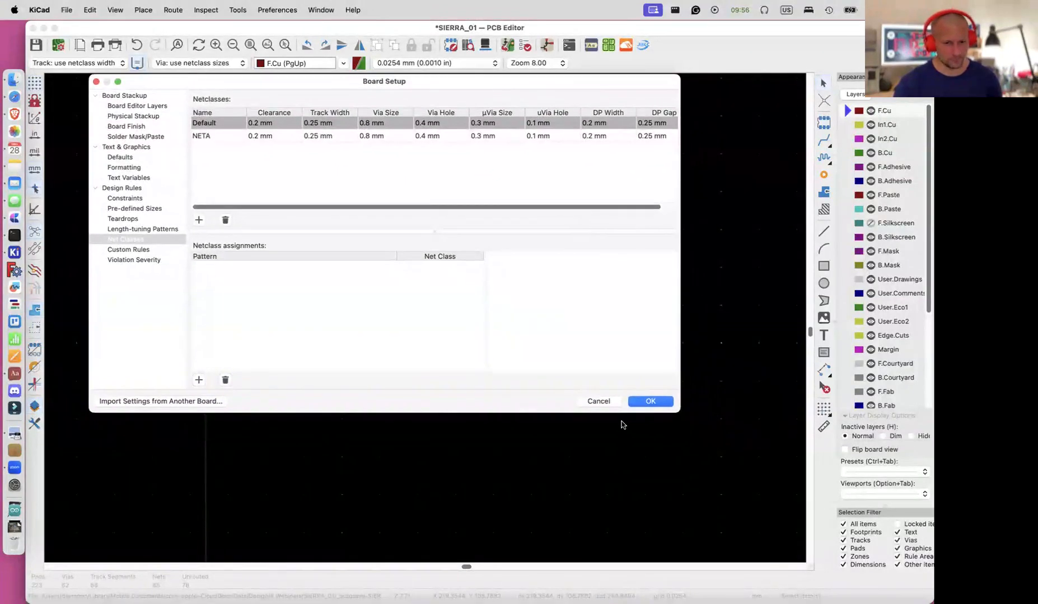
{"action": "left_click", "coordinate": [641, 401]}
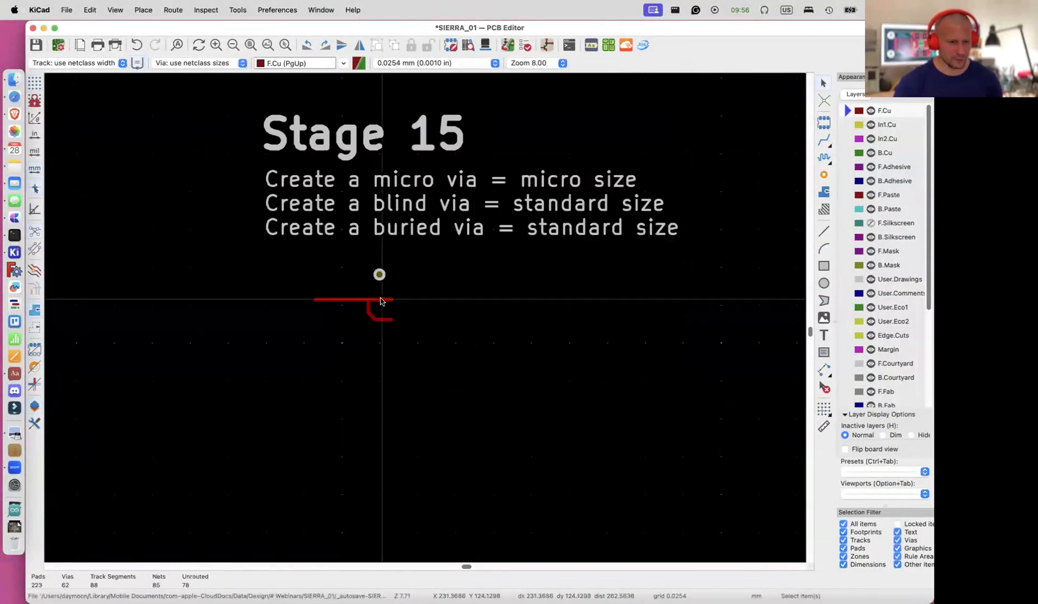
Extend the upper Stage 15 track horizontally by about 1.1 mm on F.Cu, using the 45-degree corner style
{"action": "scroll", "coordinate": [380, 301], "scroll_direction": "up", "scroll_amount": 5}
{"action": "scroll", "coordinate": [380, 301], "scroll_direction": "up", "scroll_amount": 3}
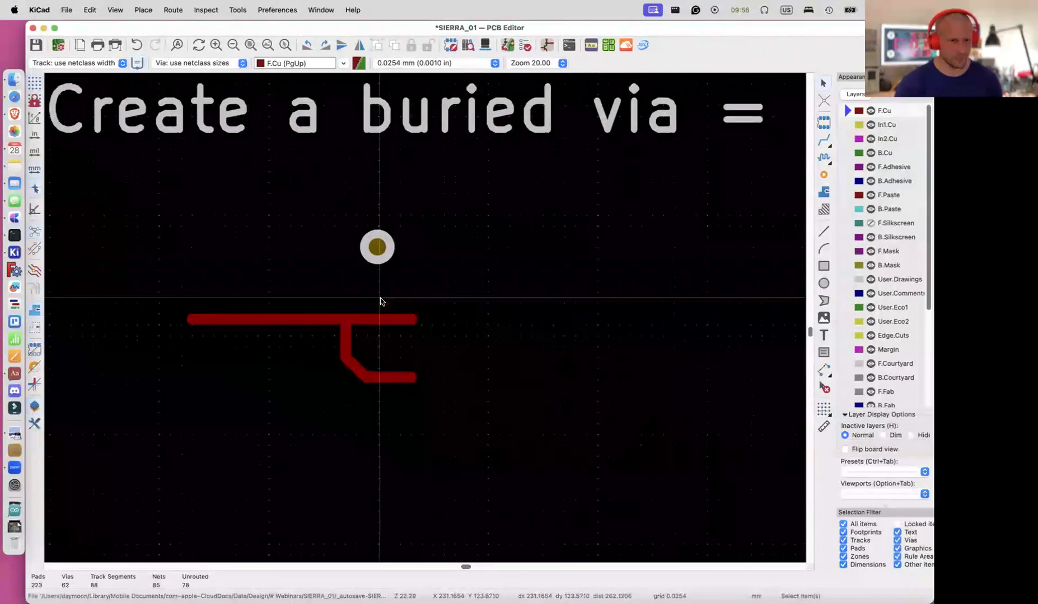
{"action": "scroll", "coordinate": [380, 301], "scroll_direction": "down", "scroll_amount": 2}
{"action": "scroll", "coordinate": [380, 301], "scroll_direction": "up", "scroll_amount": 2}
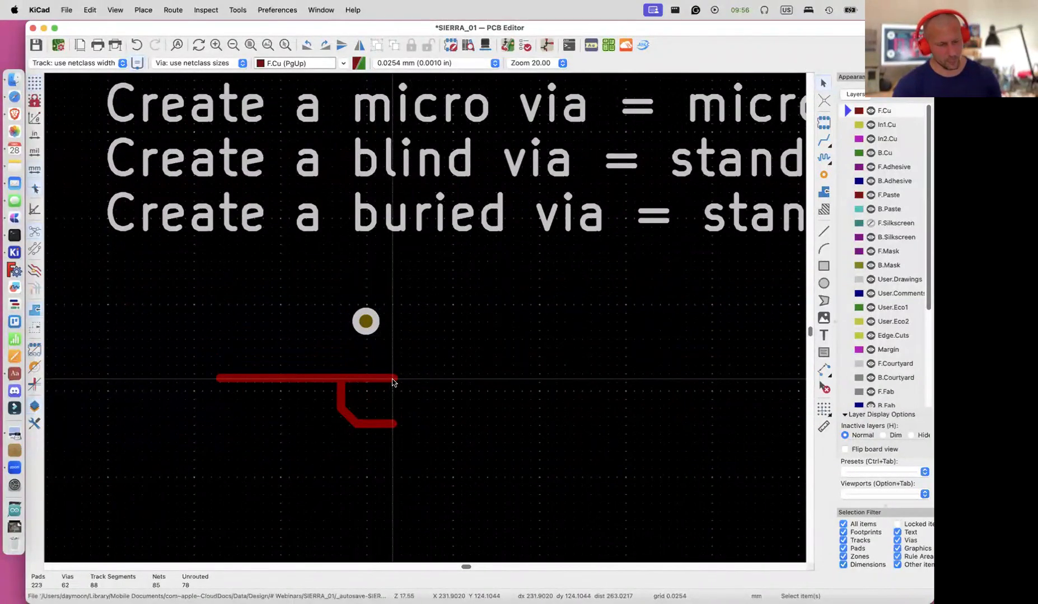
{"action": "key", "text": "x"}
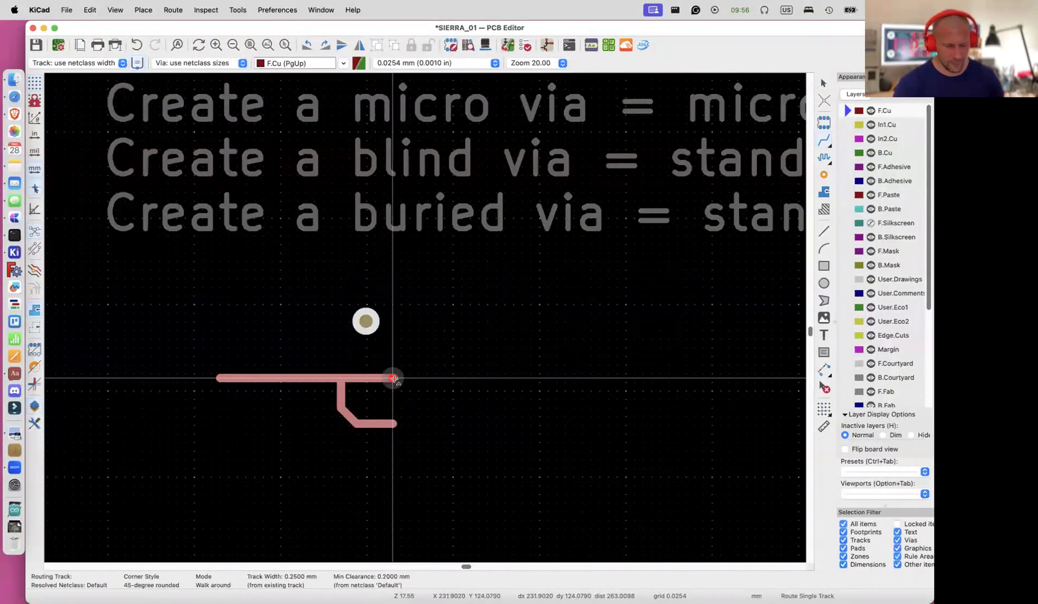
{"action": "key", "text": "ctrl+slash"}
{"action": "key", "text": "ctrl+slash"}
{"action": "key", "text": "ctrl+slash"}
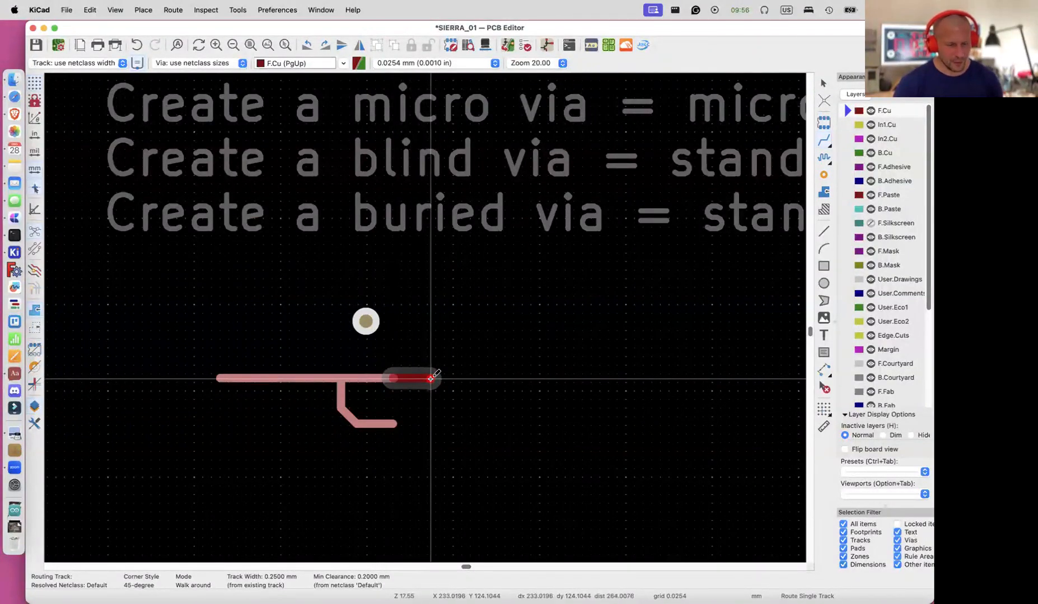
{"action": "double_click", "coordinate": [431, 379]}
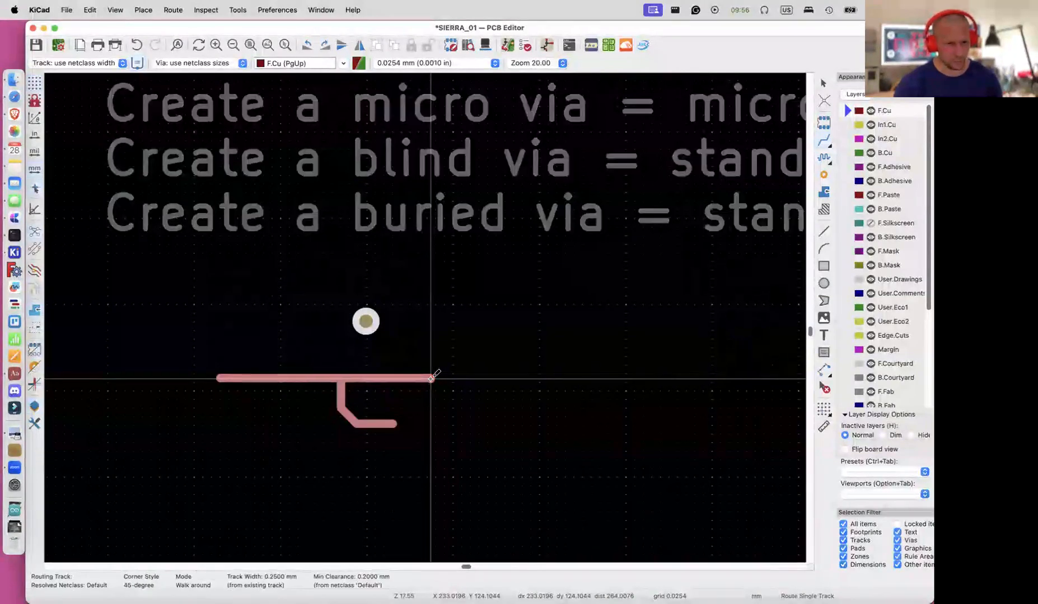
Place a microvia from F.Cu to In1.Cu just past the upper track's end, end the routing and select the microvia
{"action": "right_click", "coordinate": [431, 378]}
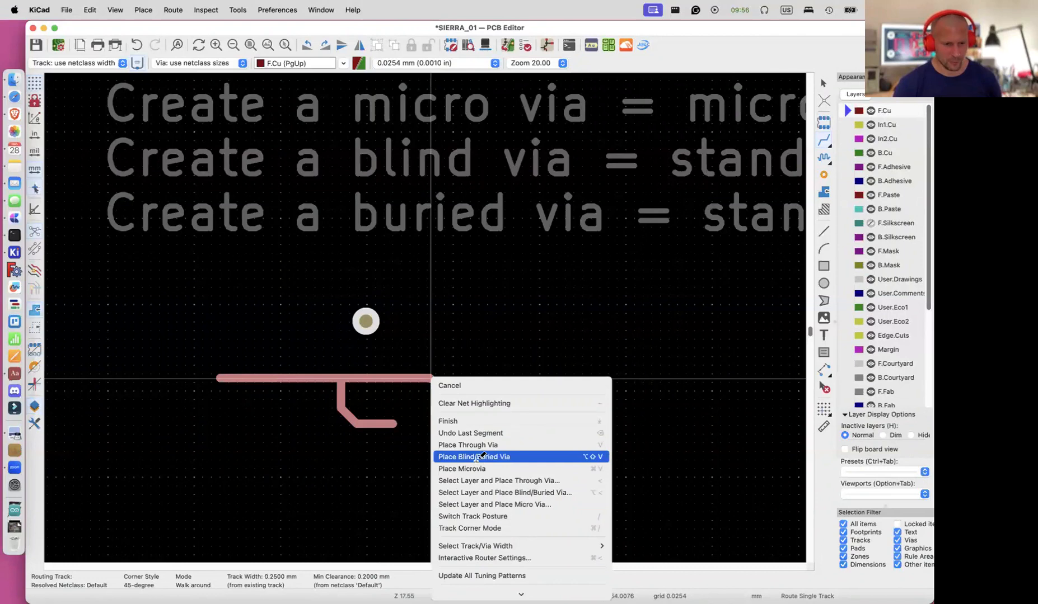
{"action": "left_click", "coordinate": [537, 468]}
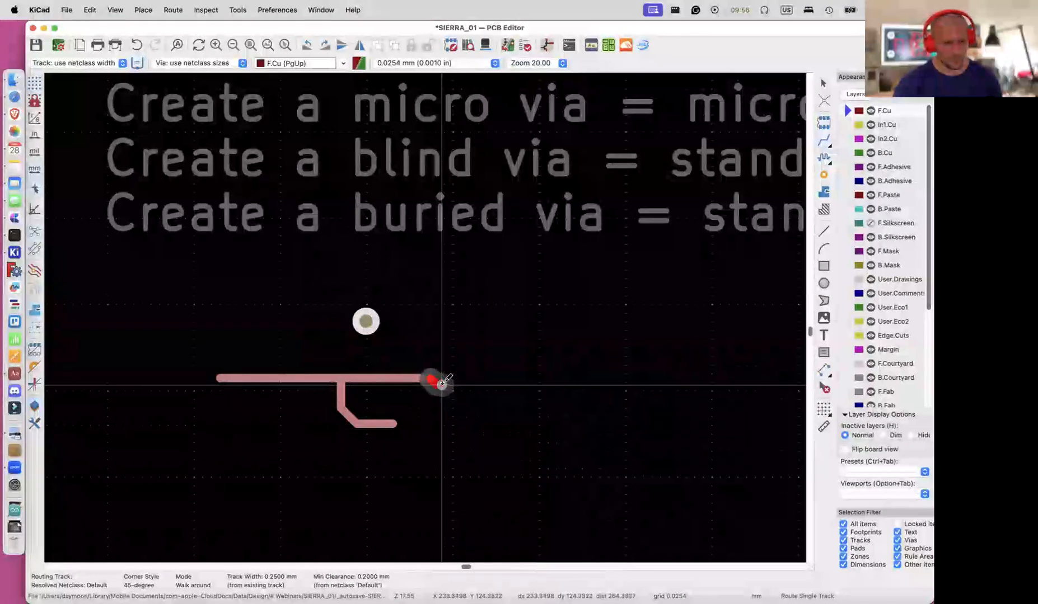
{"action": "scroll", "coordinate": [435, 375], "scroll_direction": "up", "scroll_amount": 5}
{"action": "scroll", "coordinate": [443, 373], "scroll_direction": "up", "scroll_amount": 1}
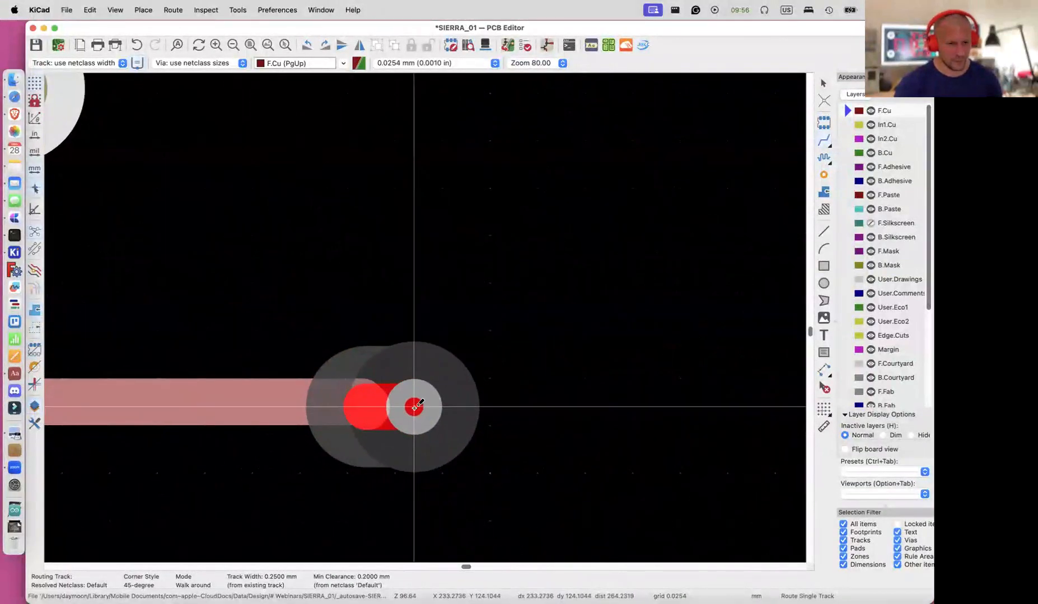
{"action": "left_click", "coordinate": [434, 446]}
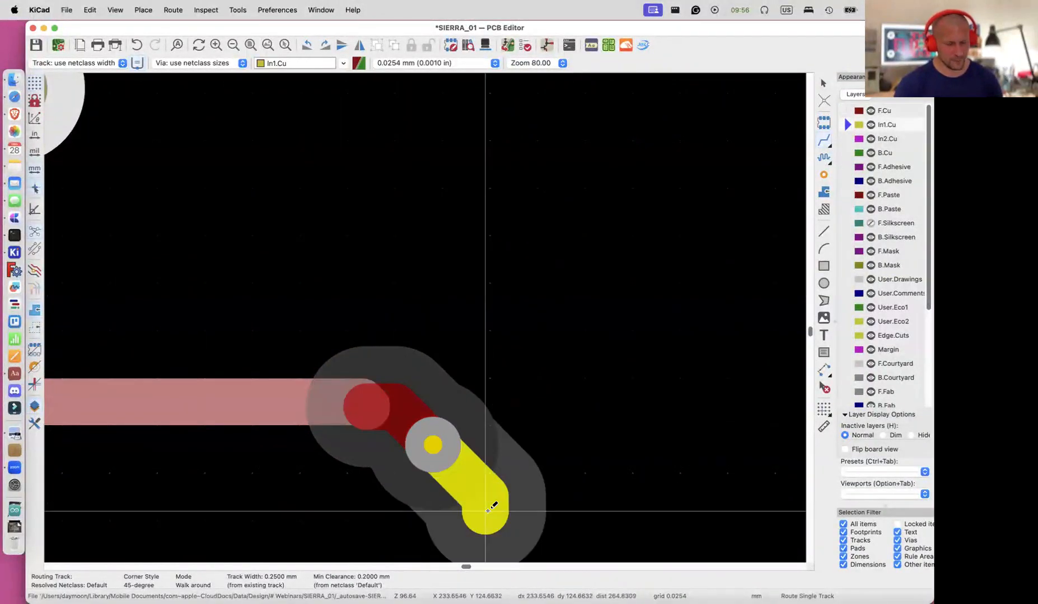
{"action": "key", "text": "Escape"}
{"action": "scroll", "coordinate": [448, 477], "scroll_direction": "up", "scroll_amount": 4}
{"action": "key", "text": "Escape"}
{"action": "left_click", "coordinate": [469, 410]}
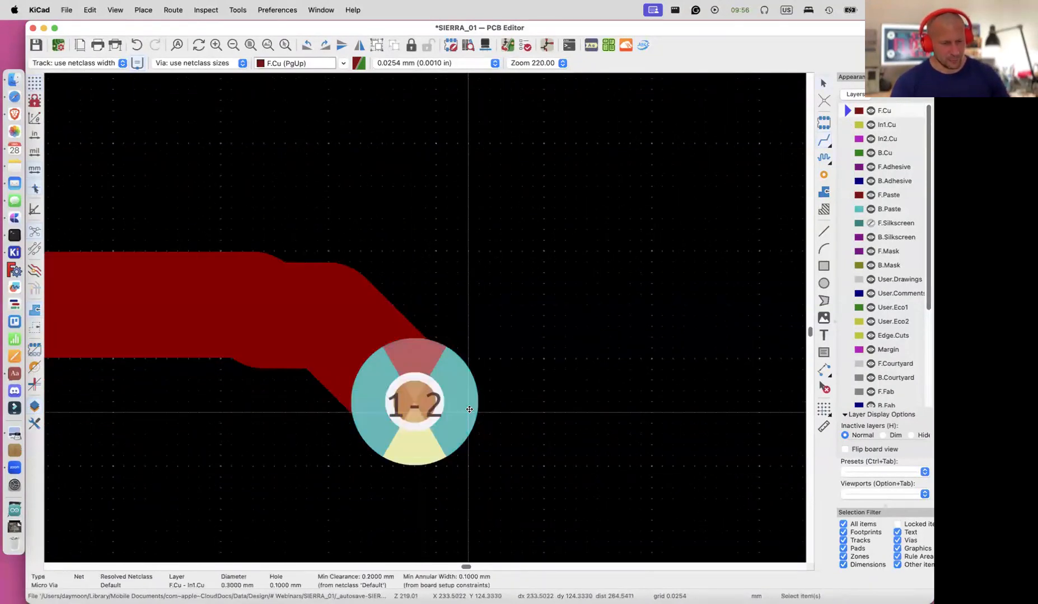
Move the existing through via to just above the new microvia so their sizes can be compared
{"action": "scroll", "coordinate": [469, 409], "scroll_direction": "down", "scroll_amount": 4}
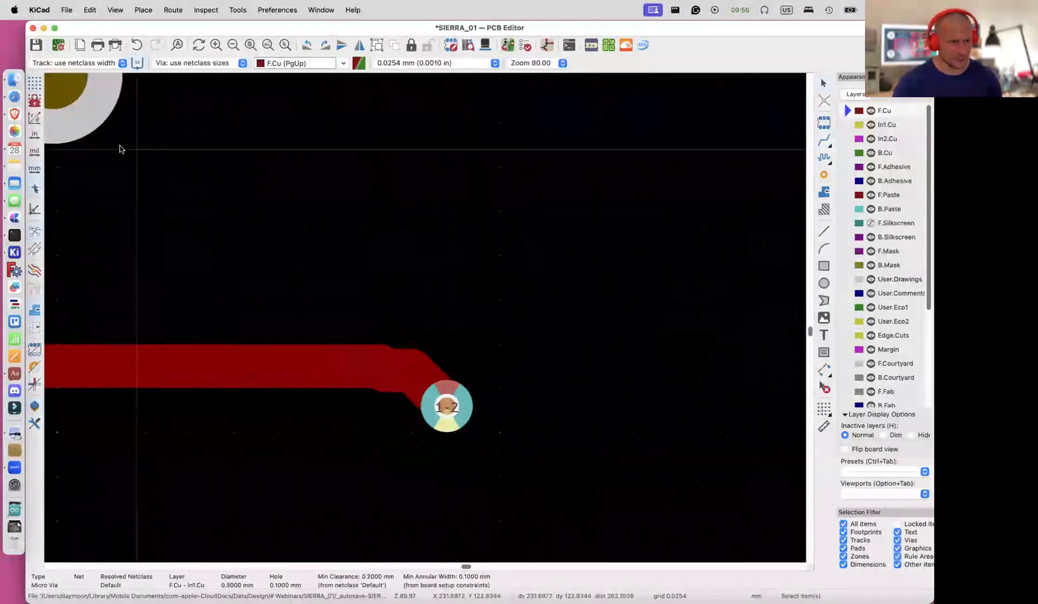
{"action": "left_click", "coordinate": [91, 115]}
{"action": "key", "text": "m"}
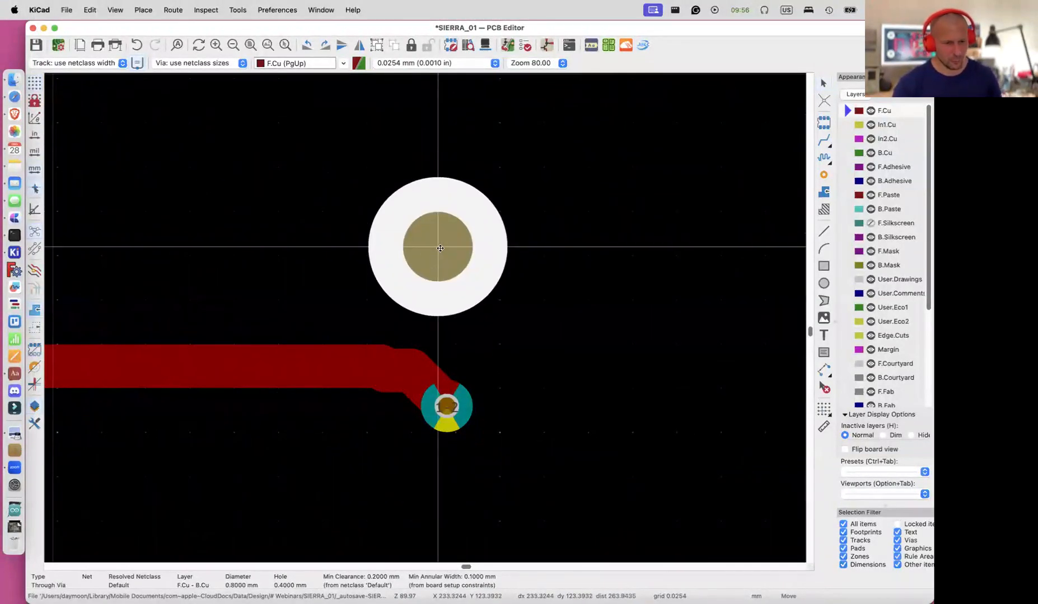
{"action": "left_click", "coordinate": [455, 290]}
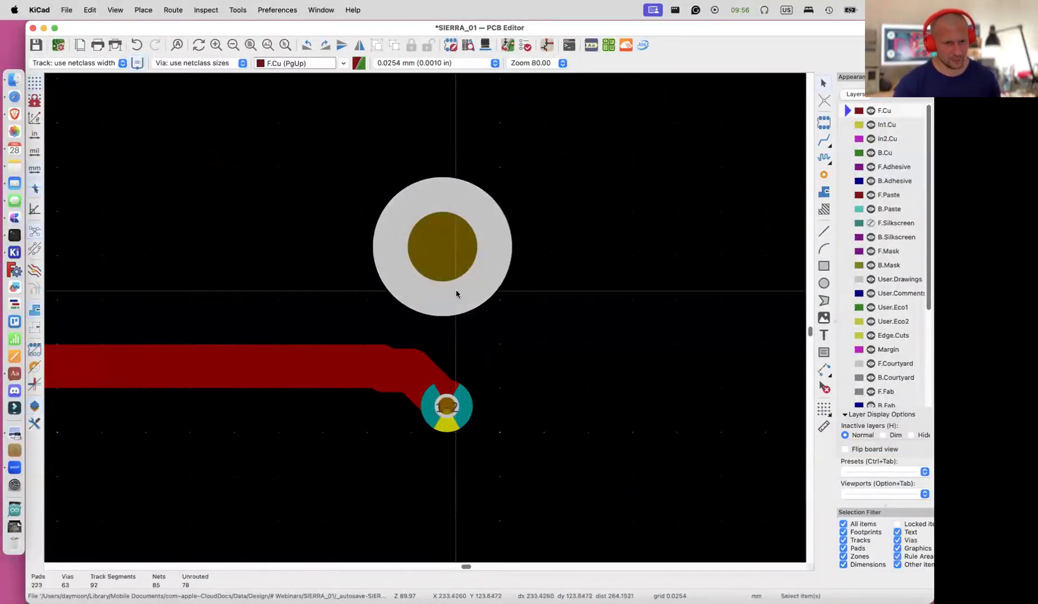
Change the microvia's end layer to In2.Cu in its properties
{"action": "scroll", "coordinate": [466, 324], "scroll_direction": "up", "scroll_amount": 3}
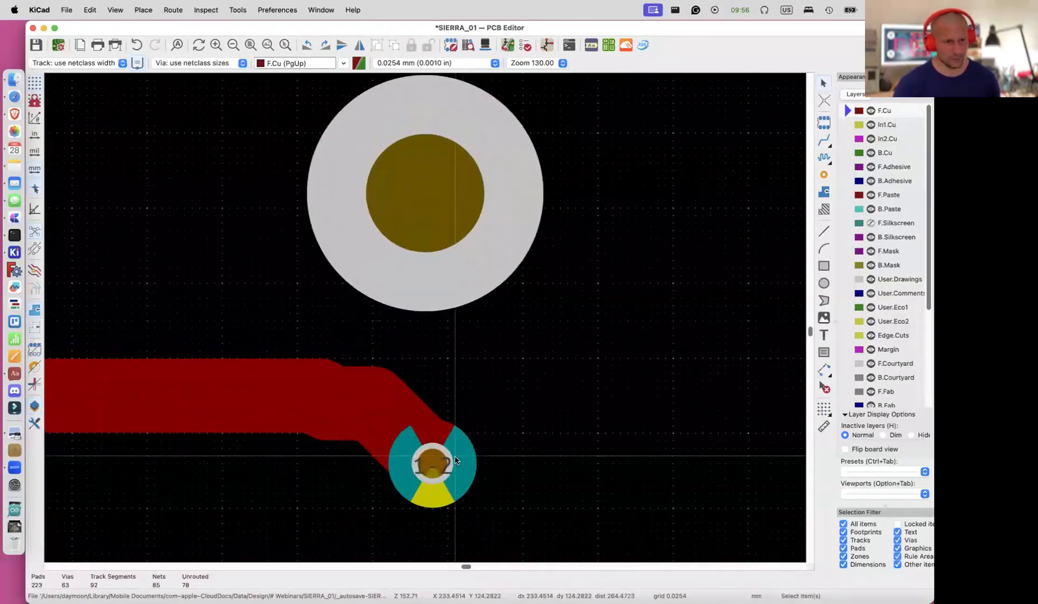
{"action": "scroll", "coordinate": [456, 464], "scroll_direction": "up", "scroll_amount": 1}
{"action": "double_click", "coordinate": [467, 480]}
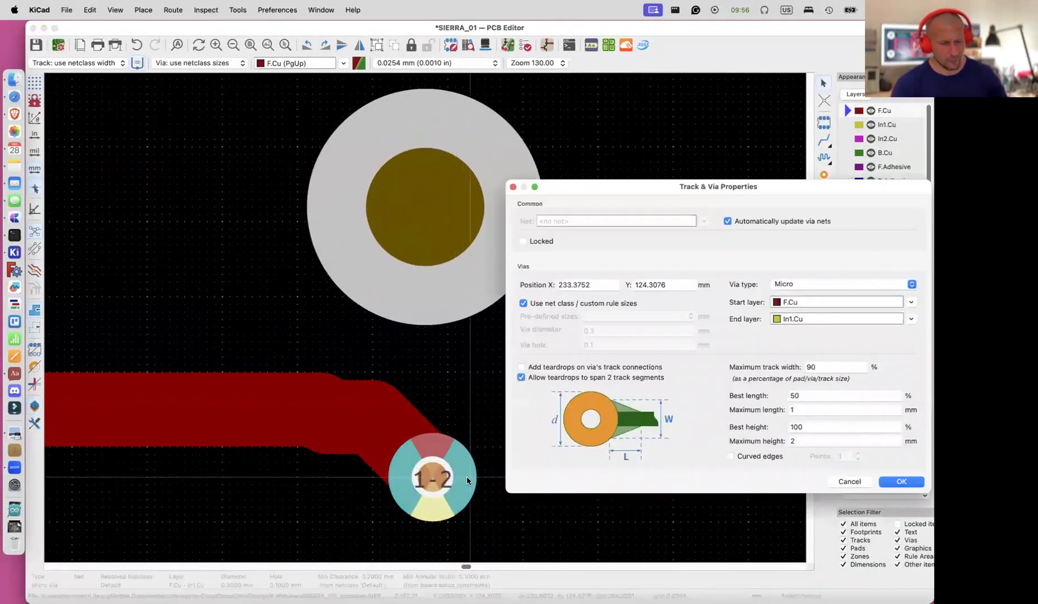
{"action": "left_click_drag", "start_coordinate": [816, 189], "coordinate": [782, 56]}
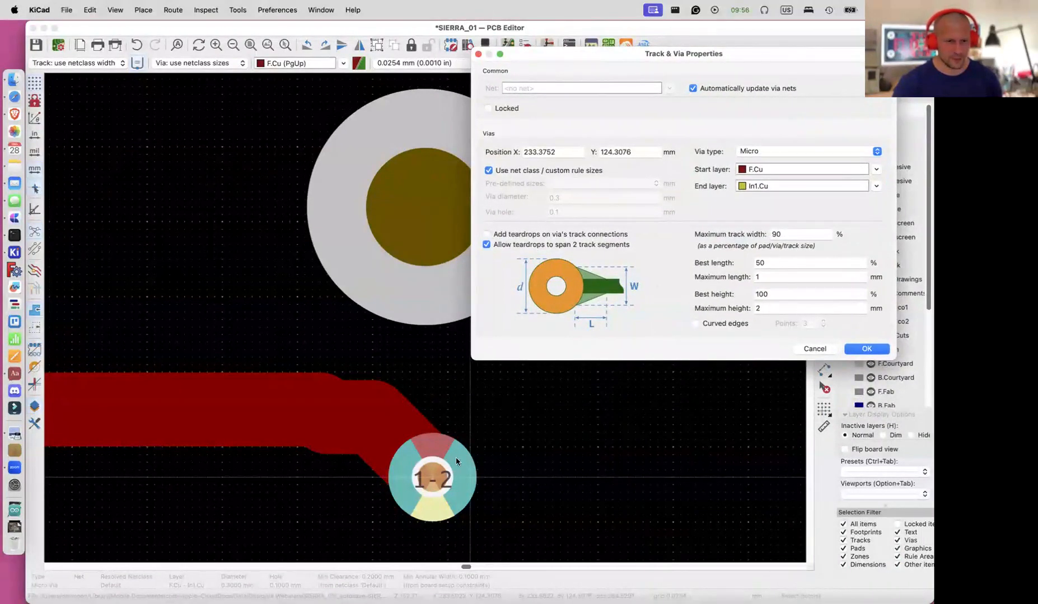
{"action": "left_click", "coordinate": [770, 187]}
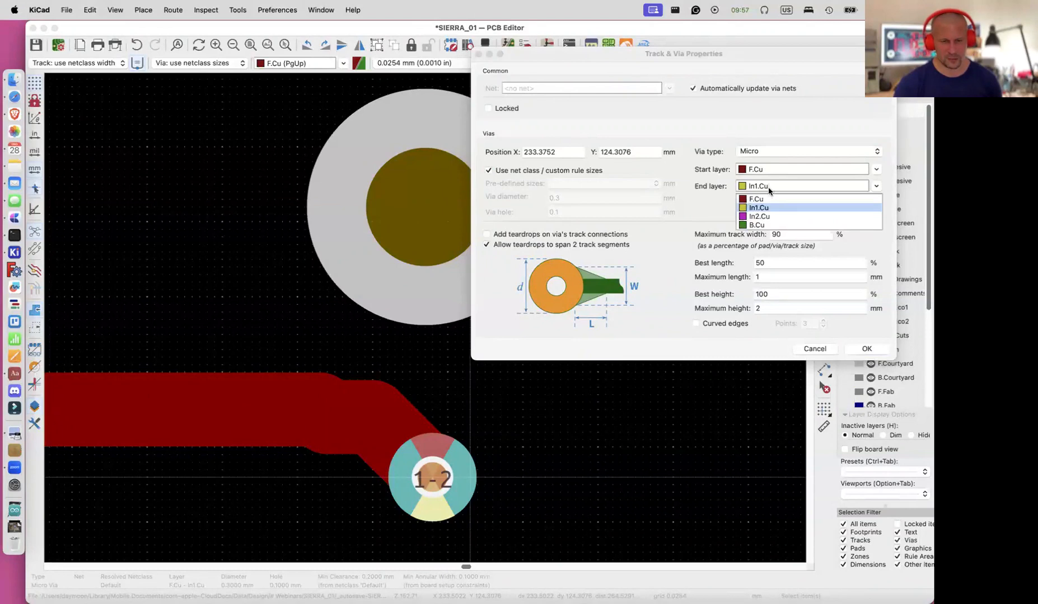
{"action": "left_click", "coordinate": [767, 217]}
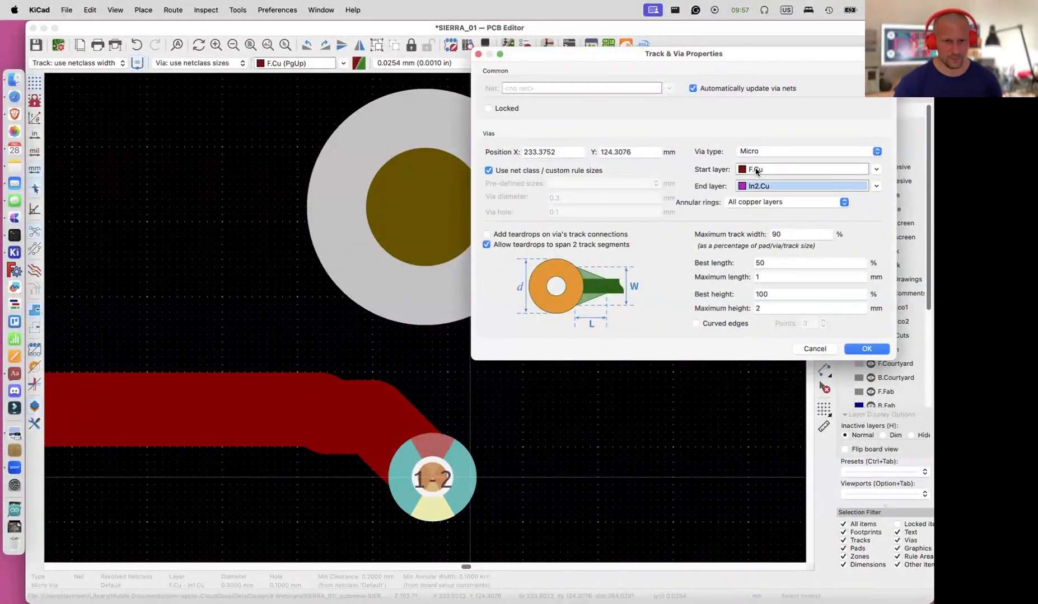
{"action": "left_click", "coordinate": [863, 351]}
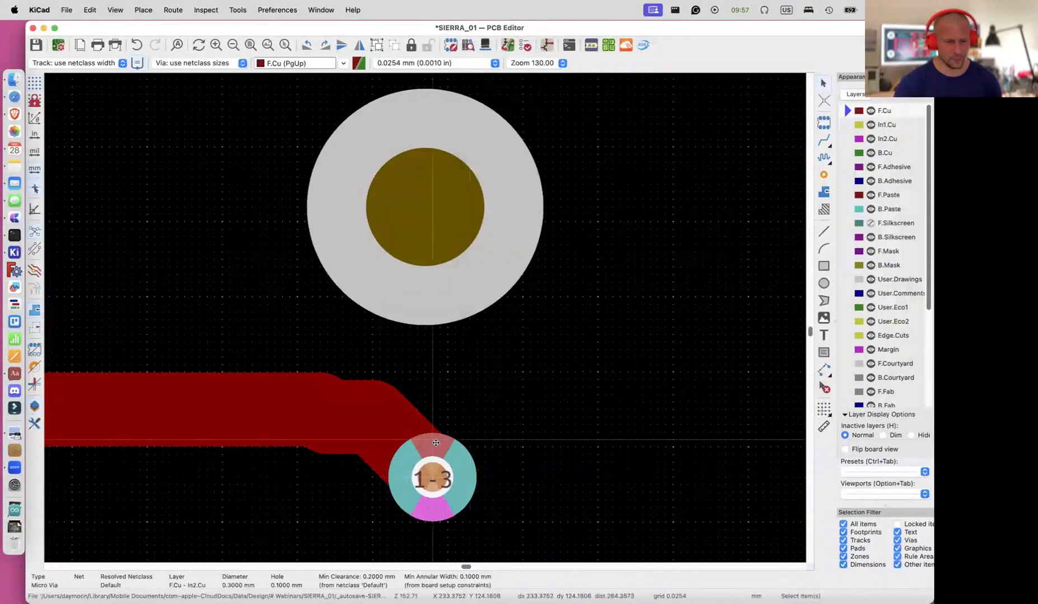
Extend the lower Stage 15 track horizontally on F.Cu, place a blind/buried via from F.Cu to B.Cu at its end, and stop routing
{"action": "scroll", "coordinate": [443, 513], "scroll_direction": "down", "scroll_amount": 3}
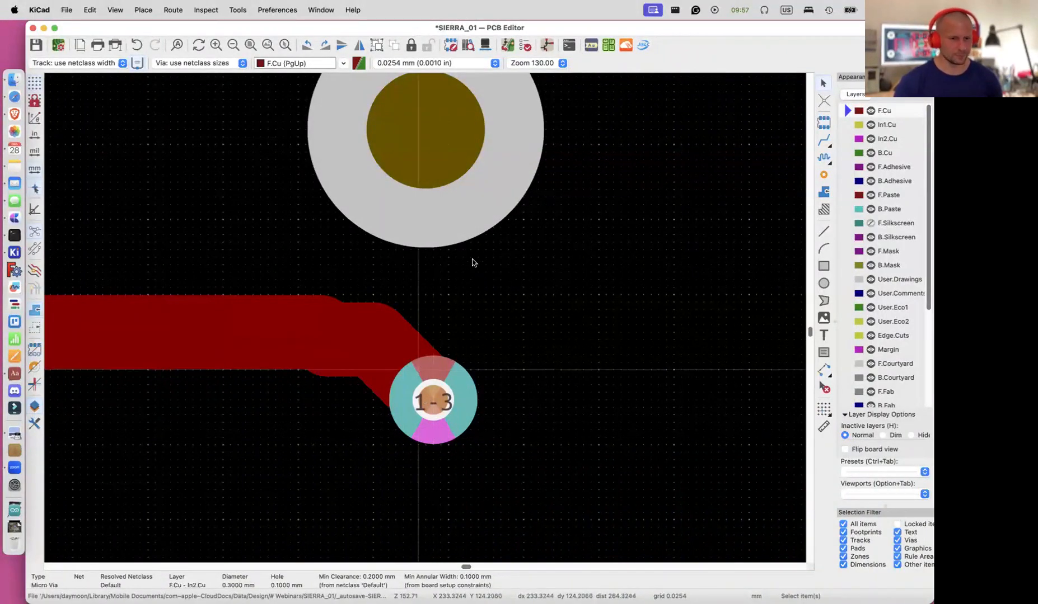
{"action": "scroll", "coordinate": [464, 271], "scroll_direction": "down", "scroll_amount": 2}
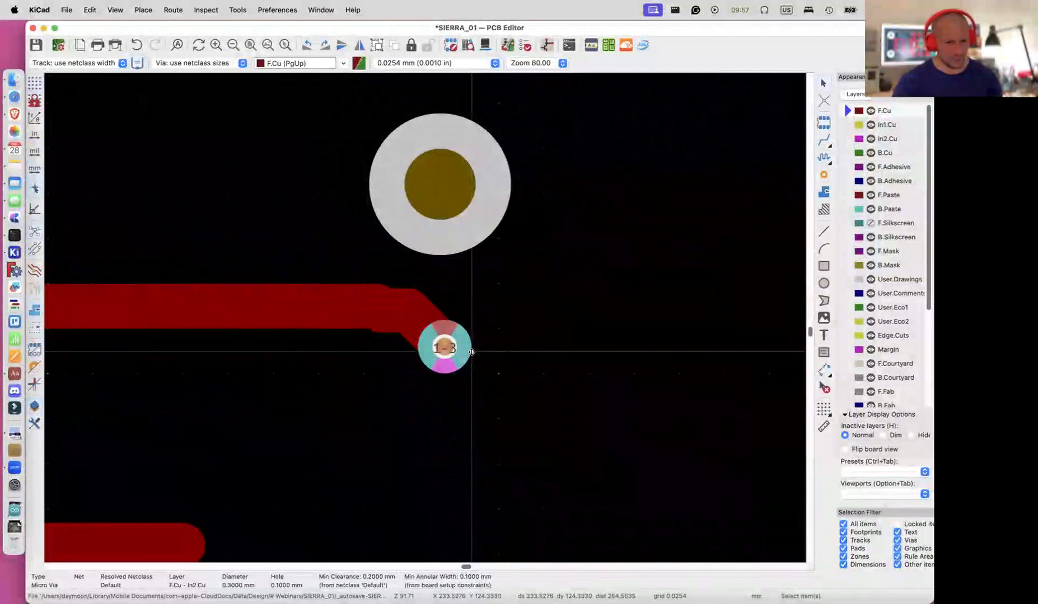
{"action": "scroll", "coordinate": [442, 431], "scroll_direction": "down", "scroll_amount": 1}
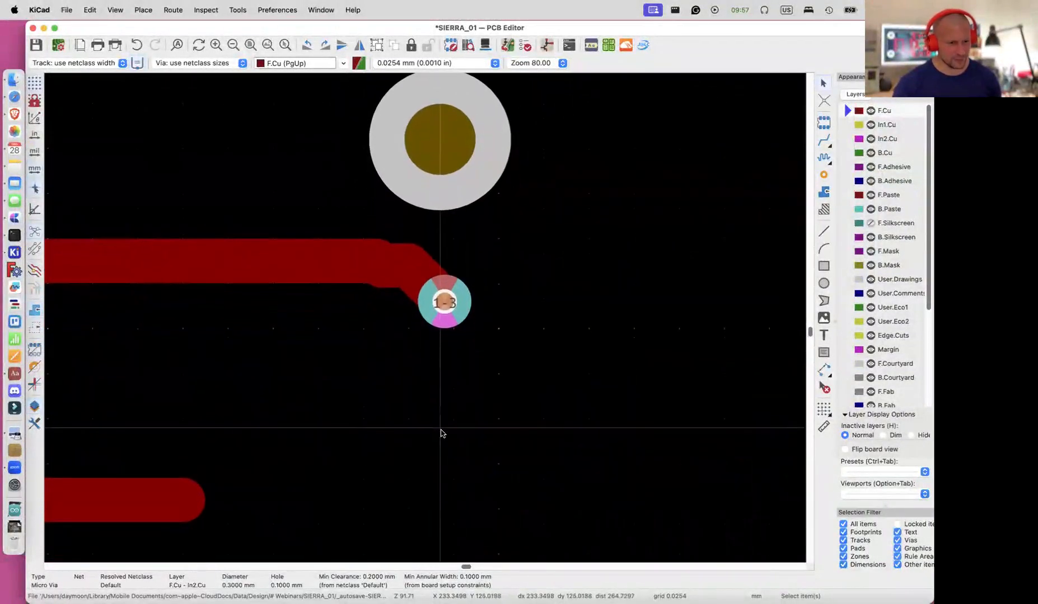
{"action": "scroll", "coordinate": [442, 431], "scroll_direction": "down", "scroll_amount": 2}
{"action": "key", "text": "x"}
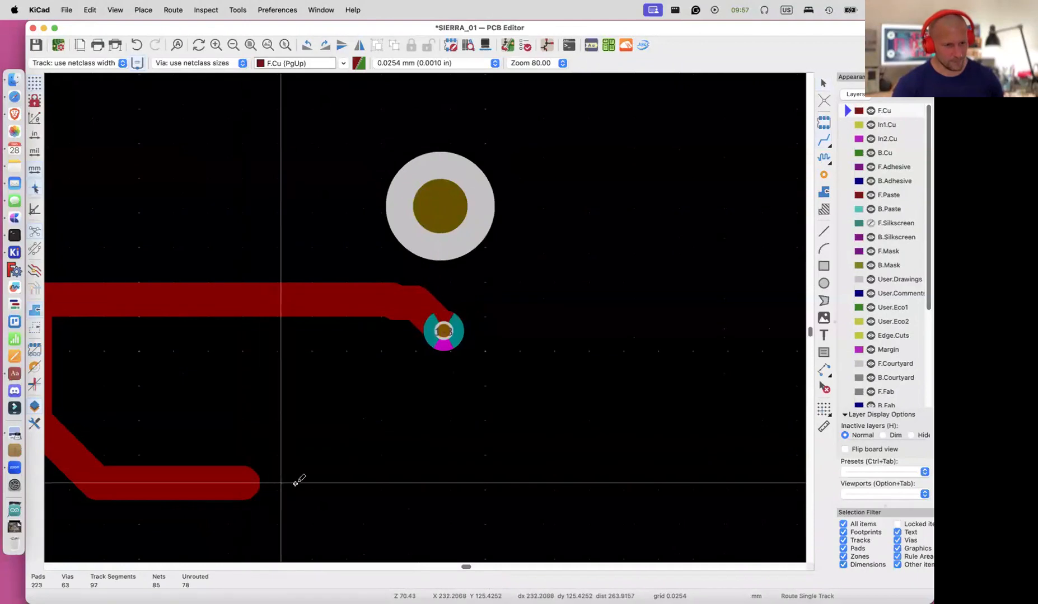
{"action": "left_click", "coordinate": [241, 482]}
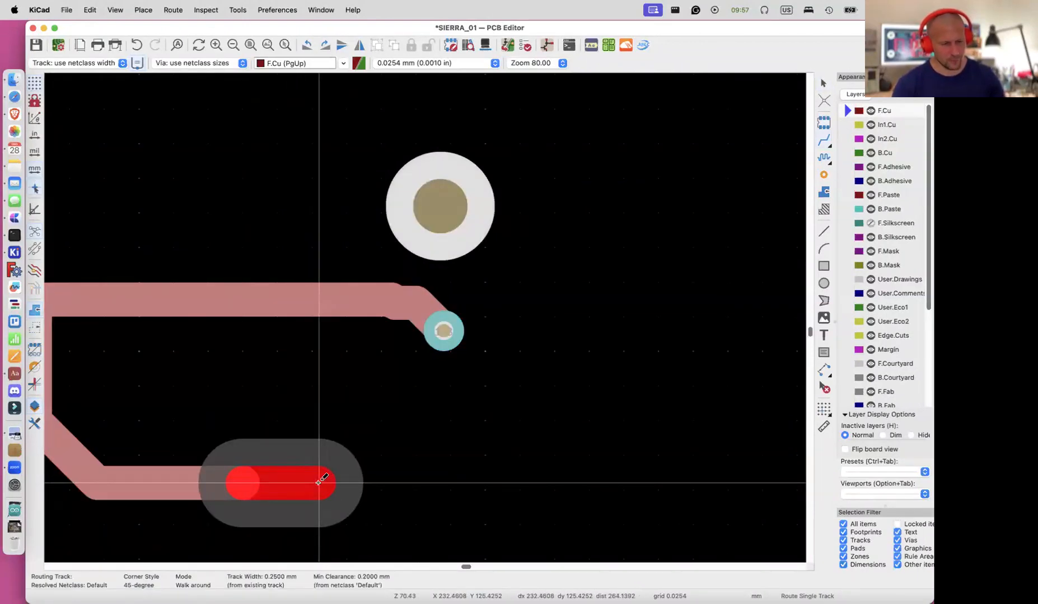
{"action": "right_click", "coordinate": [318, 483]}
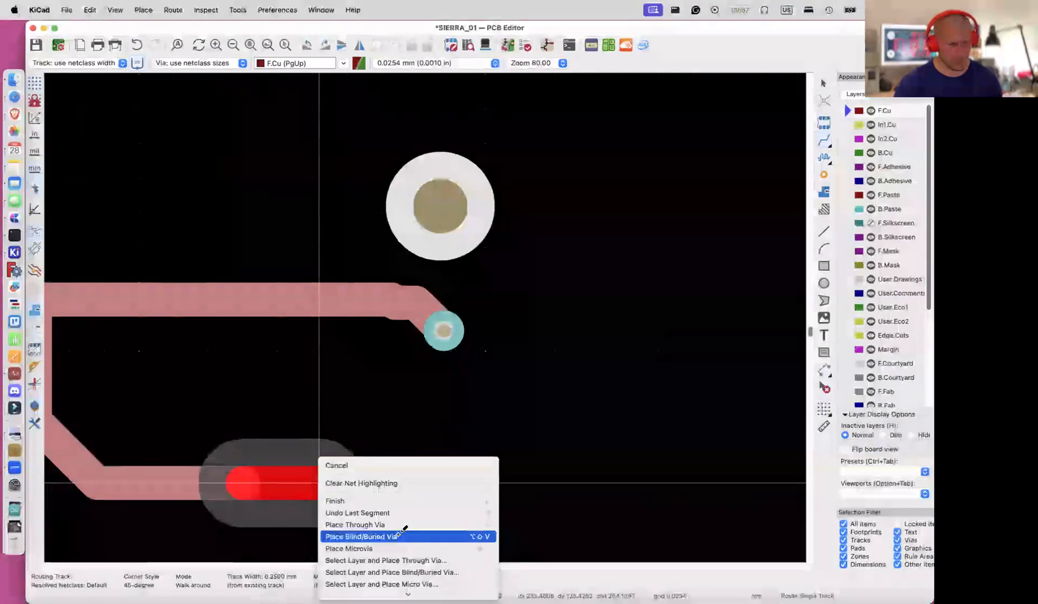
{"action": "left_click", "coordinate": [400, 536]}
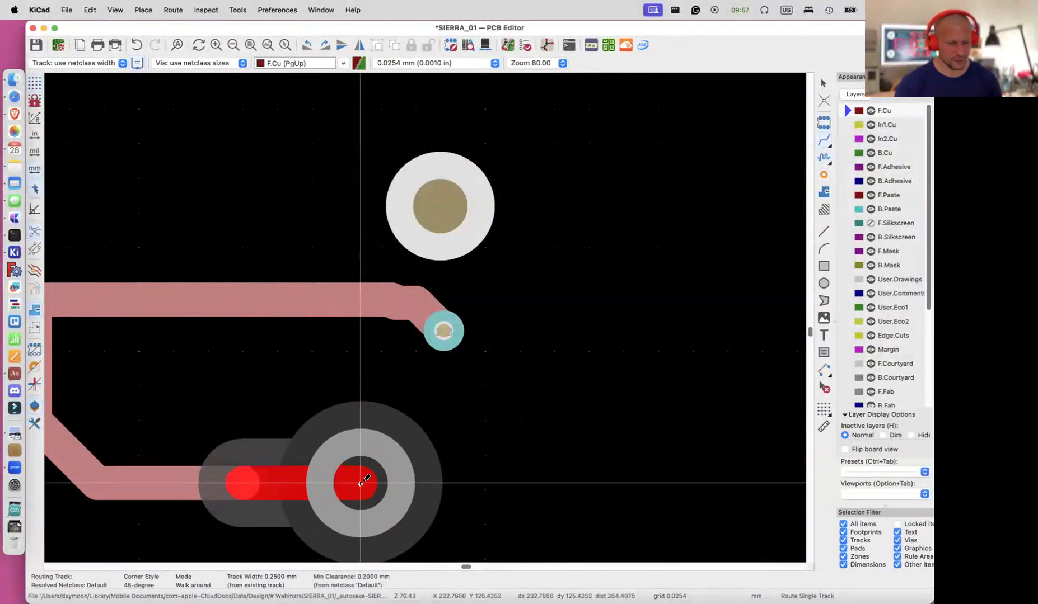
{"action": "left_click", "coordinate": [361, 482]}
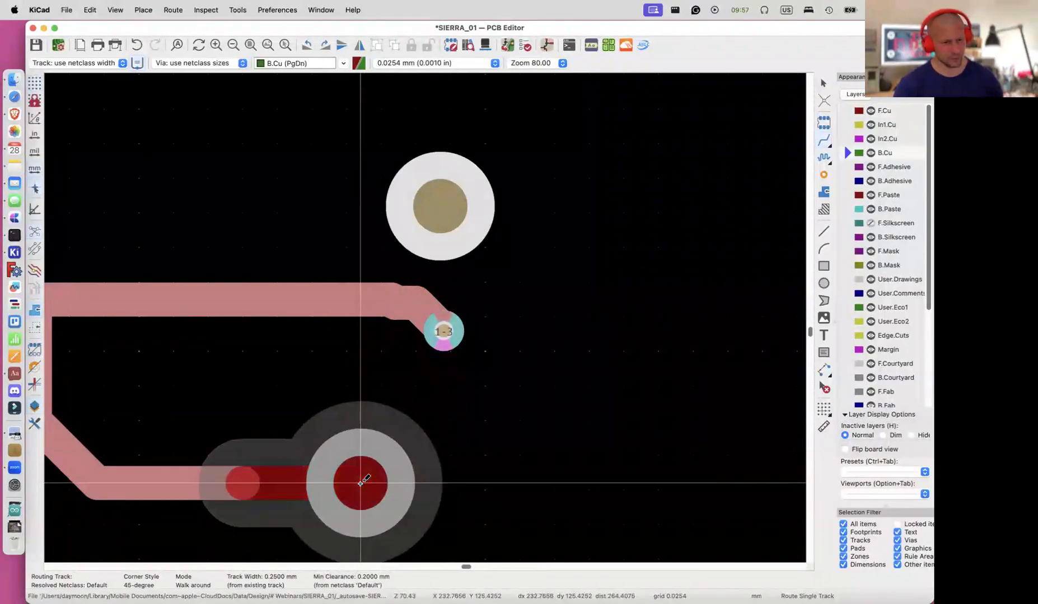
{"action": "key", "text": "Escape"}
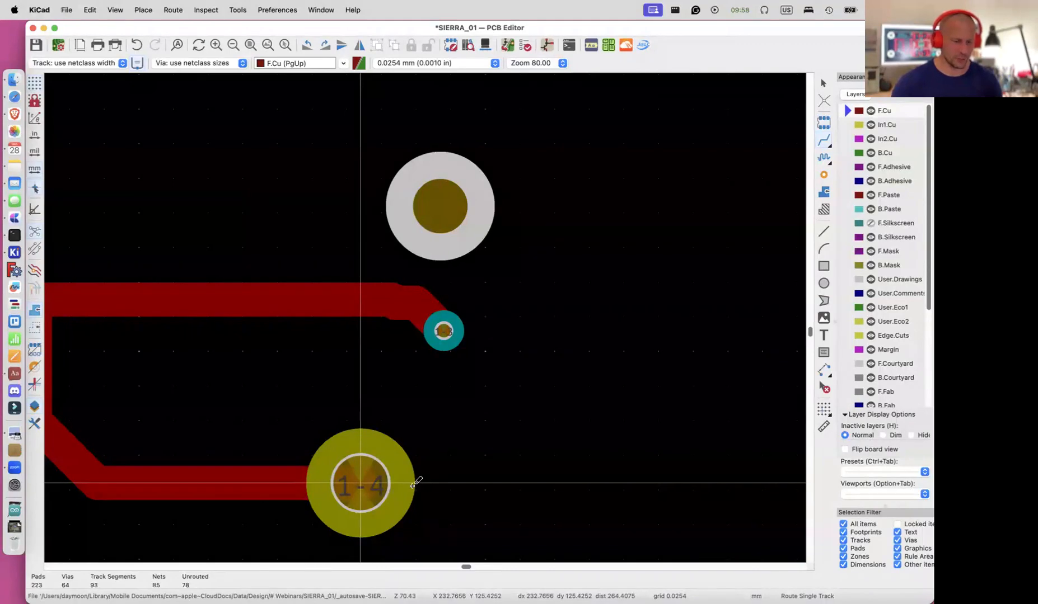
Check the microvia's type and its start and end layers in its properties without changing anything
{"action": "scroll", "coordinate": [412, 486], "scroll_direction": "down", "scroll_amount": 3}
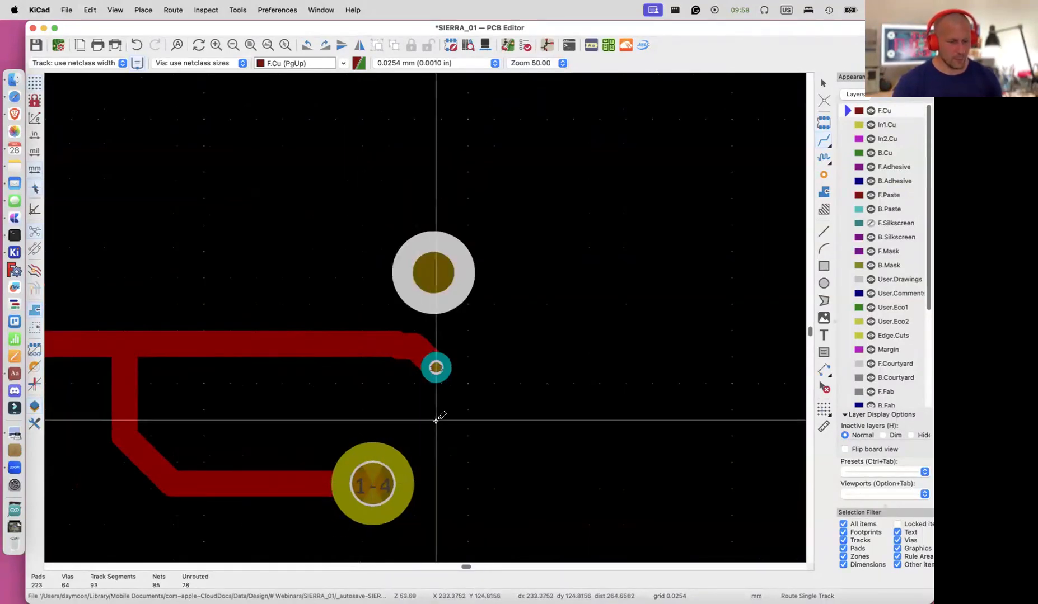
{"action": "scroll", "coordinate": [431, 397], "scroll_direction": "up", "scroll_amount": 3}
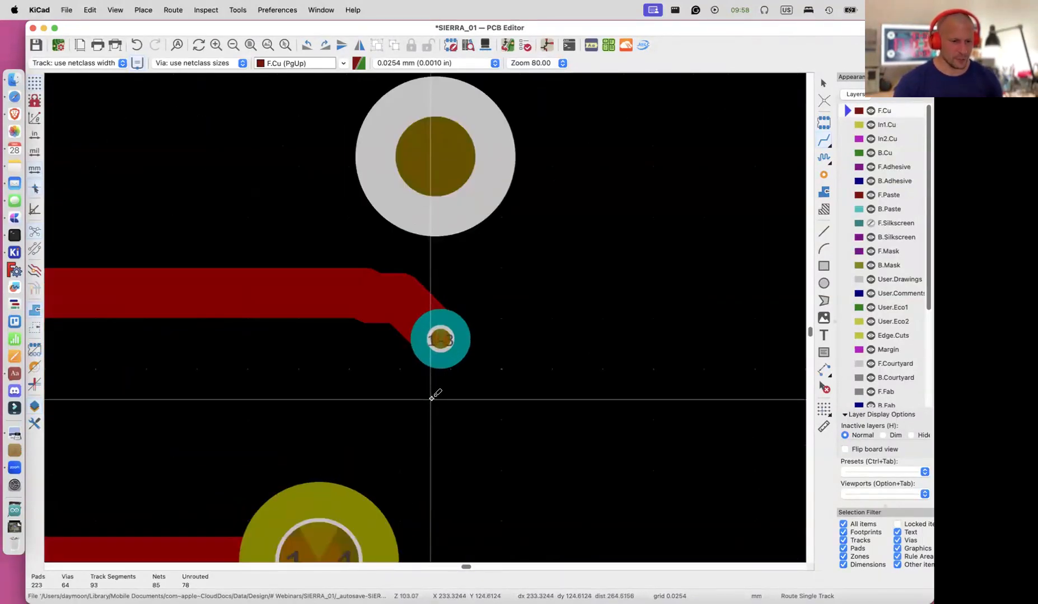
{"action": "double_click", "coordinate": [454, 358]}
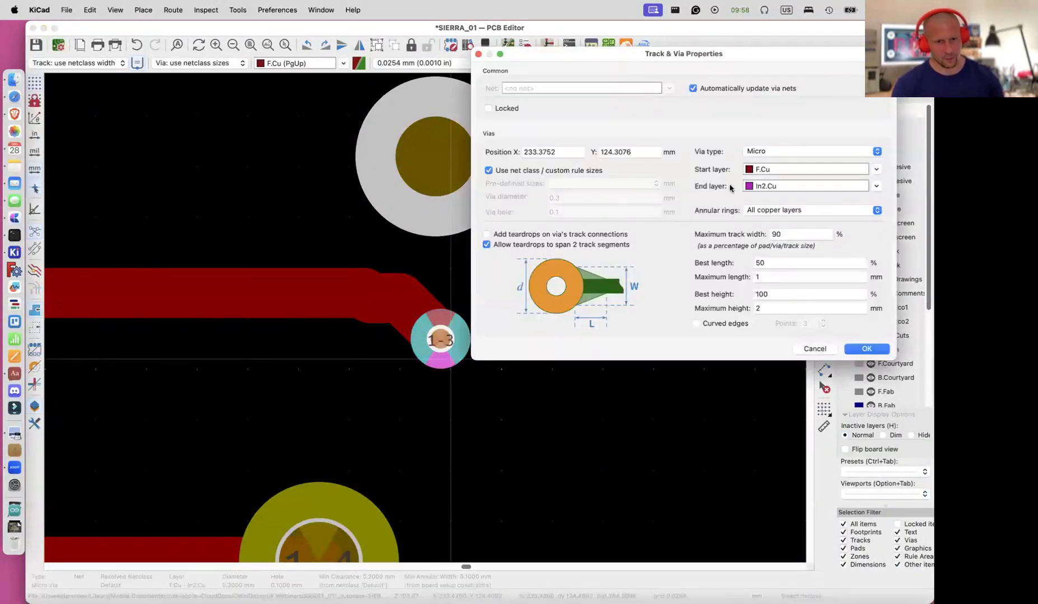
{"action": "key", "text": "Escape"}
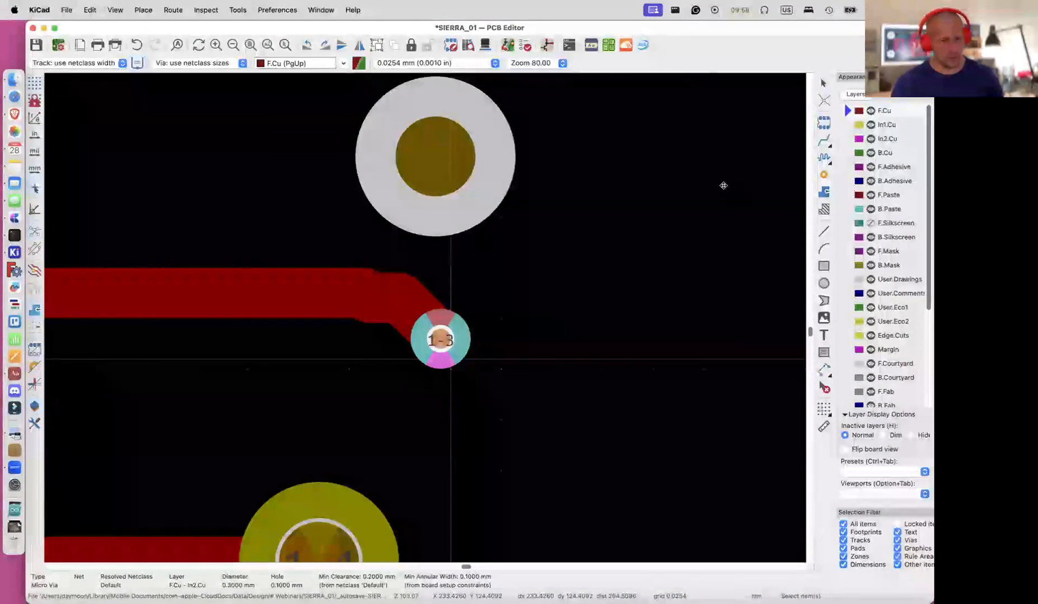
Set the copper layer pair for vias to F.Cu on the front and In2.Cu on the back
{"action": "left_click", "coordinate": [358, 64]}
{"action": "left_click_drag", "start_coordinate": [684, 351], "coordinate": [555, 206]}
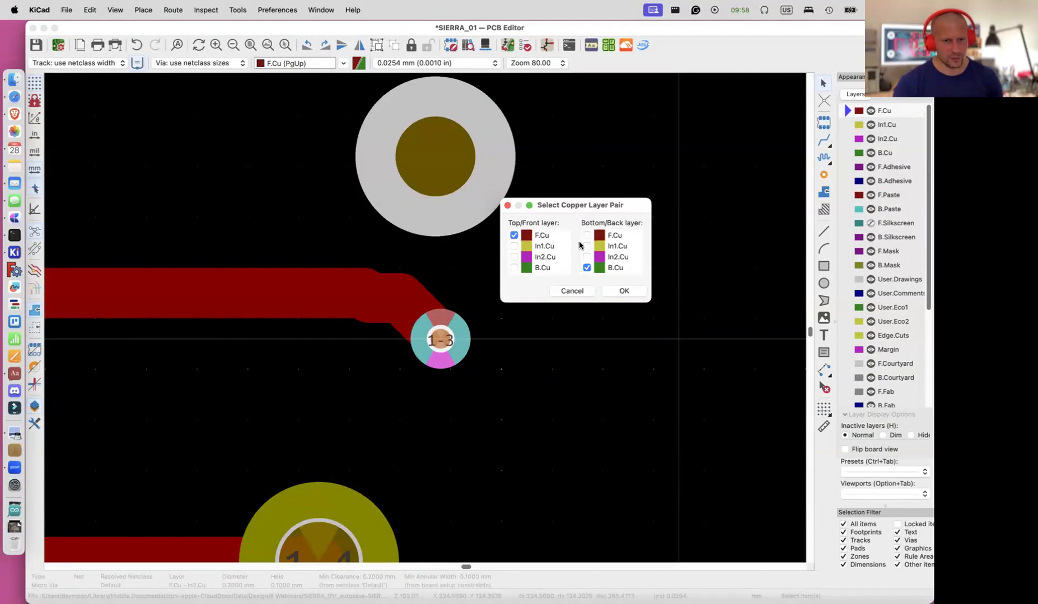
{"action": "left_click", "coordinate": [586, 257]}
{"action": "left_click", "coordinate": [618, 294]}
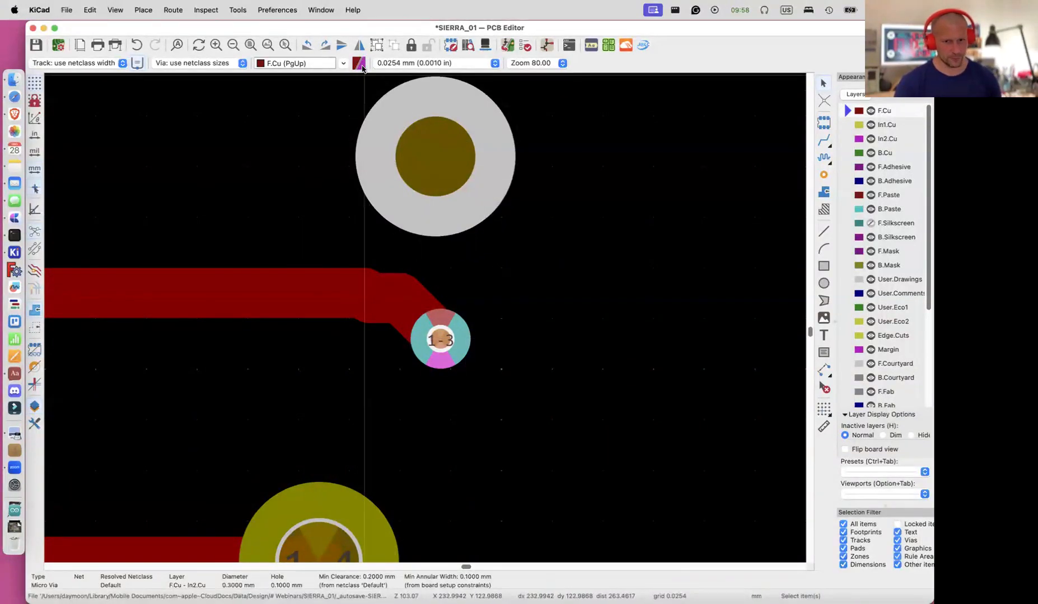
Examine the Stage 15 via instructions and the routed tracks and vias beneath them
{"action": "scroll", "coordinate": [499, 339], "scroll_direction": "down", "scroll_amount": 5}
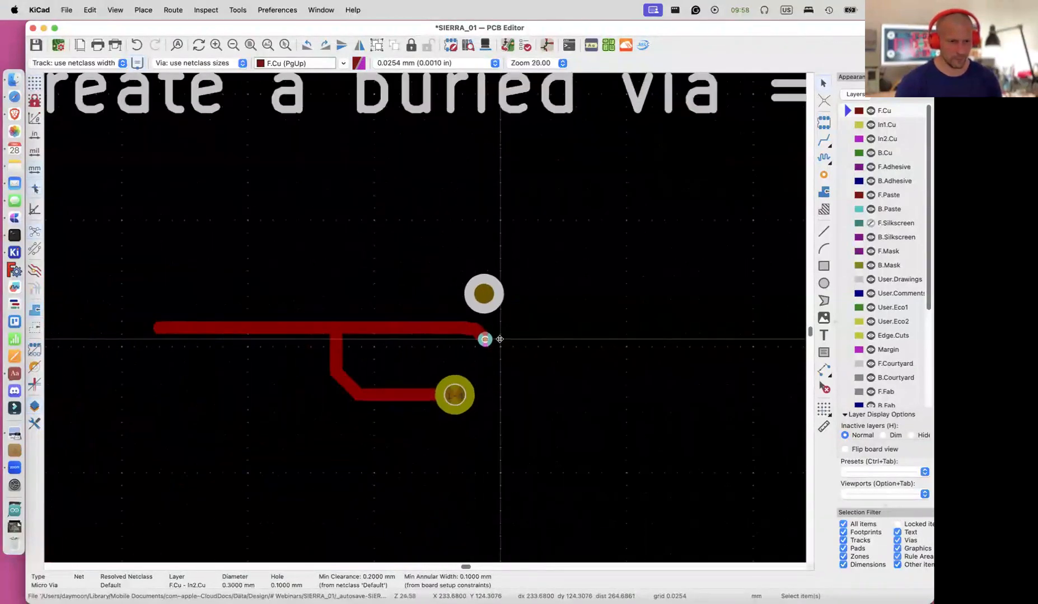
{"action": "scroll", "coordinate": [500, 339], "scroll_direction": "down", "scroll_amount": 2}
{"action": "scroll", "coordinate": [500, 339], "scroll_direction": "down", "scroll_amount": 3}
{"action": "scroll", "coordinate": [499, 342], "scroll_direction": "down", "scroll_amount": 2}
{"action": "scroll", "coordinate": [500, 343], "scroll_direction": "down", "scroll_amount": 2}
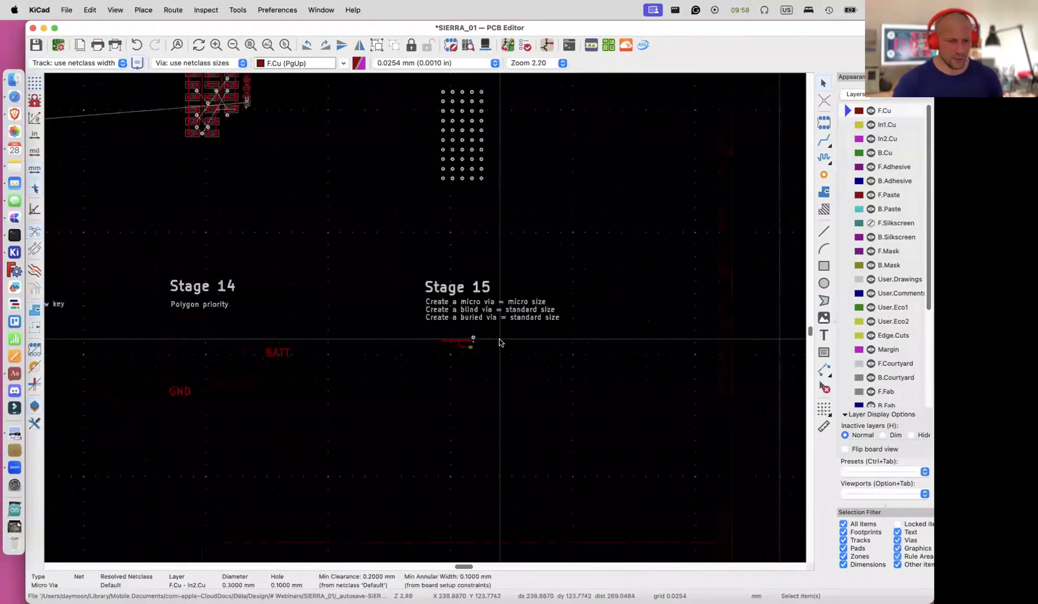
{"action": "scroll", "coordinate": [476, 343], "scroll_direction": "up", "scroll_amount": 2}
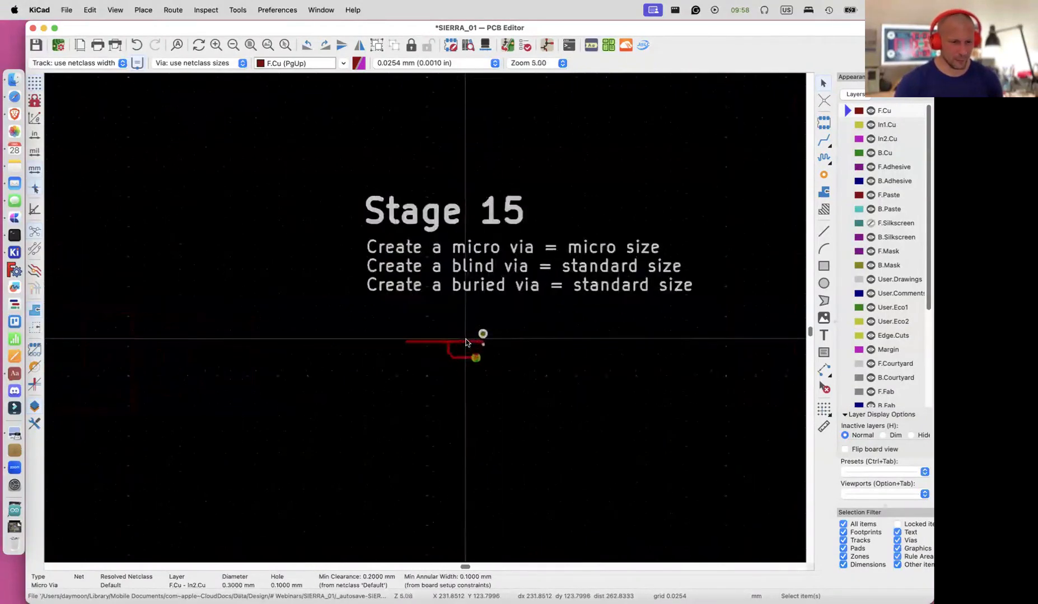
{"action": "scroll", "coordinate": [487, 363], "scroll_direction": "up", "scroll_amount": 3}
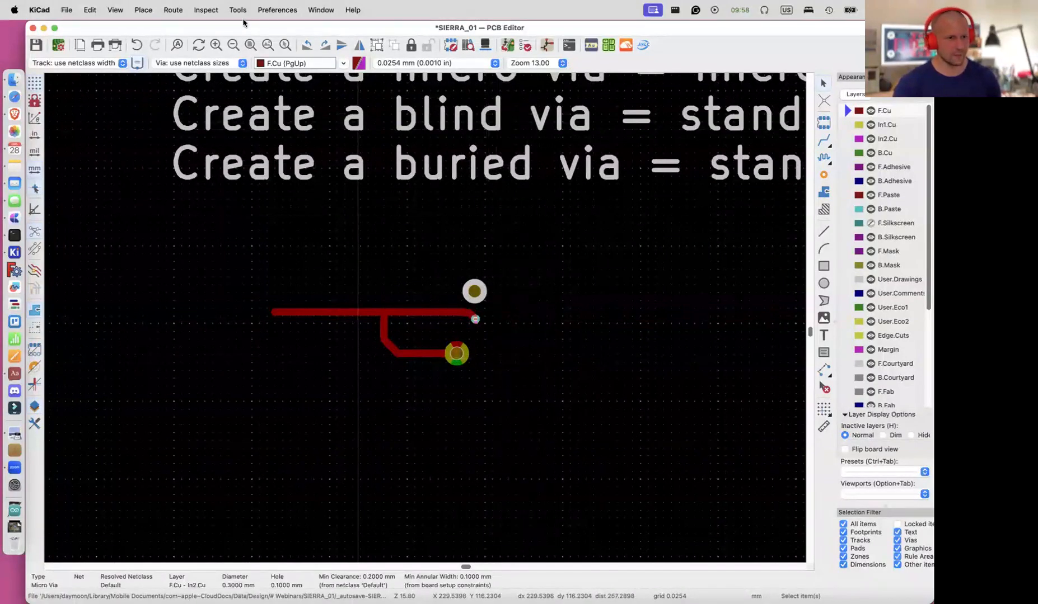
Switch to the Schematic Editor and look over the practice stages laid out on the sheet
{"action": "left_click", "coordinate": [259, 44]}
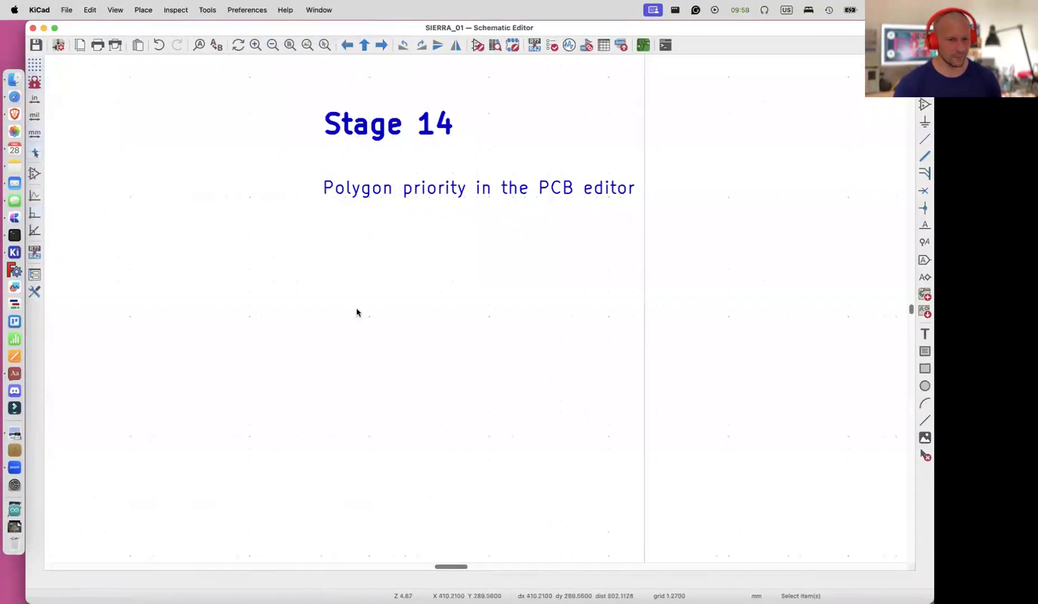
{"action": "scroll", "coordinate": [435, 351], "scroll_direction": "down", "scroll_amount": 5}
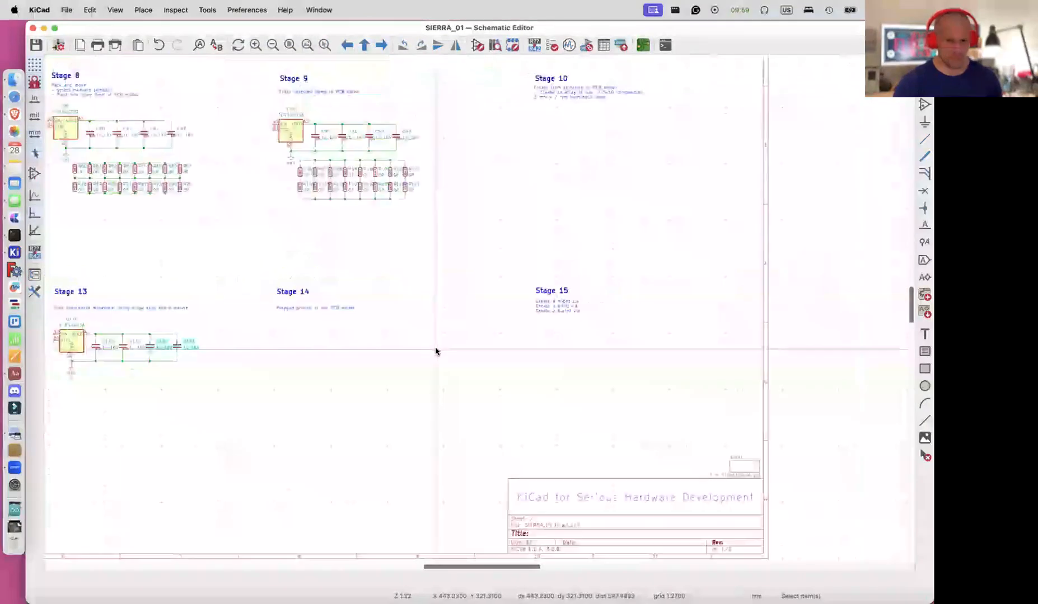
{"action": "scroll", "coordinate": [435, 351], "scroll_direction": "down", "scroll_amount": 4}
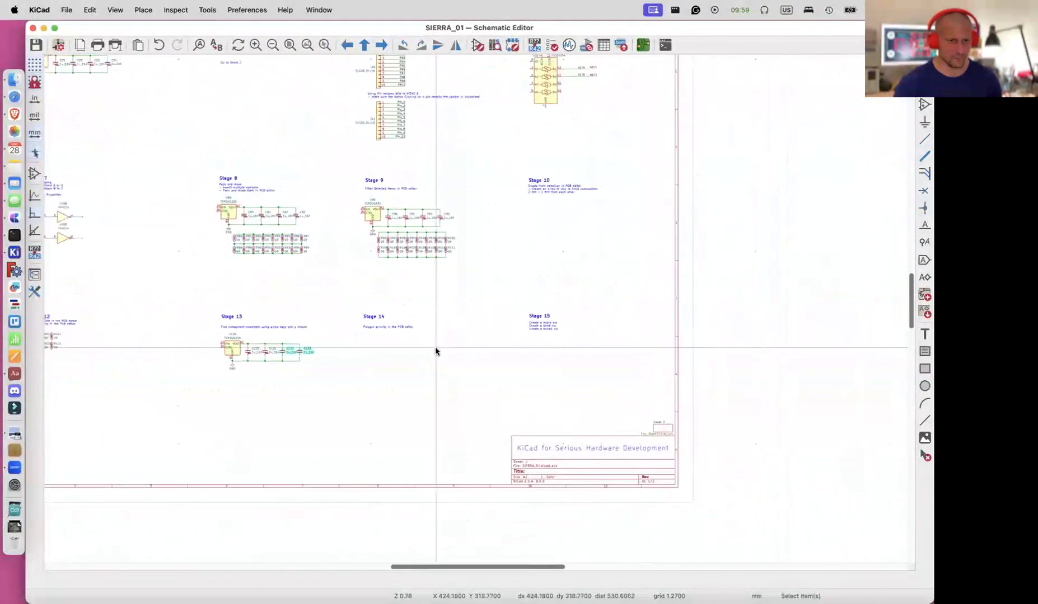
{"action": "scroll", "coordinate": [436, 352], "scroll_direction": "left", "scroll_amount": 5}
{"action": "scroll", "coordinate": [436, 351], "scroll_direction": "up", "scroll_amount": 3}
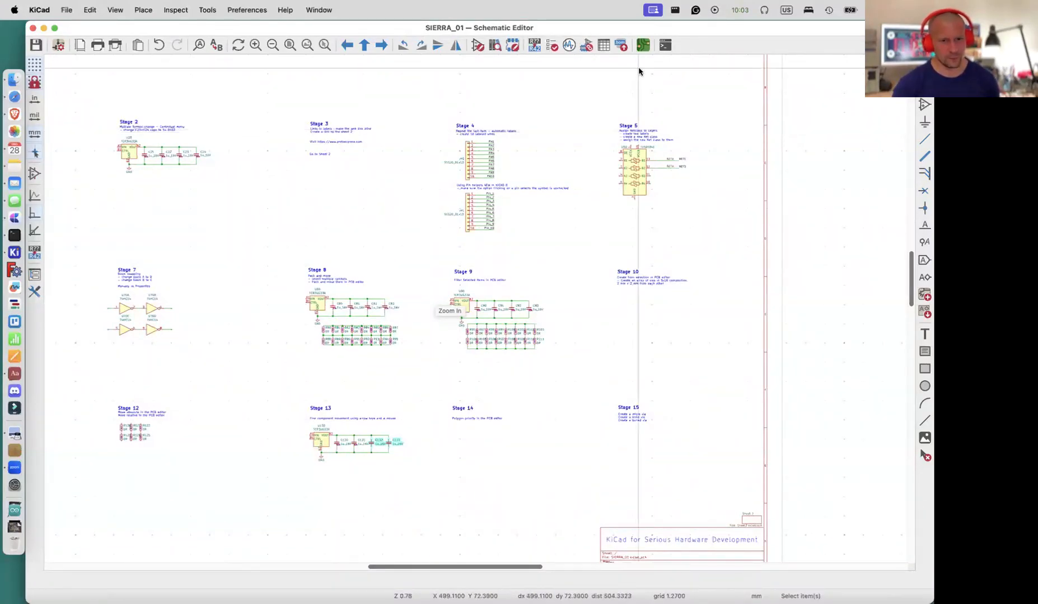
Look at the Stage 15 vias in the PCB Editor and return to the Schematic Editor
{"action": "left_click", "coordinate": [643, 49]}
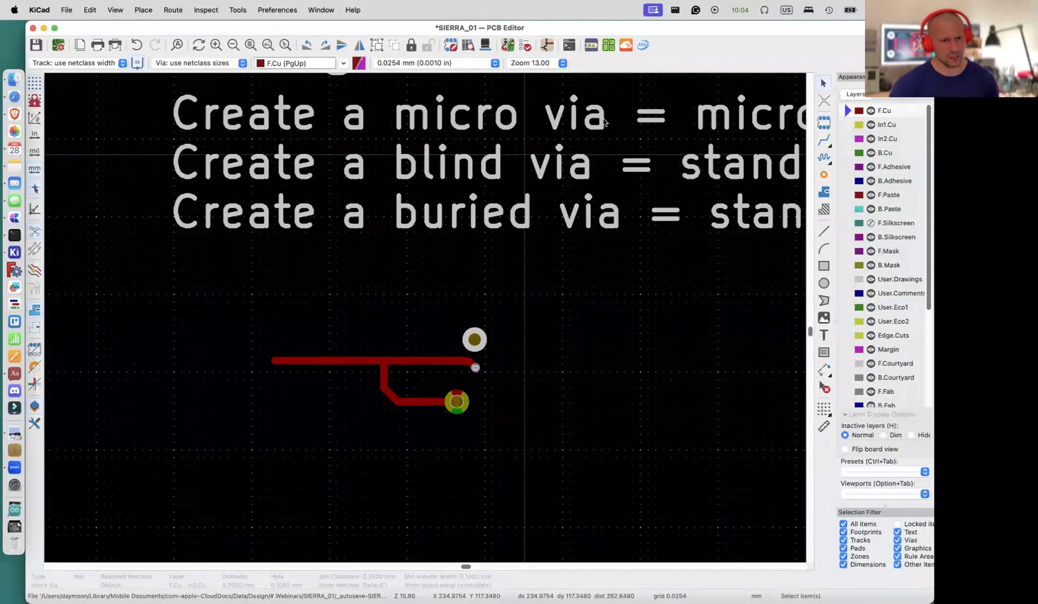
{"action": "left_click", "coordinate": [235, 11]}
{"action": "left_click", "coordinate": [249, 42]}
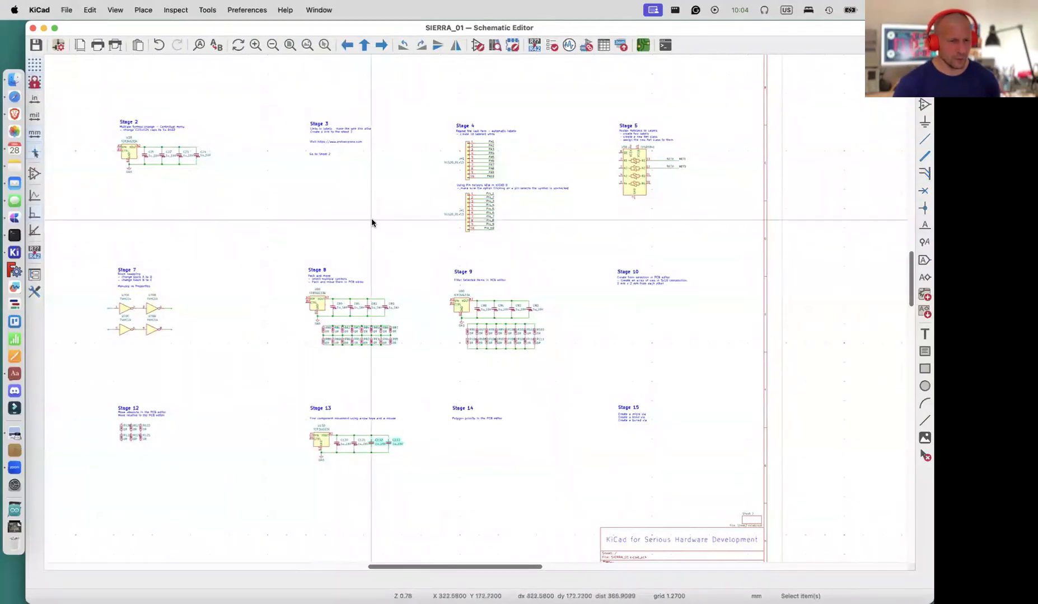
Try out the grid sizes in the schematic, ending on the 0.6350 mm grid
{"action": "scroll", "coordinate": [372, 223], "scroll_direction": "up", "scroll_amount": 2}
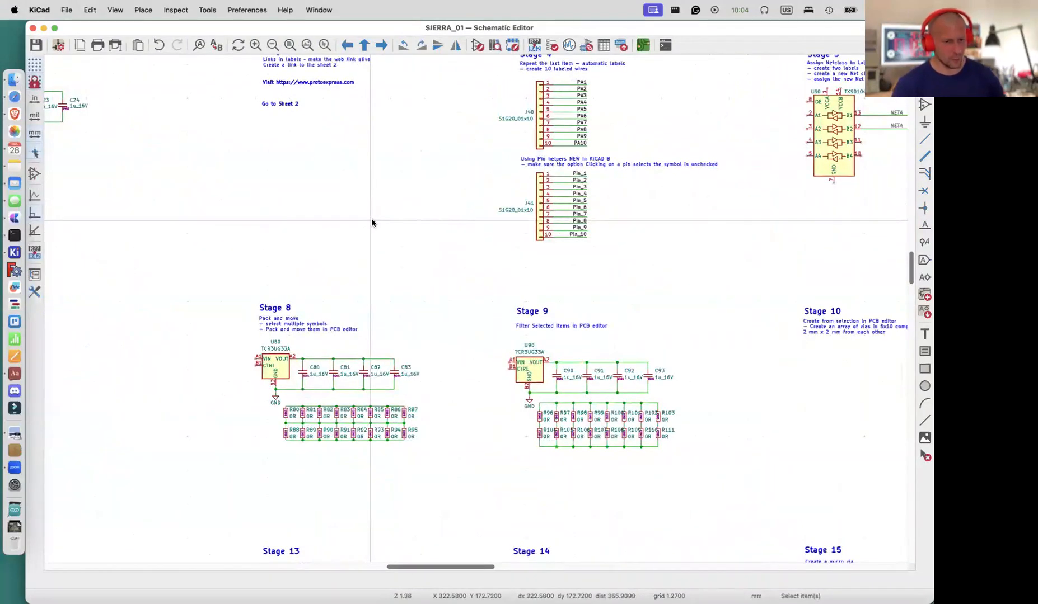
{"action": "right_click", "coordinate": [372, 223]}
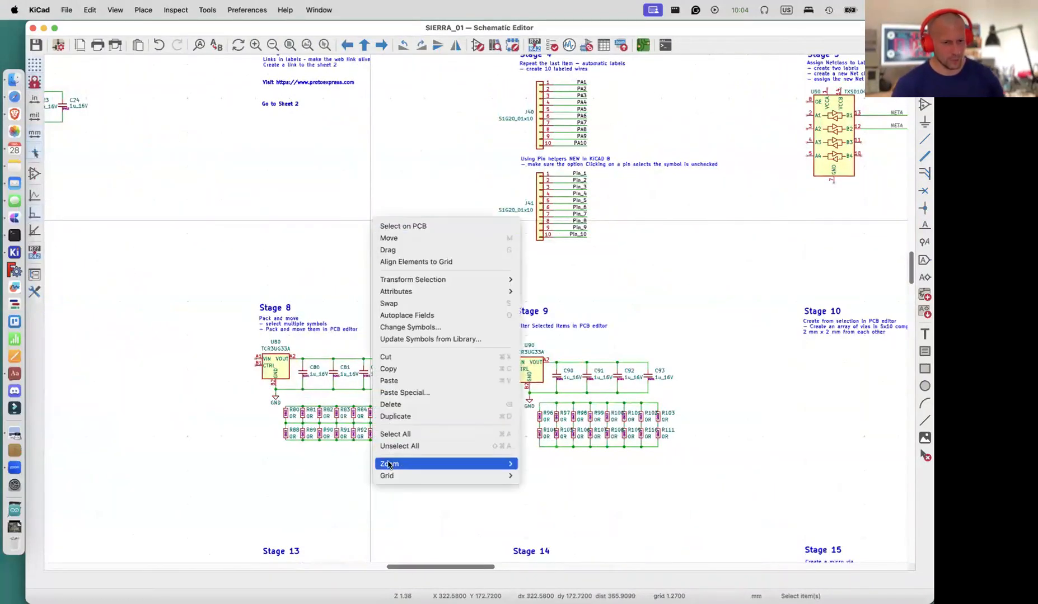
{"action": "left_click", "coordinate": [546, 501]}
{"action": "key", "text": "shift+n"}
{"action": "key", "text": "n"}
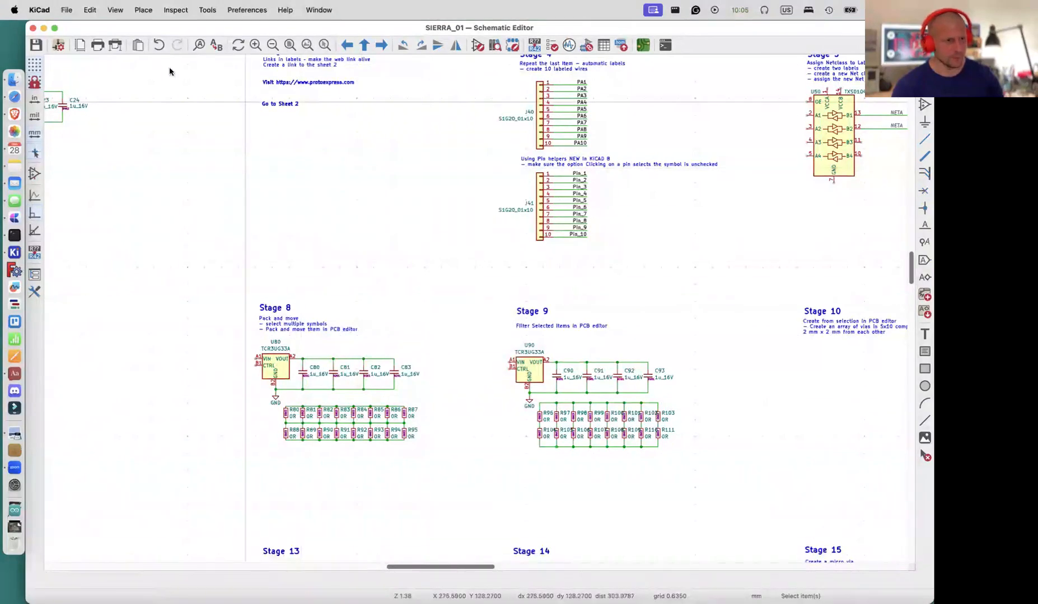
Review the Schematic Editor's fast grid switching and override preferences, and apply the 0.2540 mm user grid
{"action": "left_click", "coordinate": [48, 48]}
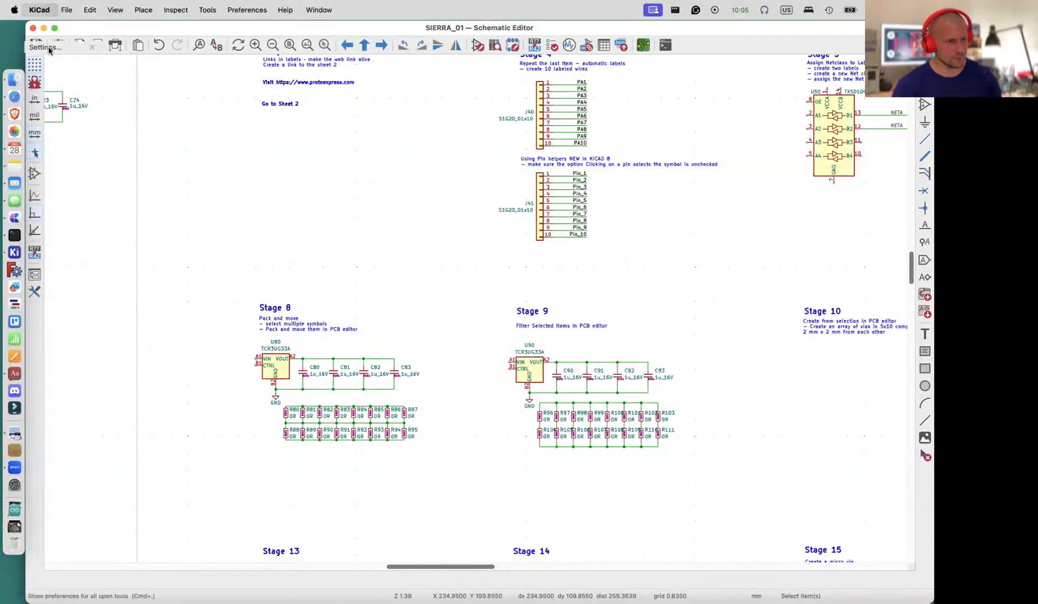
{"action": "left_click_drag", "start_coordinate": [442, 214], "coordinate": [206, 148]}
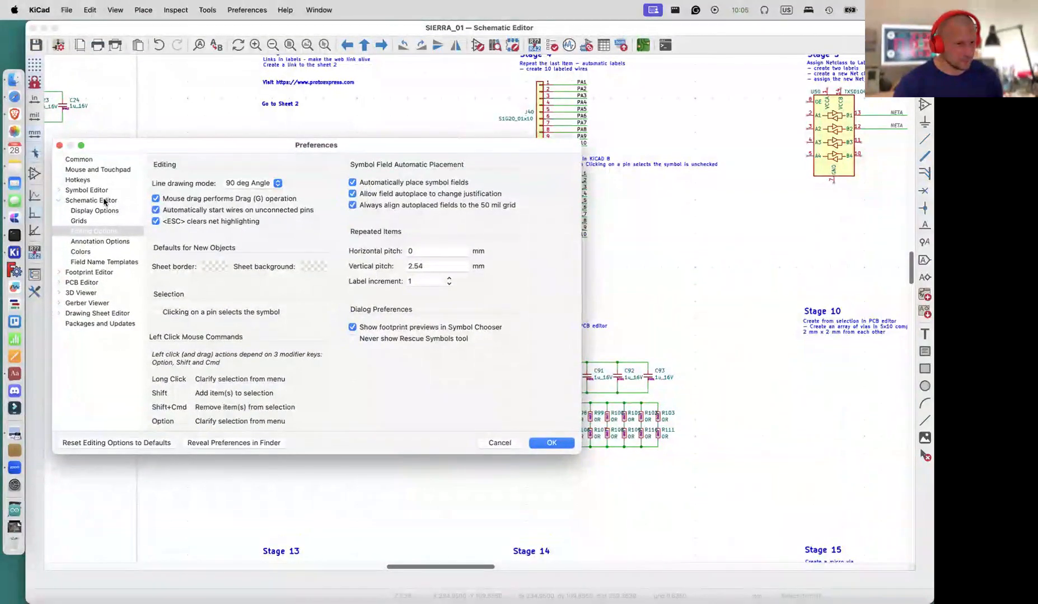
{"action": "left_click", "coordinate": [82, 222]}
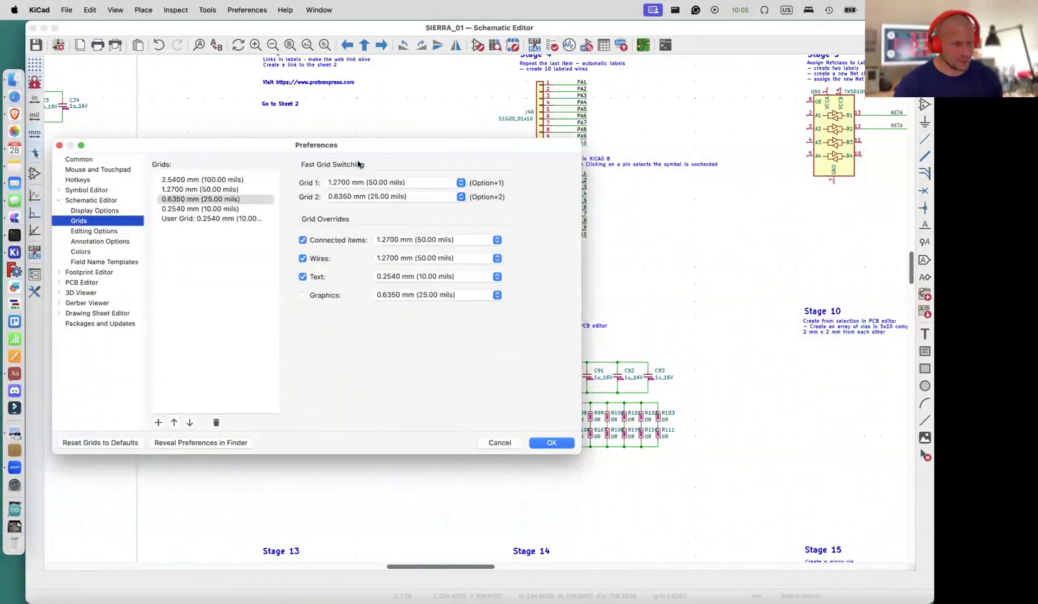
{"action": "left_click", "coordinate": [616, 118]}
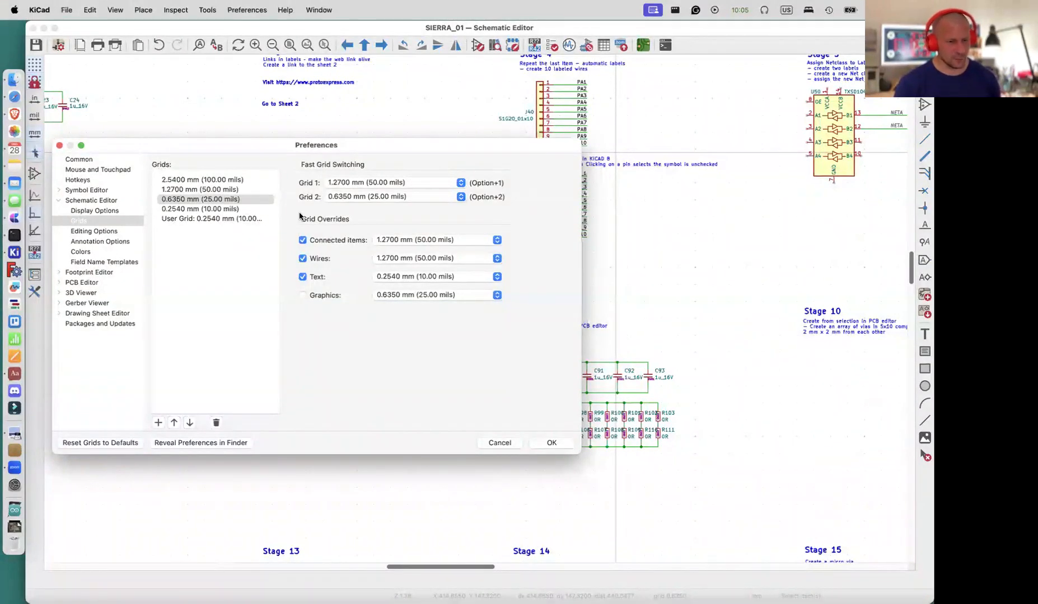
{"action": "left_click", "coordinate": [174, 219]}
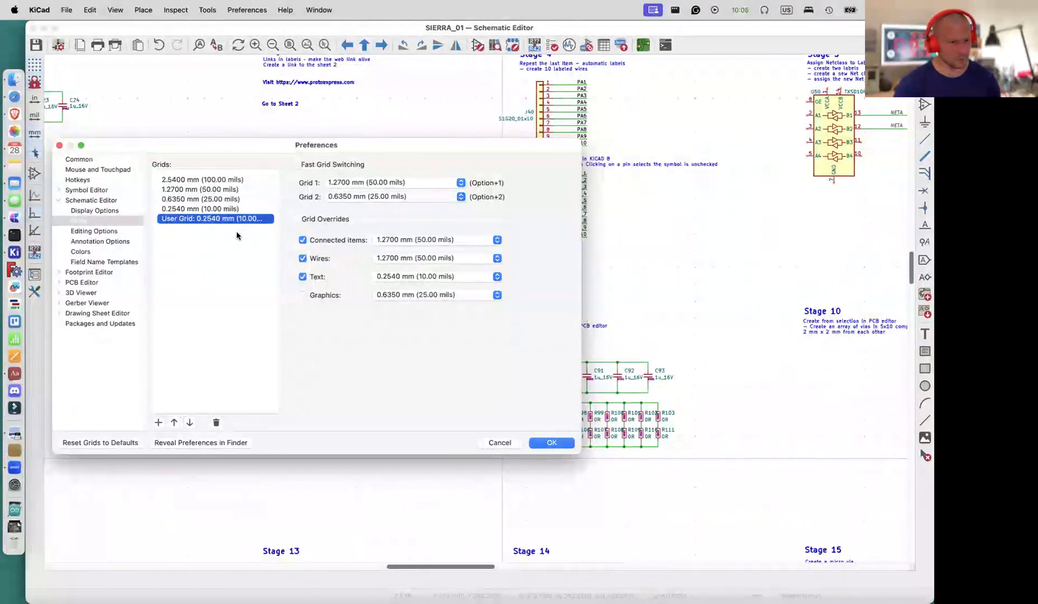
{"action": "left_click", "coordinate": [189, 209]}
{"action": "left_click", "coordinate": [221, 219]}
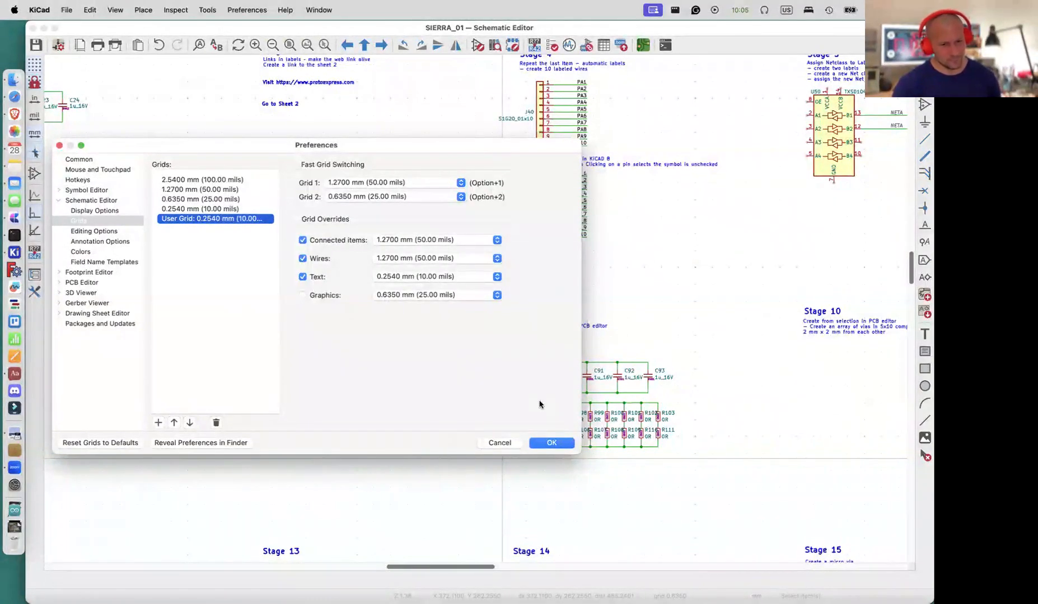
{"action": "left_click", "coordinate": [554, 443]}
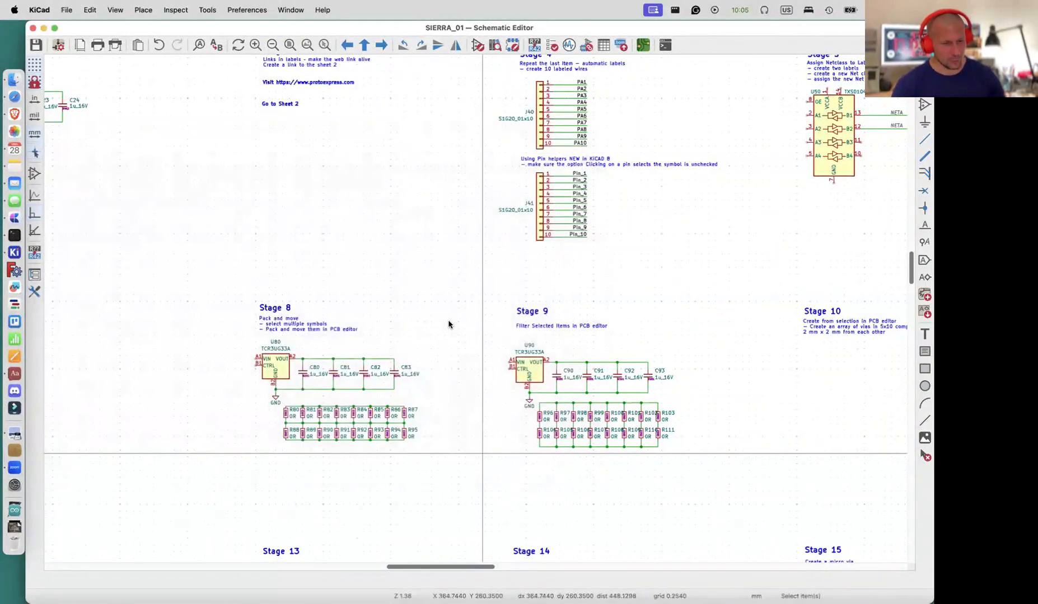
Switch the schematic to fast grid 1, 1.2700 mm
{"action": "key", "text": "alt+1"}
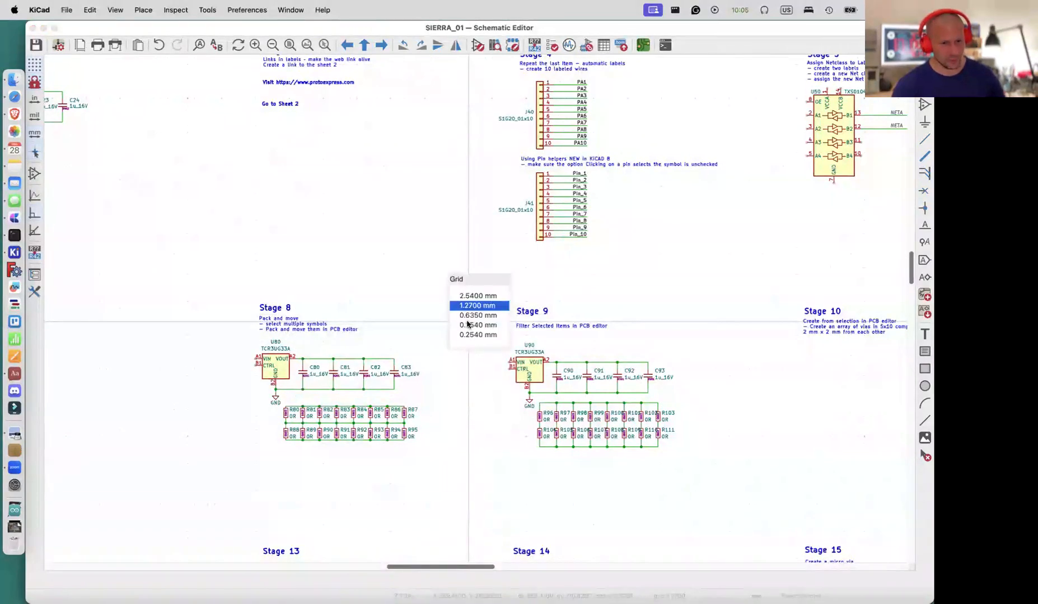